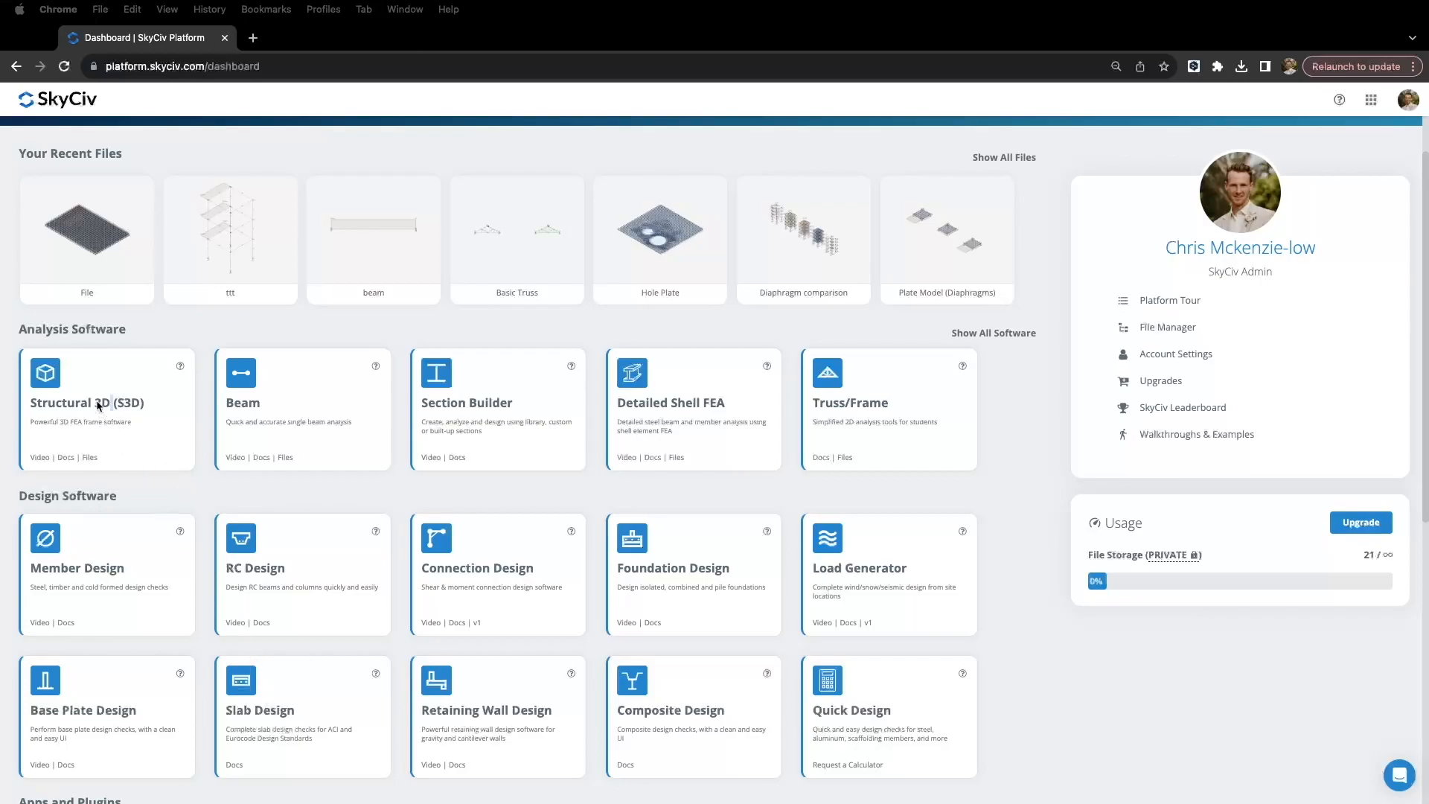
Step: Launch Structural 3D (S3D) from the dashboard's Analysis Software cards in a new tab
click(83, 406)
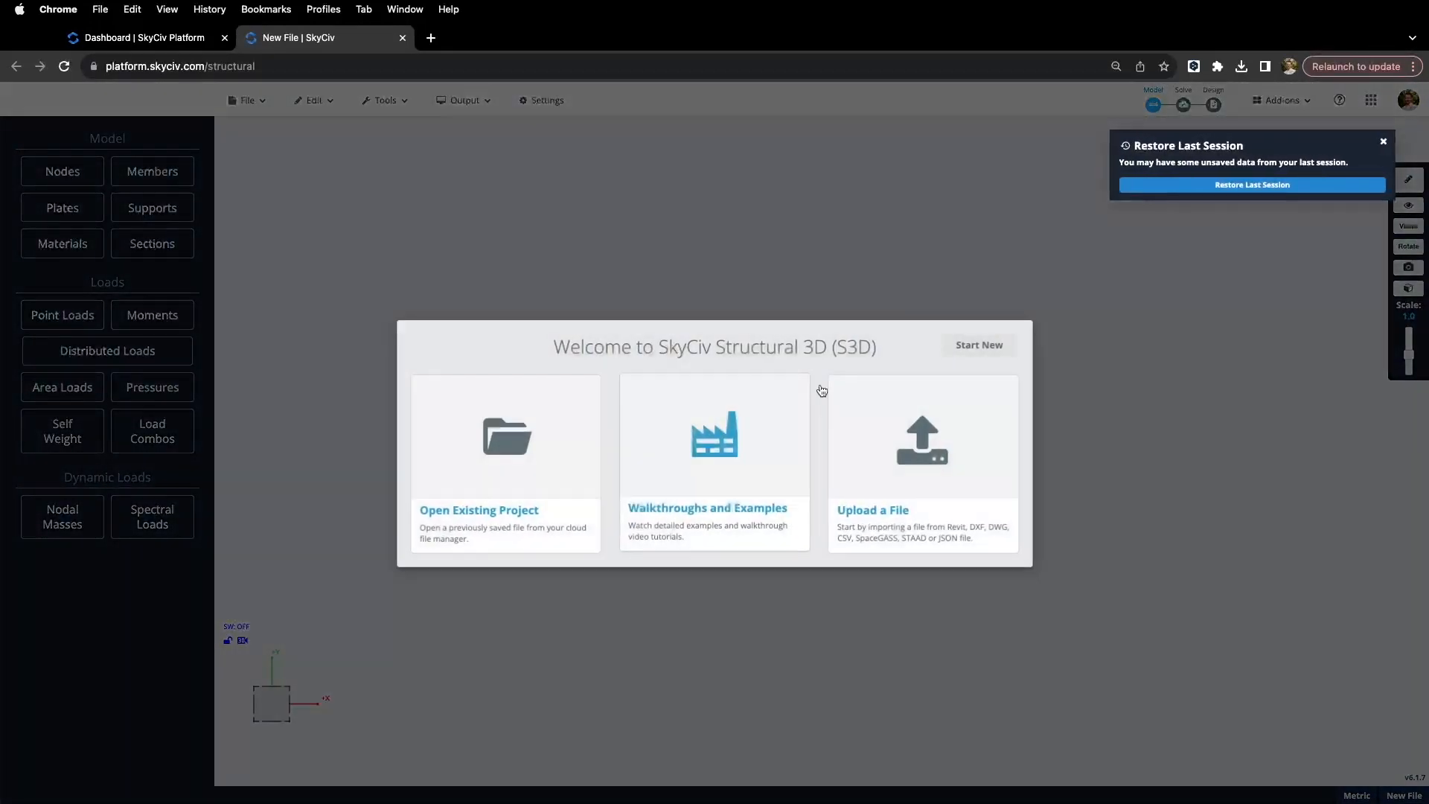
Step: Dismiss the welcome prompt and view, then close, the Structural 3D documentation panel
click(1383, 142)
mouse_move(1341, 105)
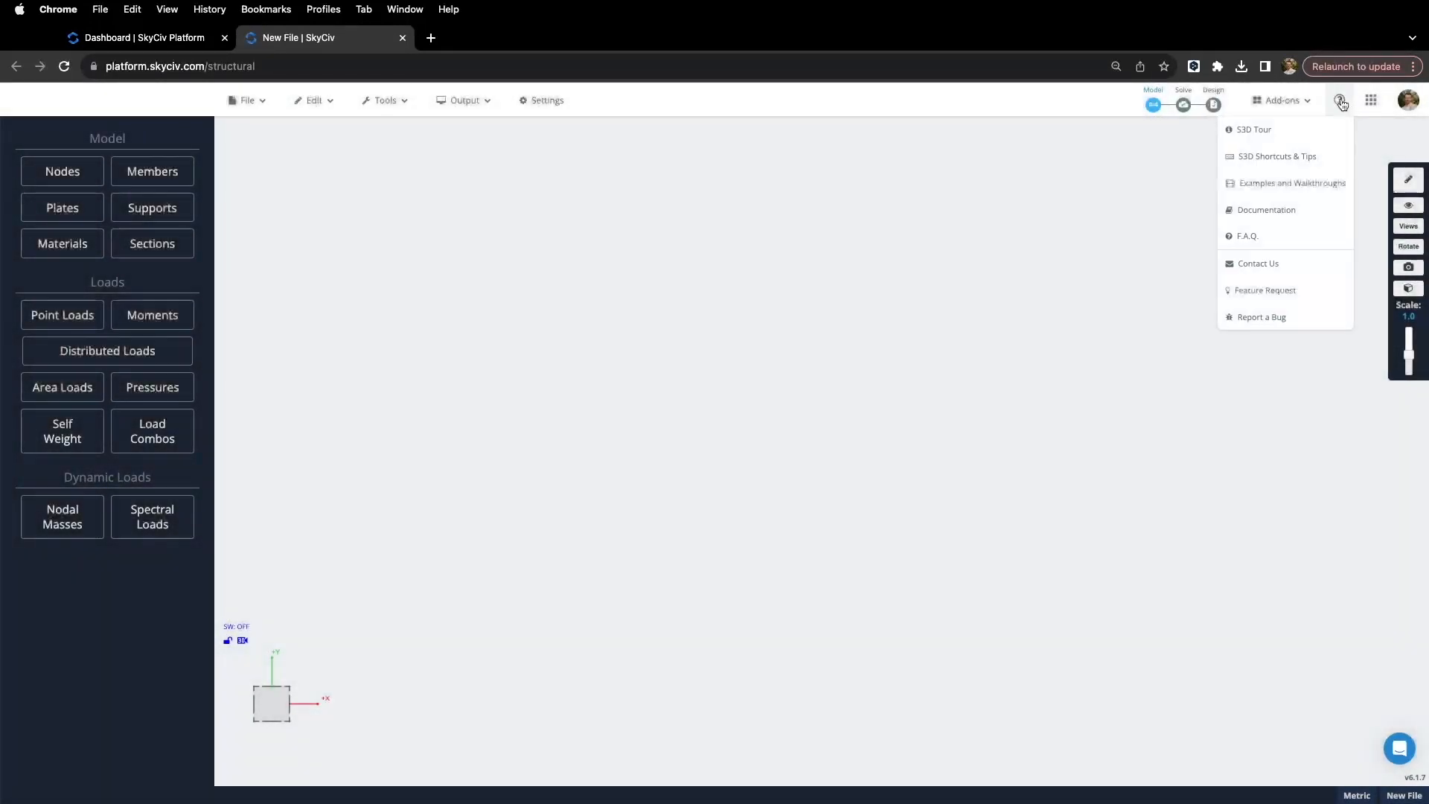
click(1290, 210)
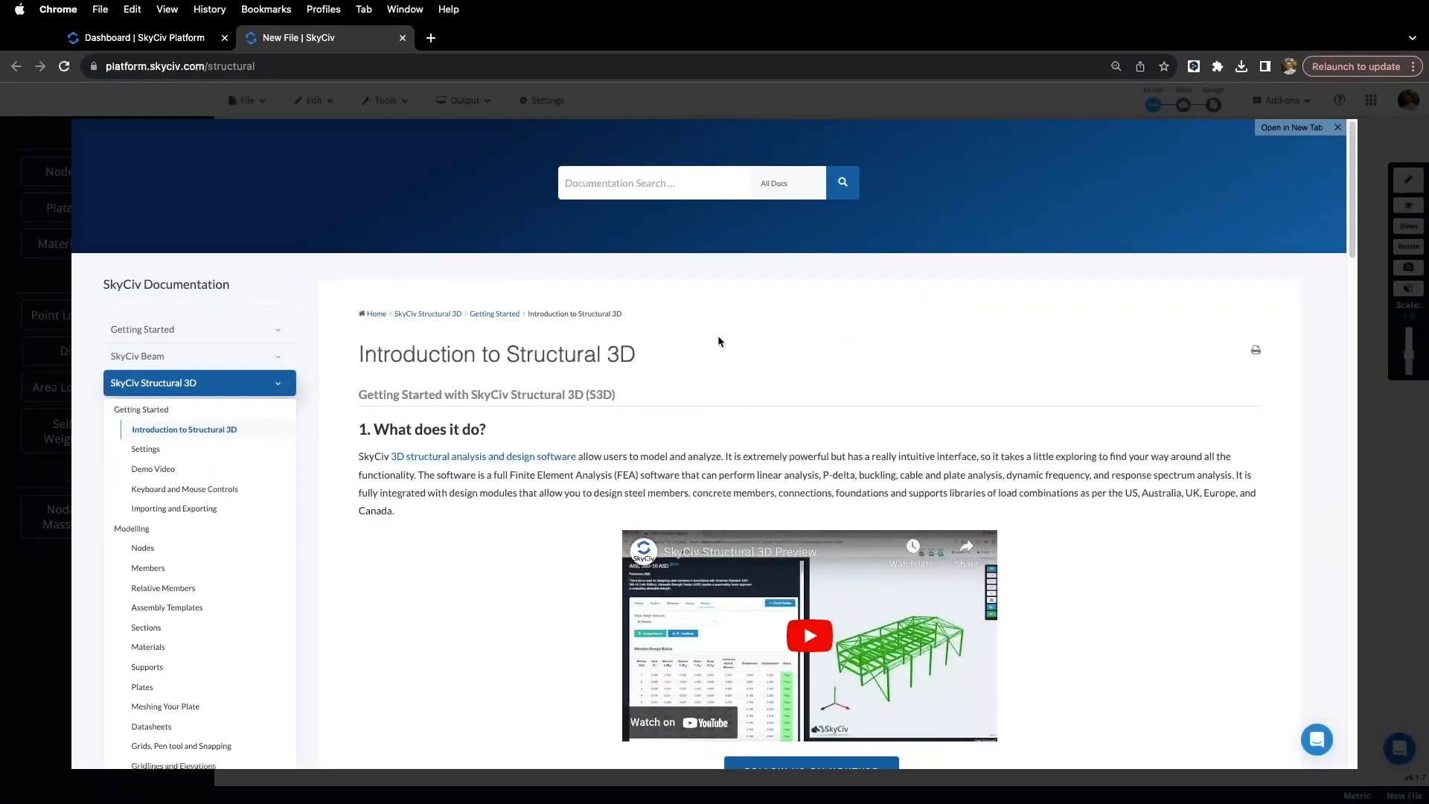
click(1338, 128)
click(1339, 99)
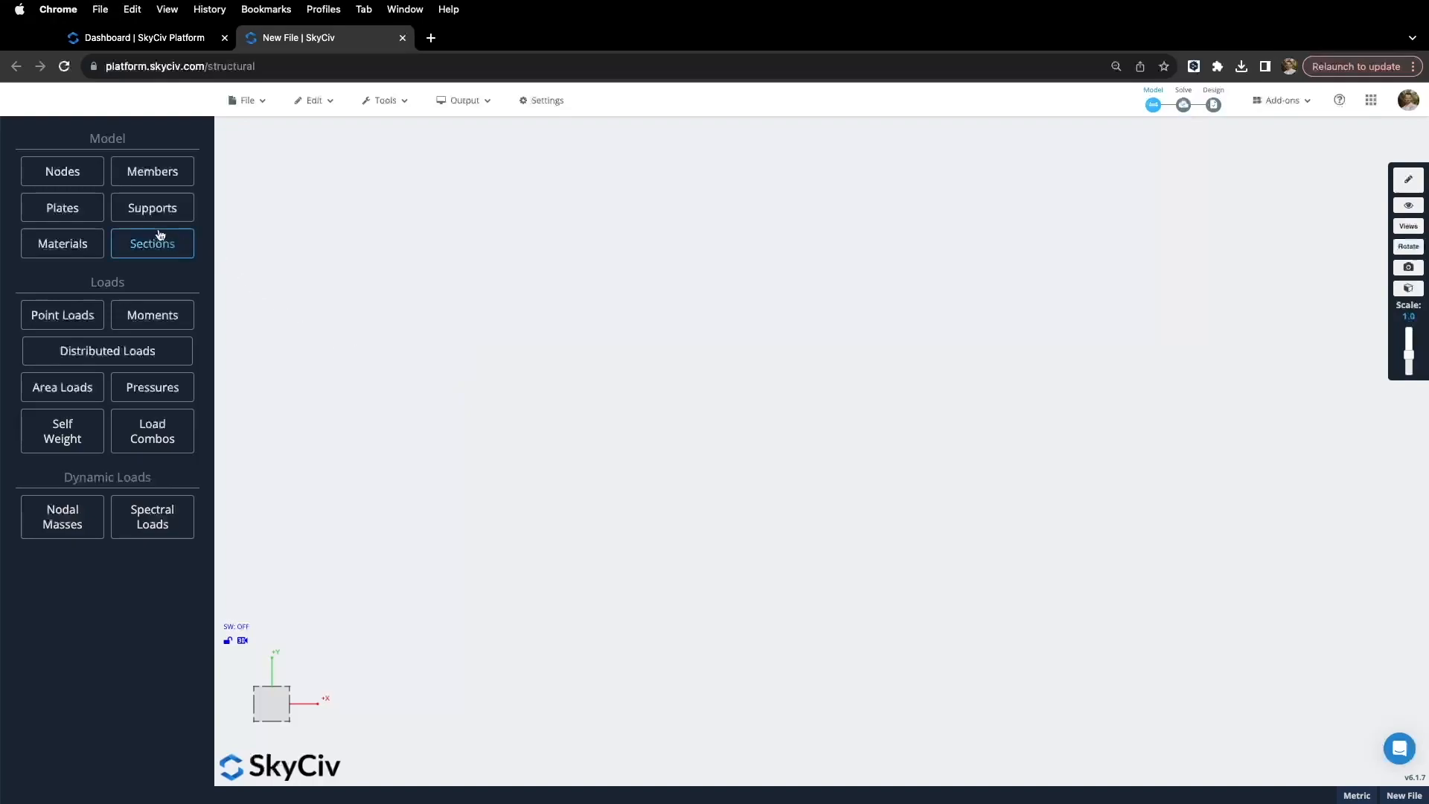
Step: Add node 1 at the origin and node 2 at X 10
click(72, 176)
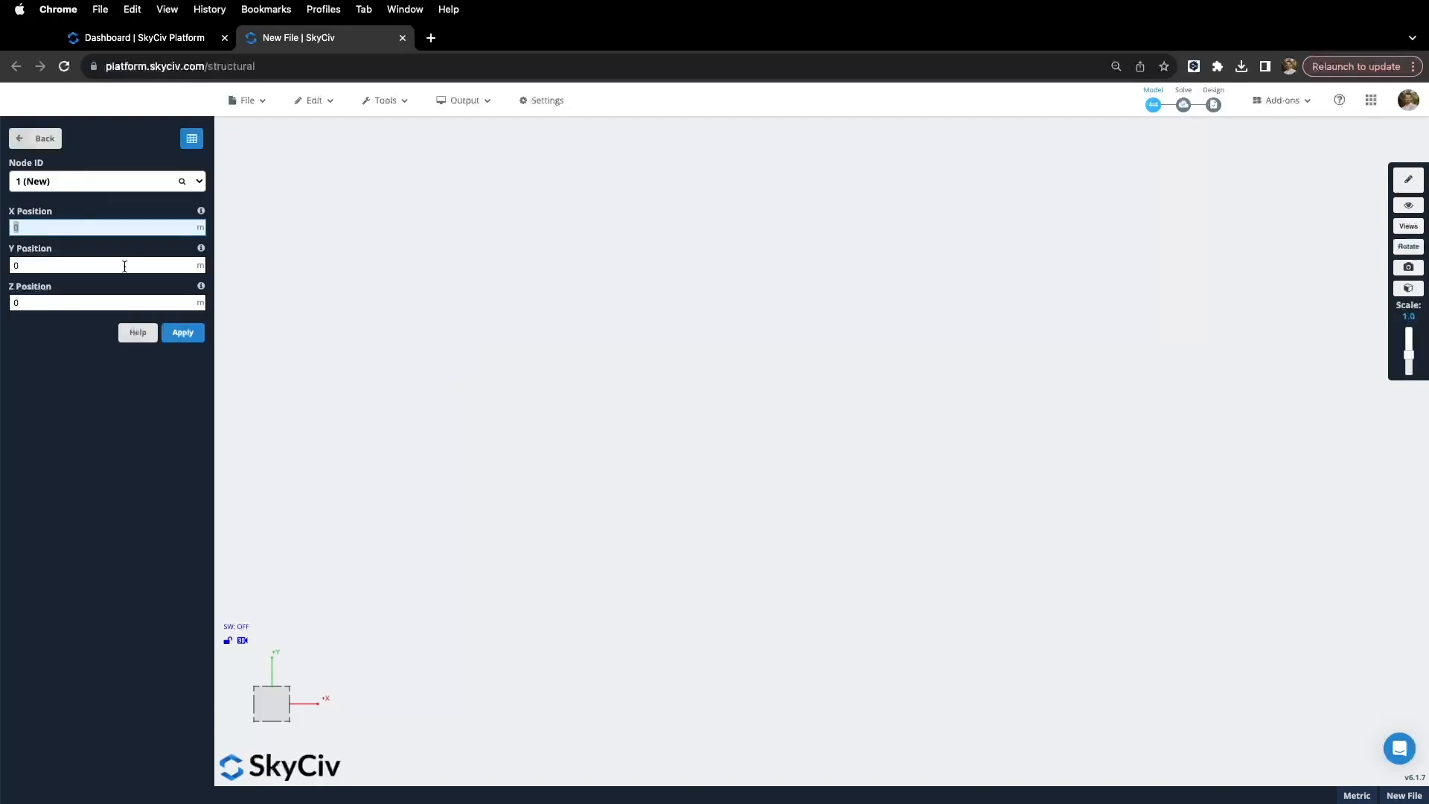
click(183, 332)
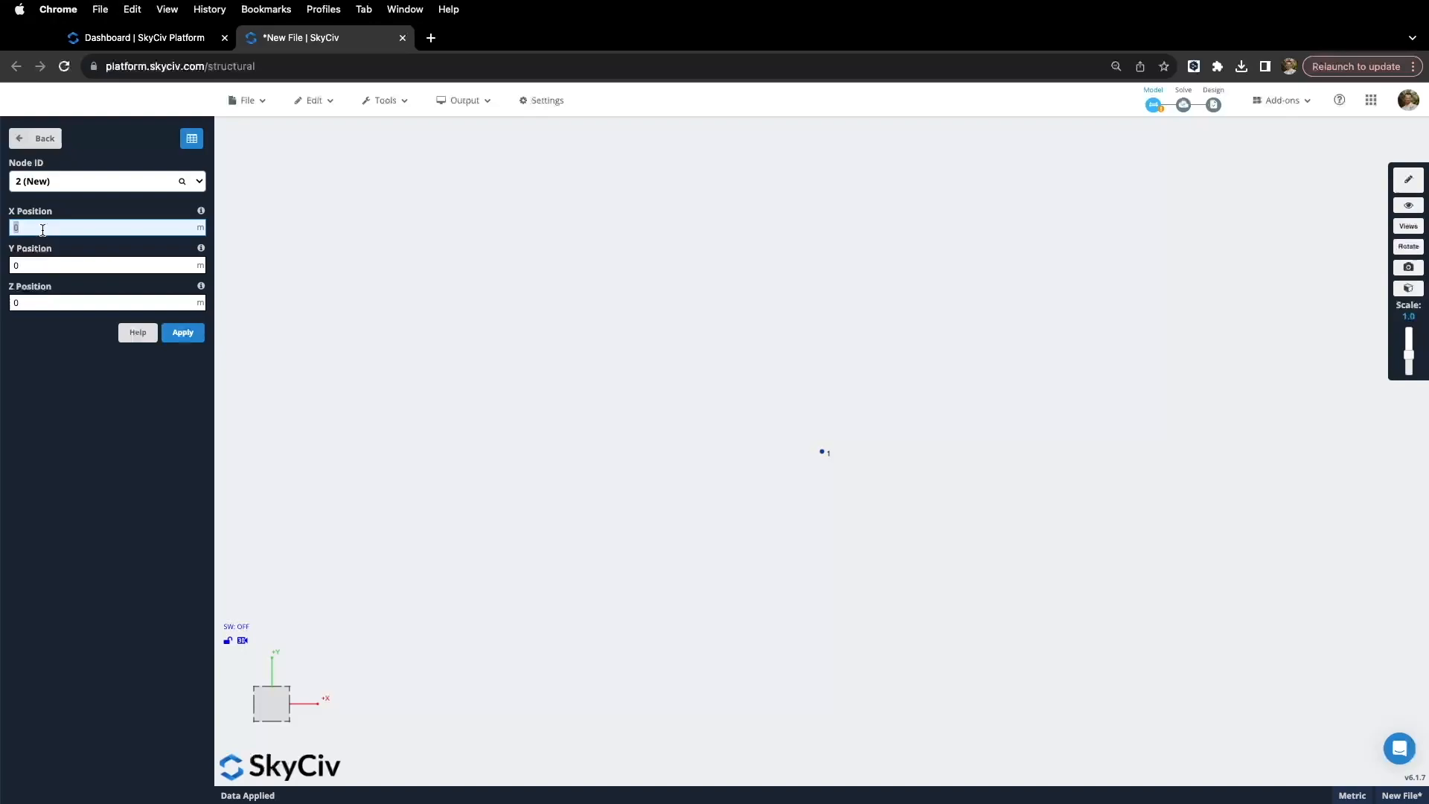
text(10)
click(187, 335)
Step: Add node 3 at X 15, Z 10 and node 4 at Z 10, then orbit to check
text(15)
click(66, 303)
text(10)
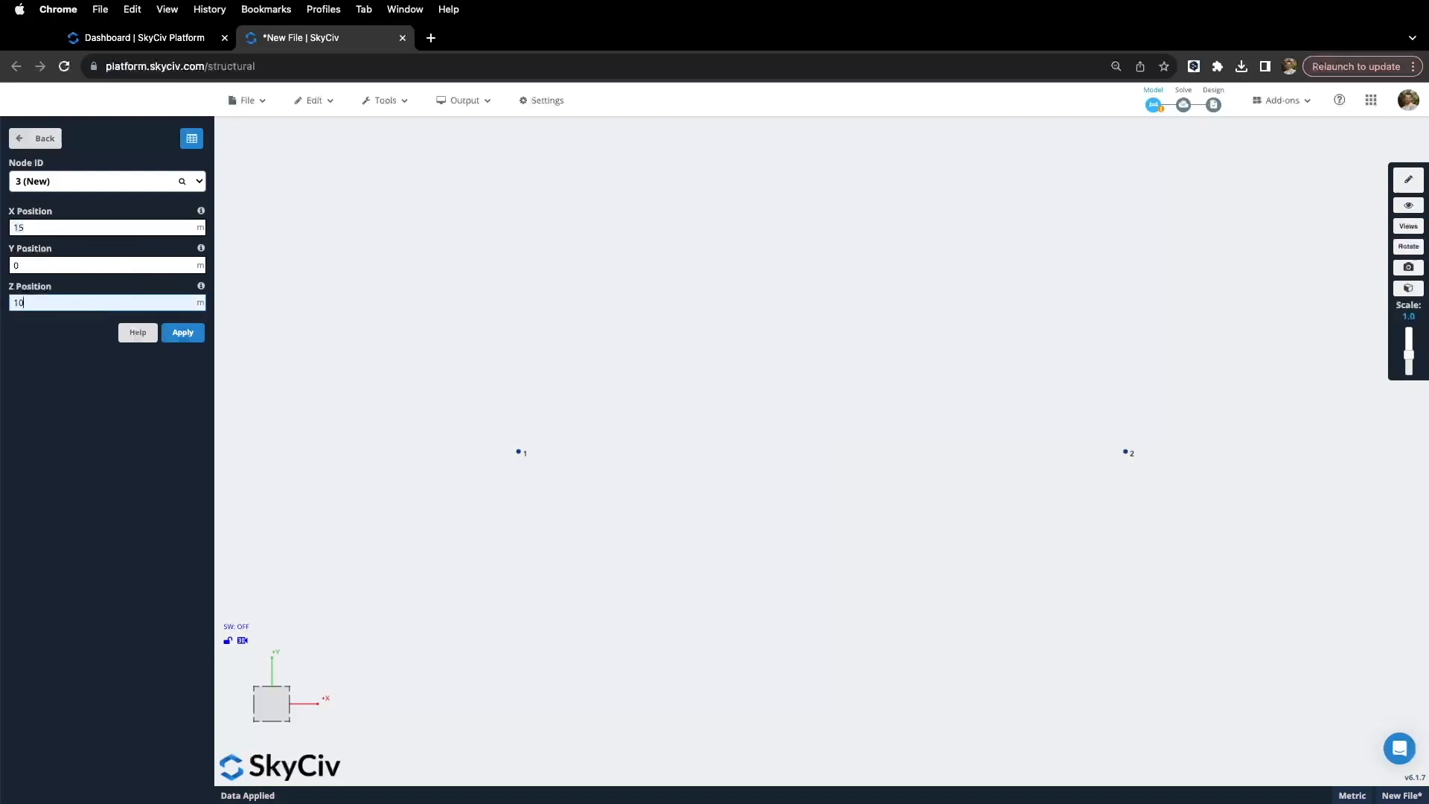
click(177, 336)
click(40, 302)
text(10)
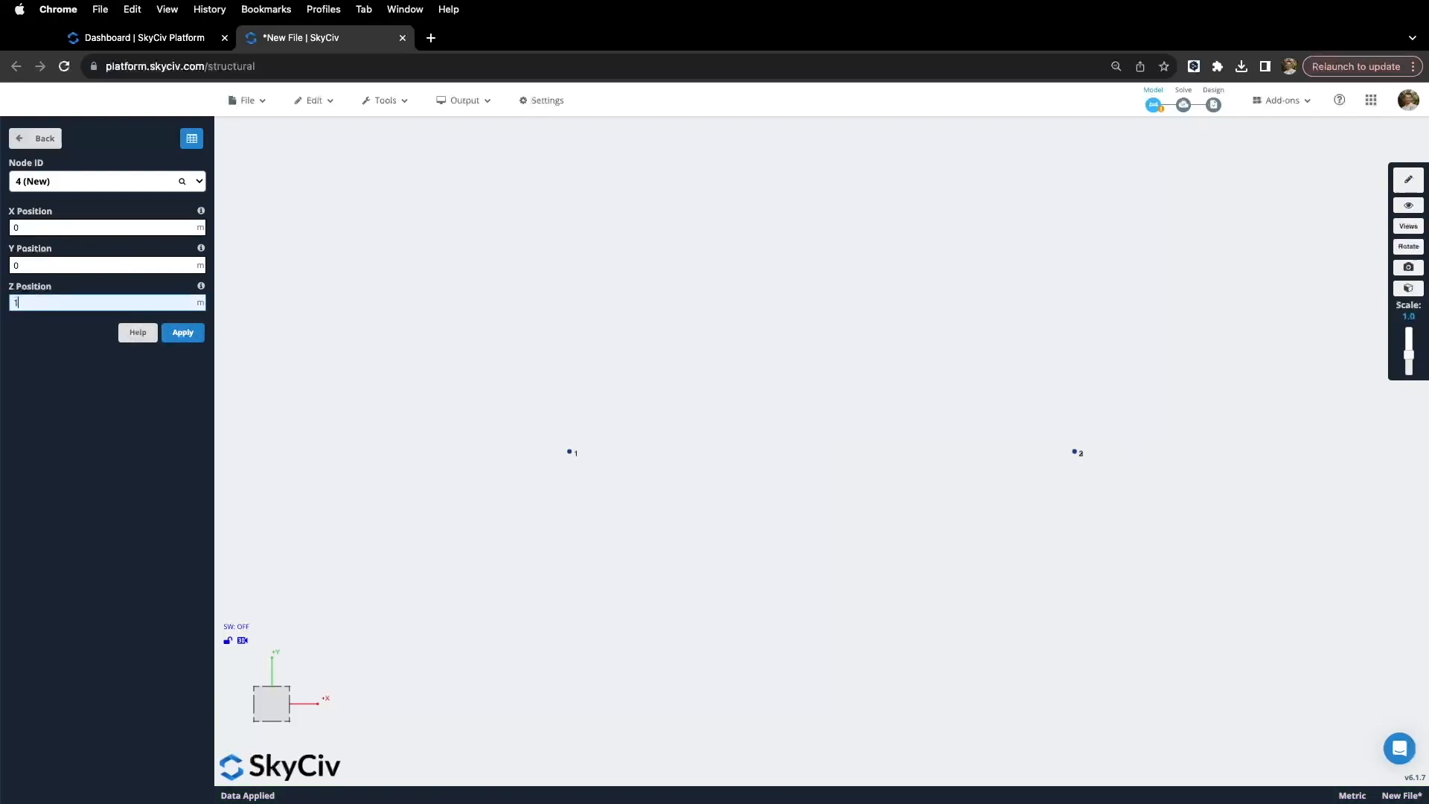
click(183, 332)
drag(406, 275, 759, 460)
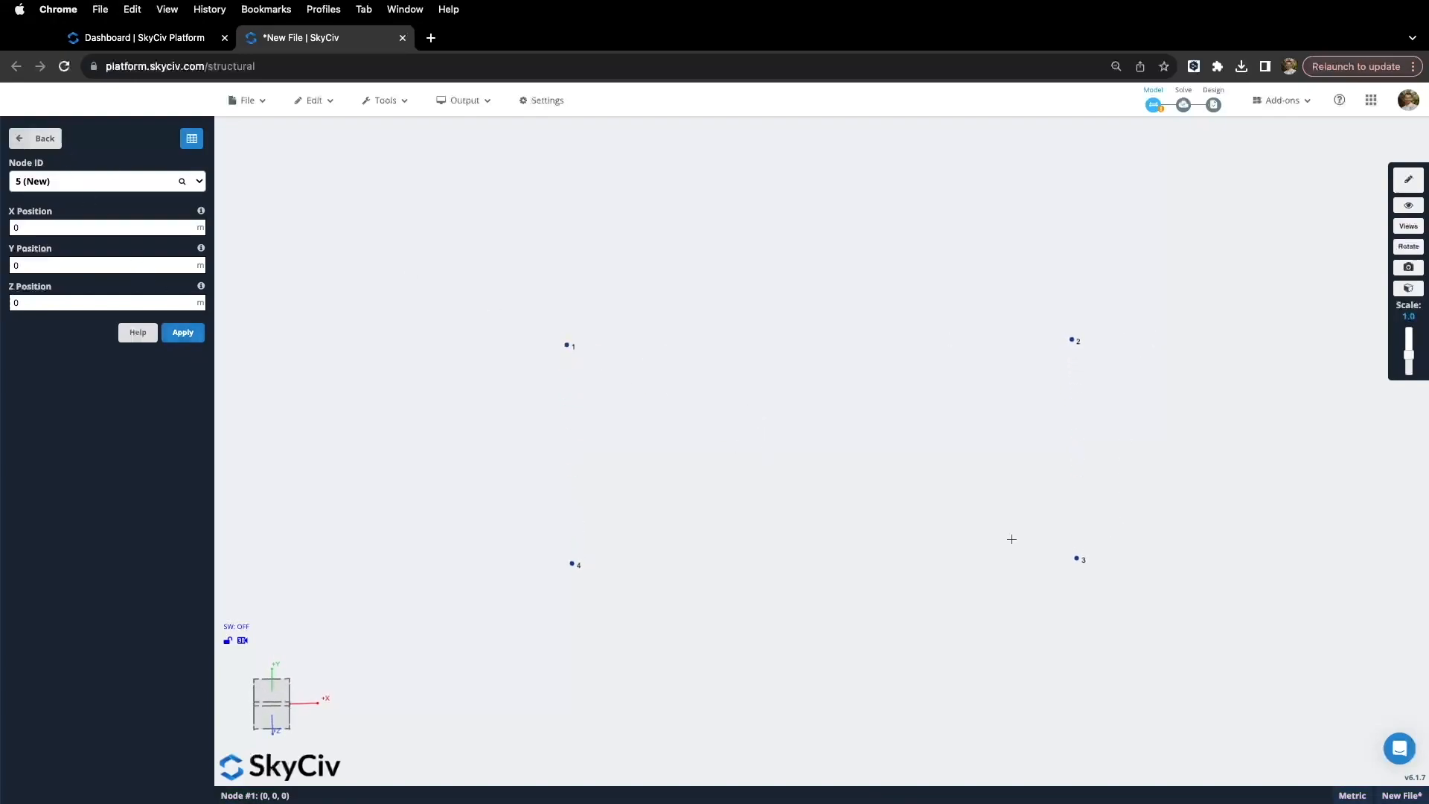
click(50, 139)
Step: Draw plate 1 by picking nodes 1, 2, 3, 4 and closing back at node 1
click(67, 208)
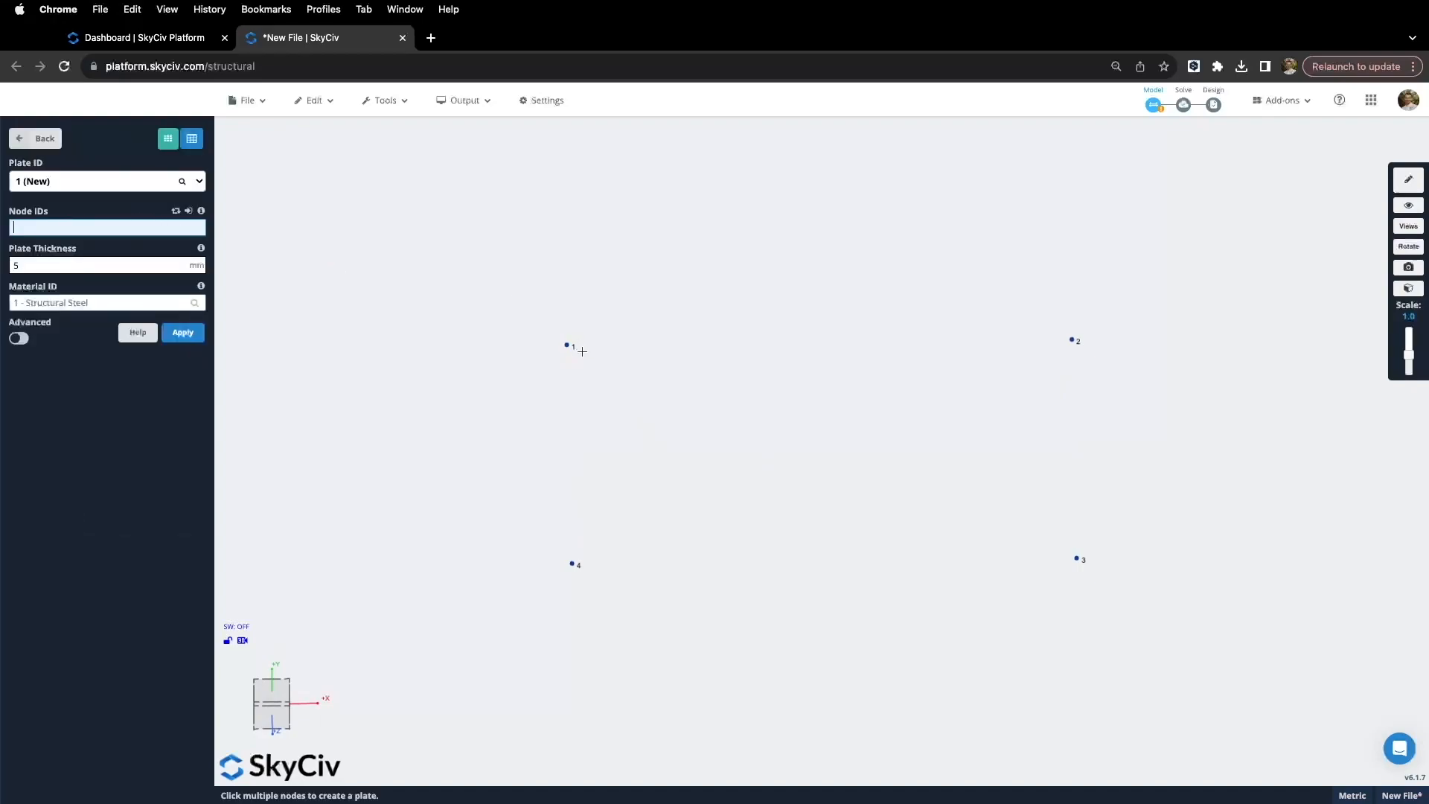
click(568, 345)
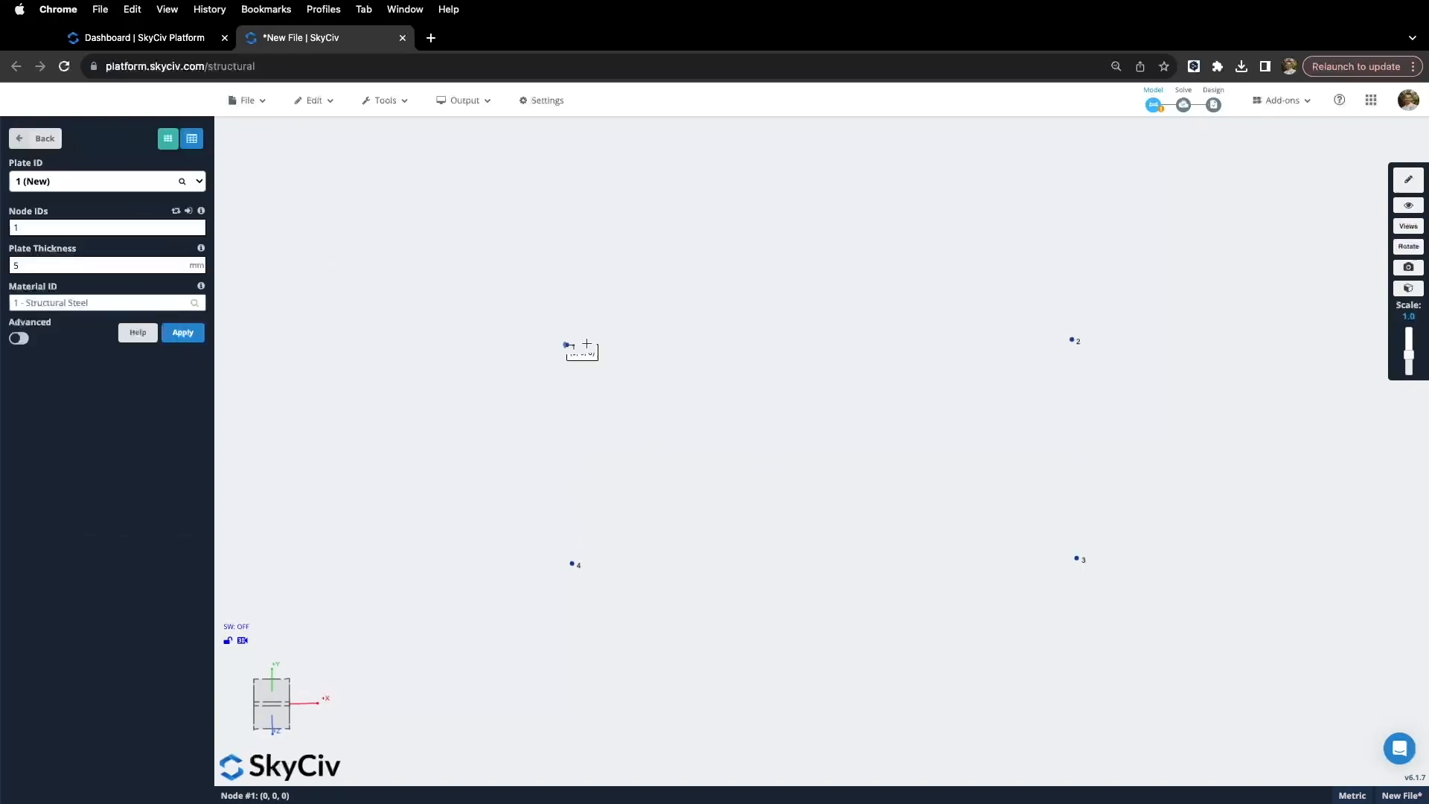
click(1071, 339)
click(1076, 558)
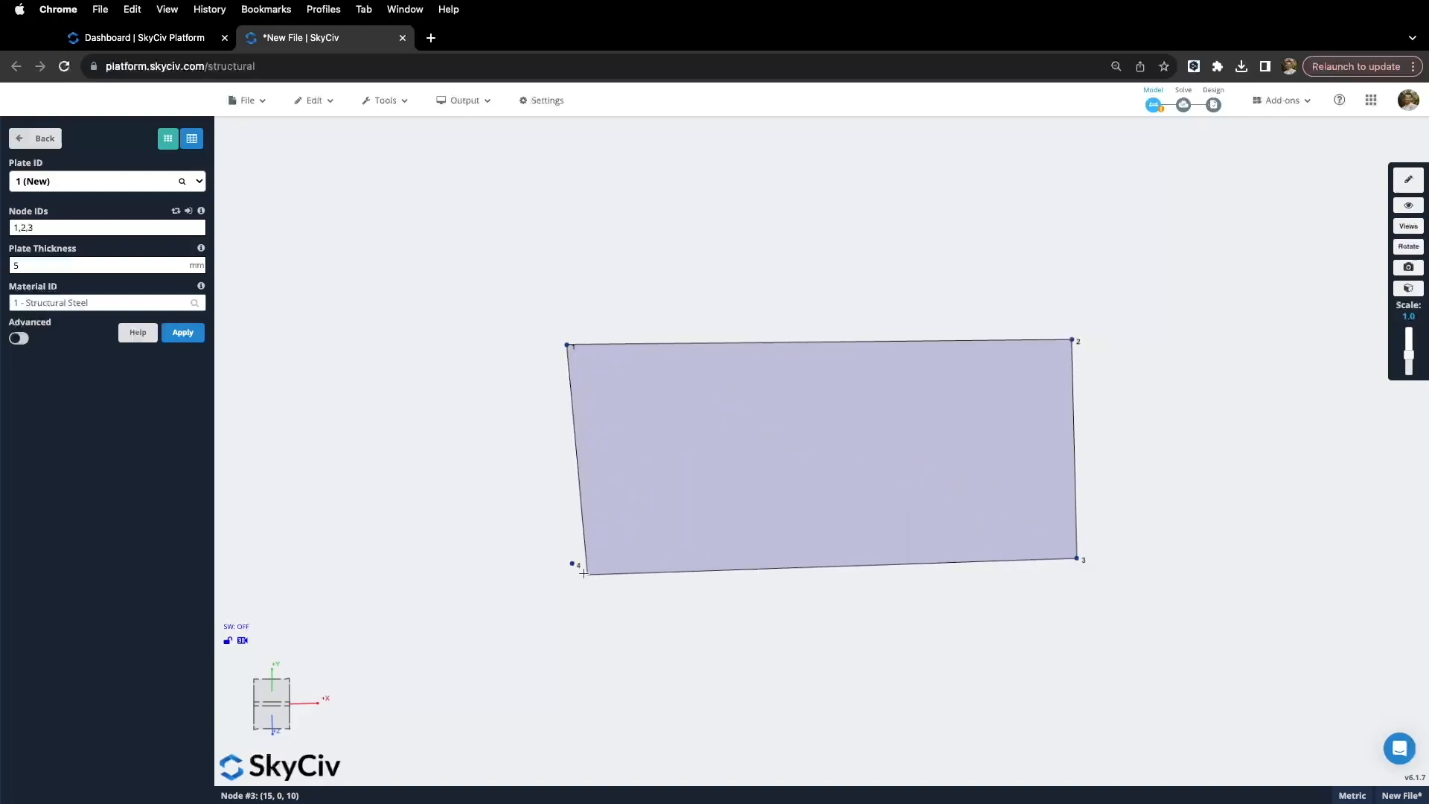
click(571, 563)
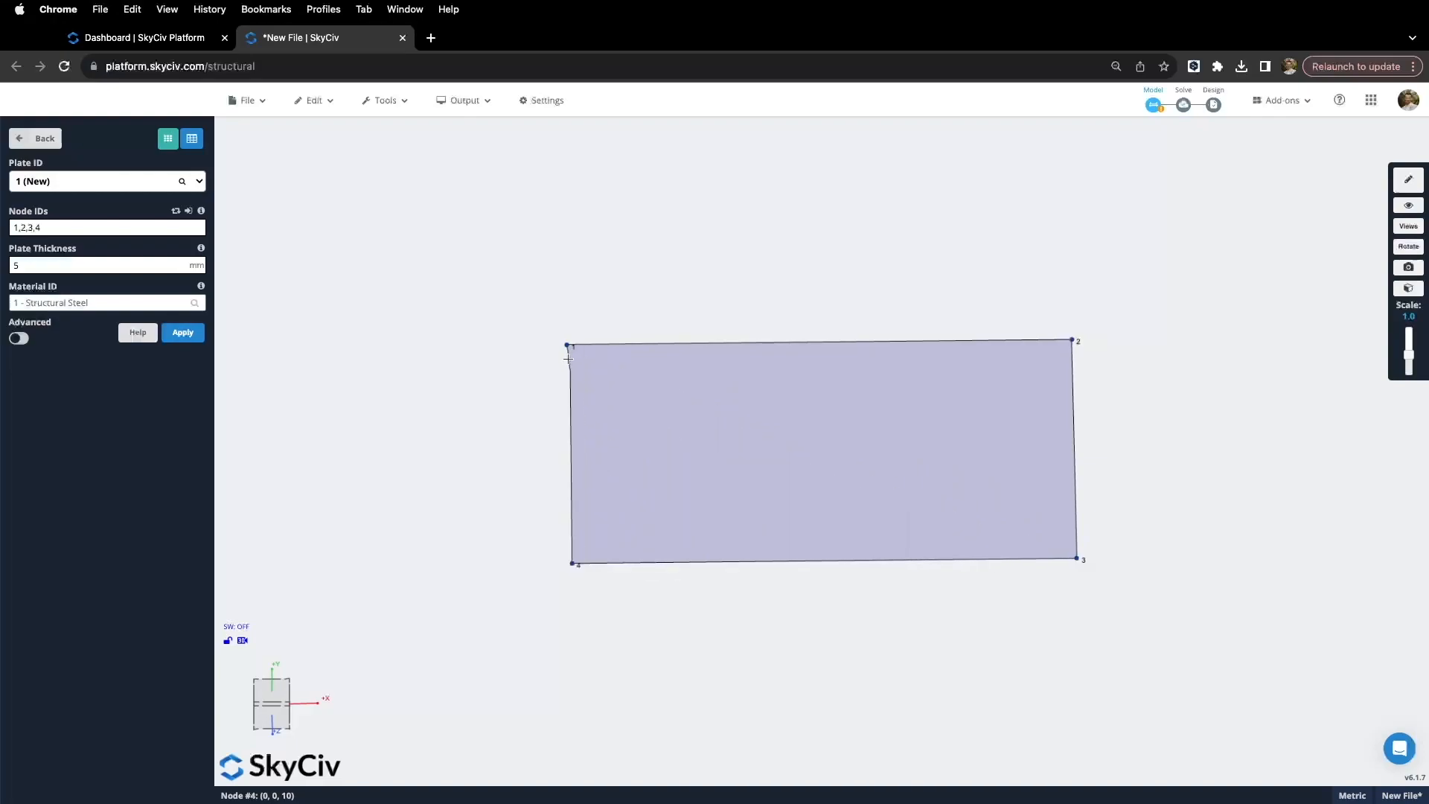
click(567, 344)
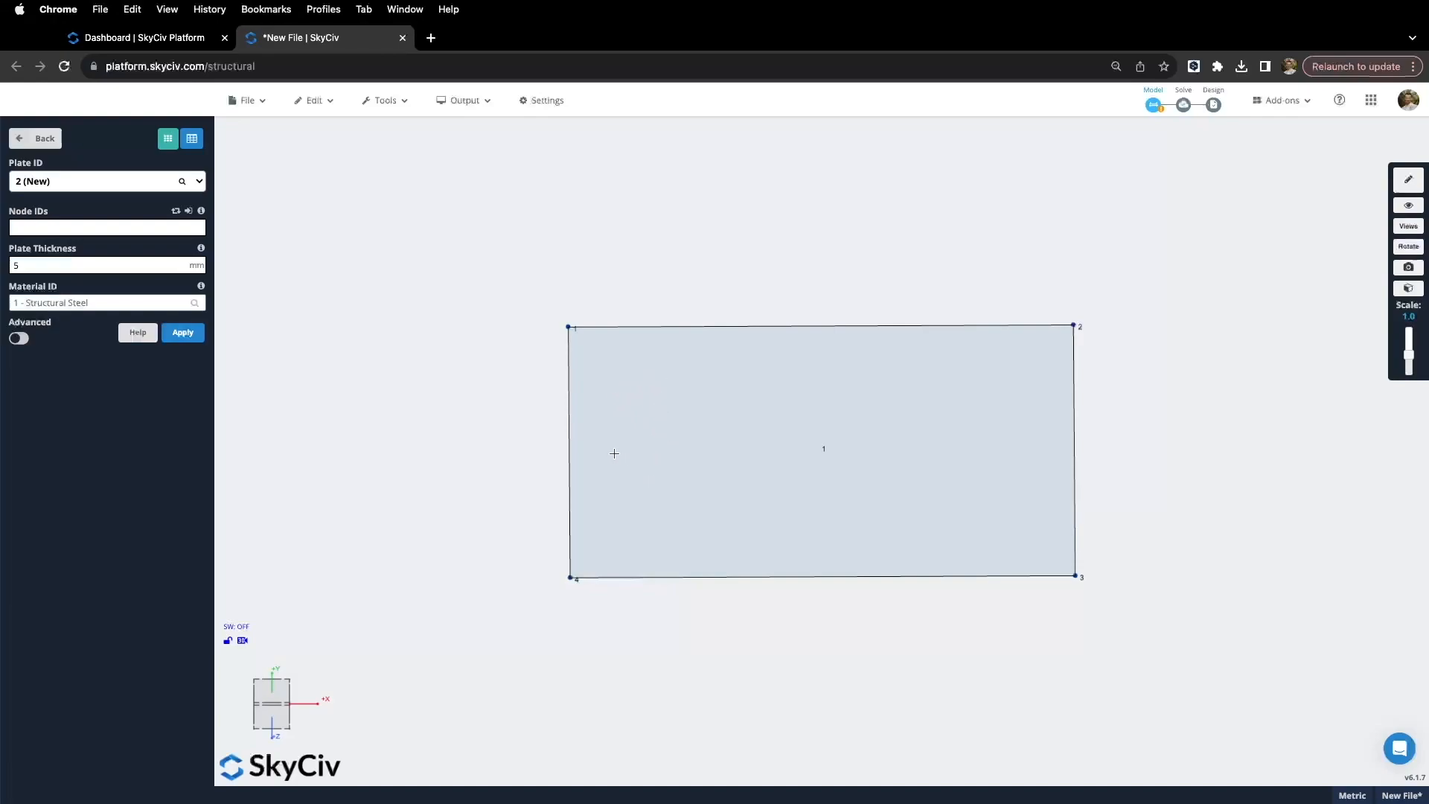
Step: Look over plate 1's Plate Hole settings and hole helper, then open the Nodes form
right_click(624, 413)
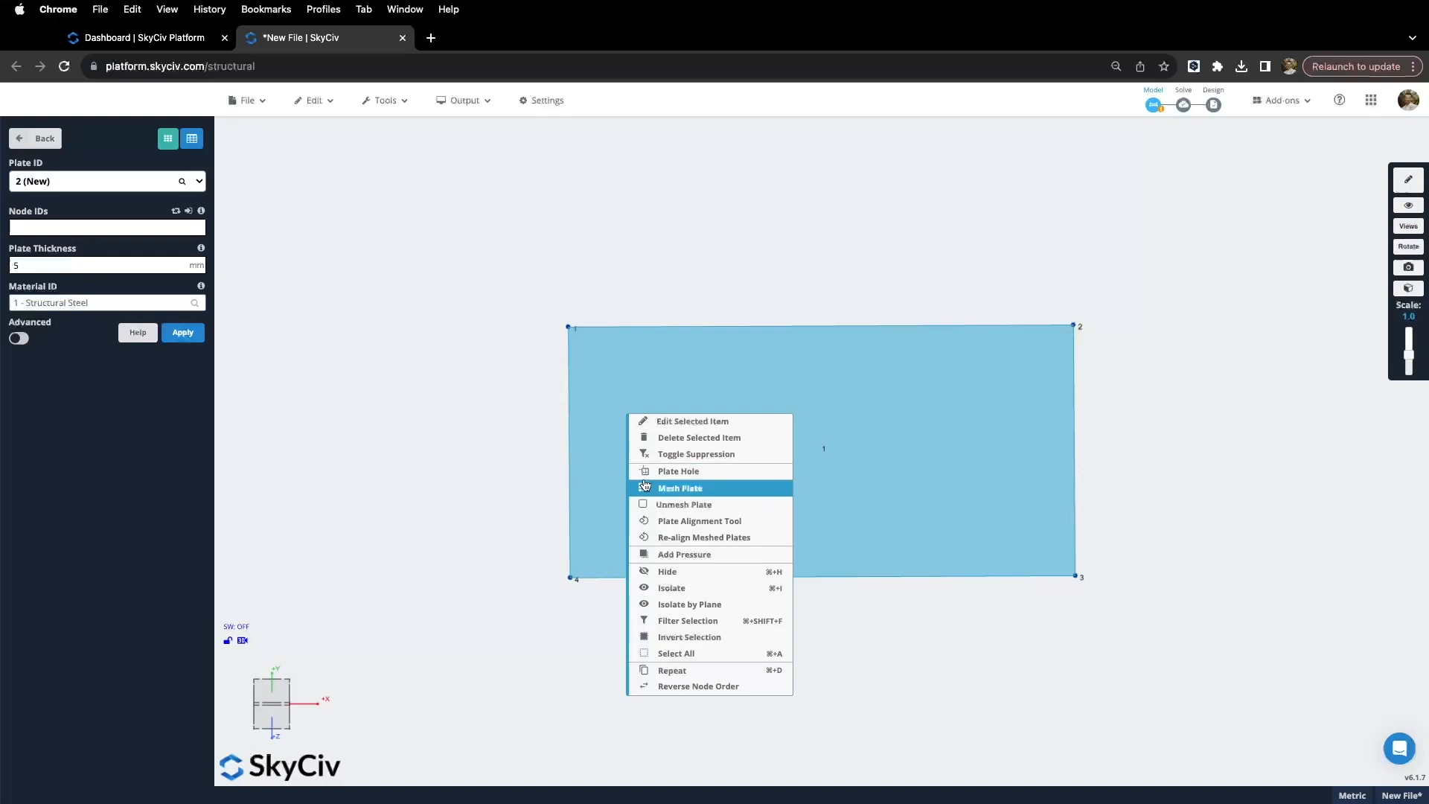
click(666, 472)
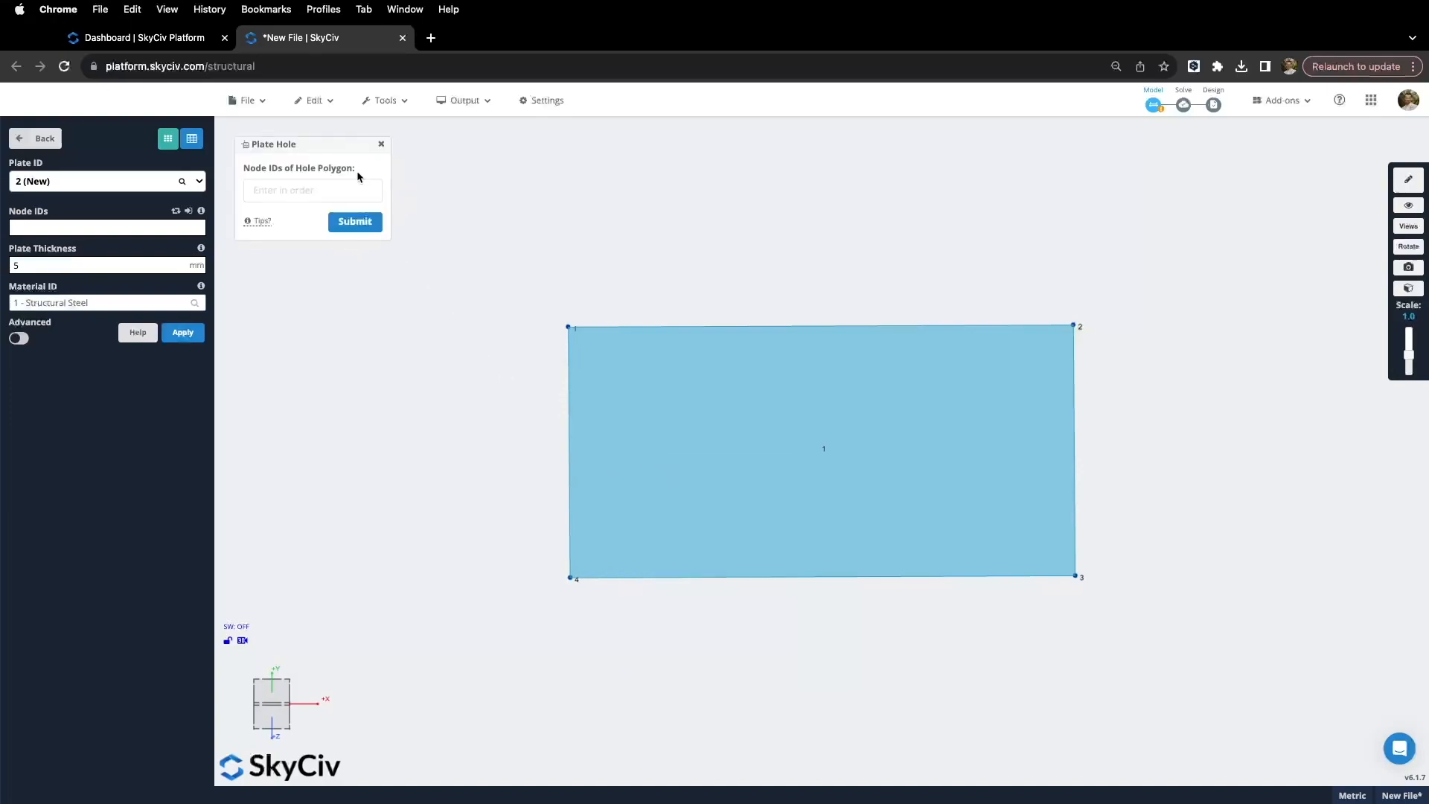
click(381, 144)
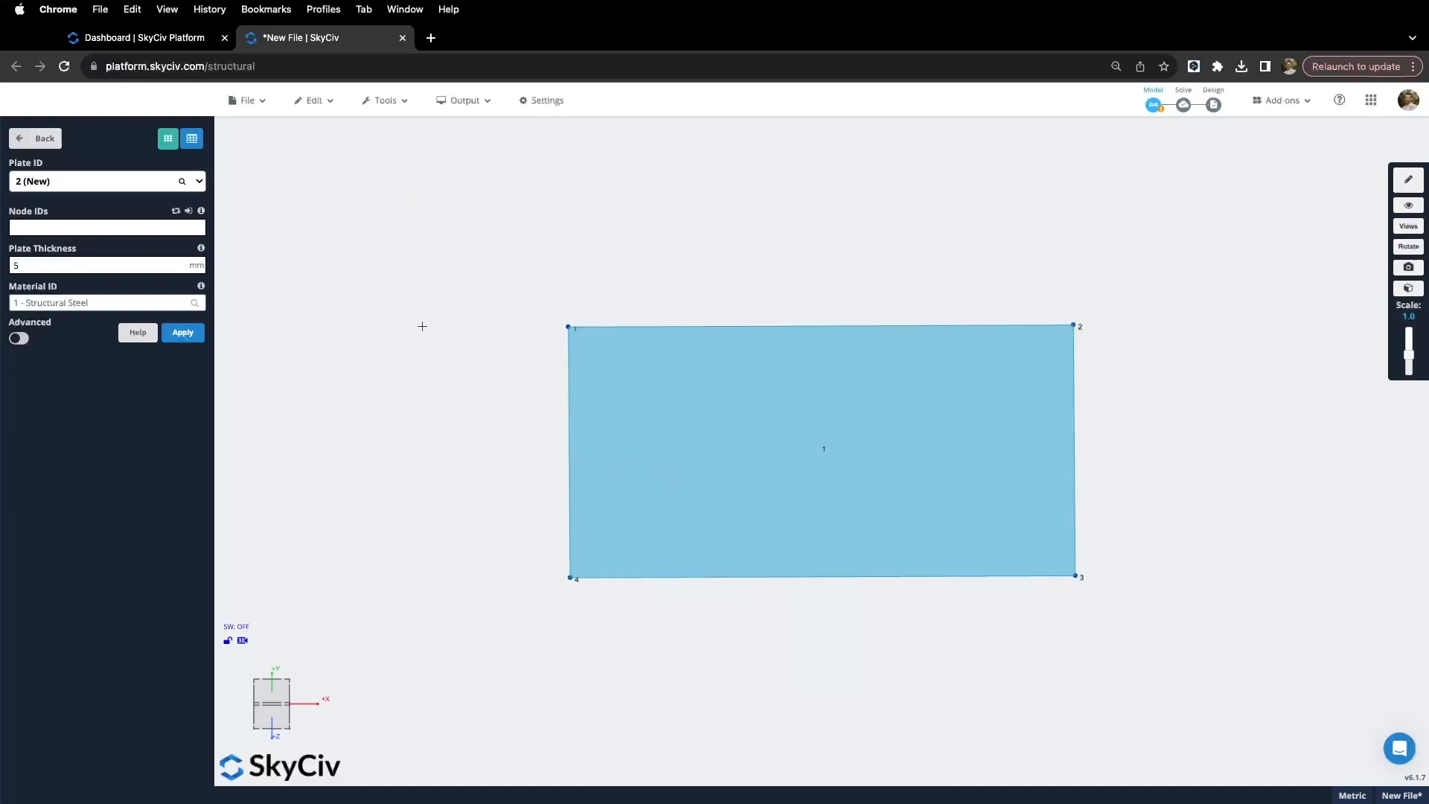
click(423, 328)
click(609, 414)
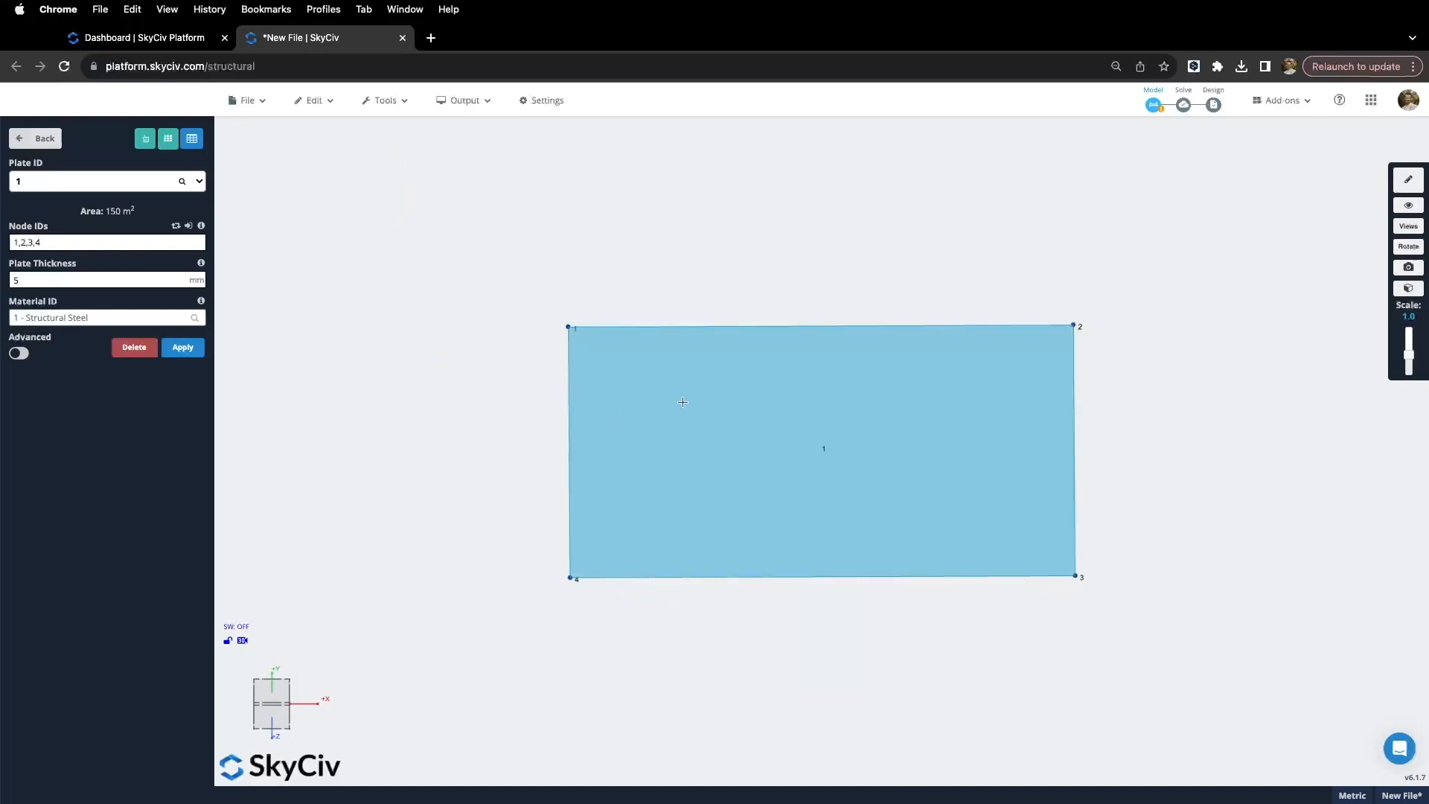
click(146, 140)
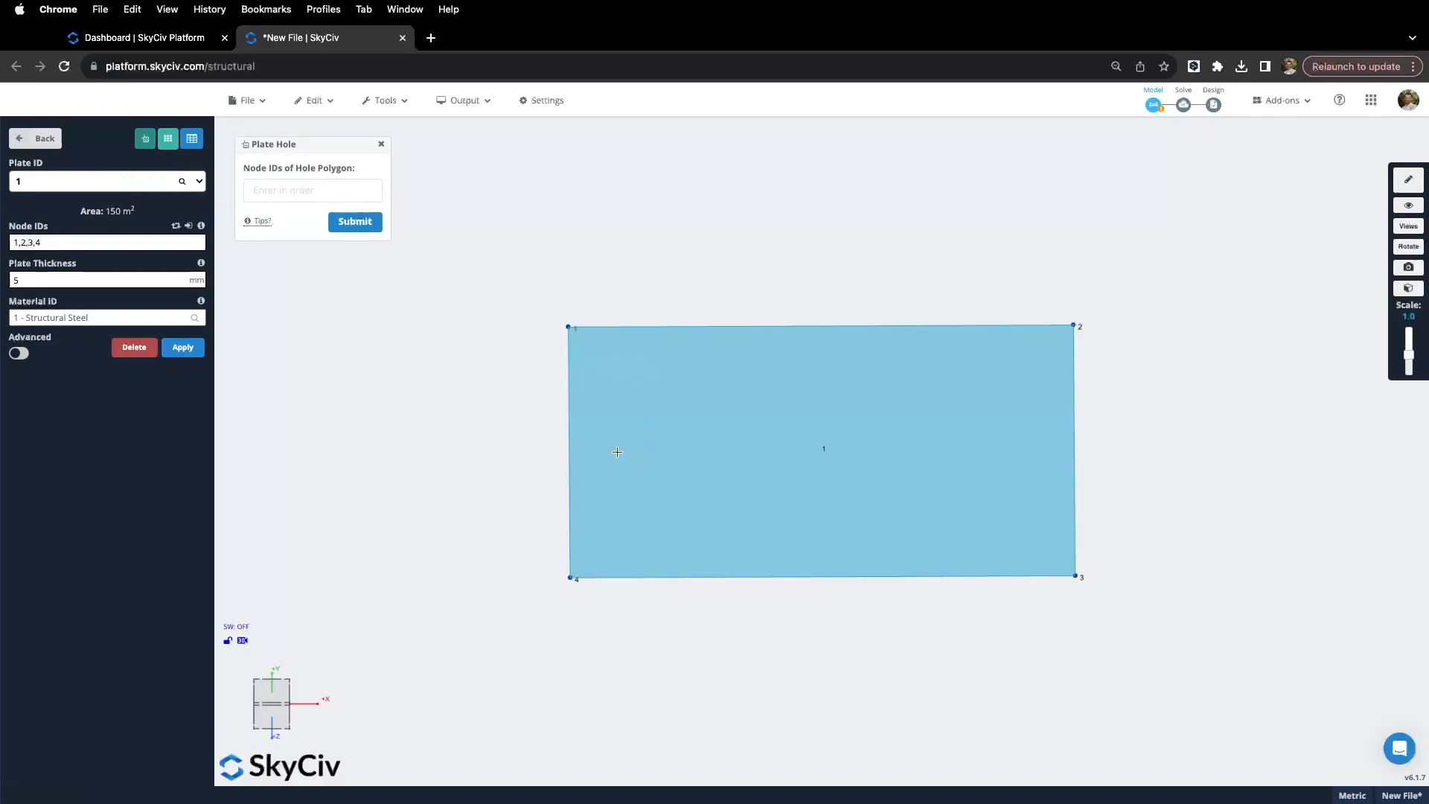
click(381, 144)
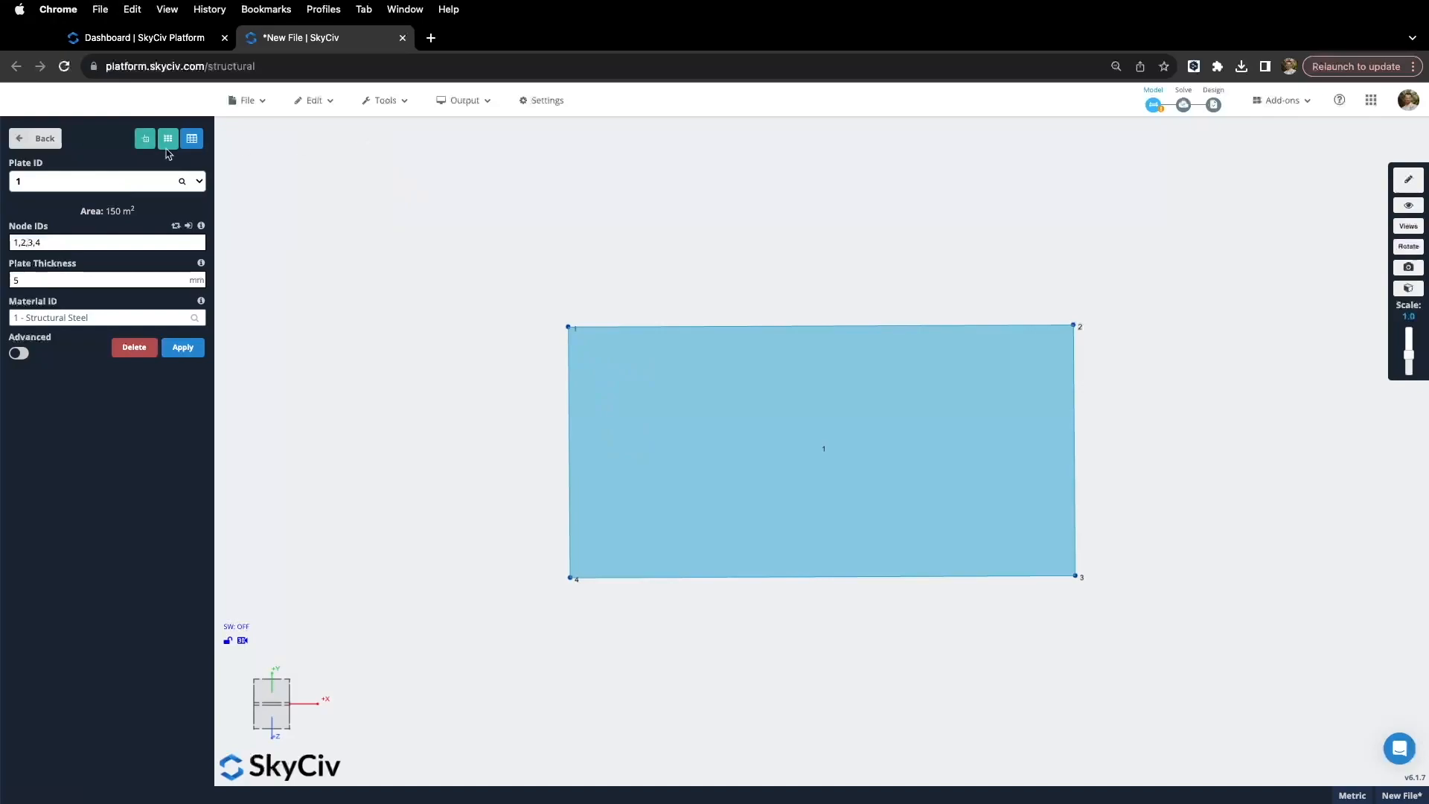
click(35, 139)
click(57, 173)
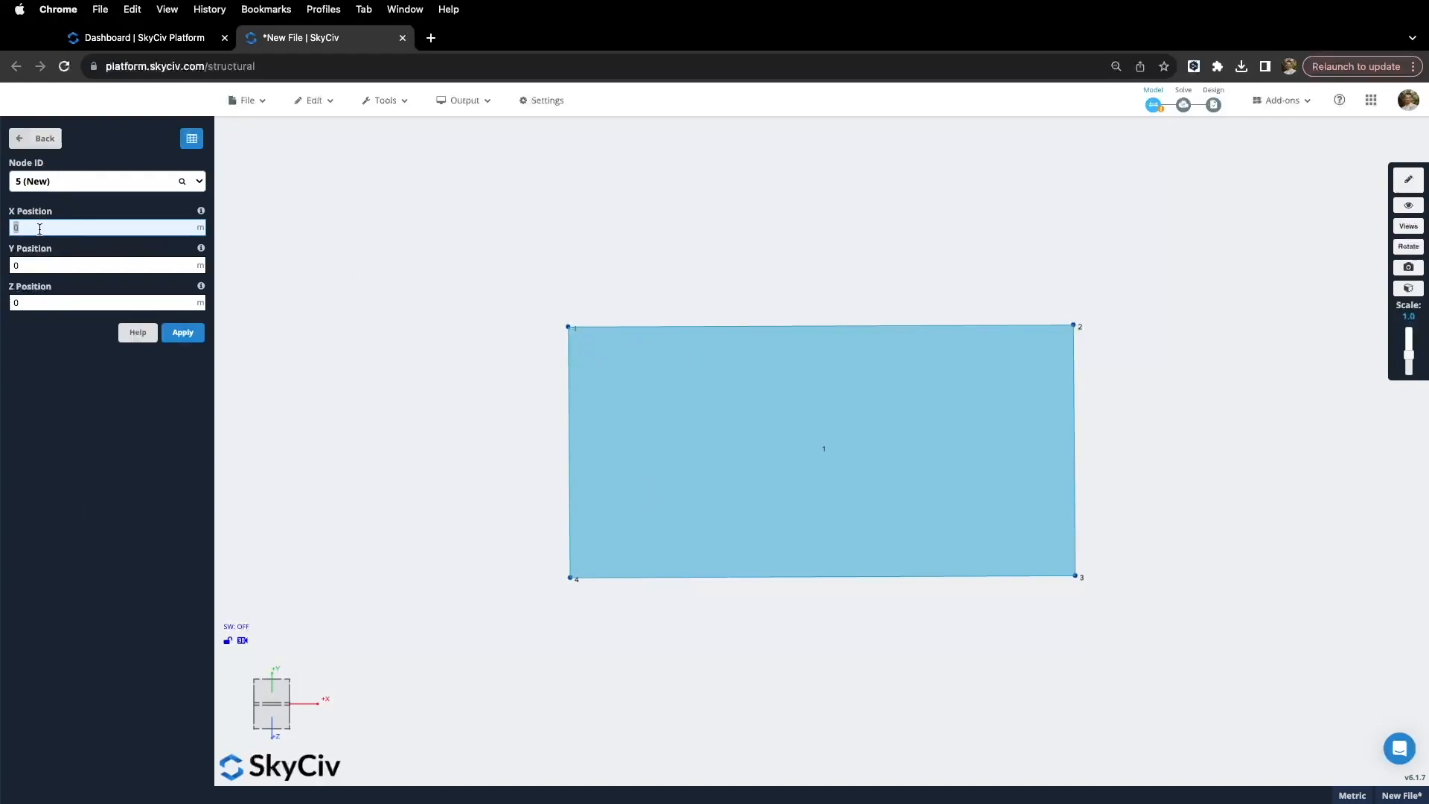
Step: Add node 5 at X 2, Z 2 and node 6 at X 4, Z 2
text(2)
click(23, 303)
text(2)
click(195, 340)
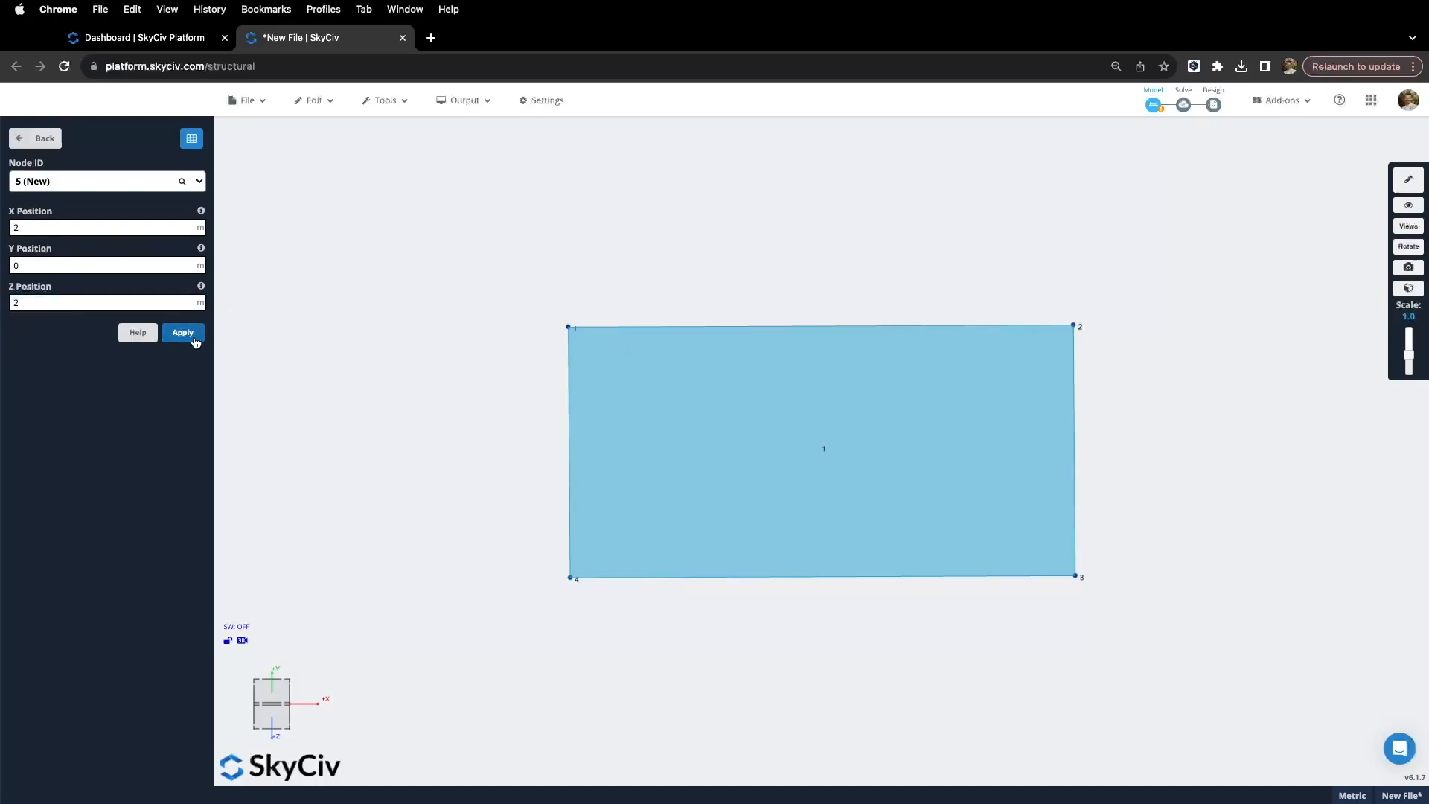
click(44, 226)
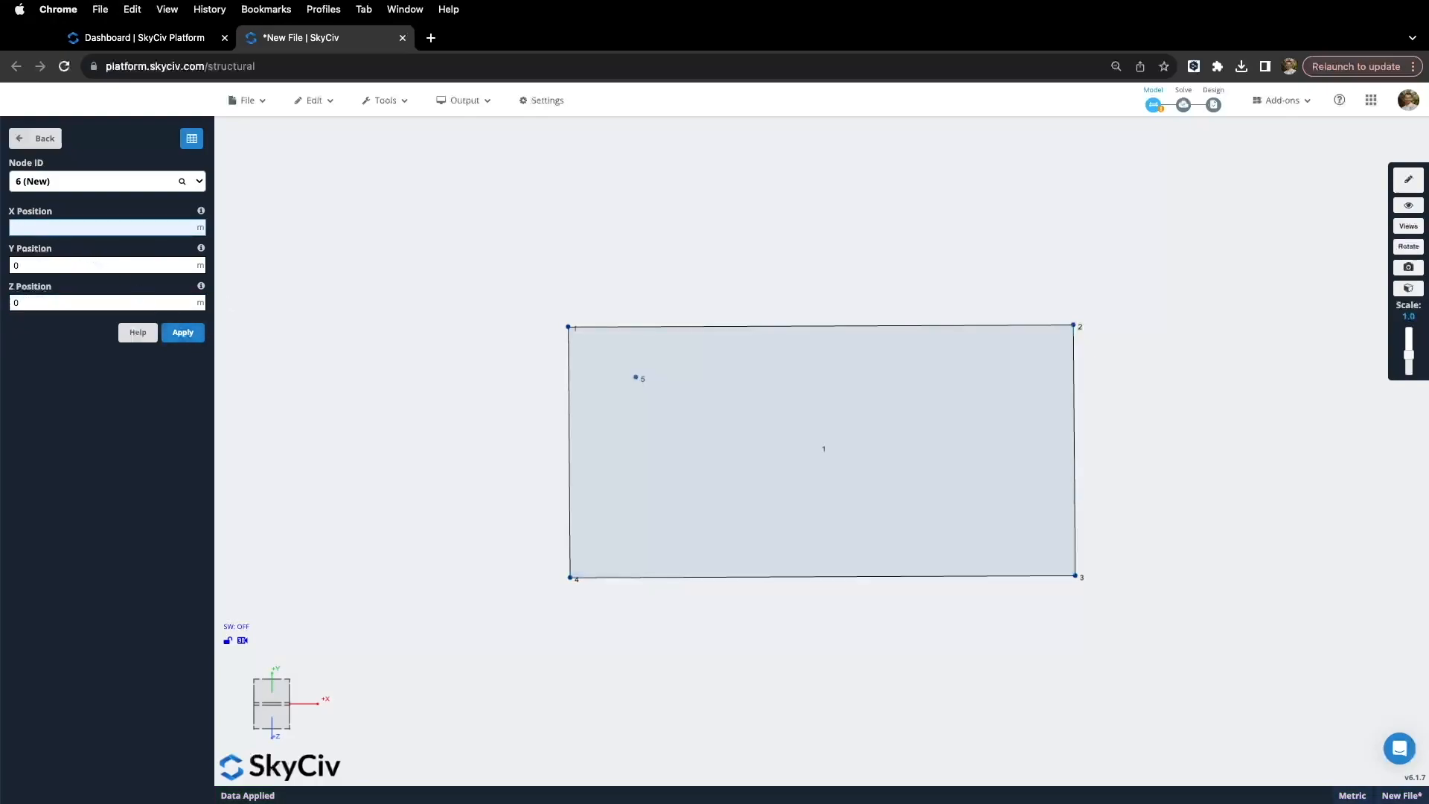
click(29, 302)
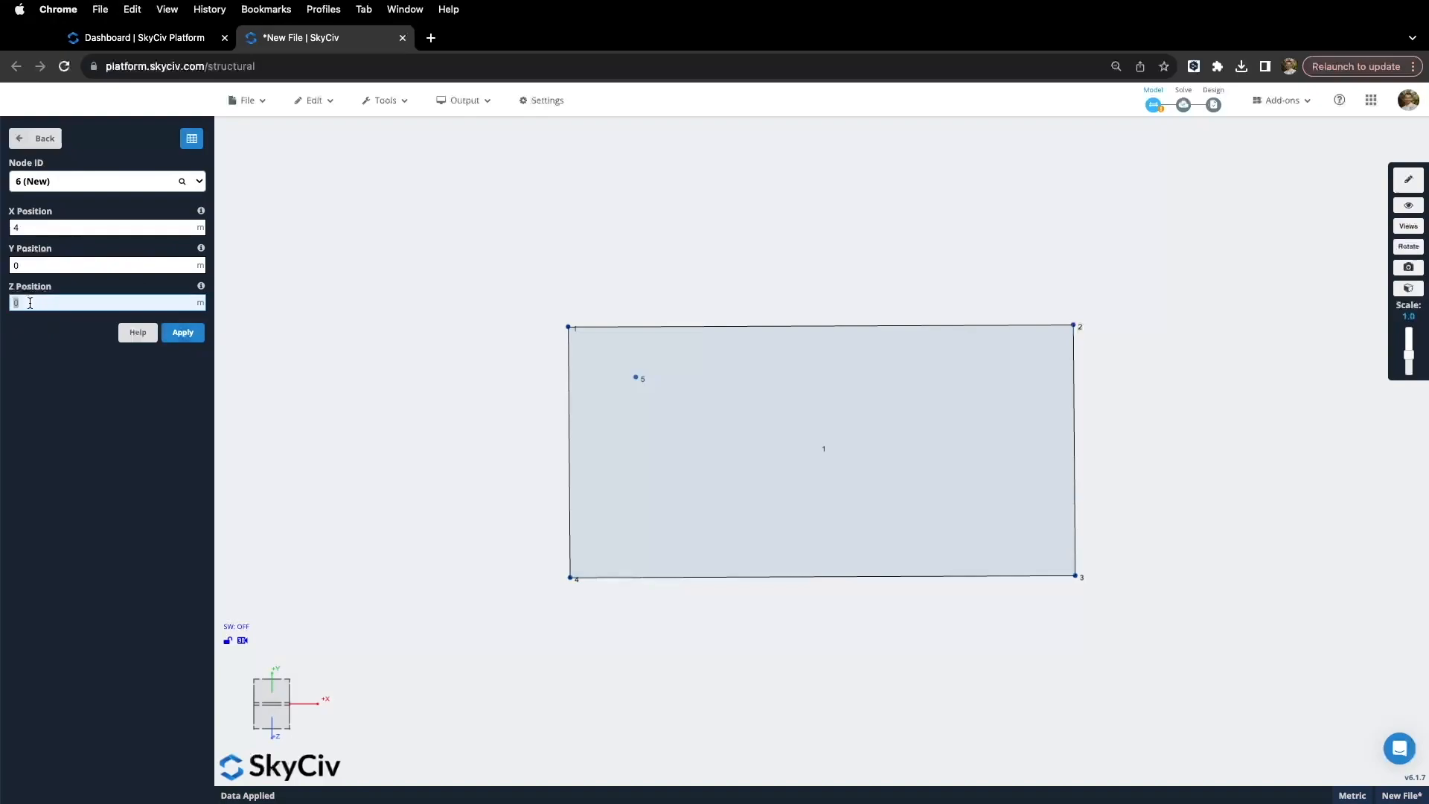
text(2)
click(186, 332)
Step: Add nodes 7 and 8 inside plate 1 to complete the hole rectangle
click(33, 228)
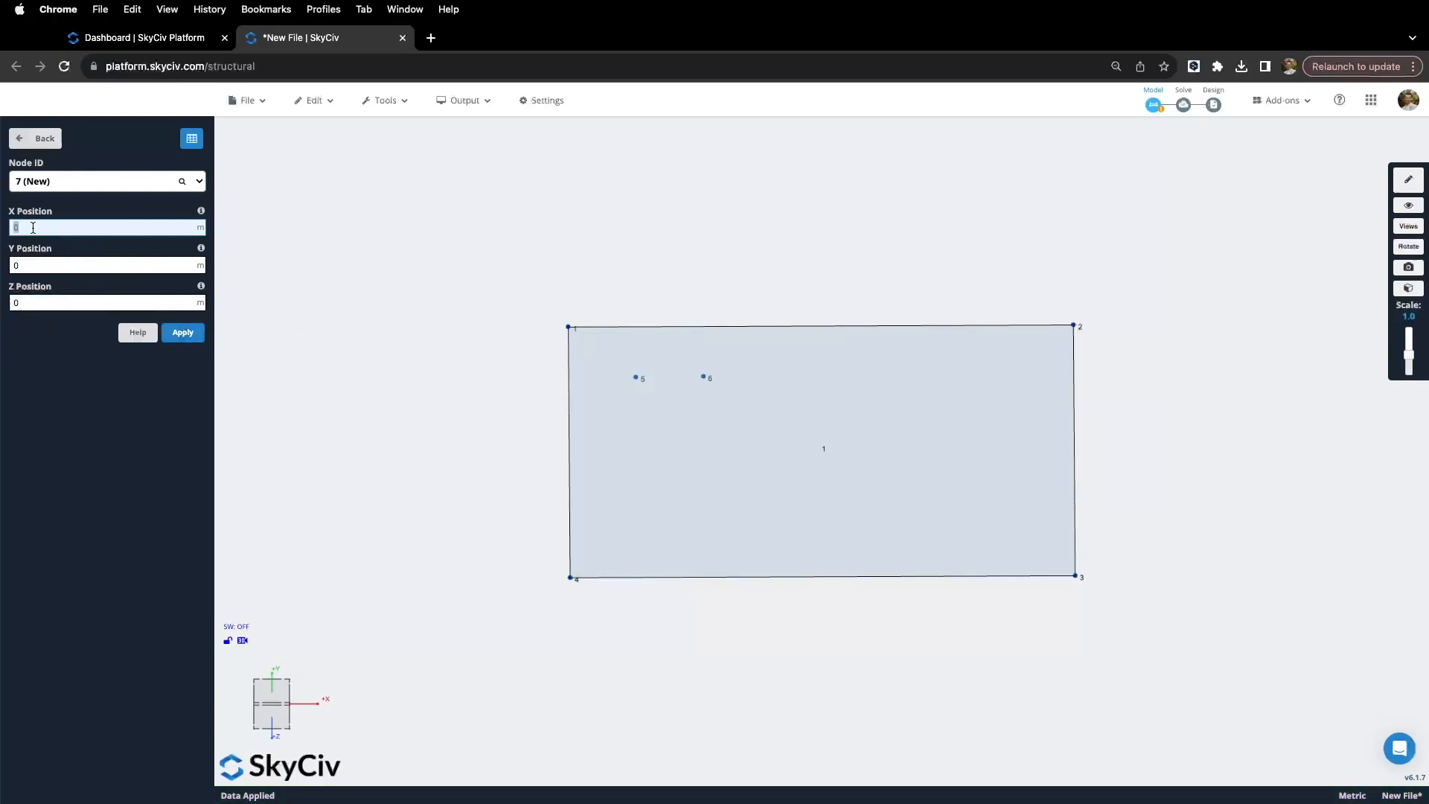
key(BackSpace)
drag(23, 298, 13, 299)
key(BackSpace)
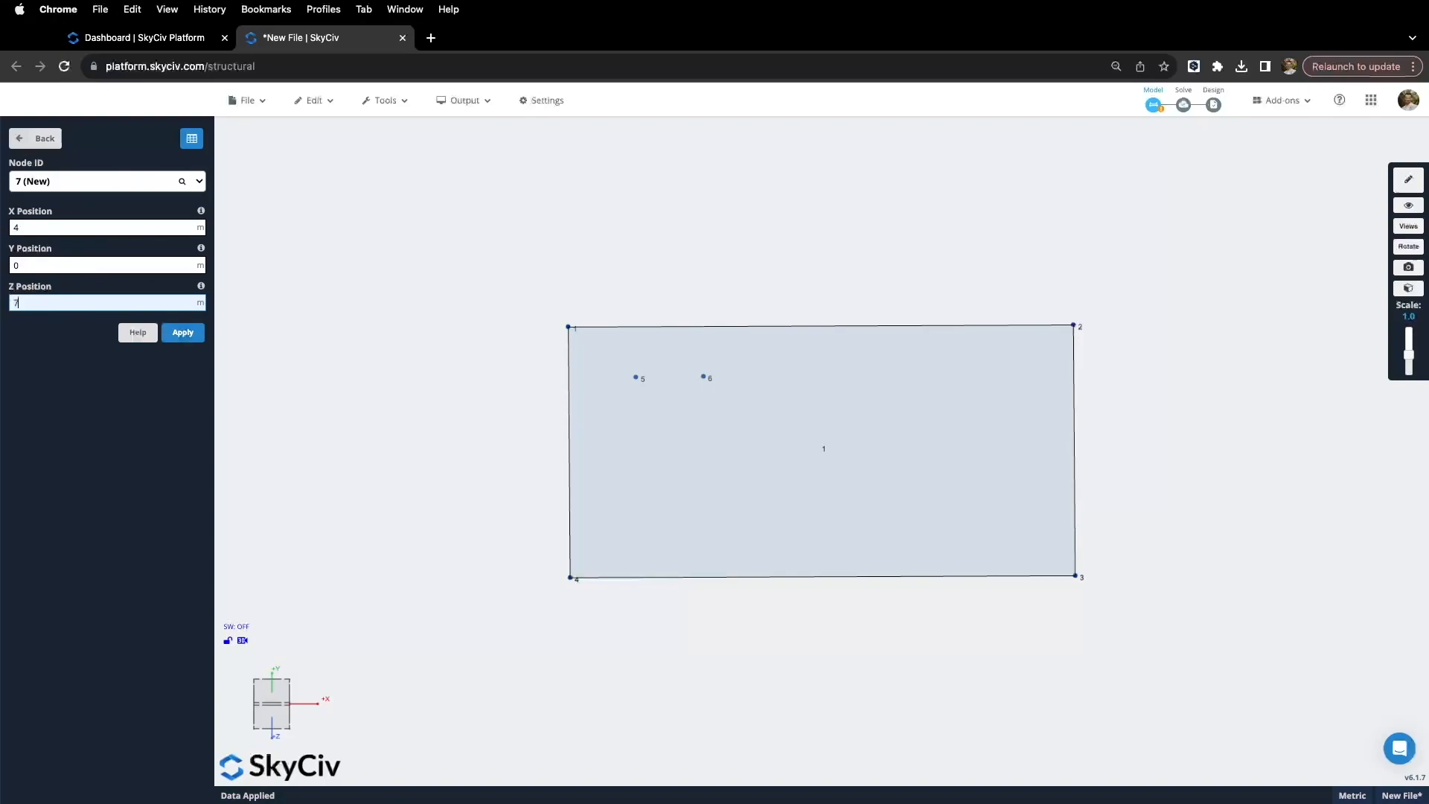
click(184, 332)
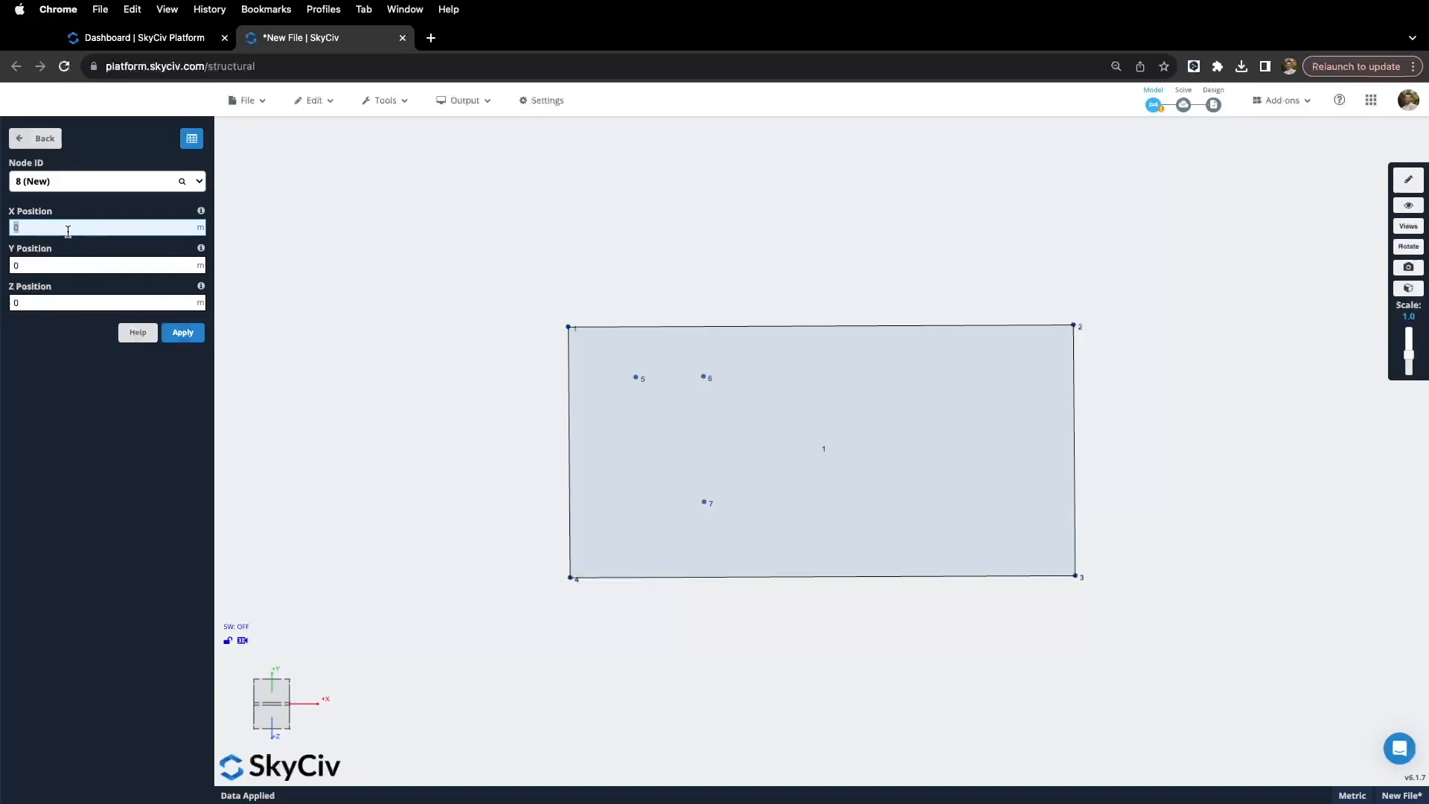
text(2)
click(45, 302)
key(BackSpace)
click(183, 333)
click(35, 138)
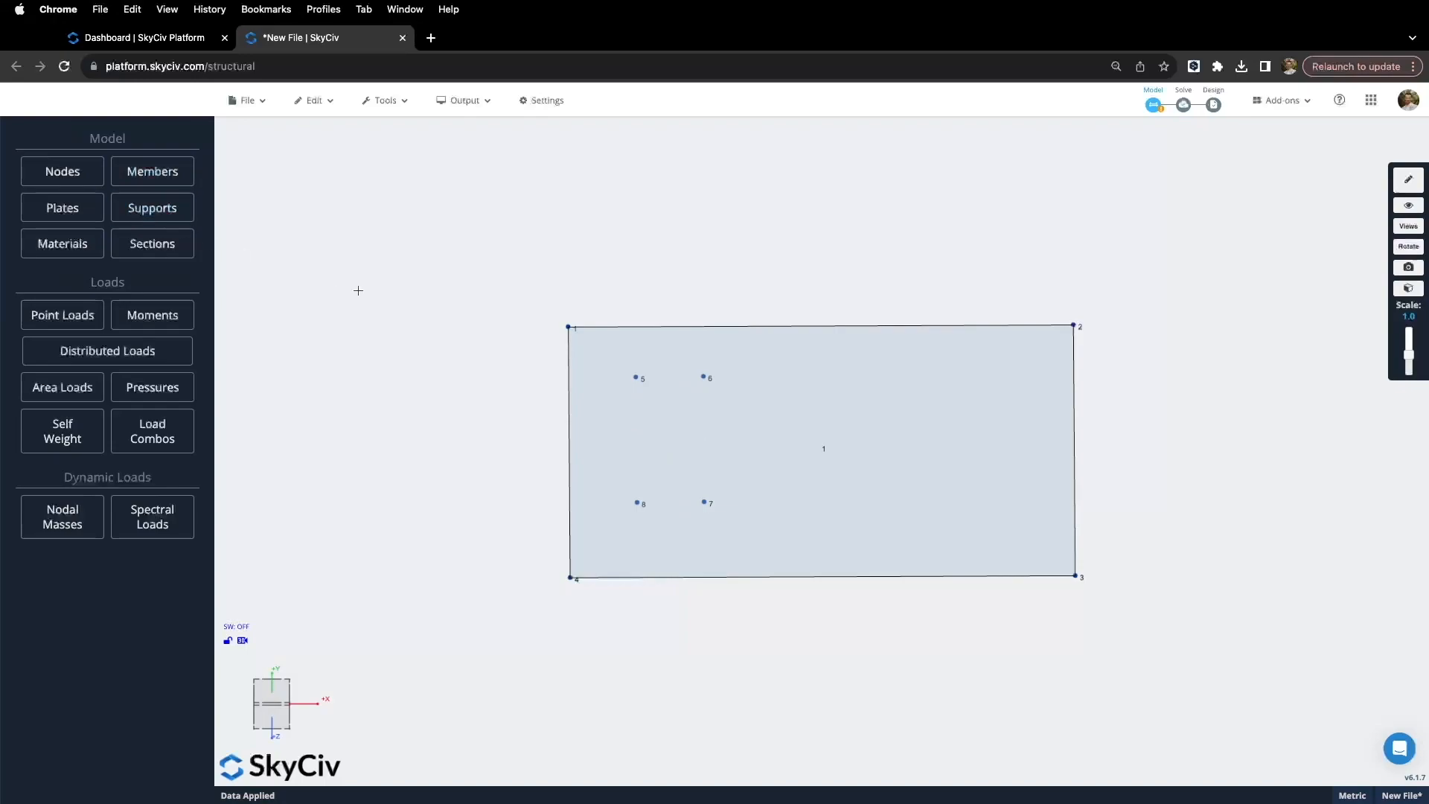
Step: Cut a hole in plate 1 by submitting node IDs 5,6,7,8 in the Plate Hole dialog
right_click(638, 400)
click(696, 464)
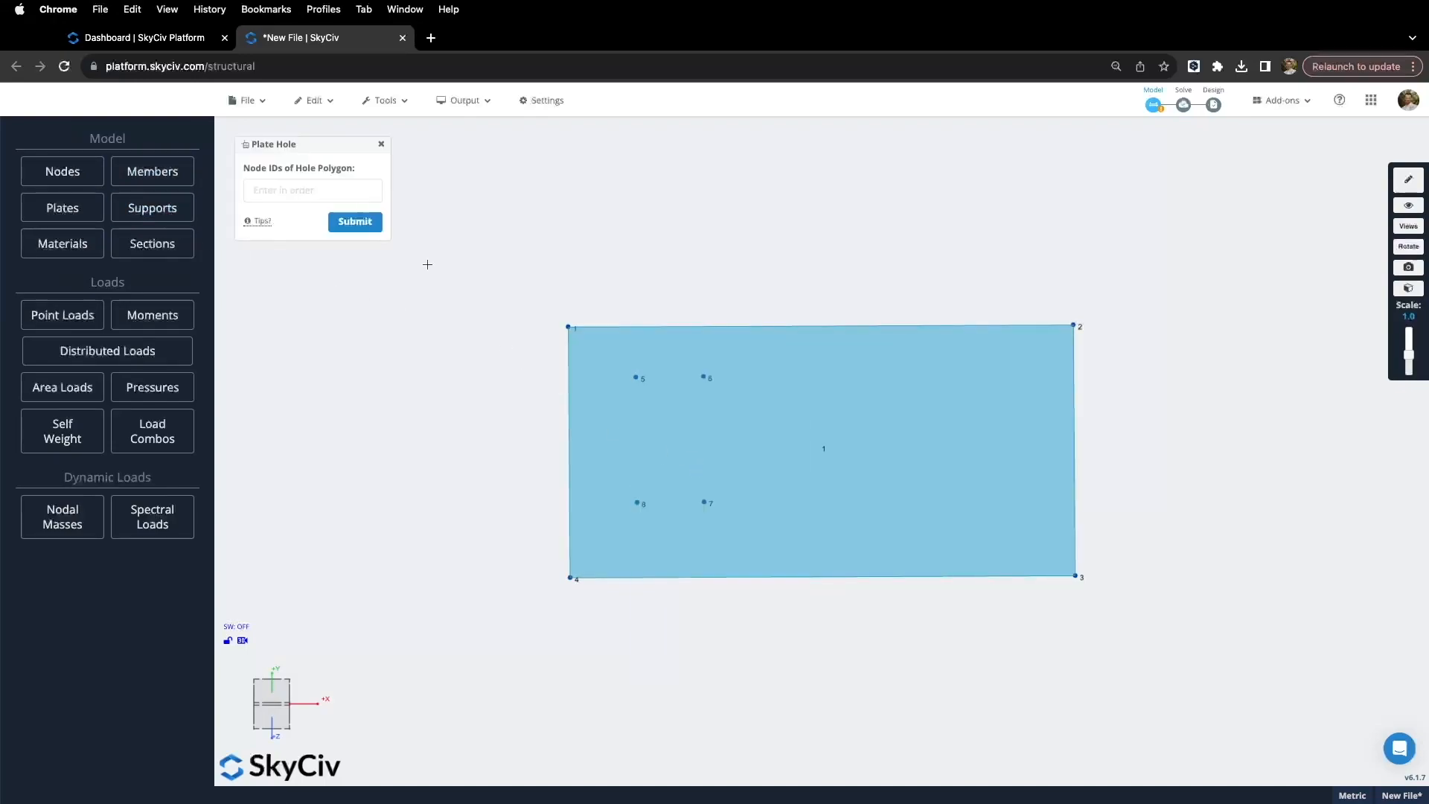
click(295, 191)
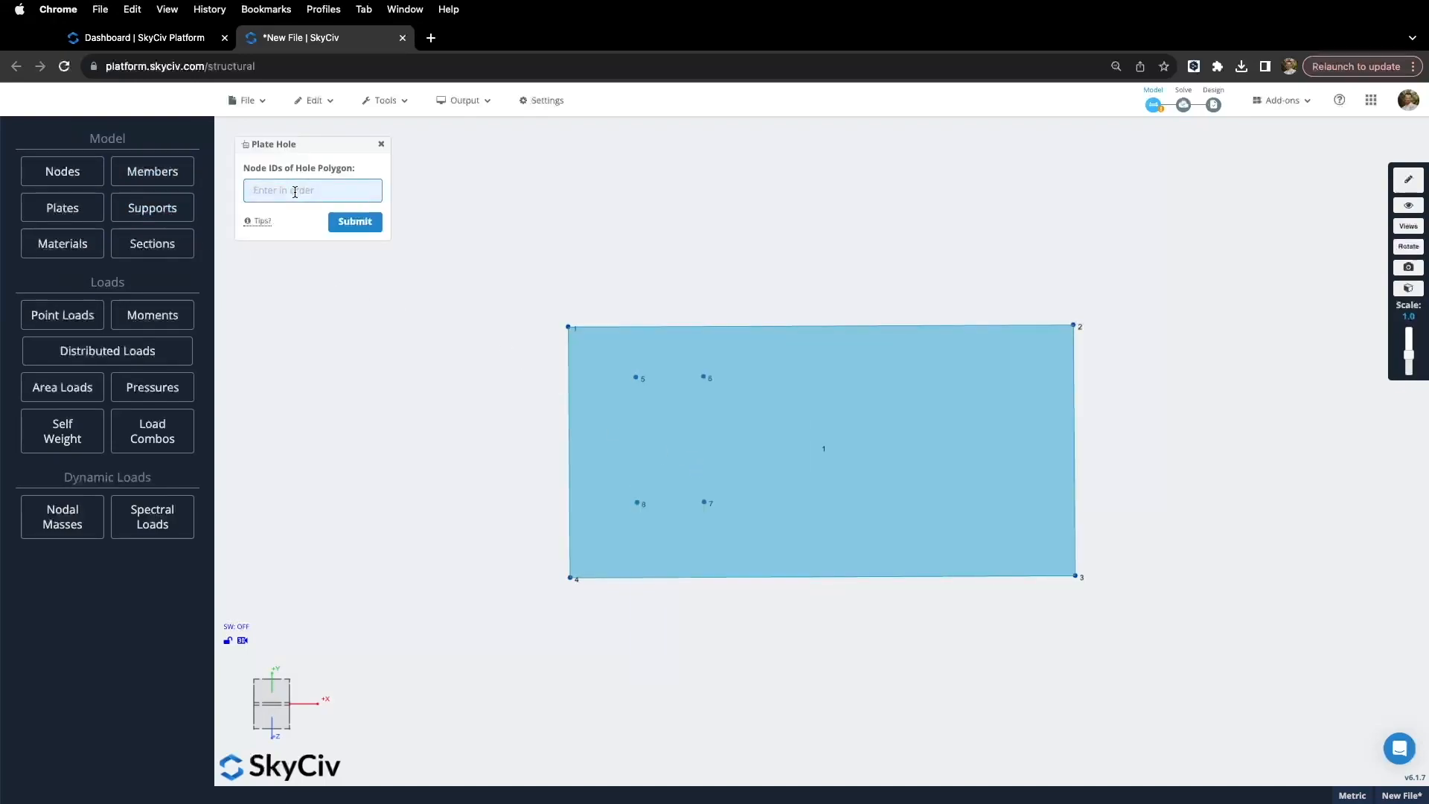
mouse_move(262, 221)
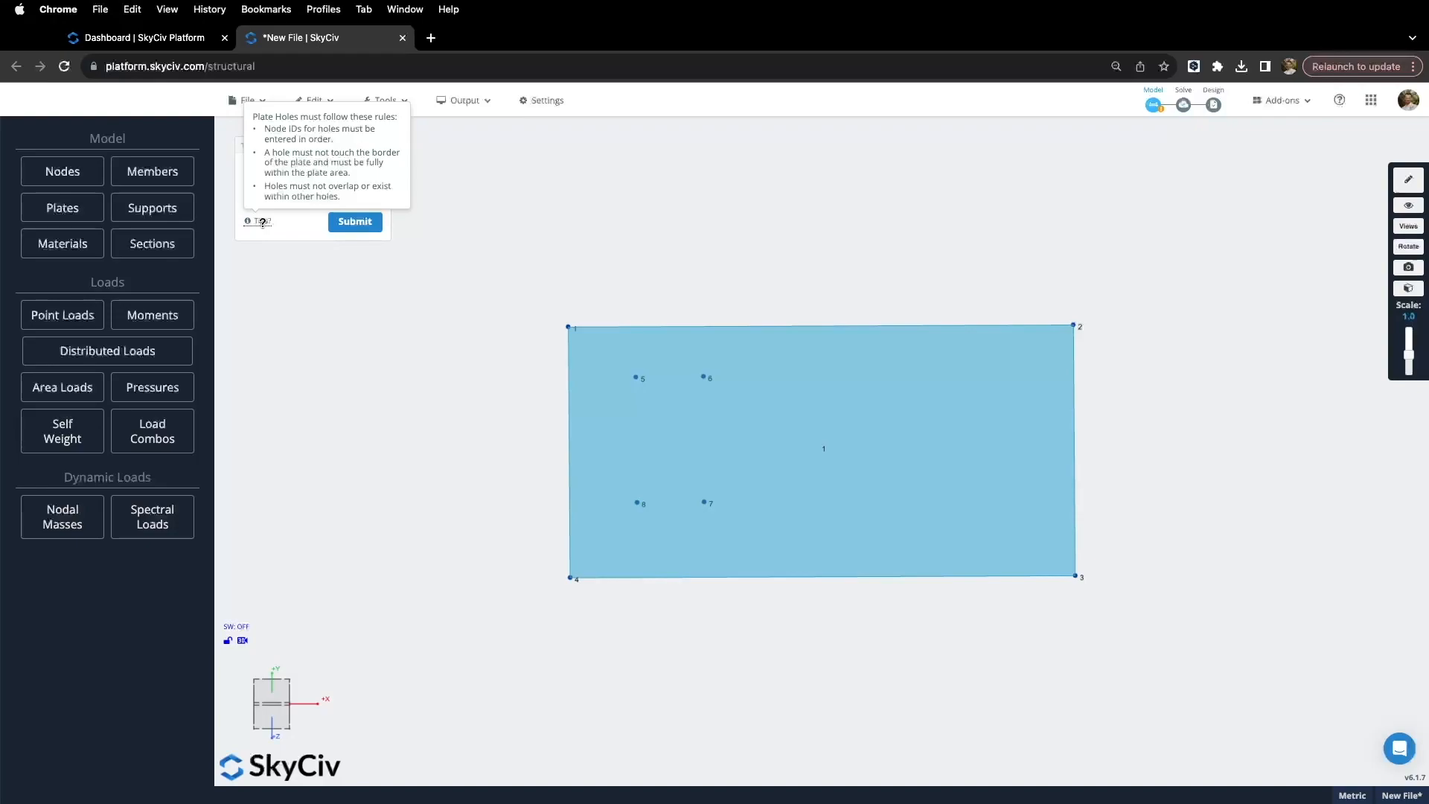
click(303, 189)
text(5)
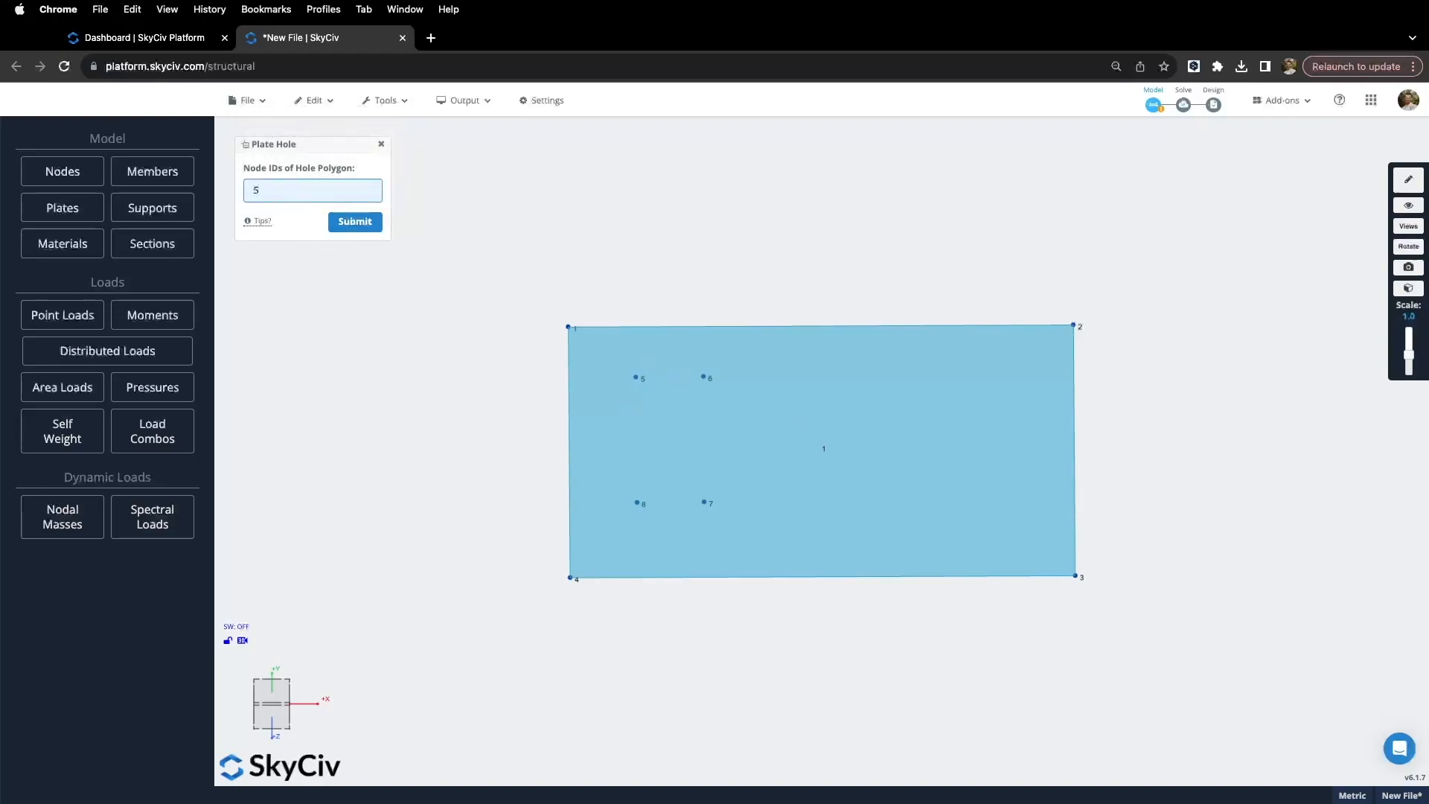
text(,6,7,8)
click(361, 221)
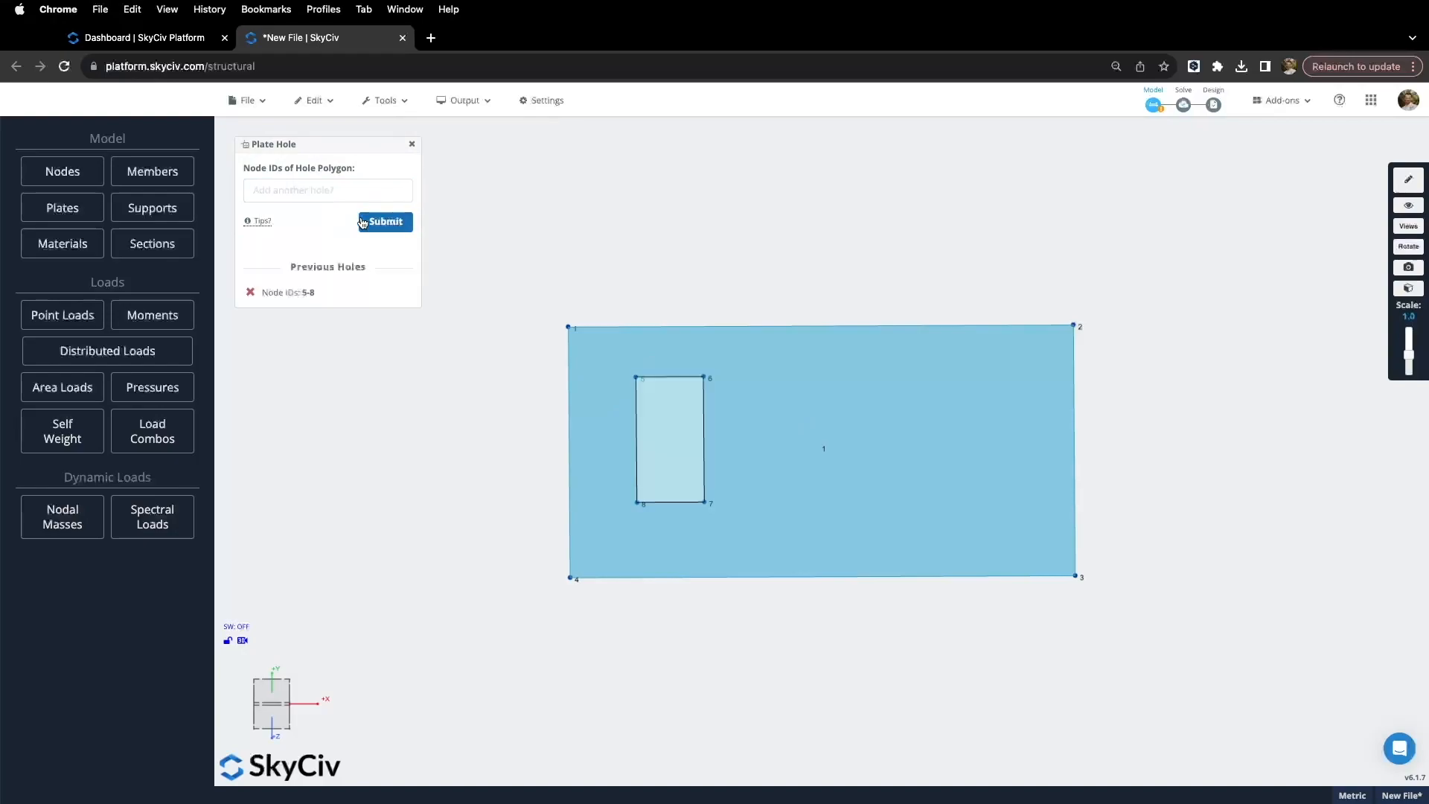
click(412, 143)
click(78, 211)
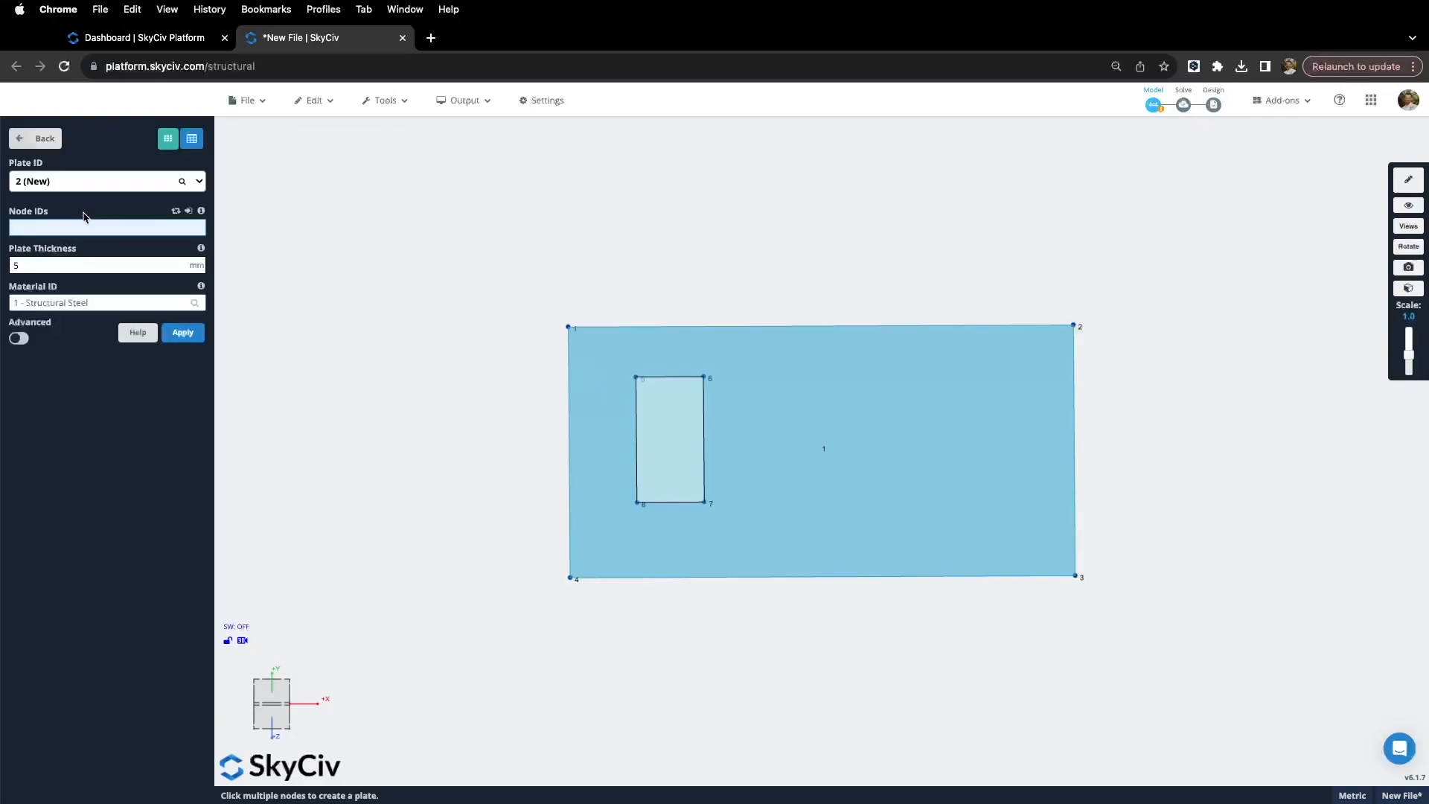
Step: Create plate 2 by picking nodes 5, 6, 7 and 8
click(637, 376)
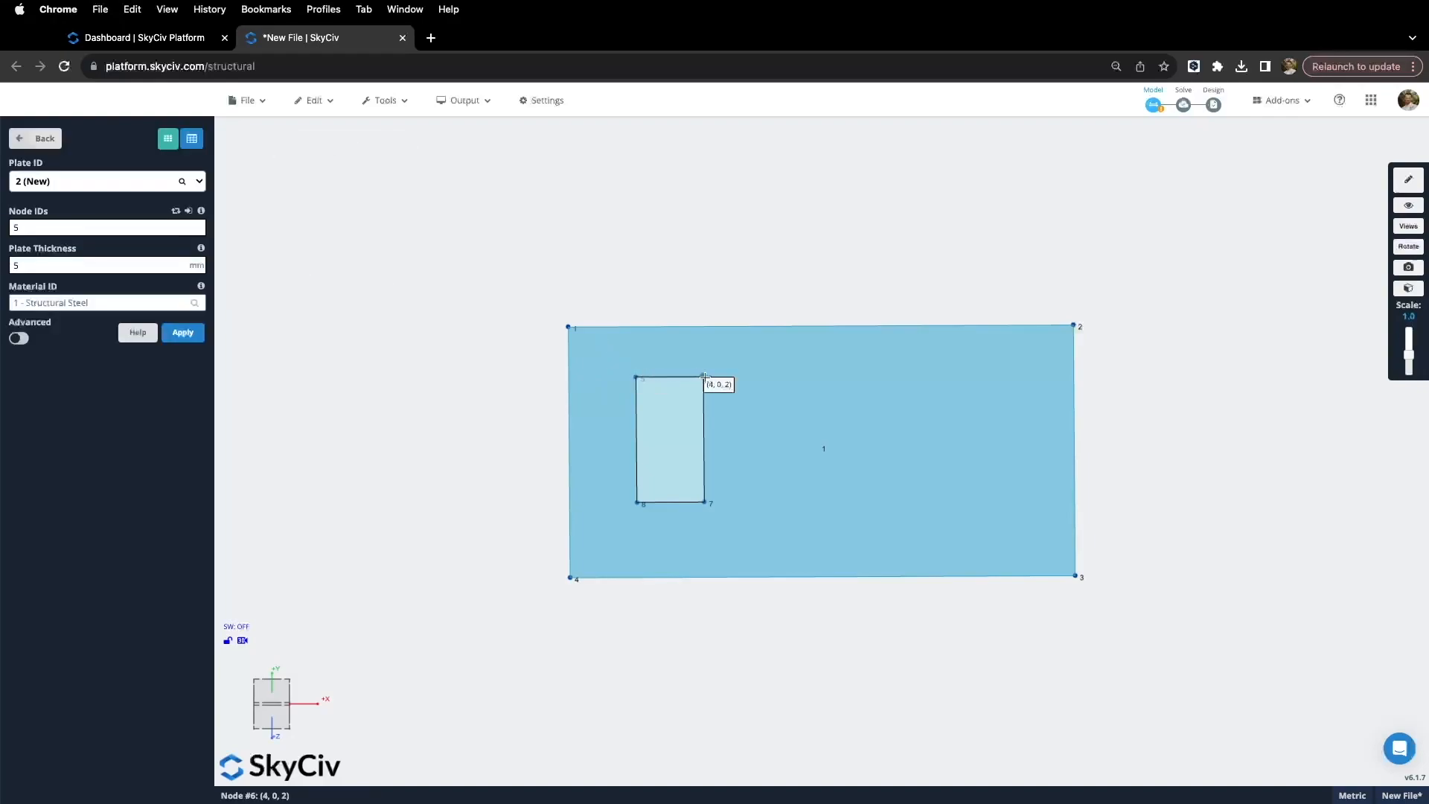
click(703, 377)
click(704, 503)
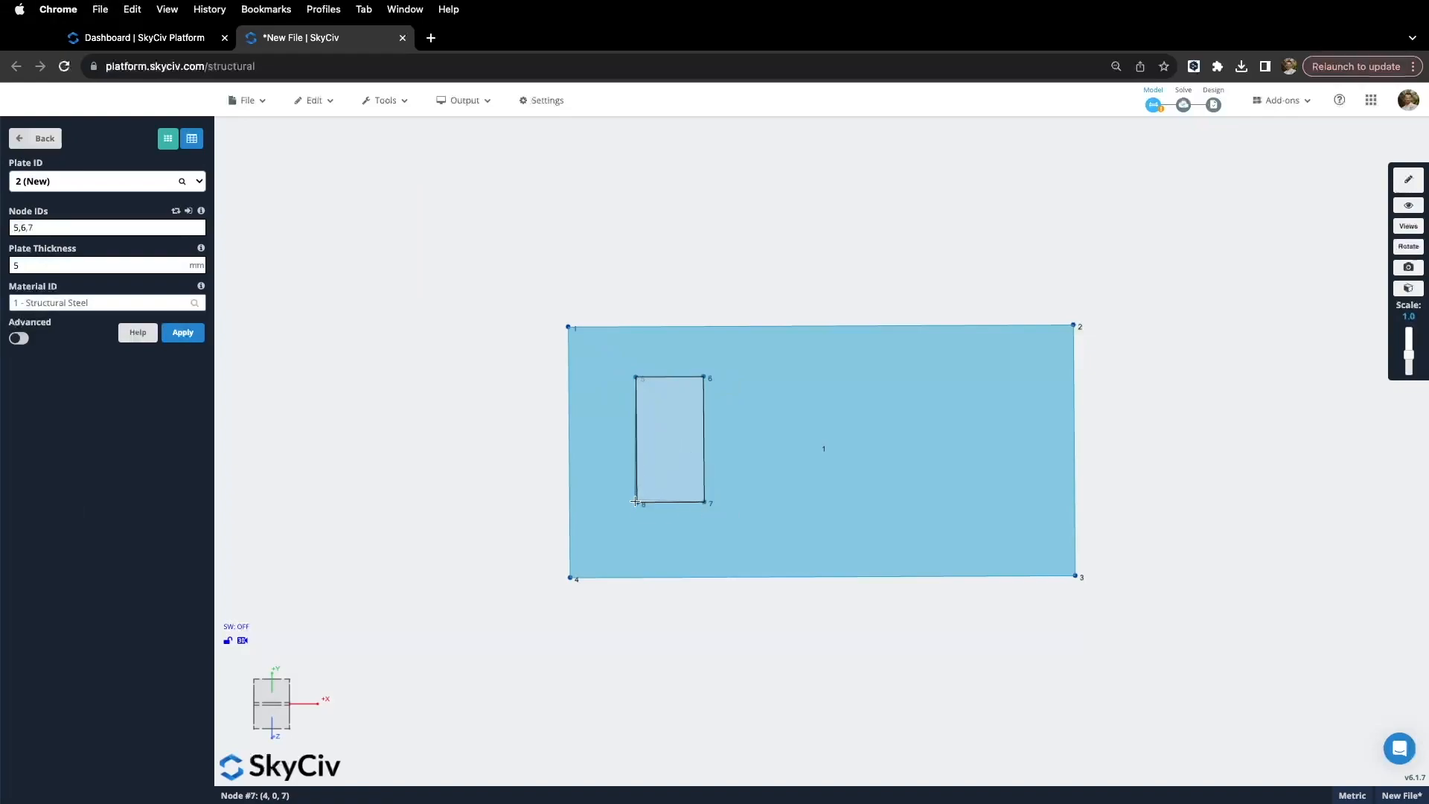
click(636, 503)
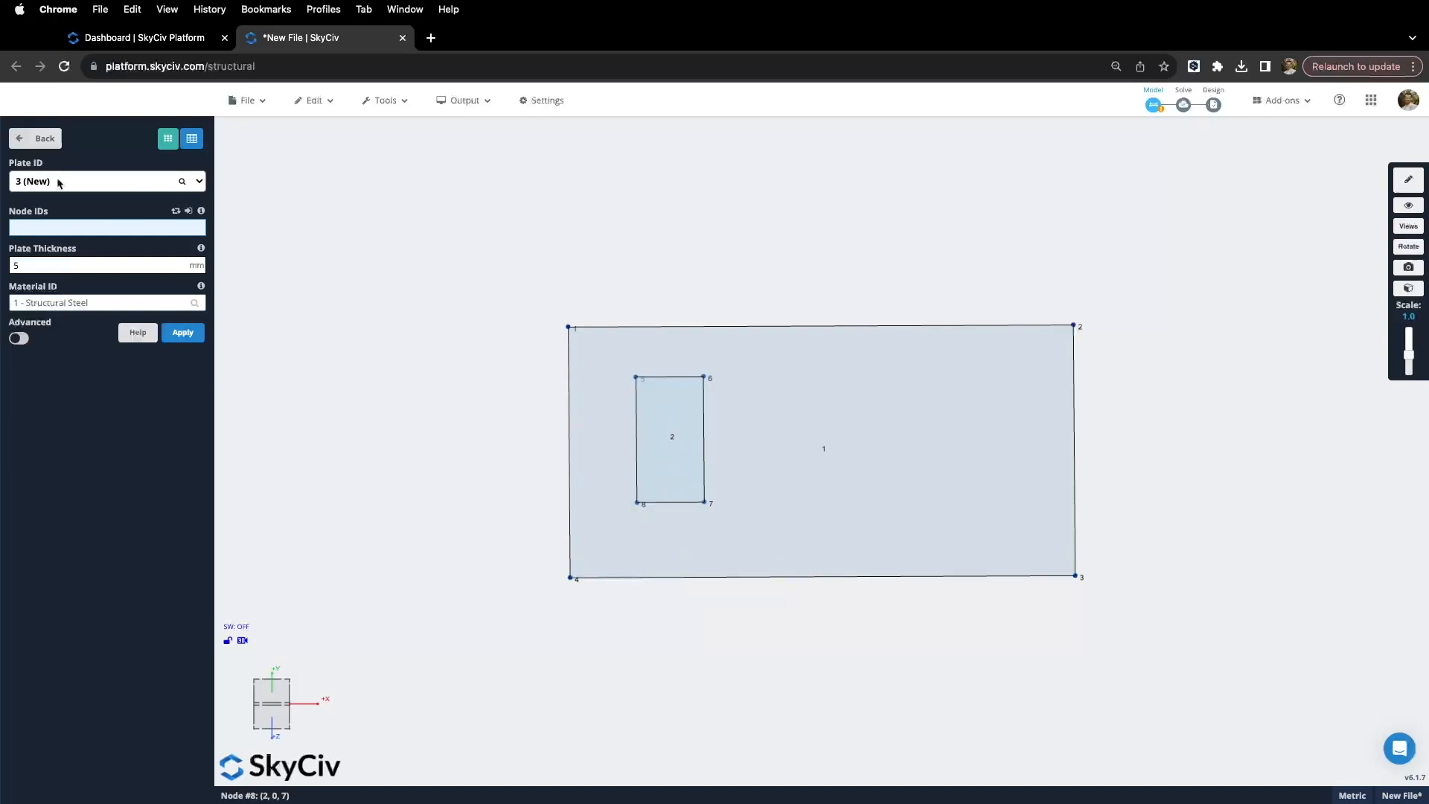
click(35, 138)
Step: Select plate 1 and hide it so only plate 2 remains visible
click(674, 438)
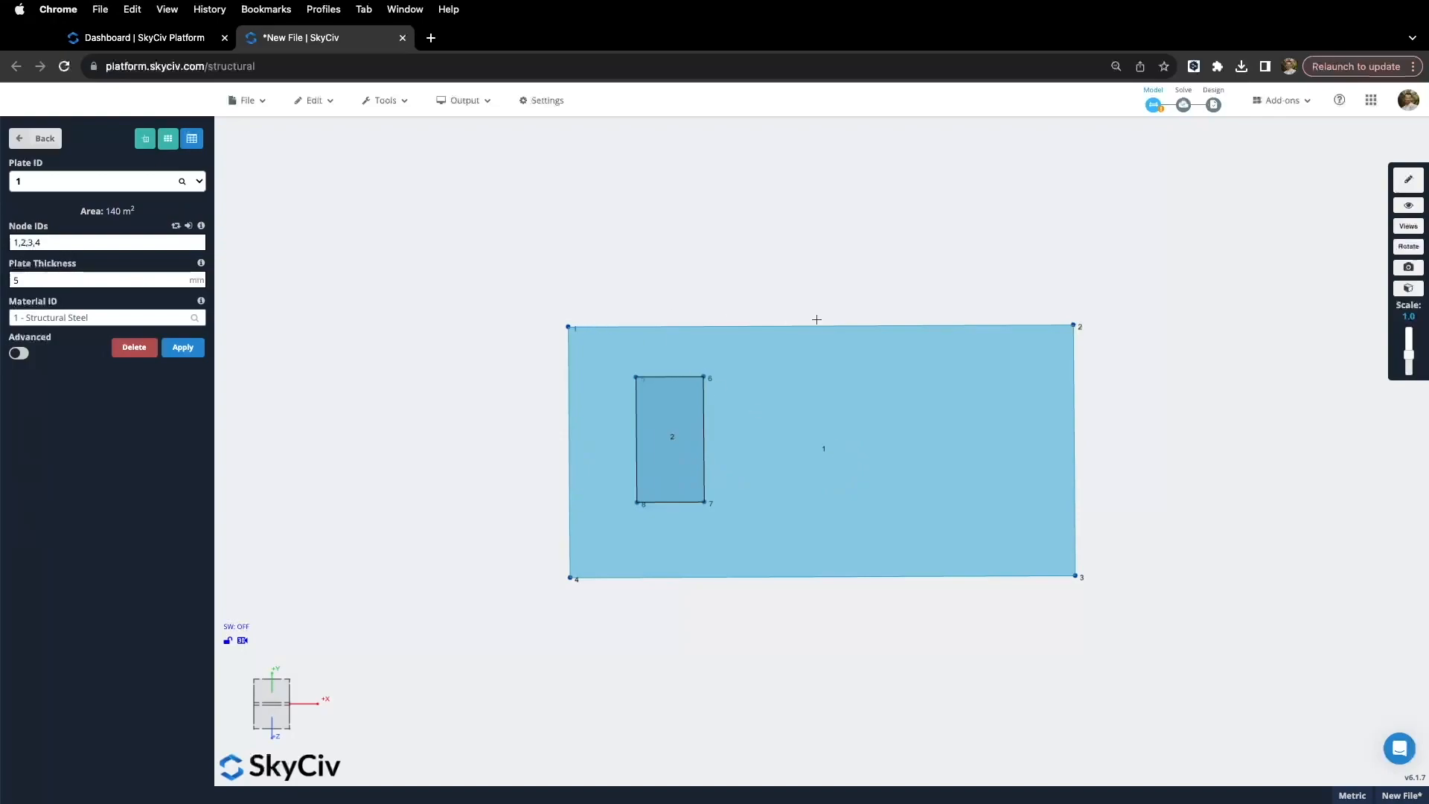
drag(826, 601, 825, 597)
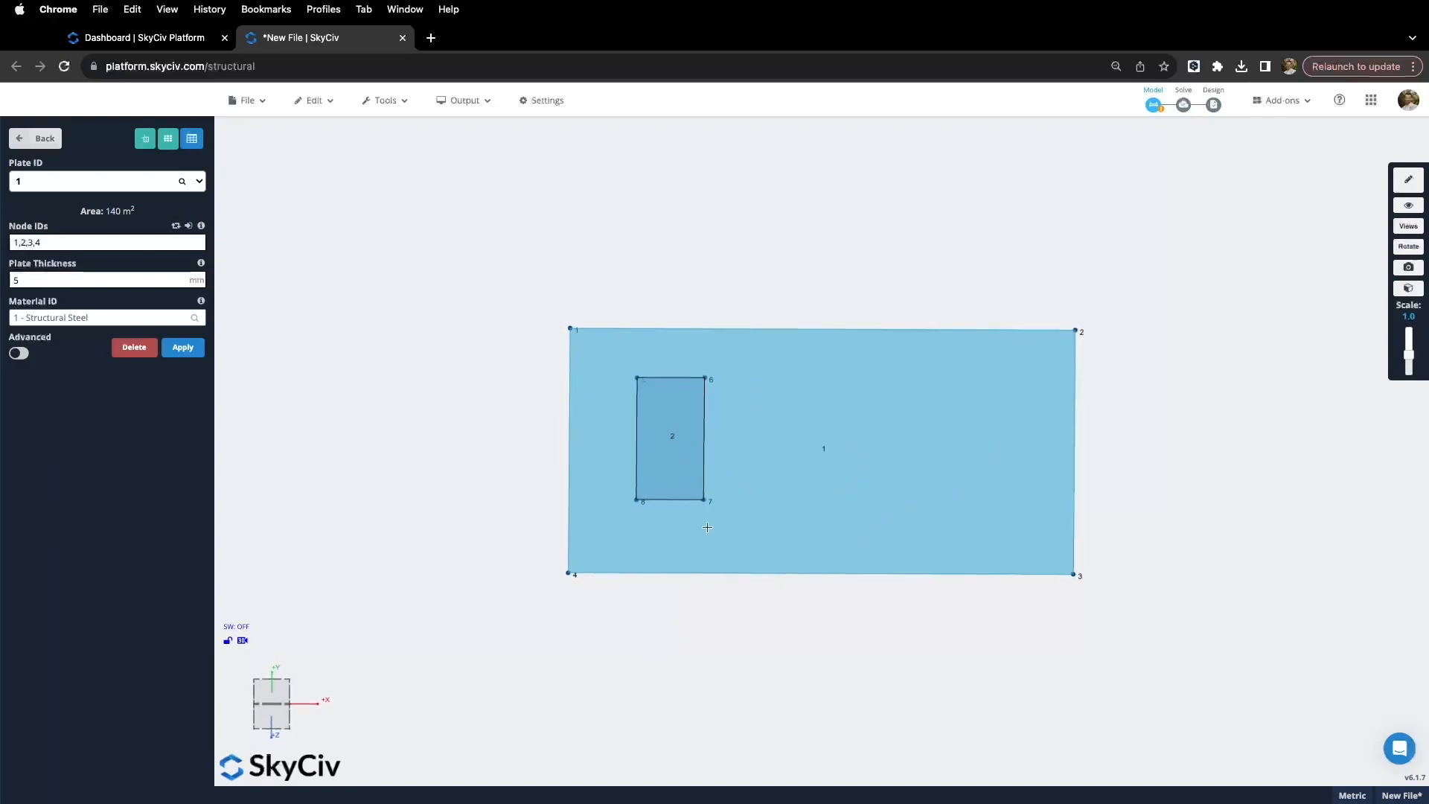
drag(842, 523, 762, 599)
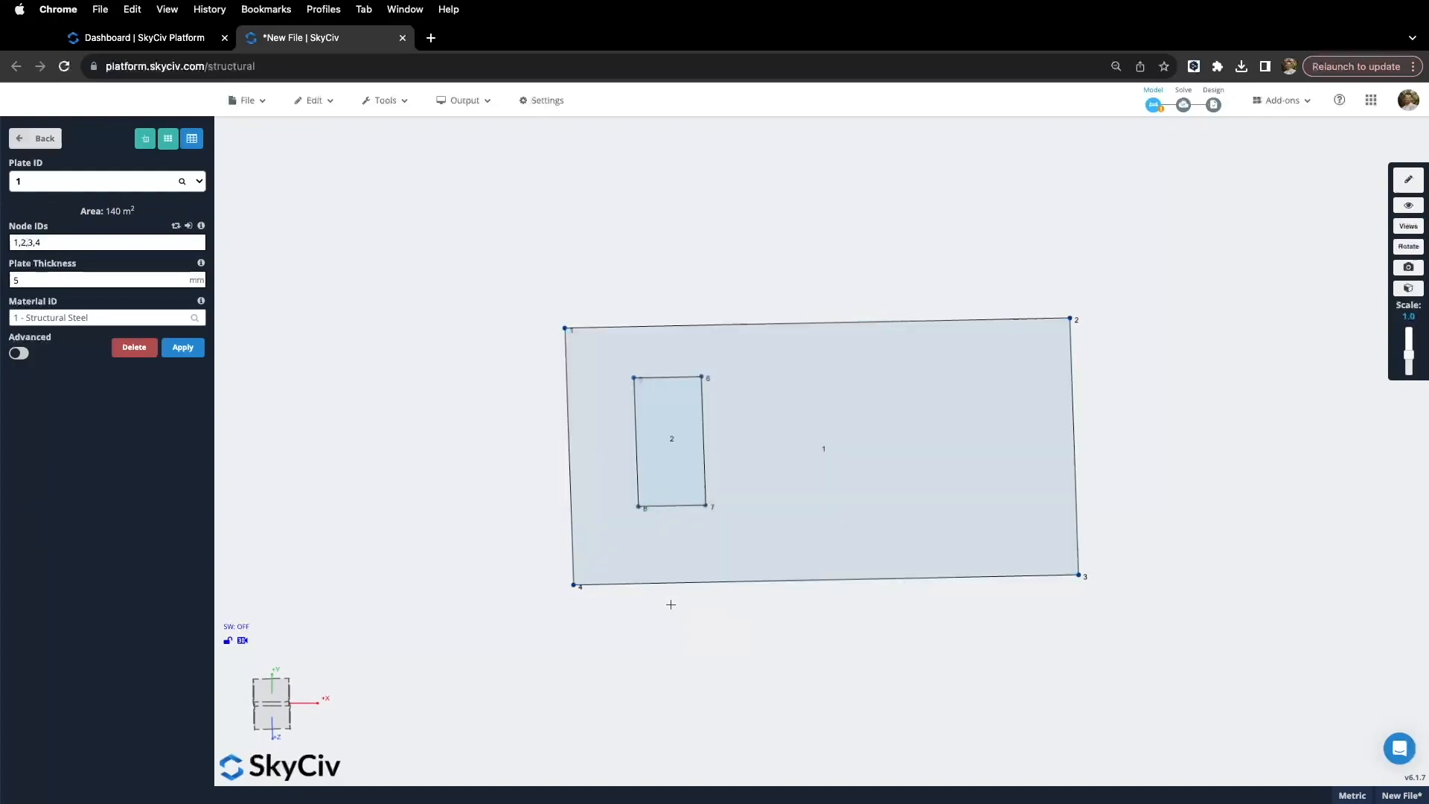
right_click(753, 533)
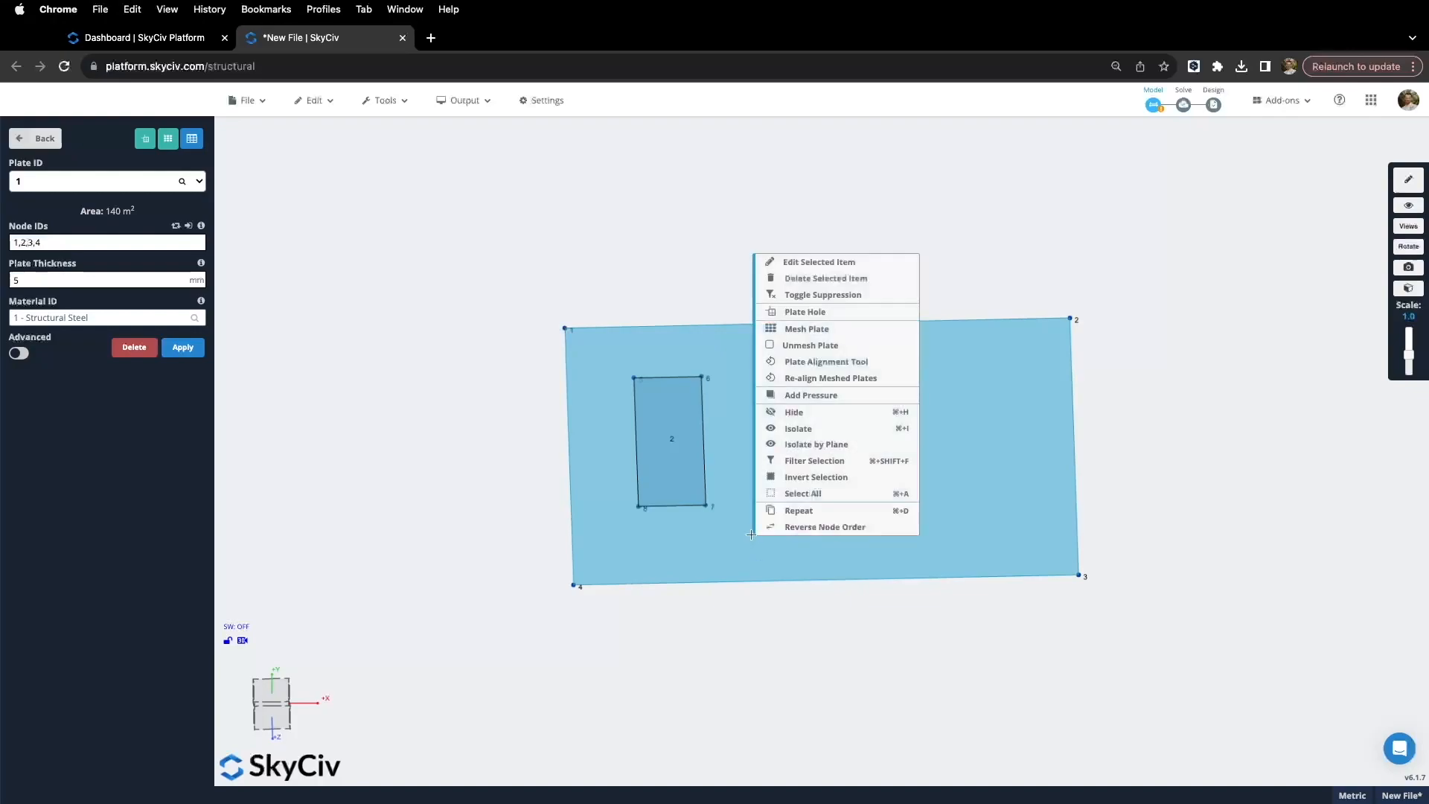
click(815, 419)
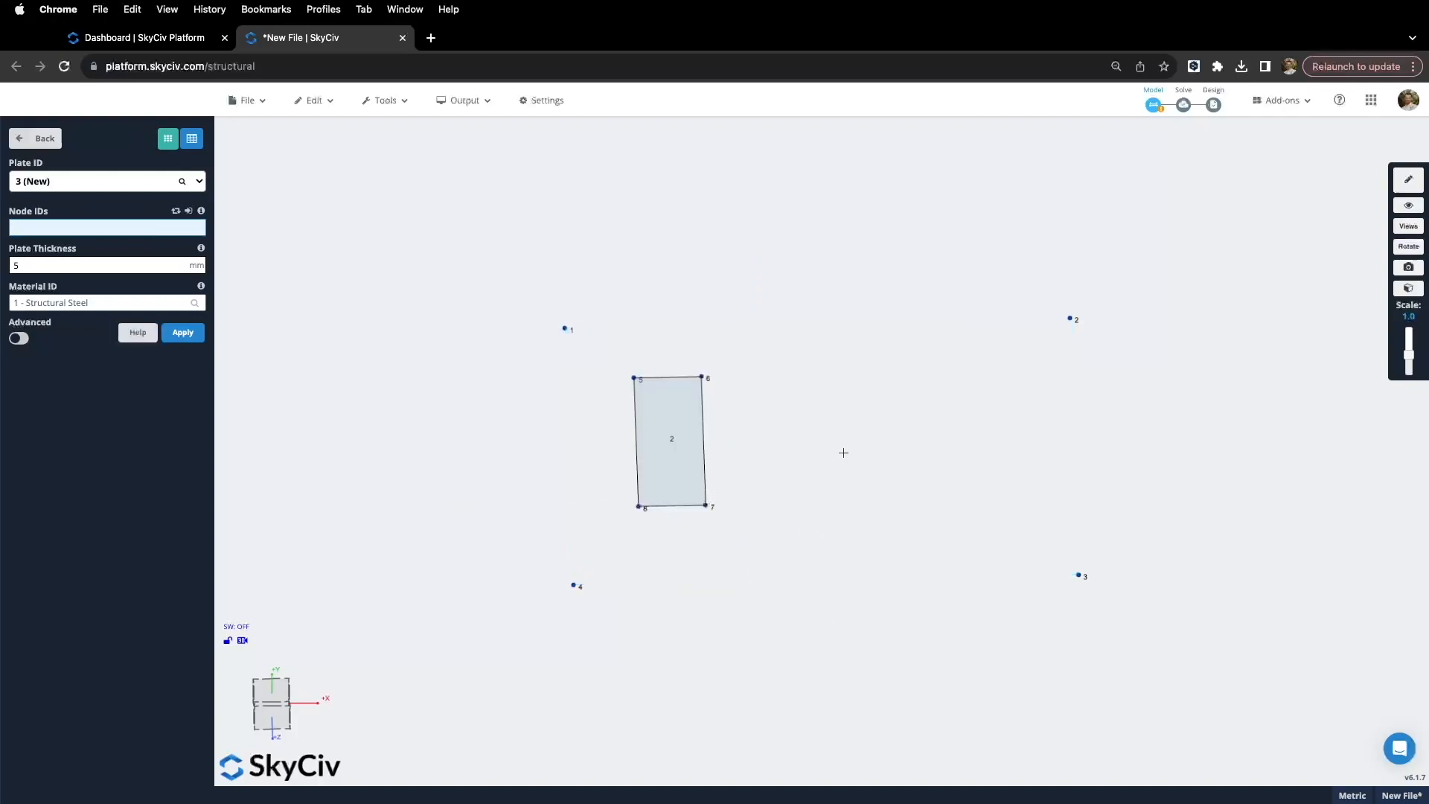
right_drag(448, 454, 442, 461)
right_click(374, 456)
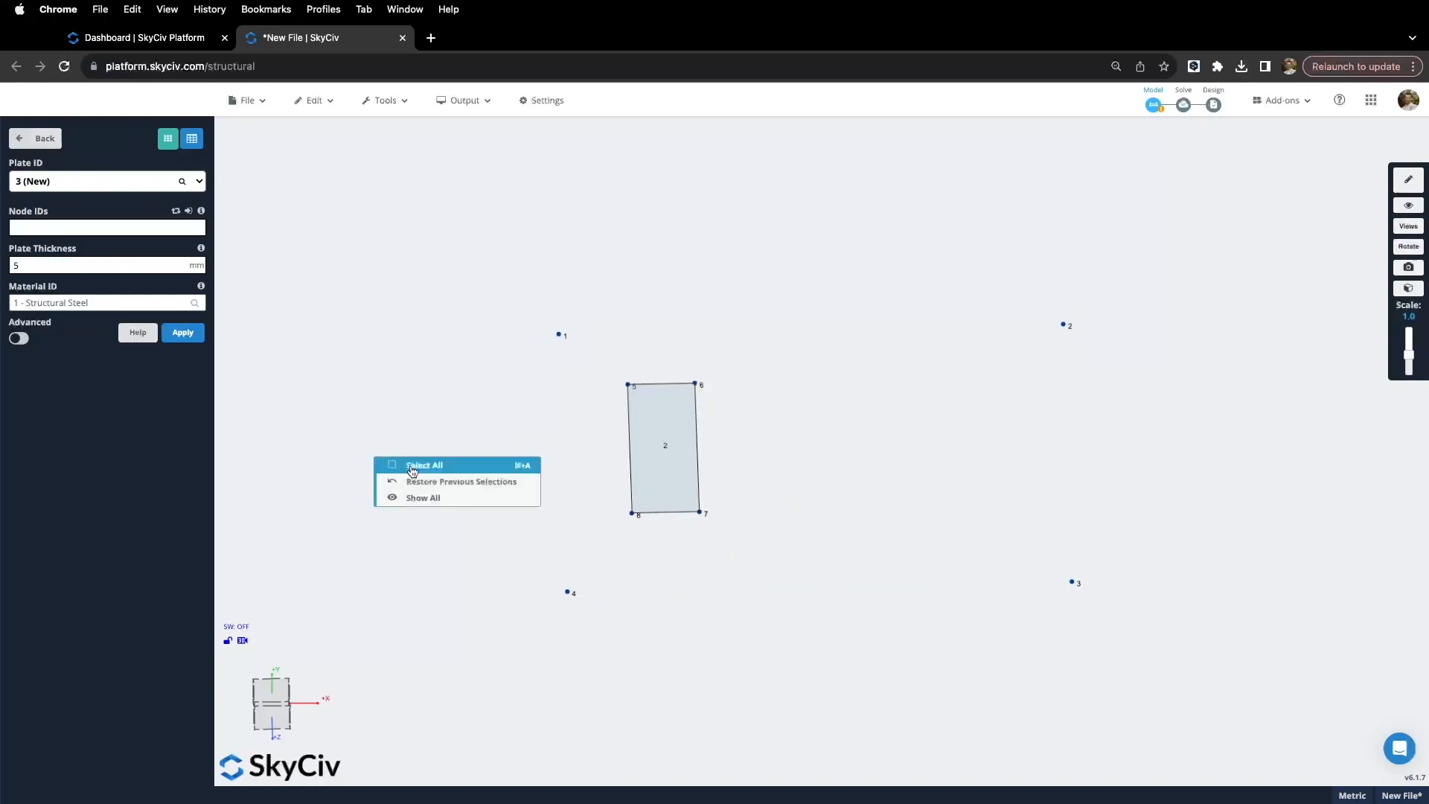
Step: Show all hidden elements to restore plate 1, then search 'Plate' and select plate 2
click(429, 502)
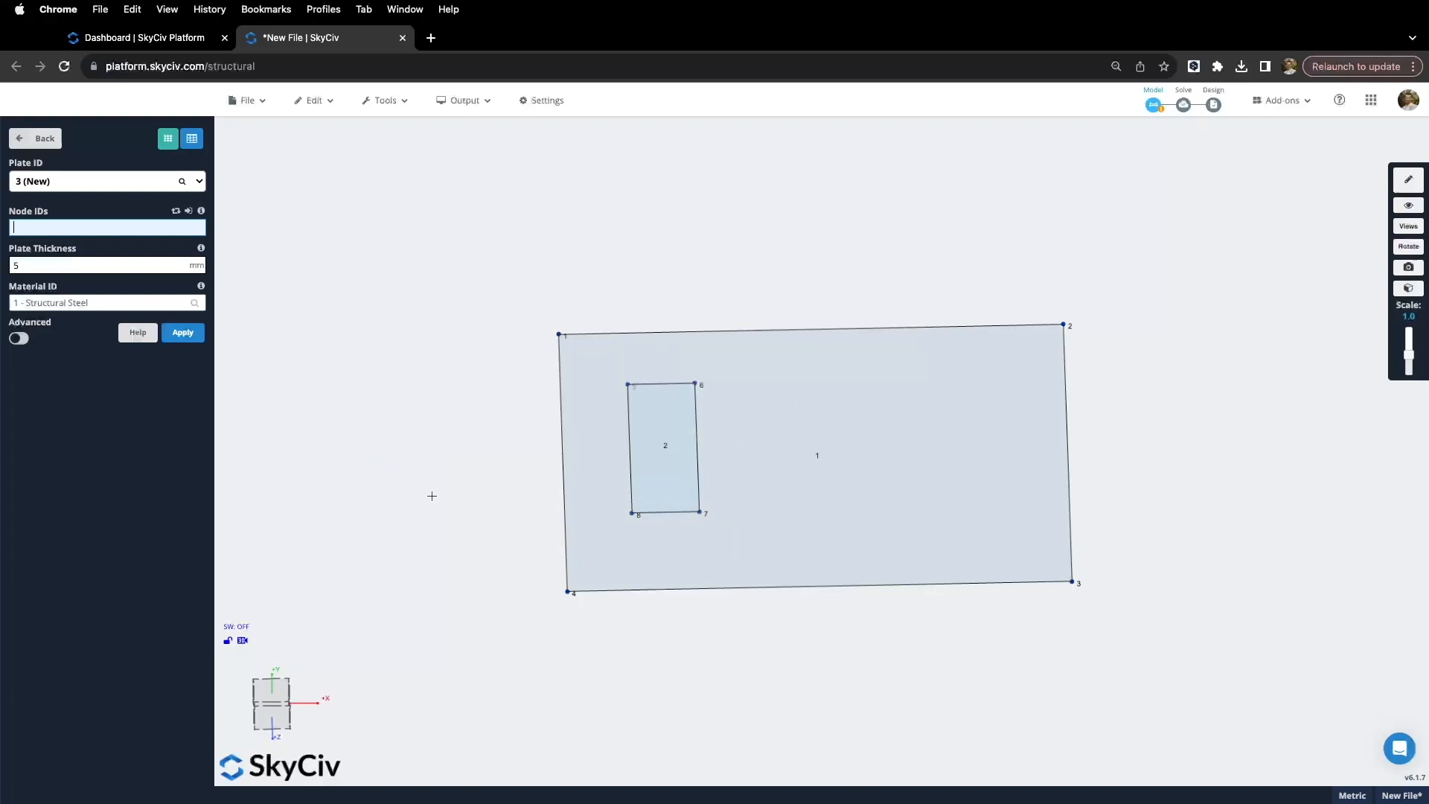
drag(845, 286, 823, 297)
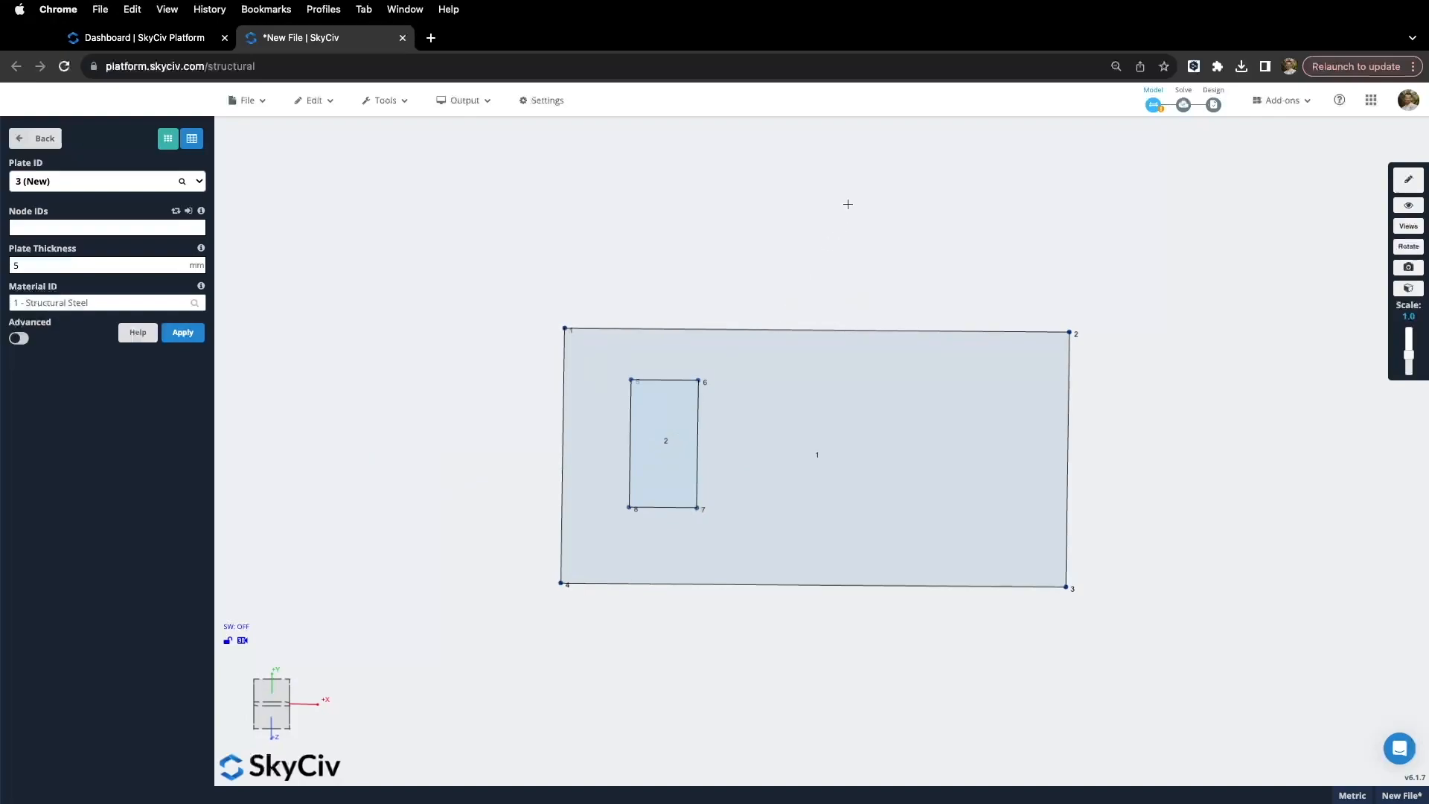
key(Return)
text(Plate 2)
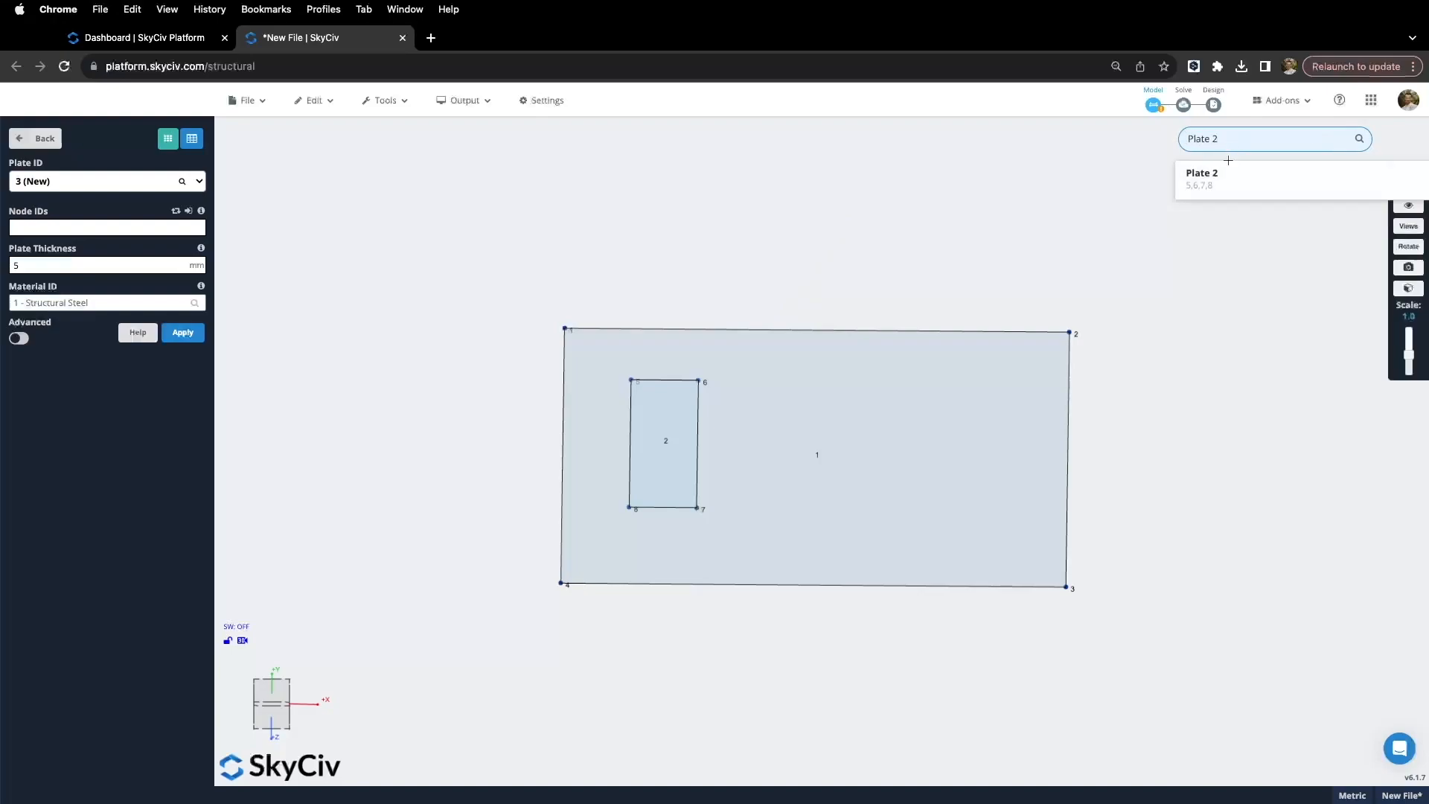
click(1219, 183)
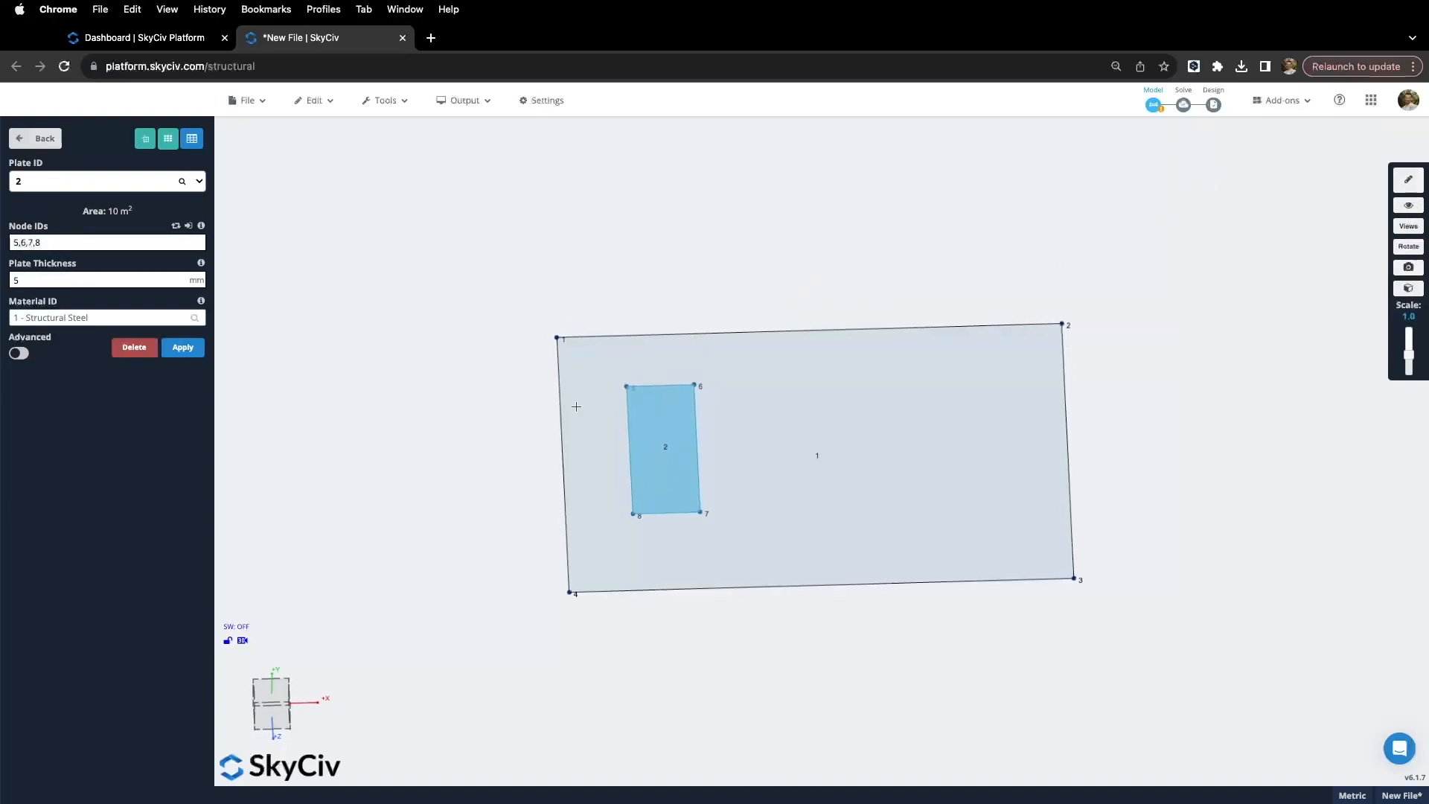
click(39, 140)
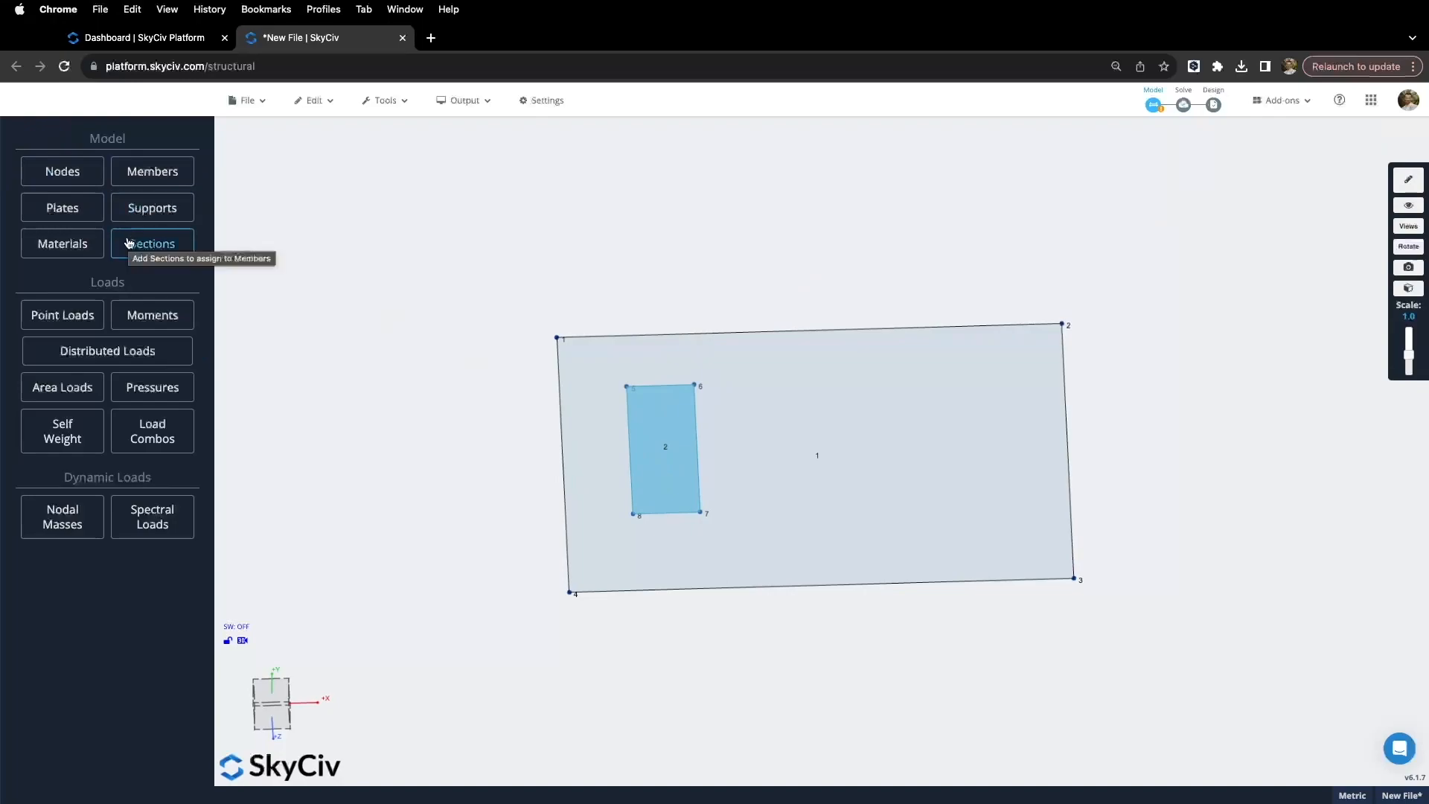
Step: Add a Y-direction pressure of -10 on plate 2 under load group Q and view it
click(147, 393)
click(38, 303)
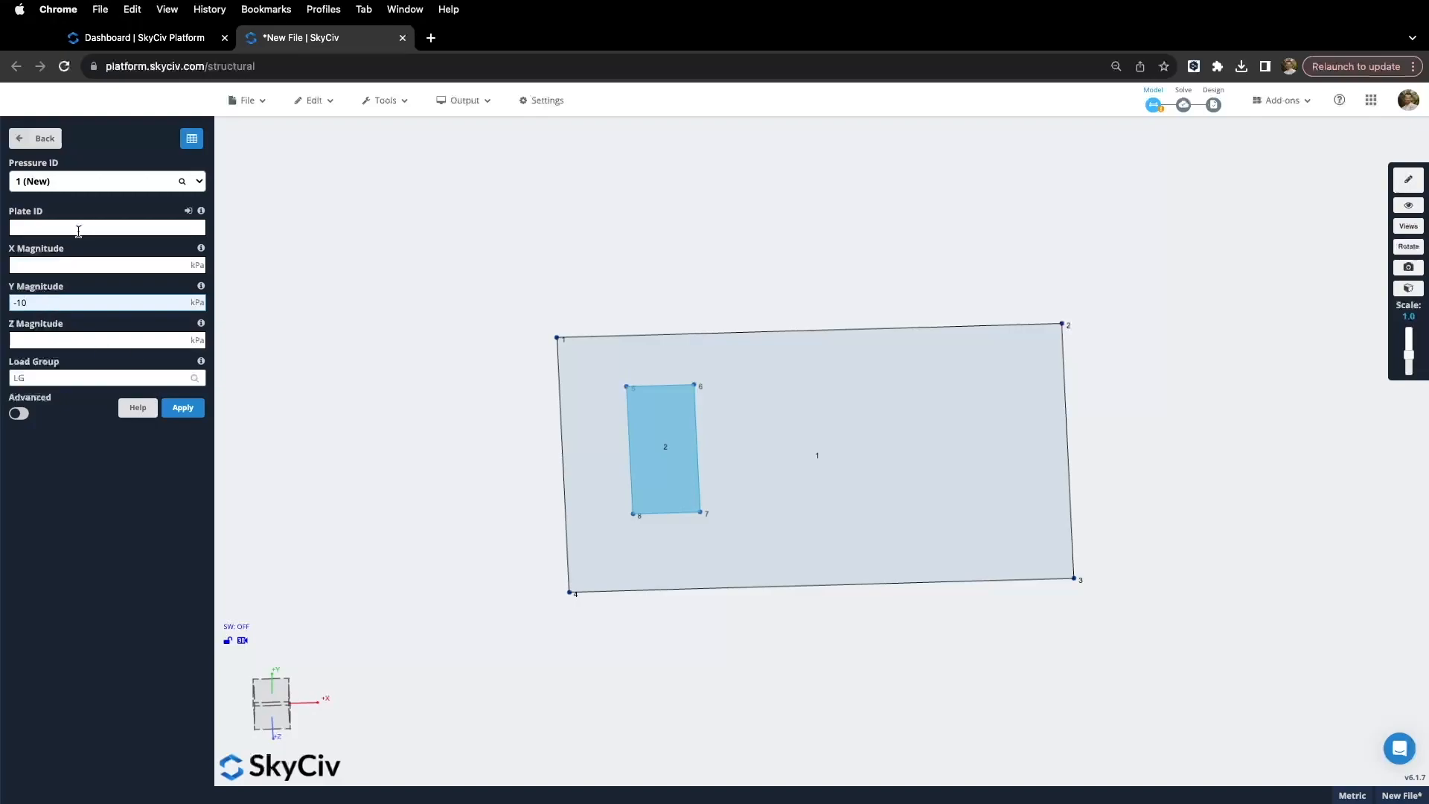
click(187, 211)
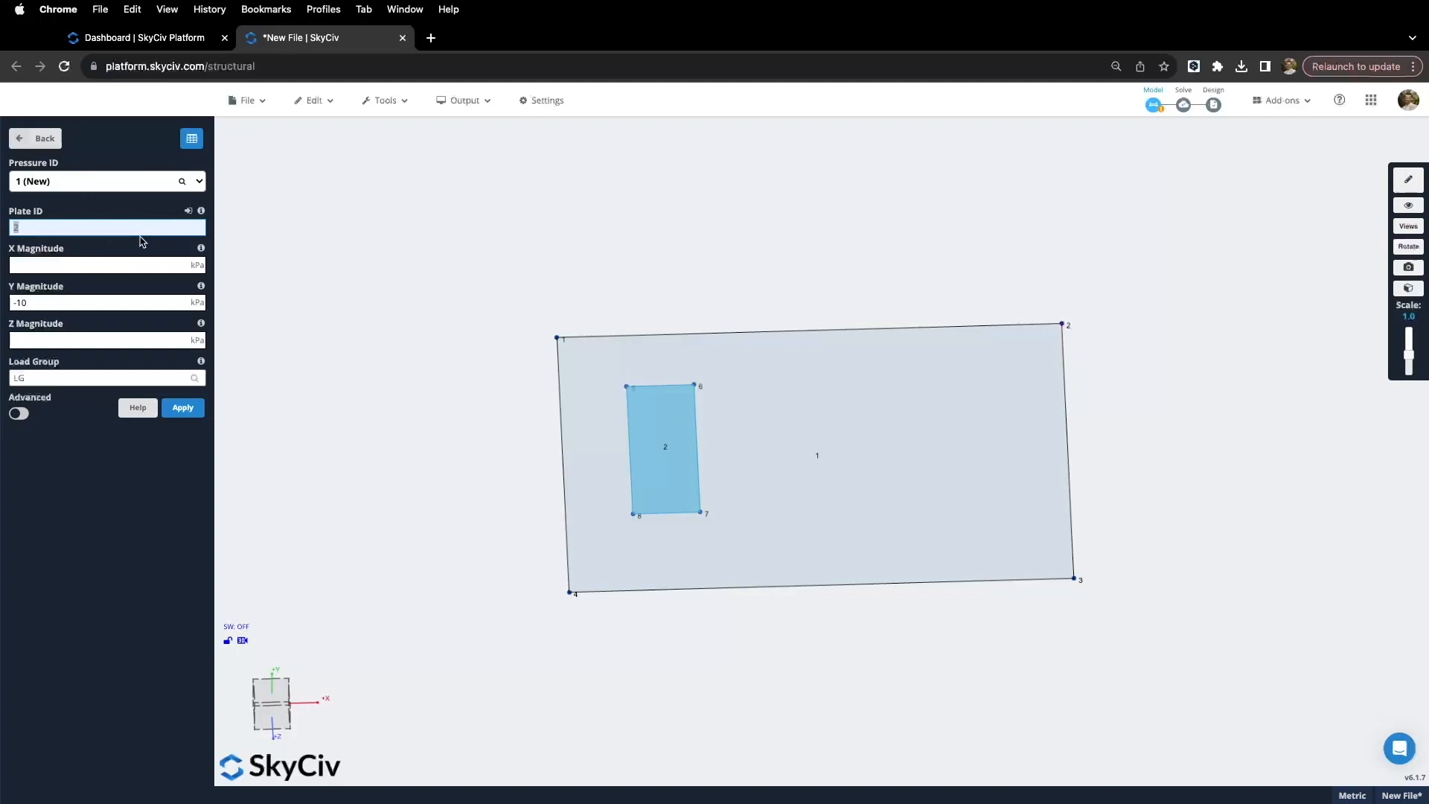
click(58, 381)
text(Q)
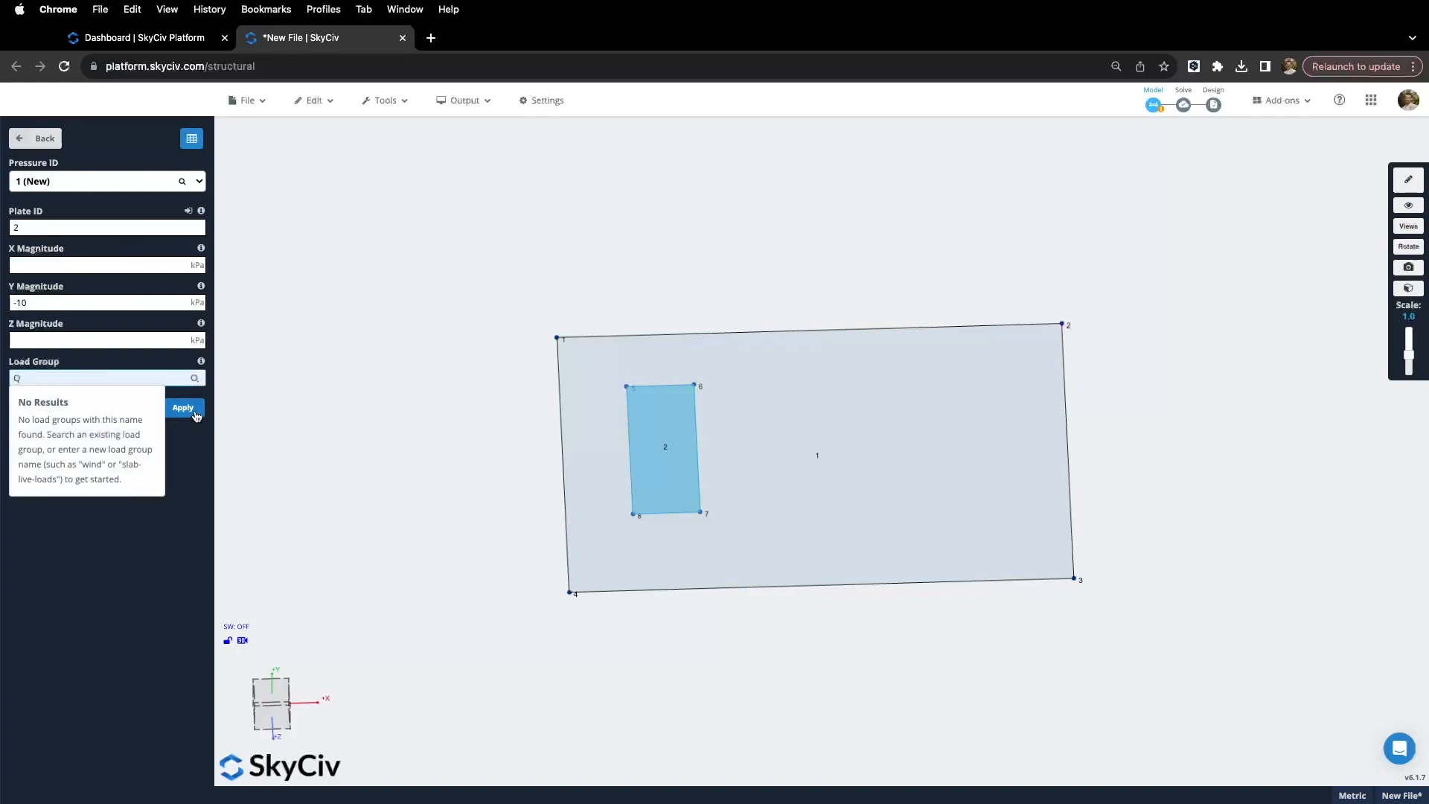
click(198, 413)
click(183, 408)
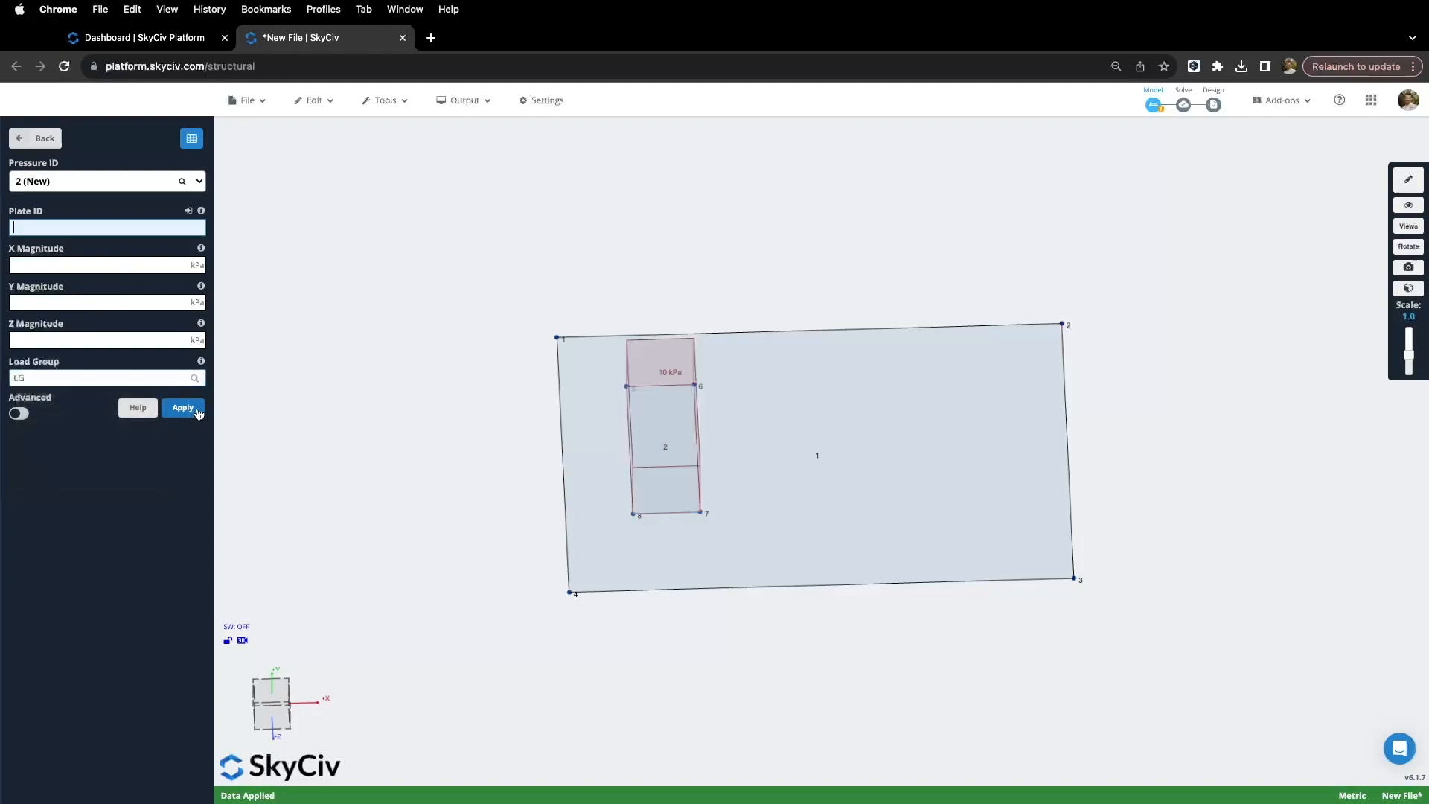
drag(450, 504, 427, 484)
drag(579, 478, 491, 535)
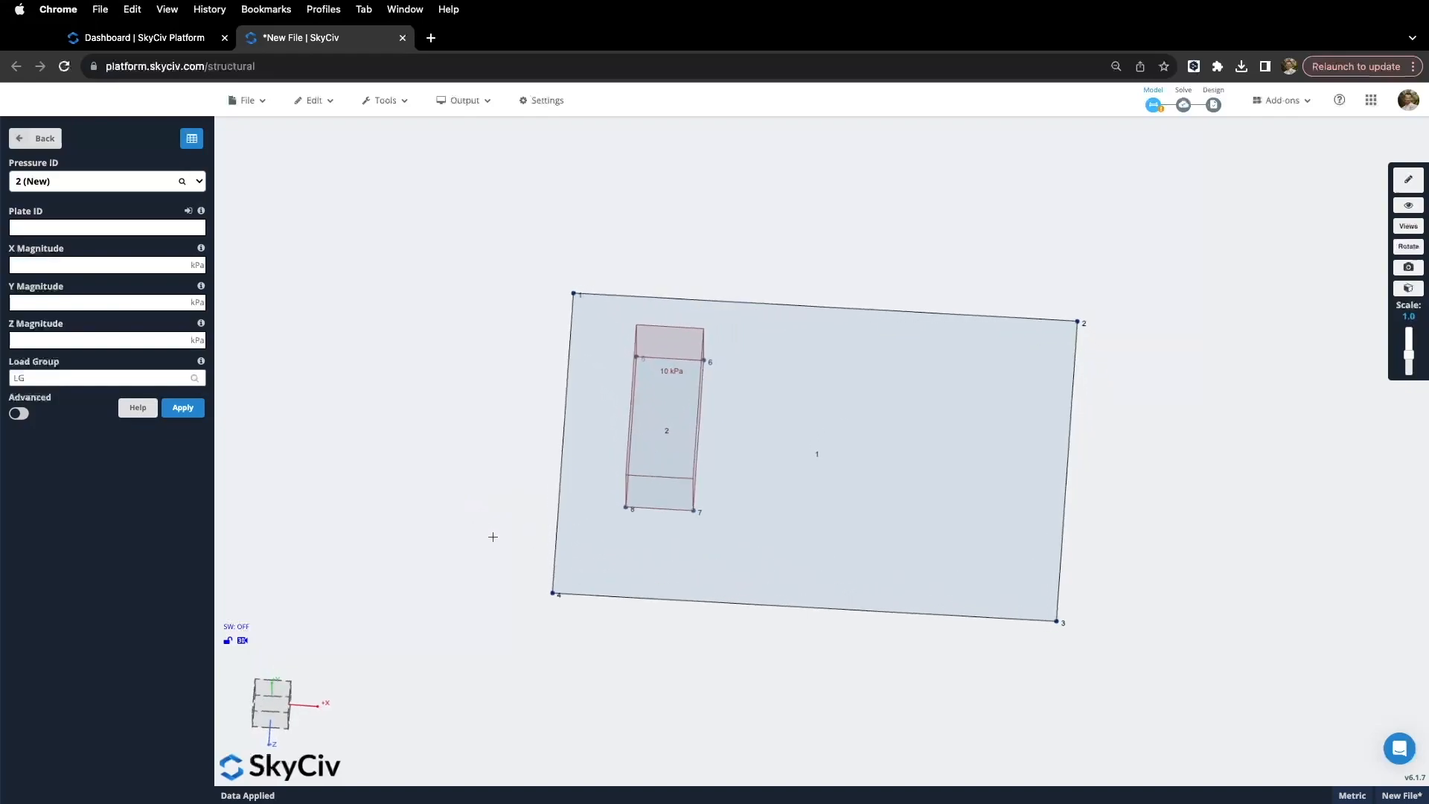
drag(504, 479, 492, 482)
click(38, 139)
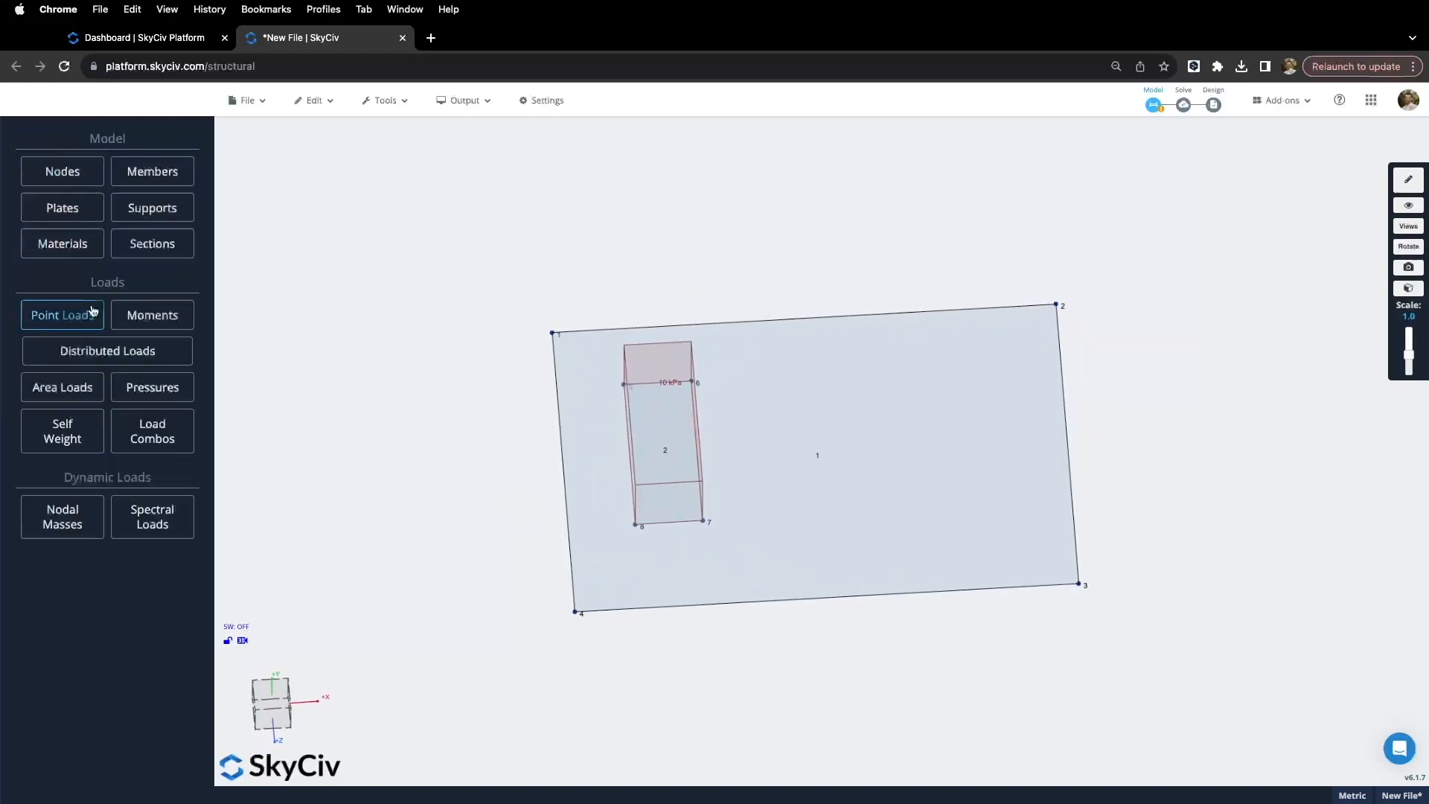
Step: Turn self weight on with -1 Y-axis gravity in load group SW1 and apply it
click(69, 440)
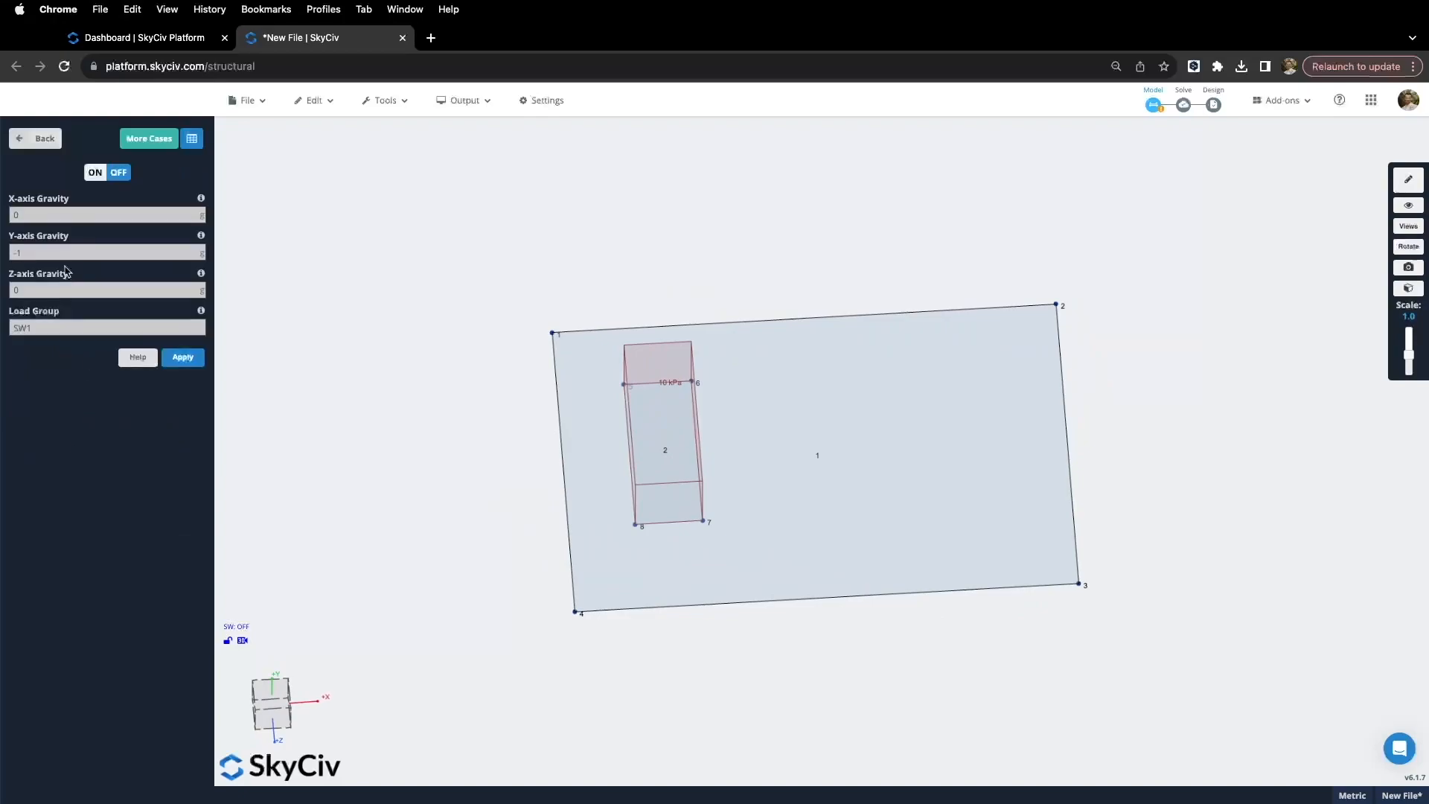
click(94, 177)
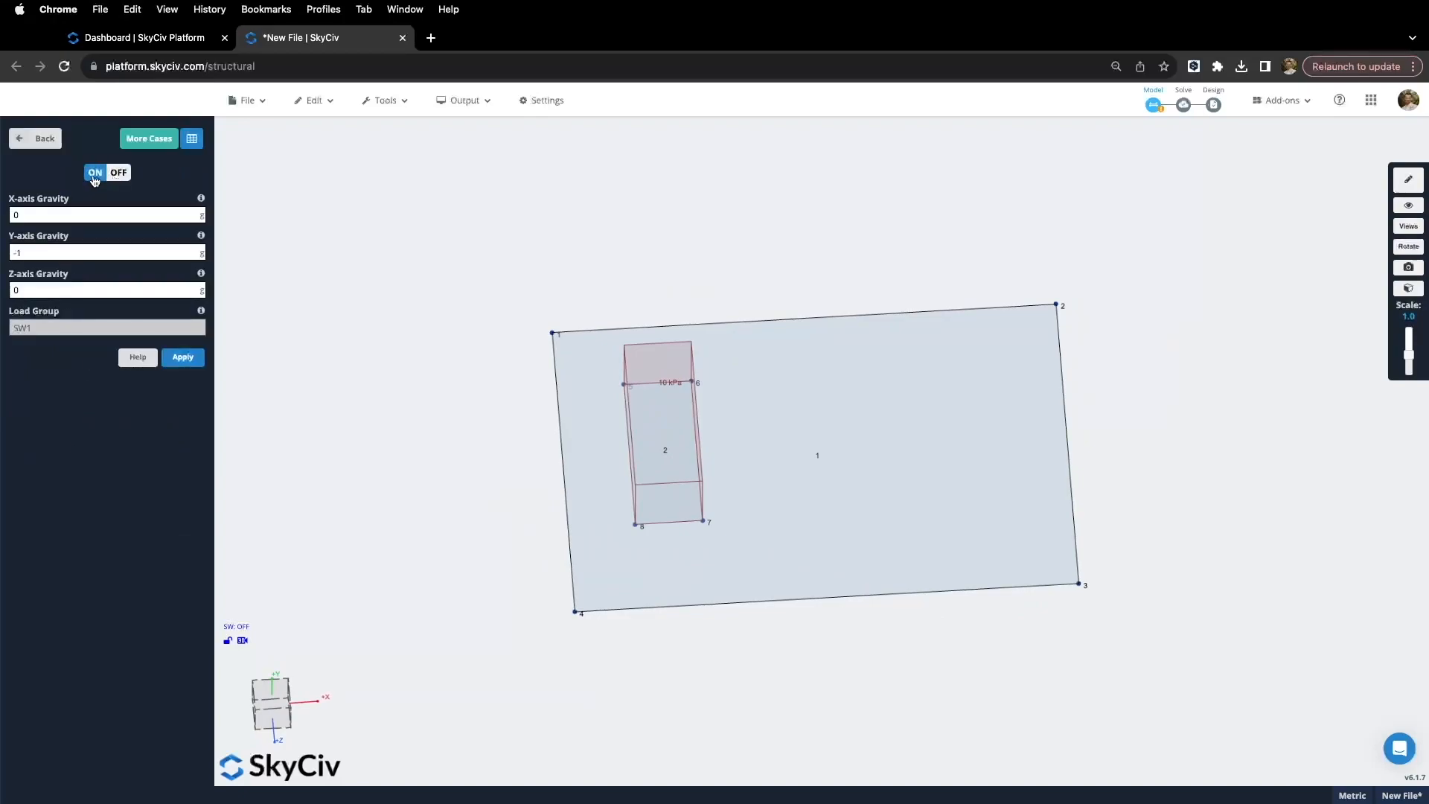
click(186, 363)
click(183, 359)
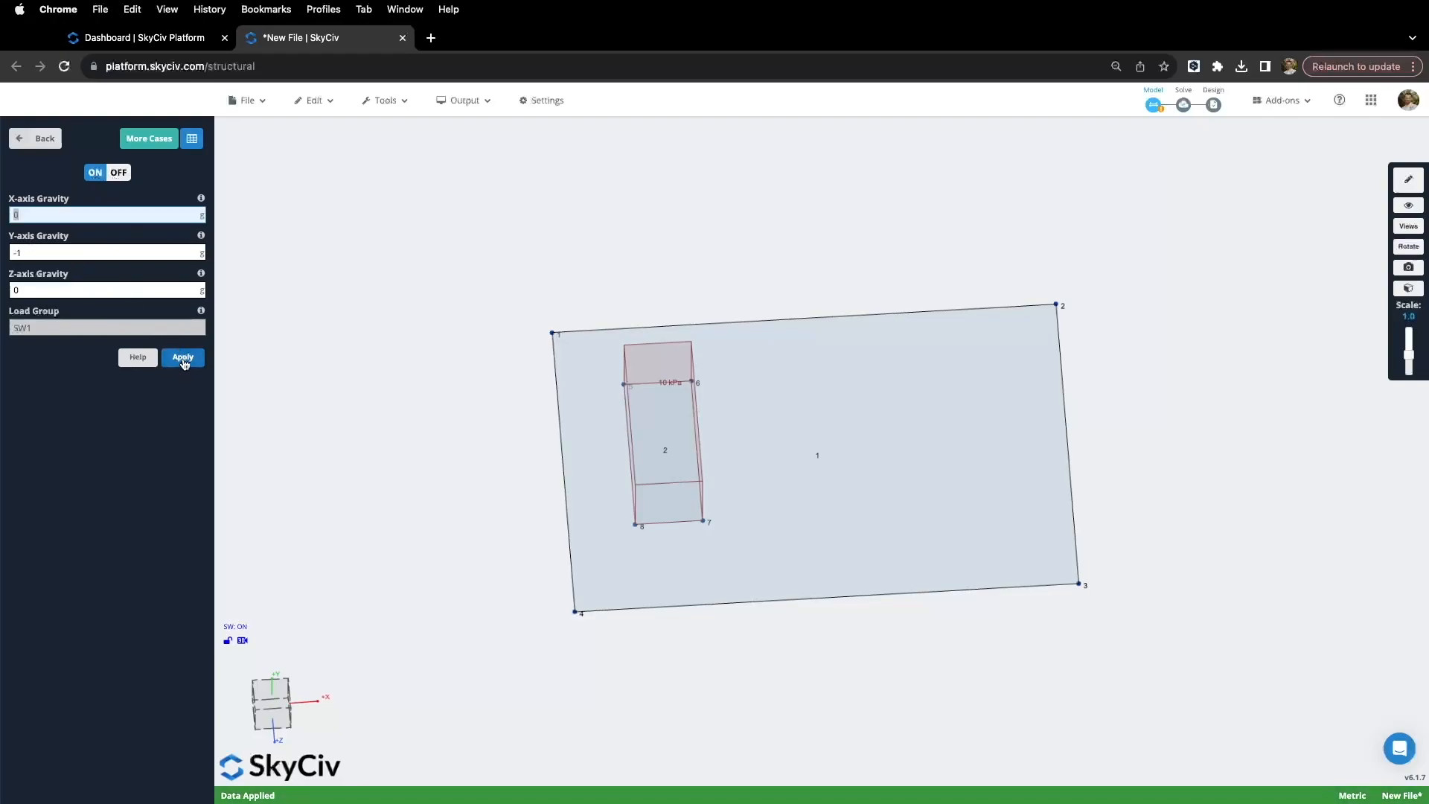
click(37, 139)
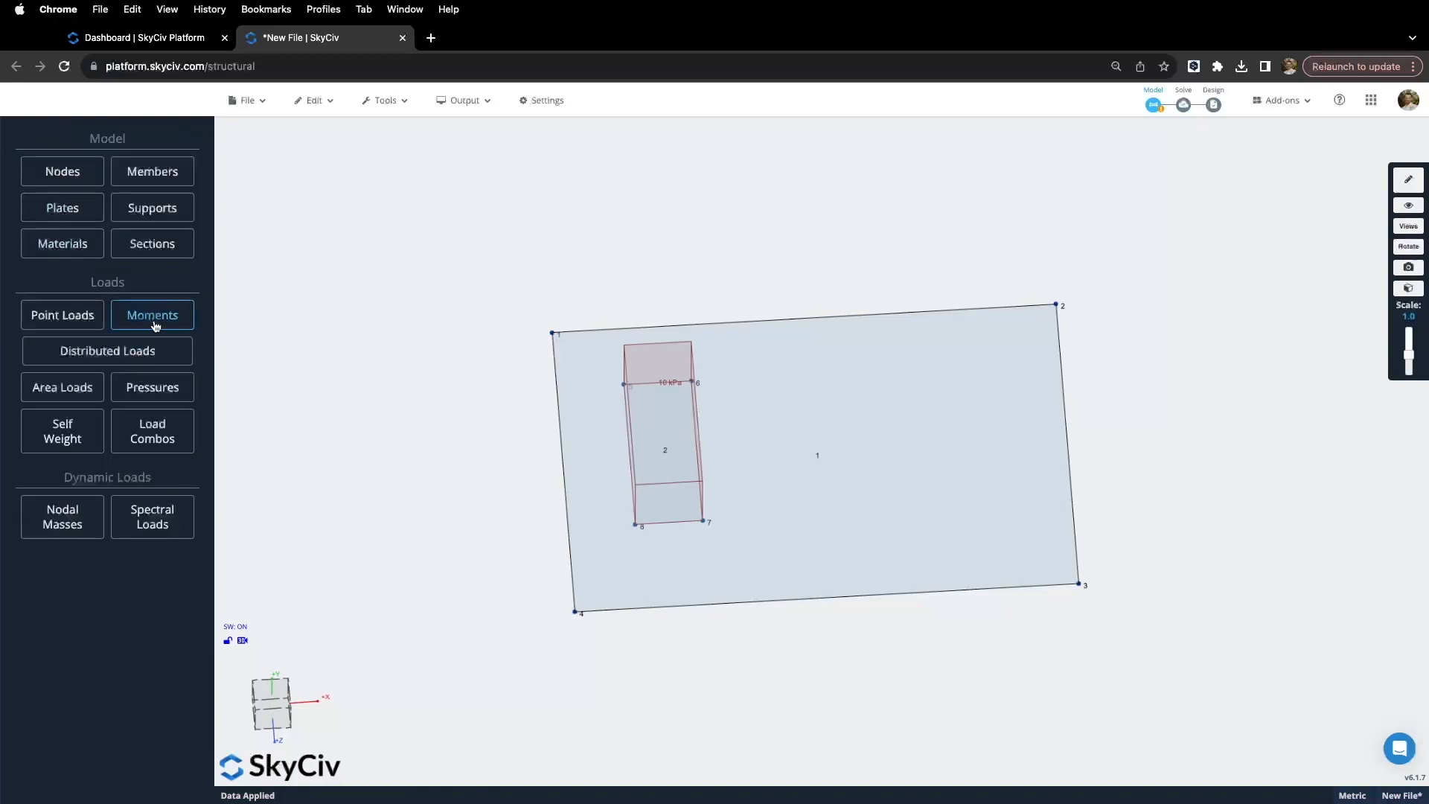
Step: Add the 1.2G + 1.5Q load combination with 1.2 dead and self-weight factors
click(158, 441)
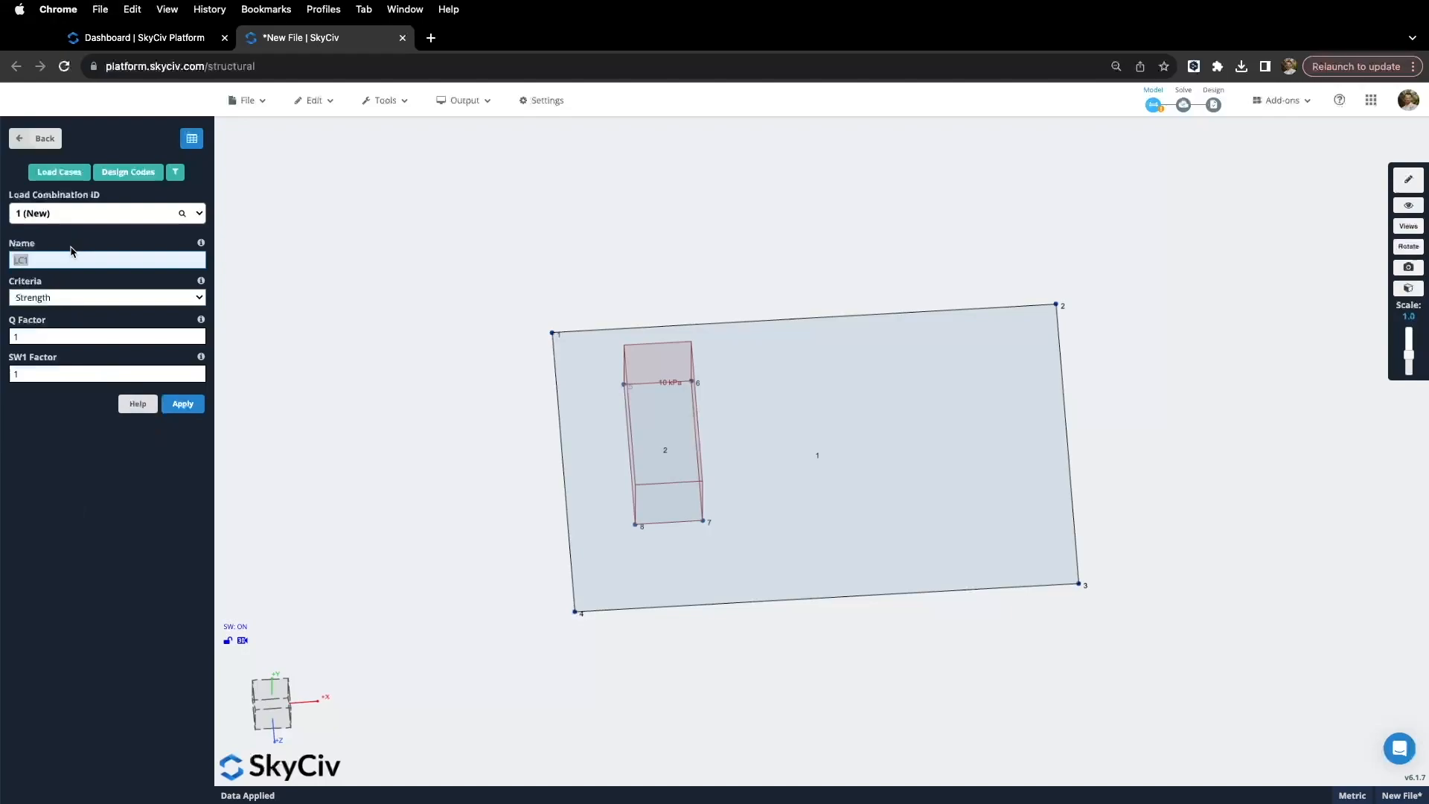
text(1.2G + 1.5Q)
click(15, 372)
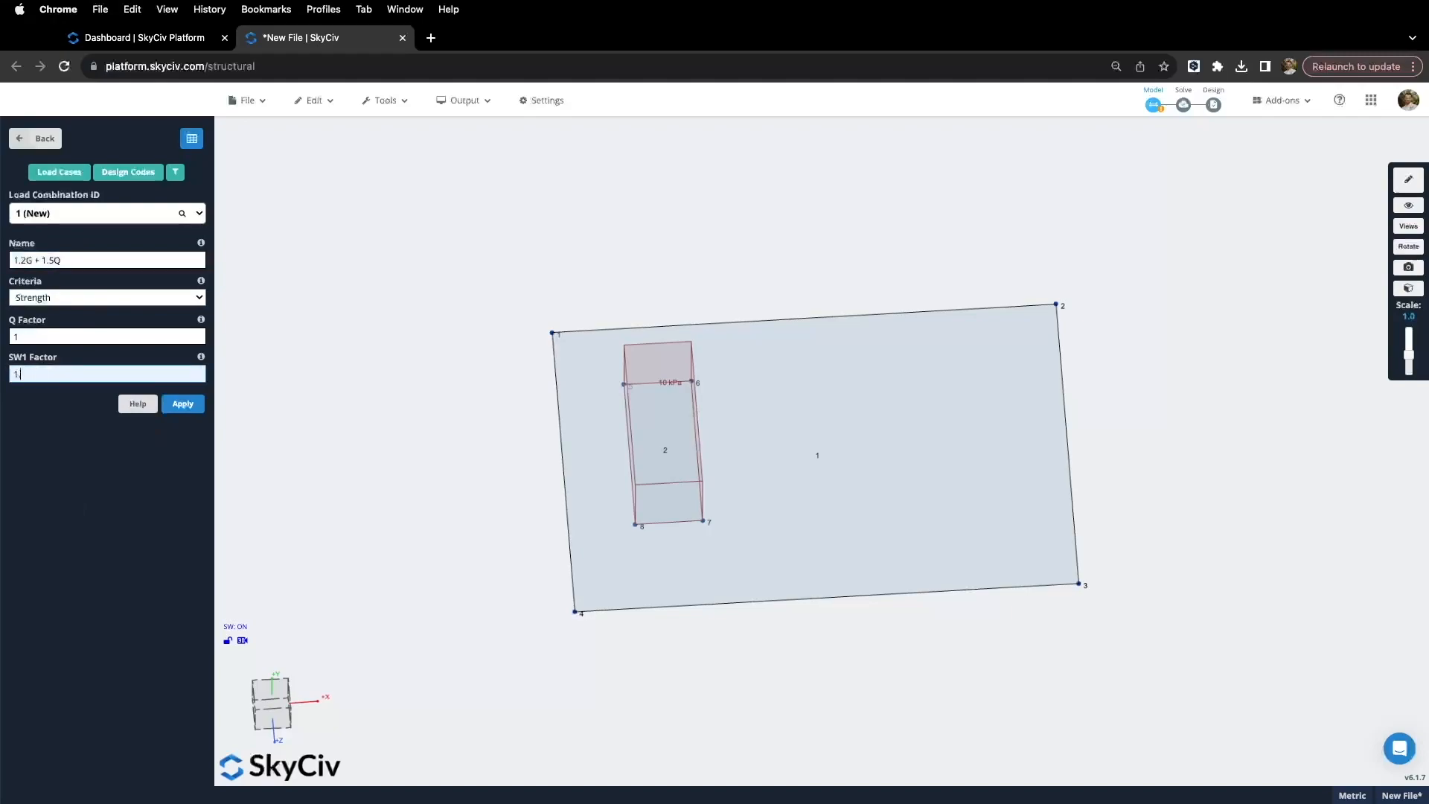
text(1.2)
click(15, 339)
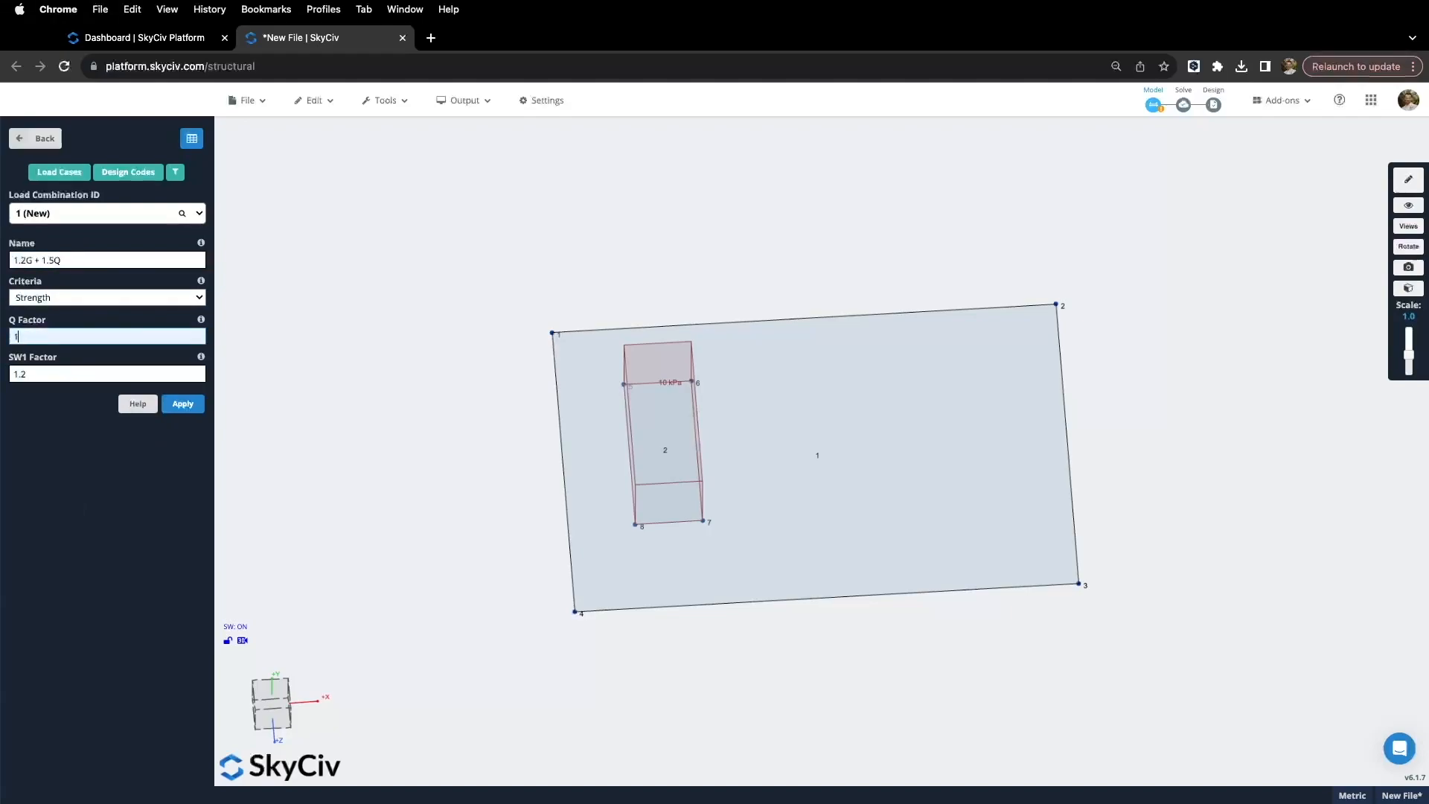
click(183, 405)
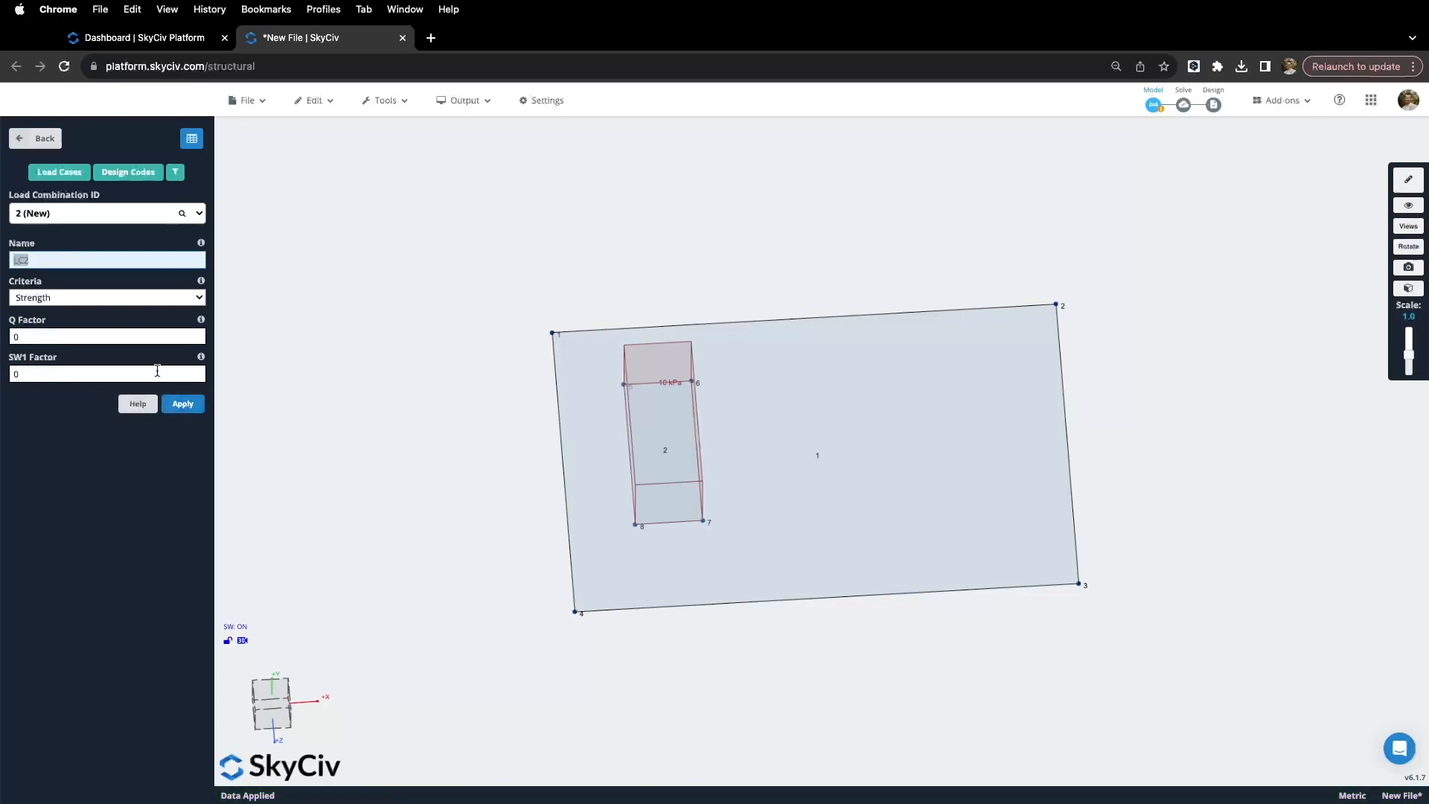
Step: Add combination 'G + Q' as Serviceability with Q and SW1 factors of 1
click(108, 298)
click(96, 312)
click(54, 321)
click(39, 258)
text(G + Q)
click(12, 374)
text(1)
click(20, 339)
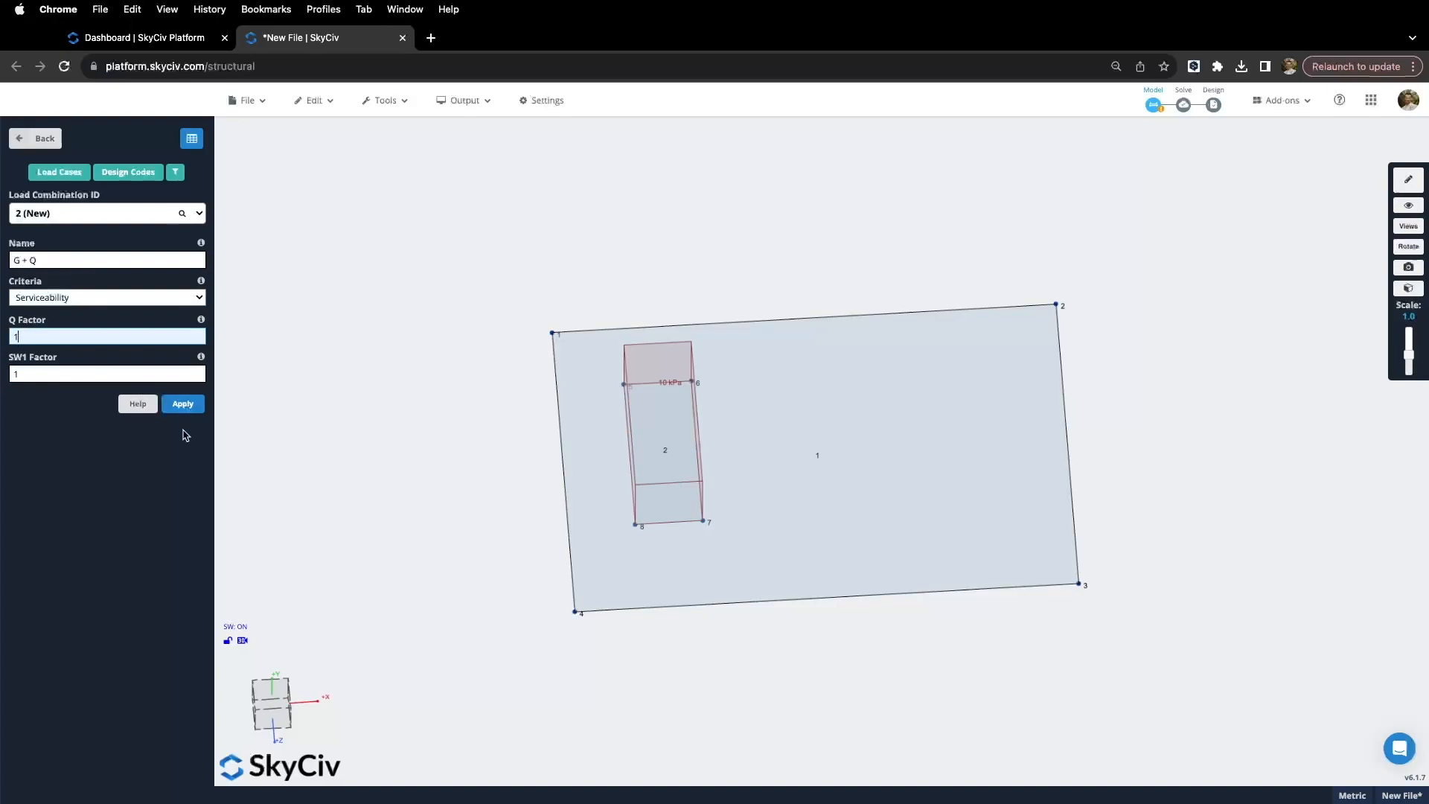
click(182, 404)
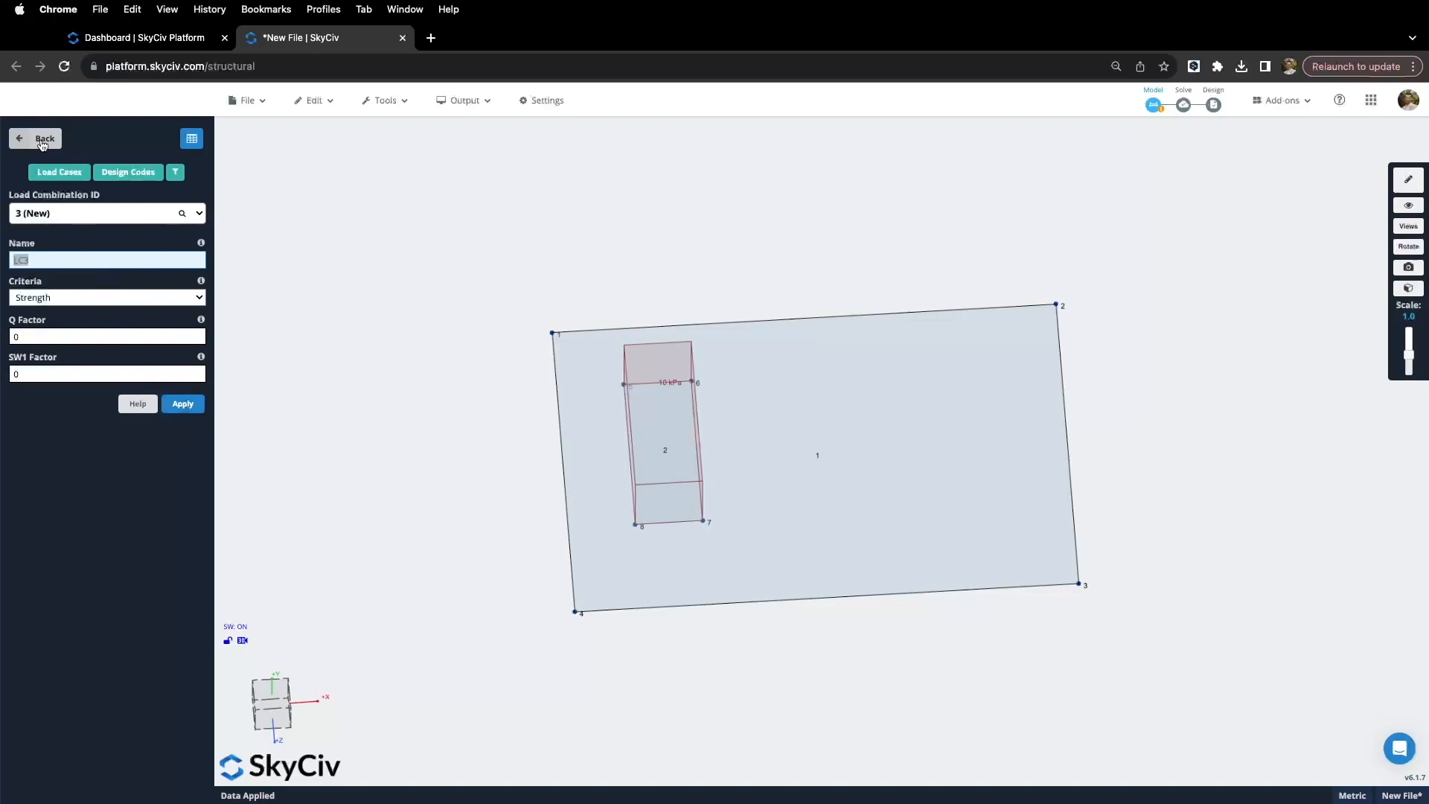
Step: Hide the loads from the model display in the visibility settings
click(42, 142)
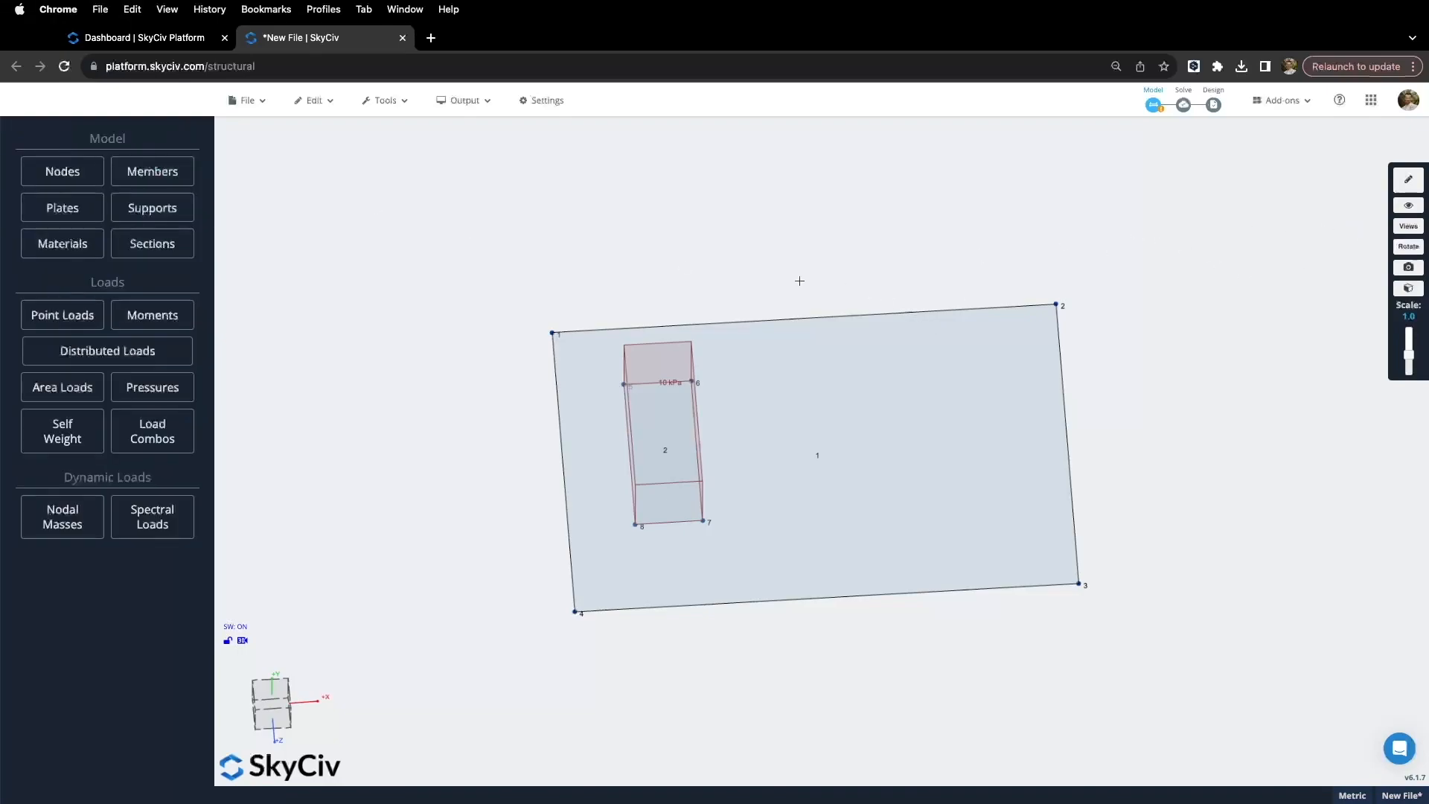
drag(834, 293, 785, 270)
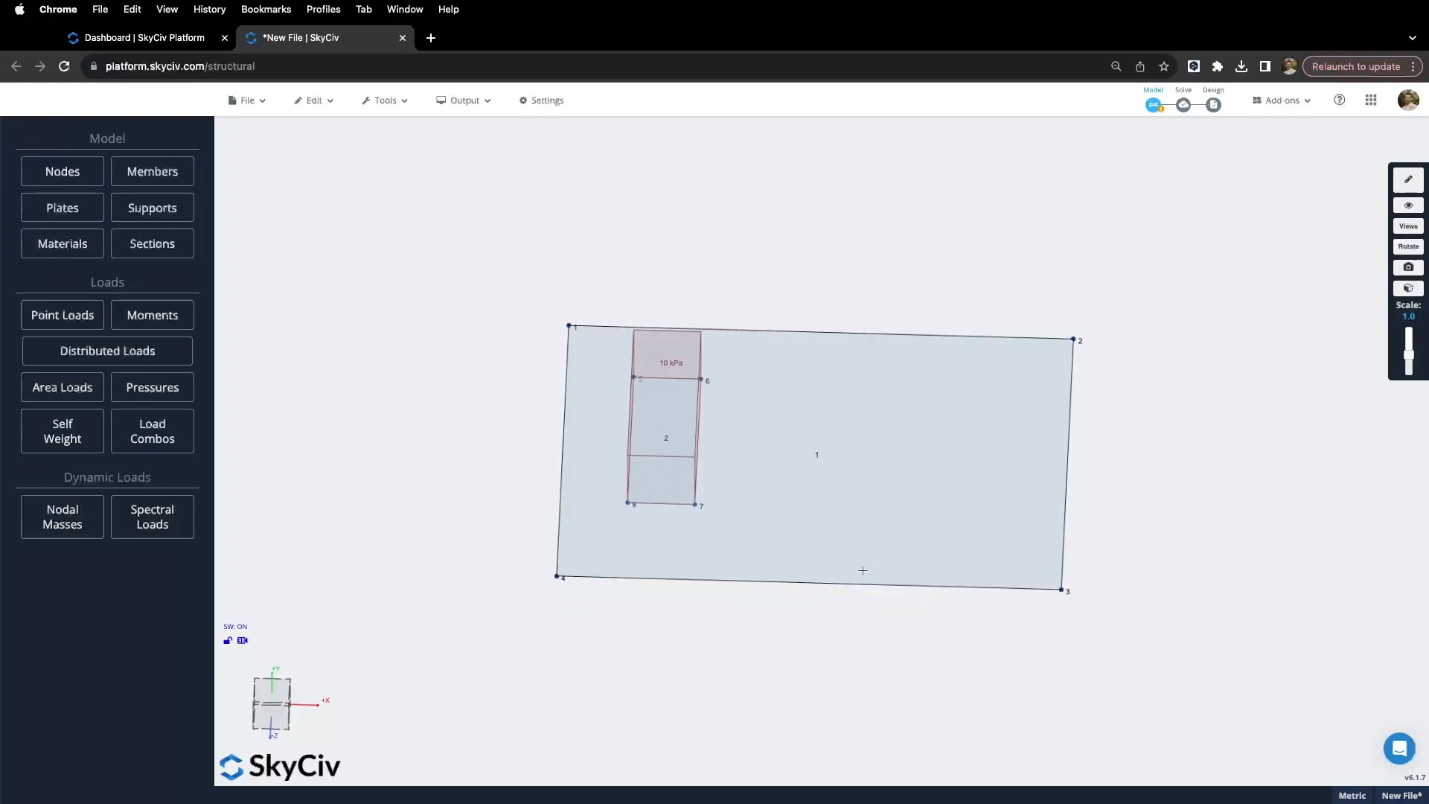
drag(863, 570, 839, 627)
click(1408, 205)
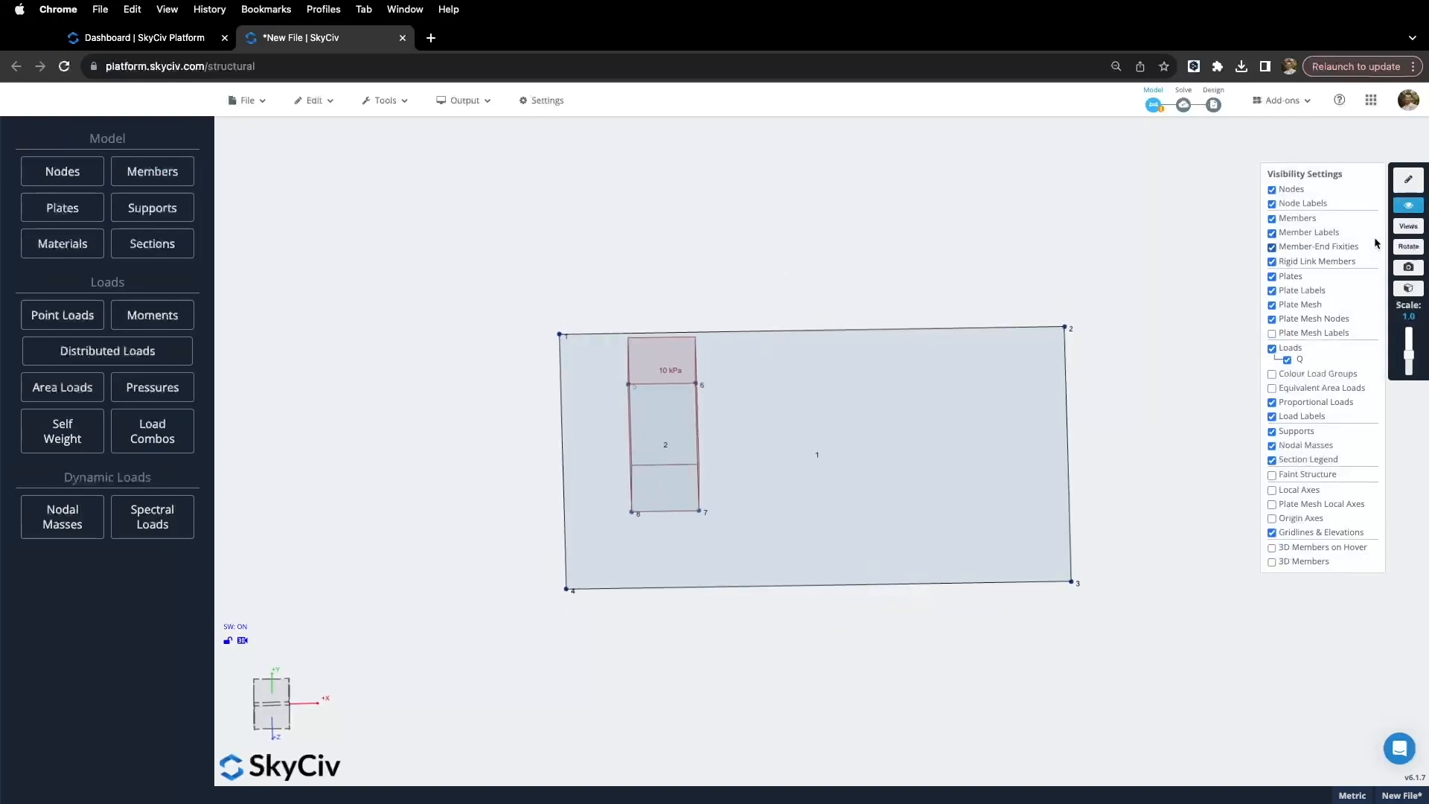
click(1271, 349)
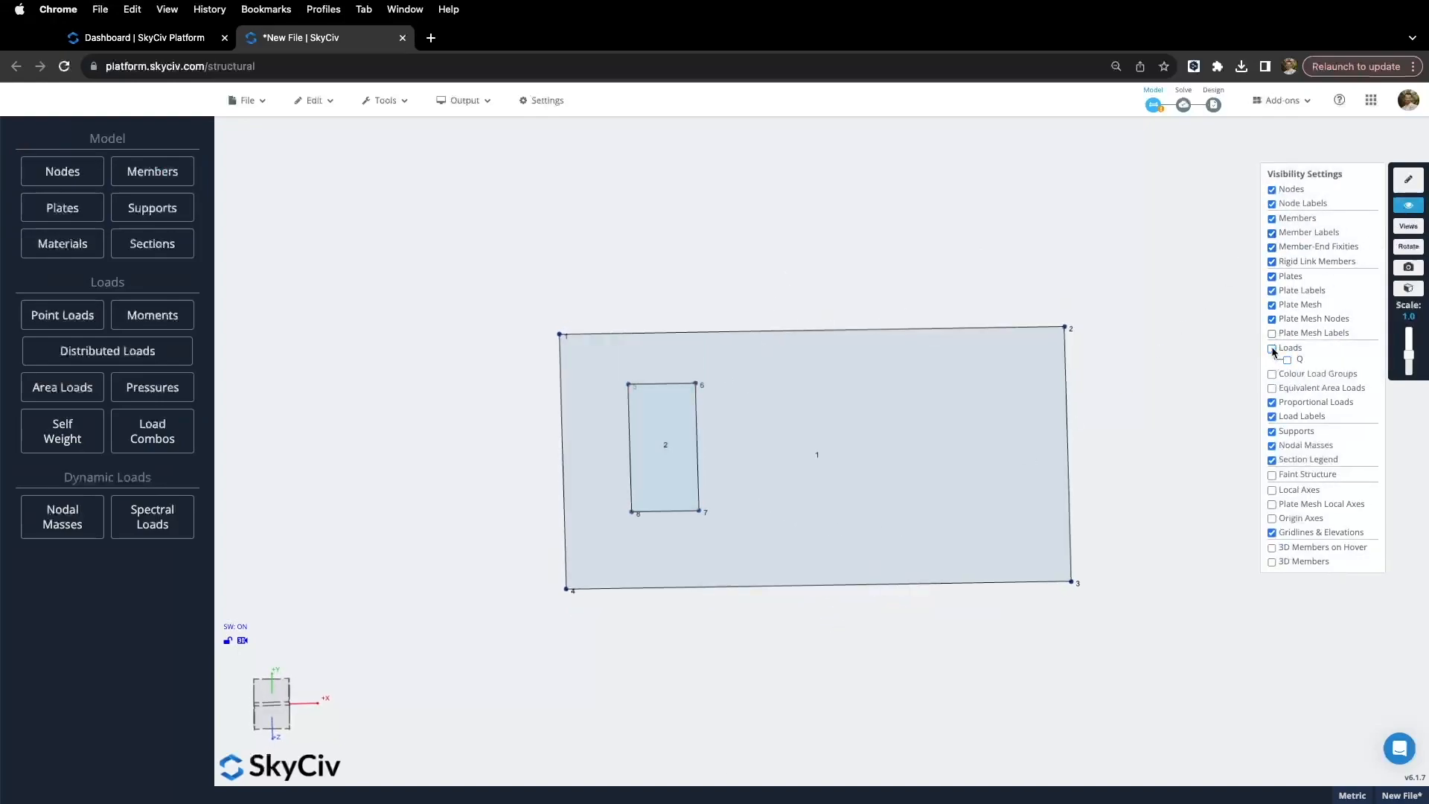
click(1408, 205)
Step: Start a new material from the database using the Metric concrete library
click(59, 246)
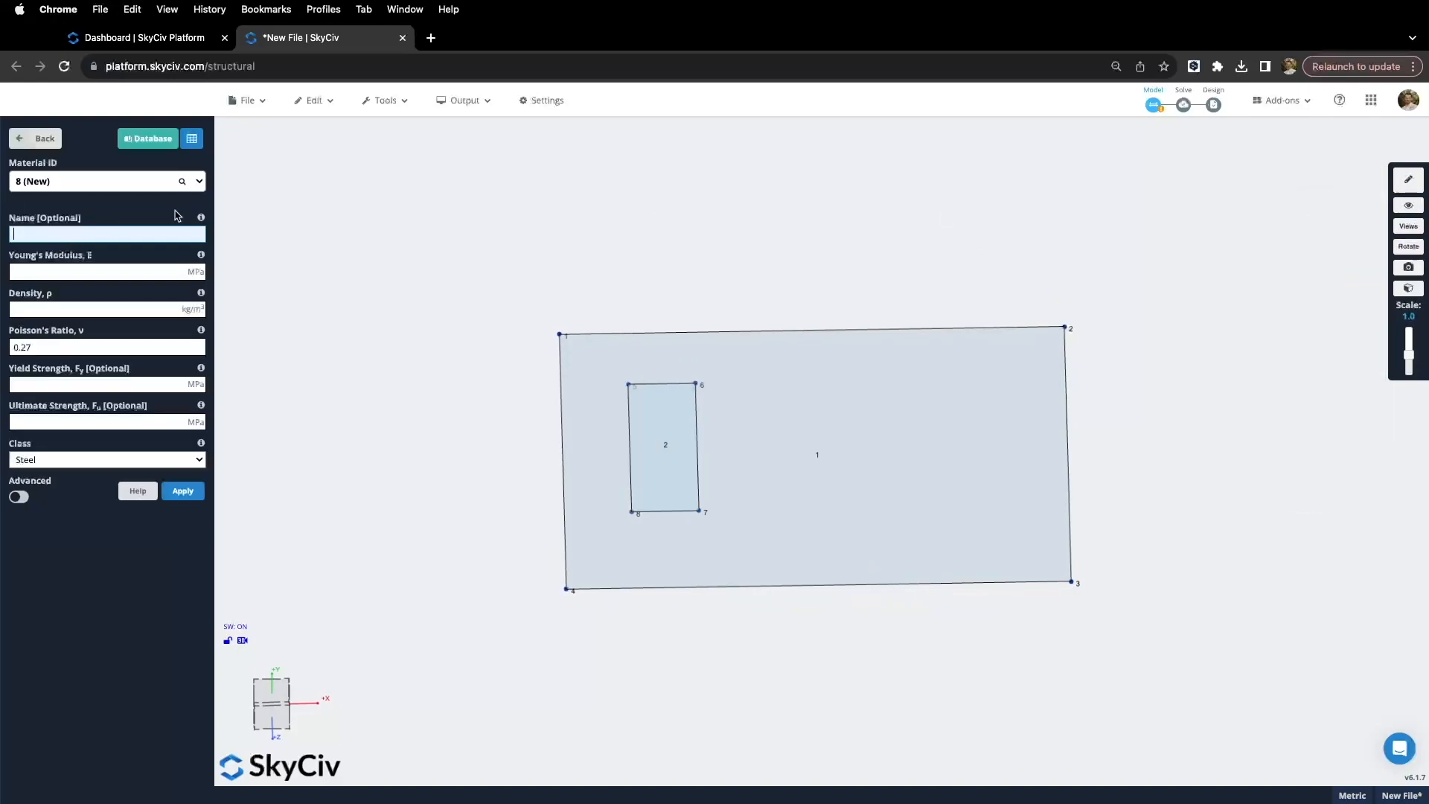
click(149, 142)
click(781, 238)
click(678, 269)
click(679, 265)
click(655, 338)
Step: Import AS3600-2009 AS-CONC2009-32 concrete as material 8 and save it
click(678, 289)
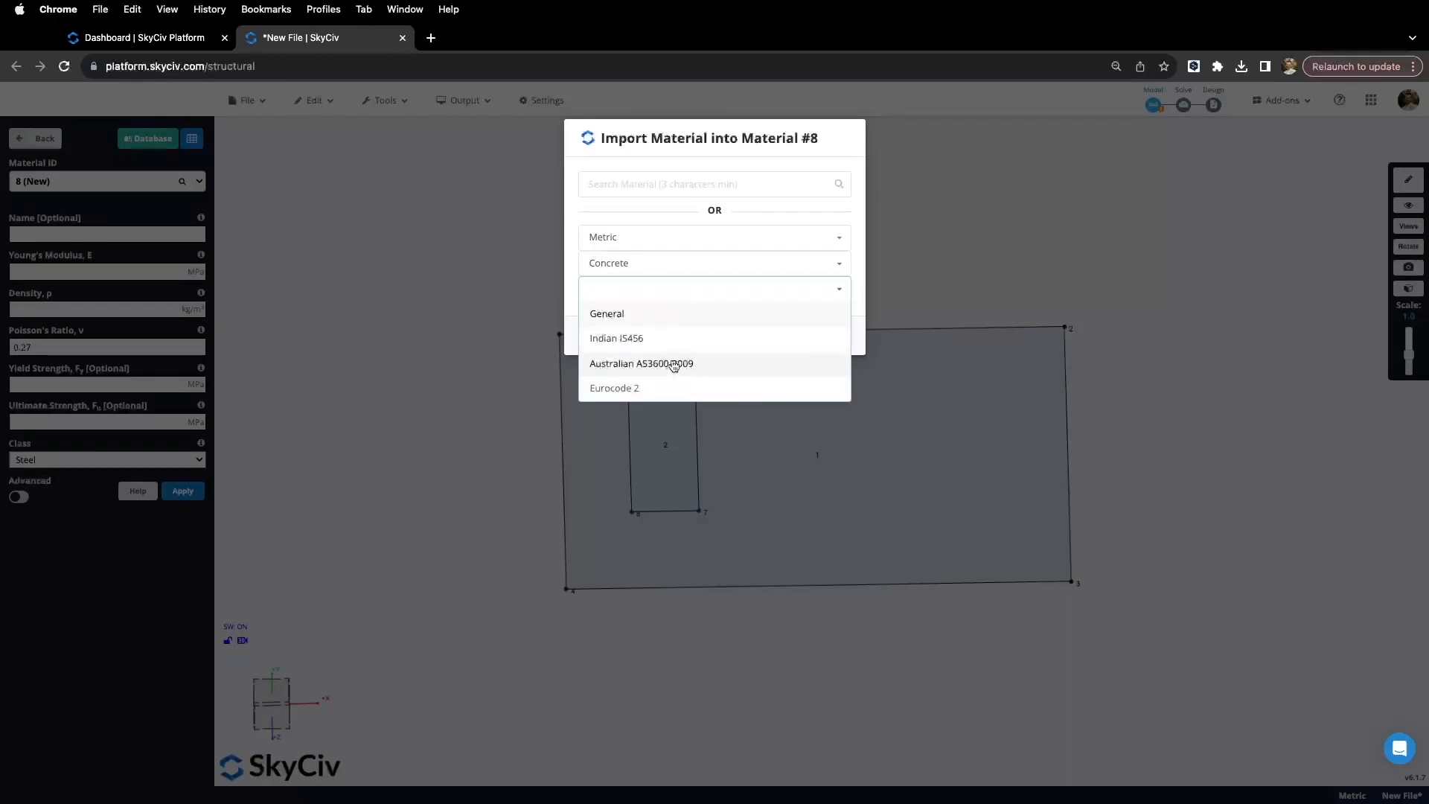
click(674, 363)
click(676, 315)
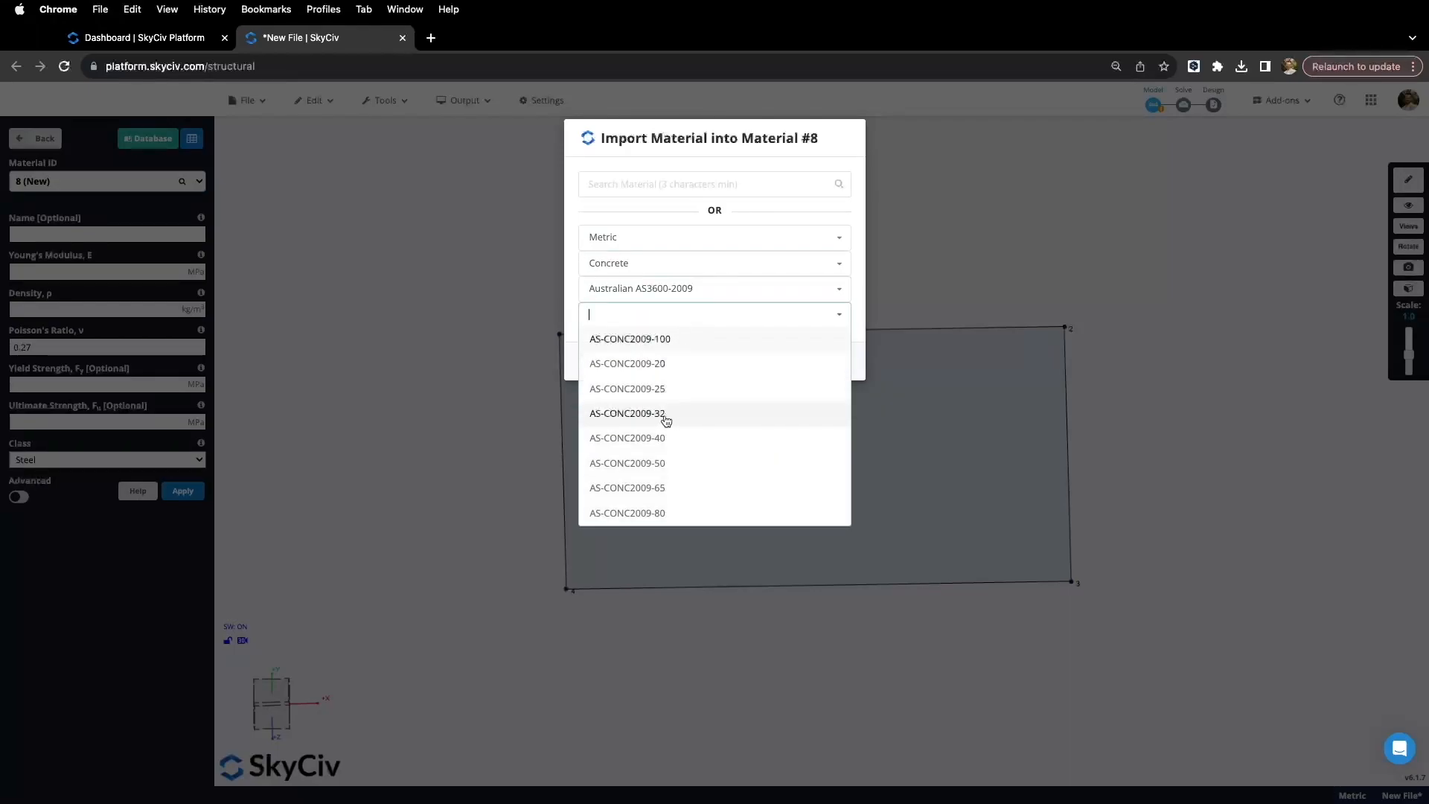
click(662, 422)
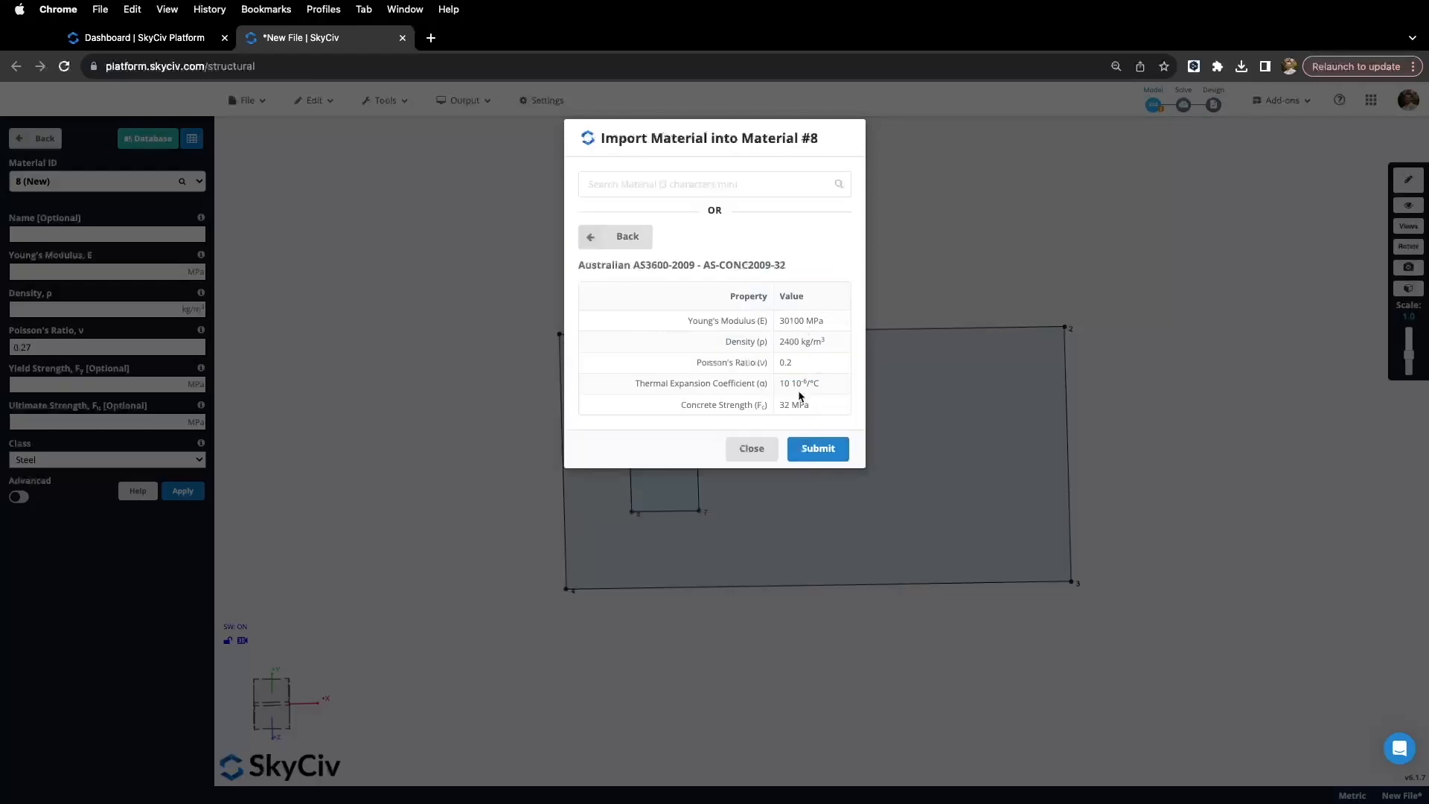
right_click(822, 454)
click(816, 450)
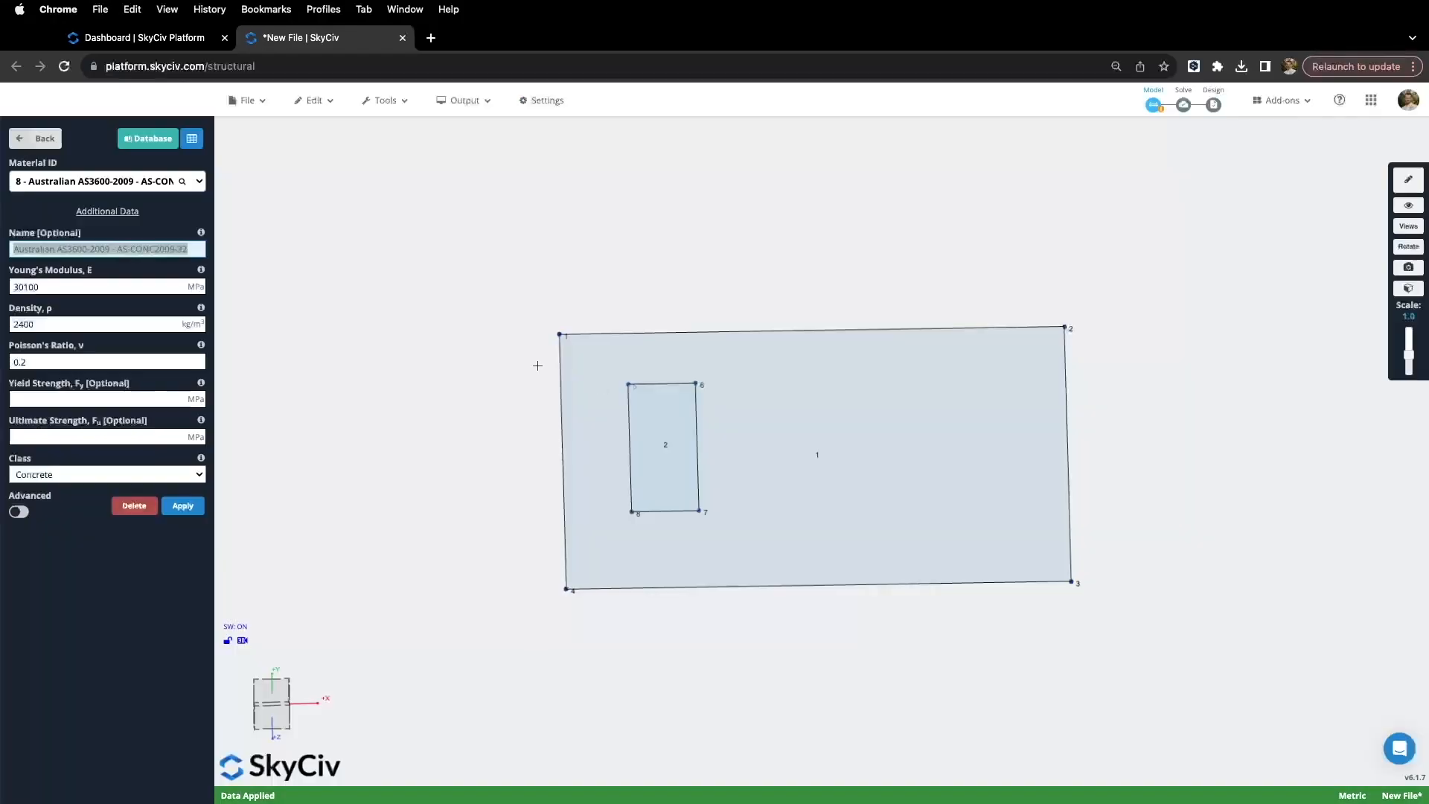
click(184, 512)
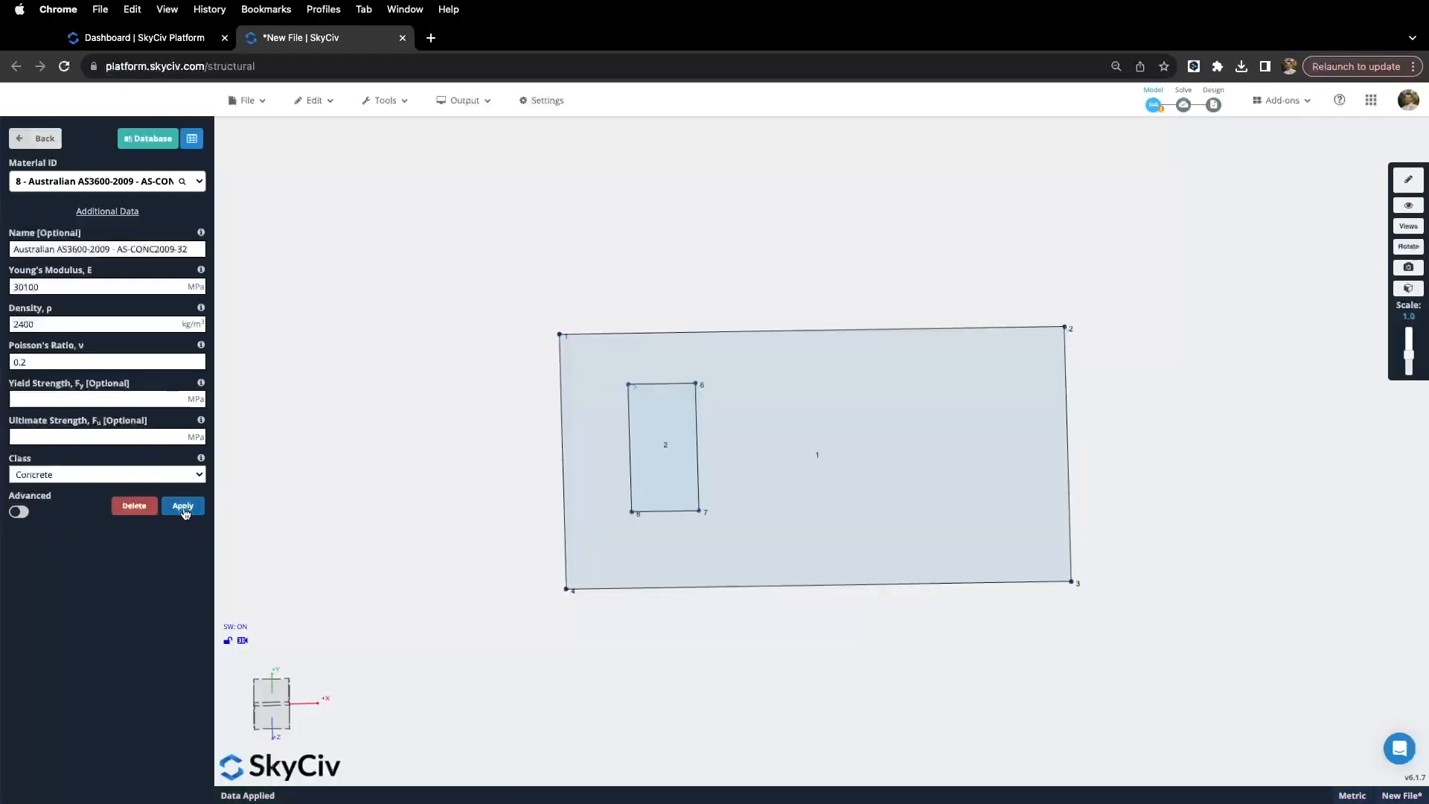
click(38, 138)
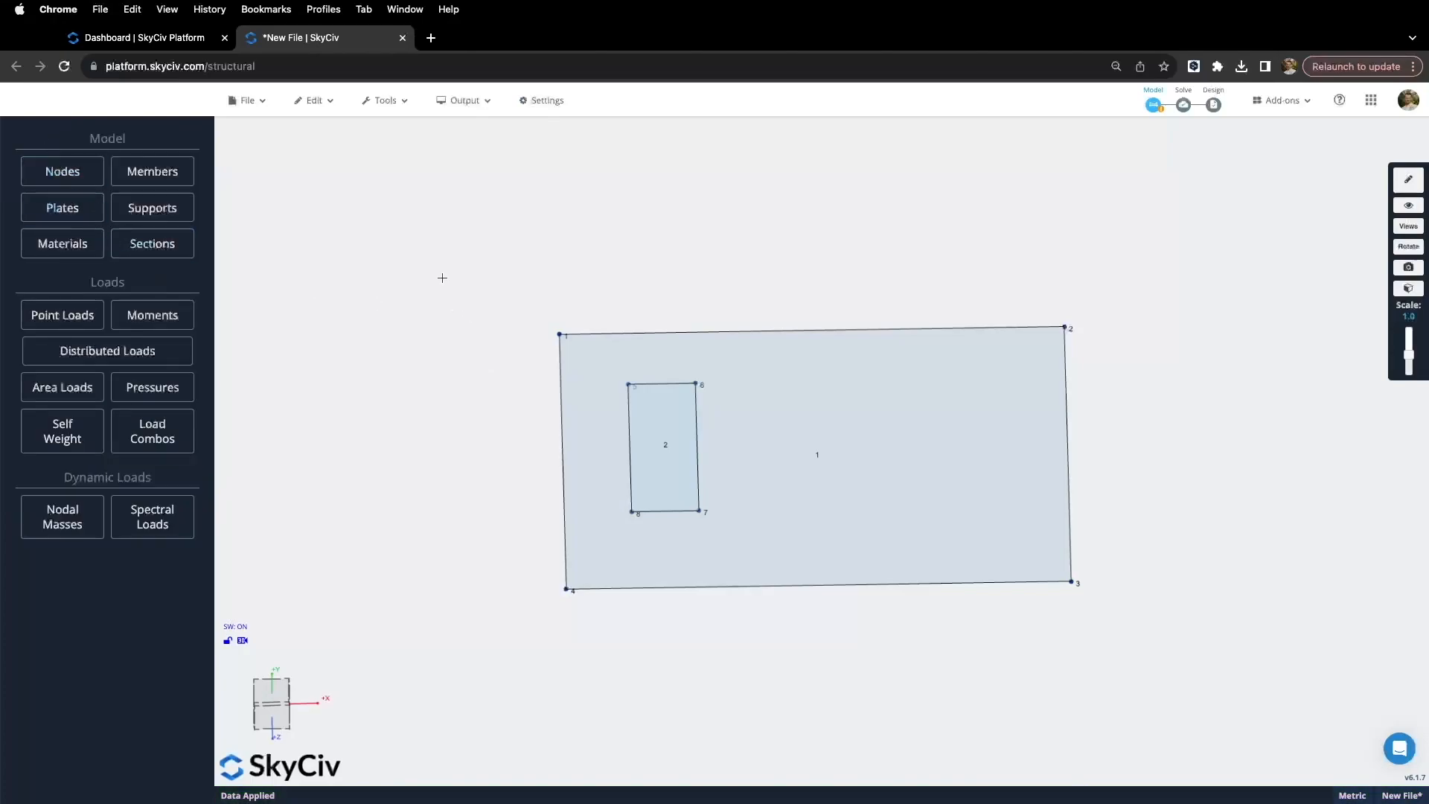
Step: Give both plates 200 mm thickness and material 8 (AS-CONC2009-32), confirming the multi-edit
drag(448, 258, 1131, 683)
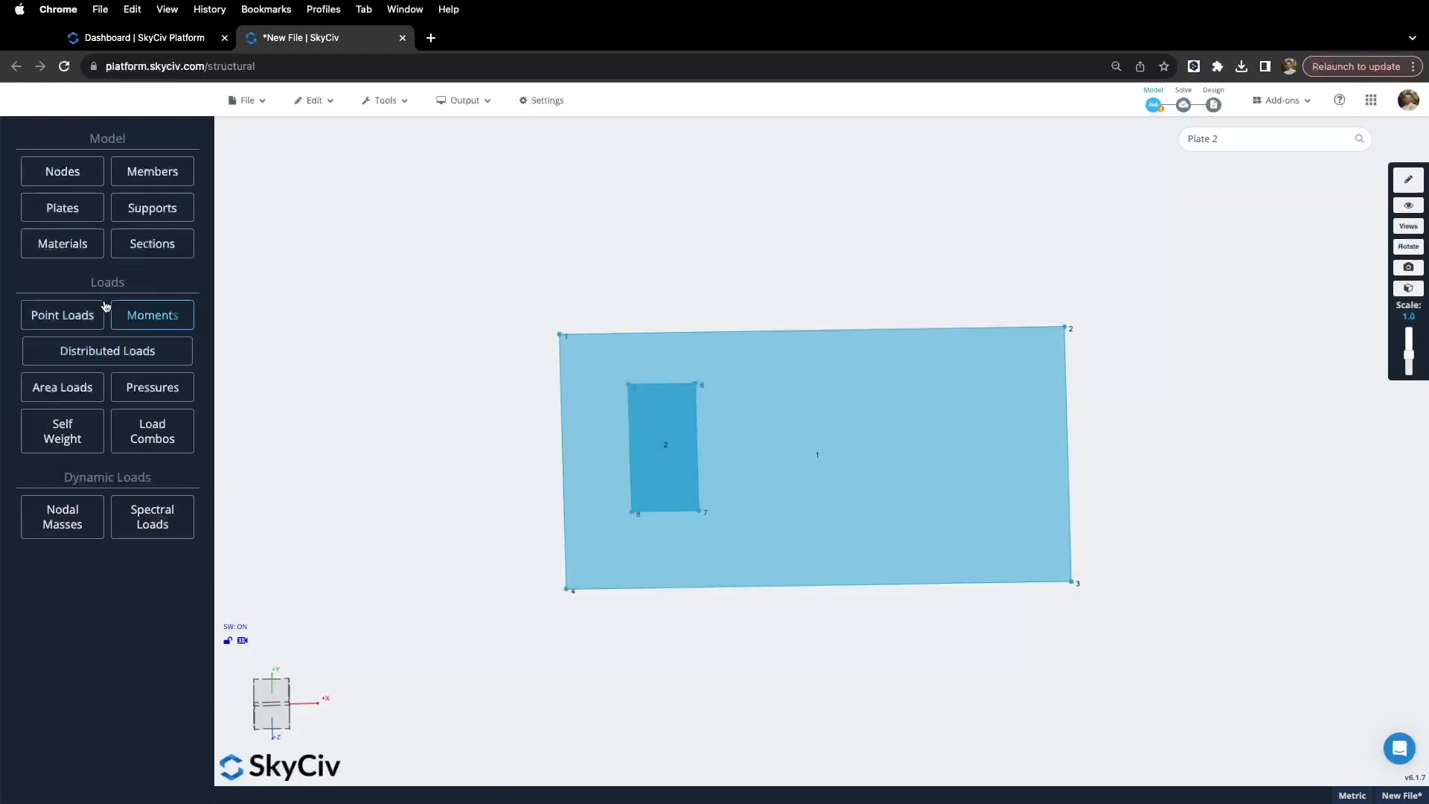
click(69, 209)
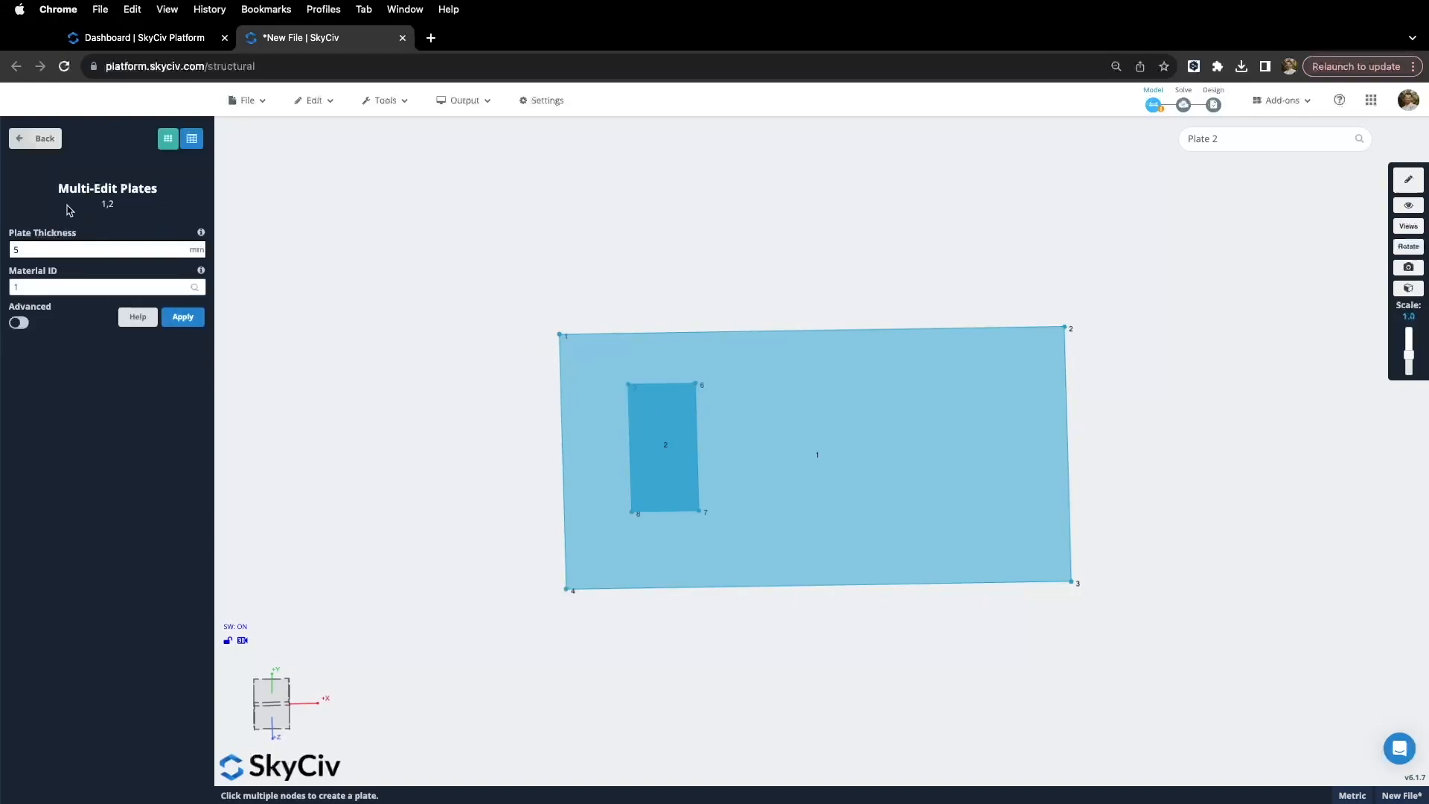
double_click(34, 253)
text(200)
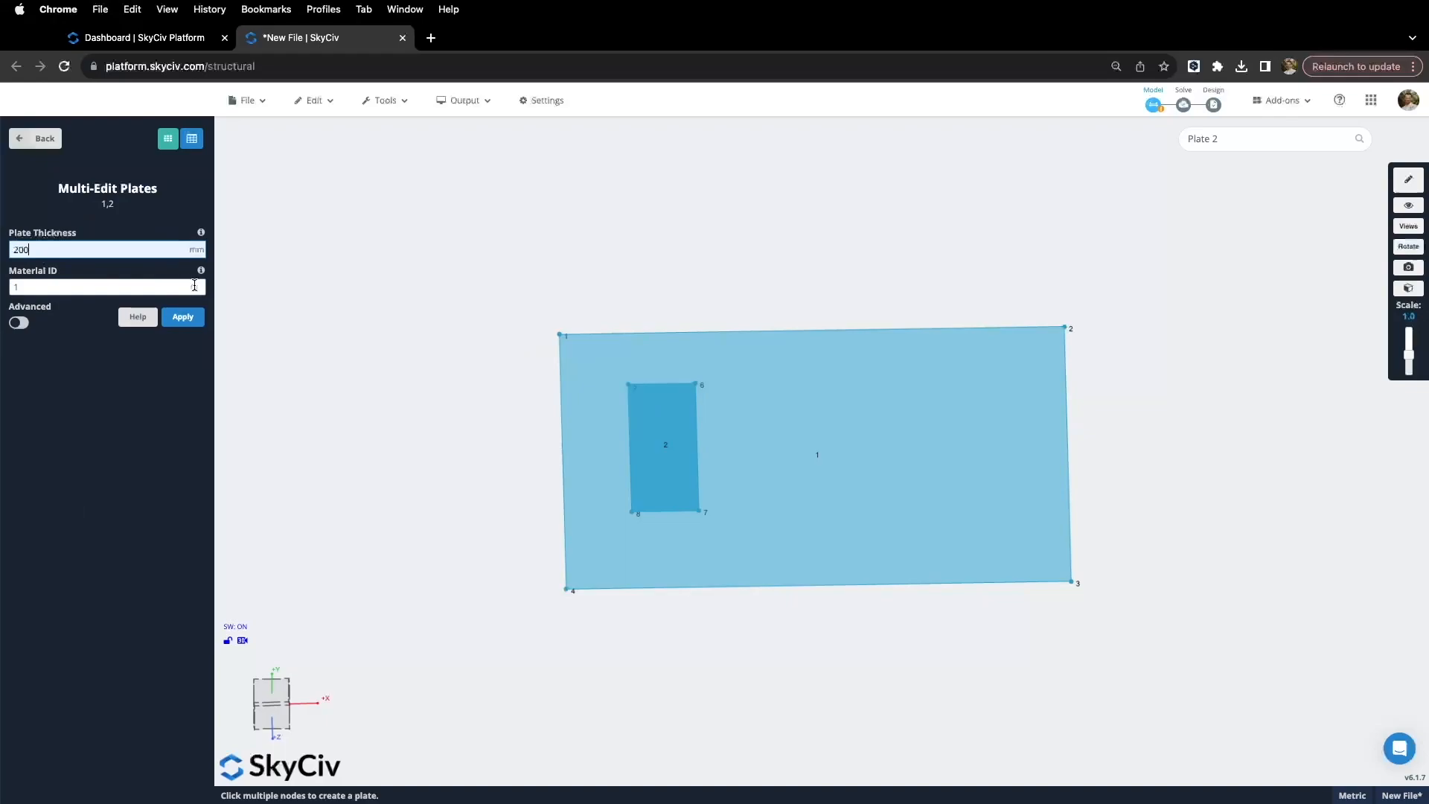
click(194, 287)
click(93, 439)
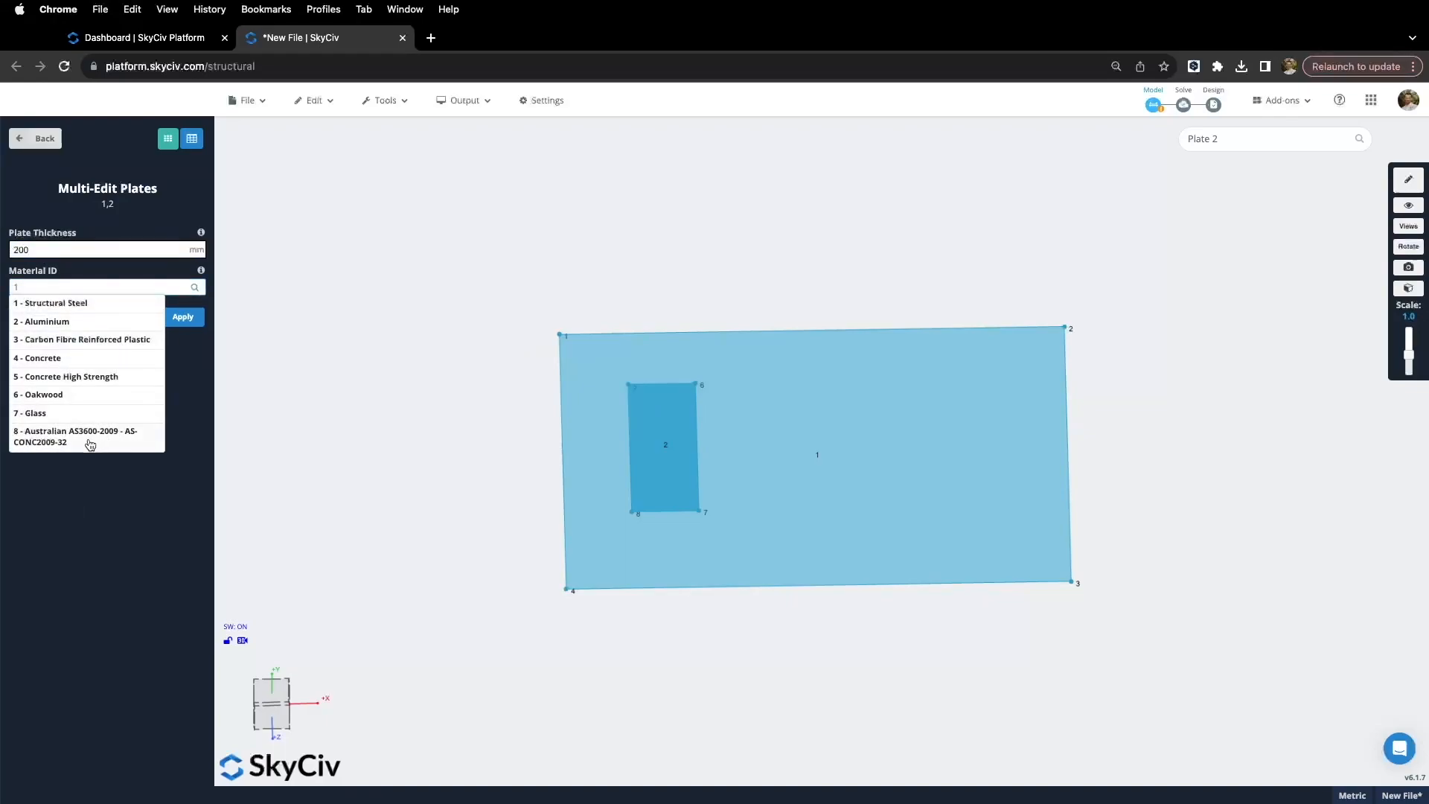
click(183, 318)
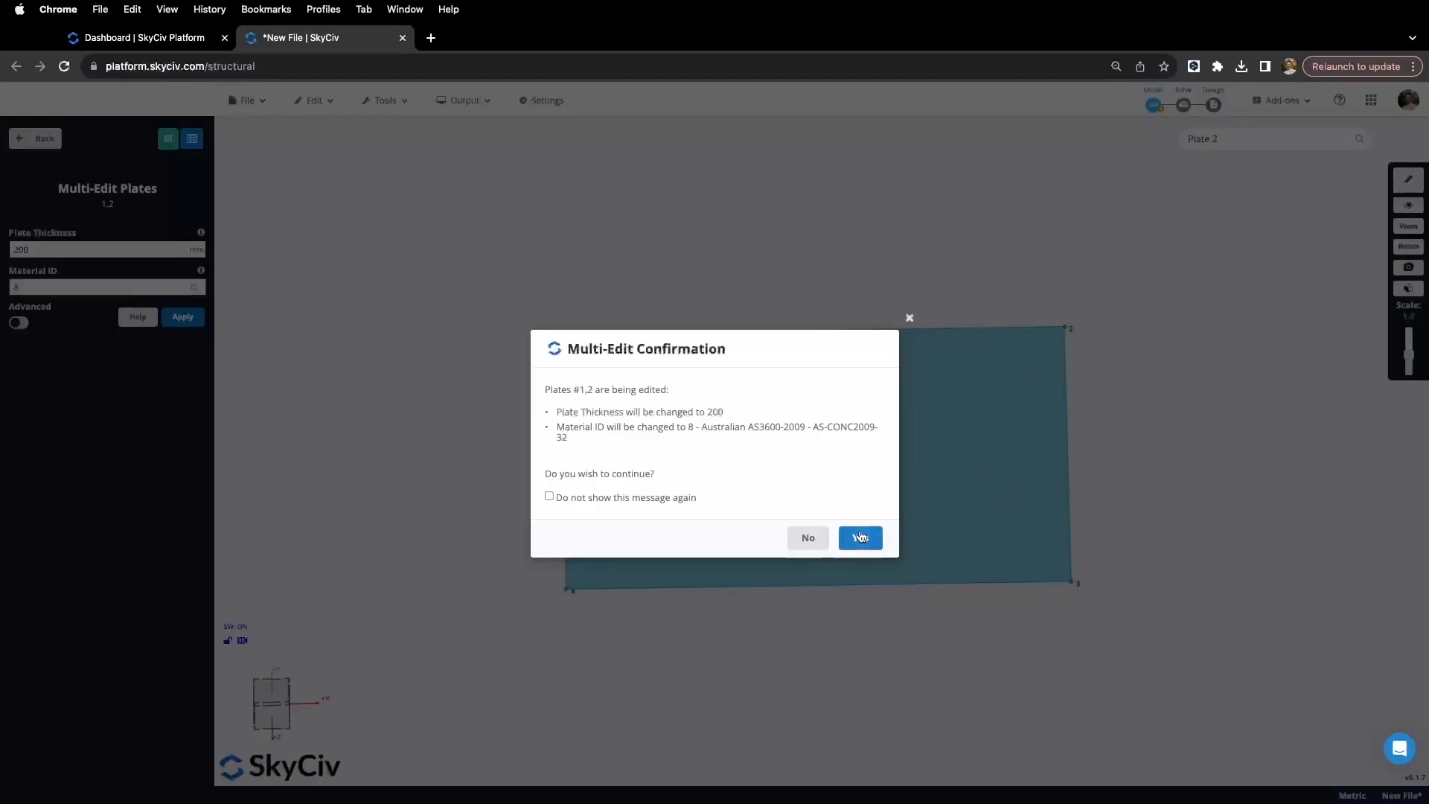
click(854, 530)
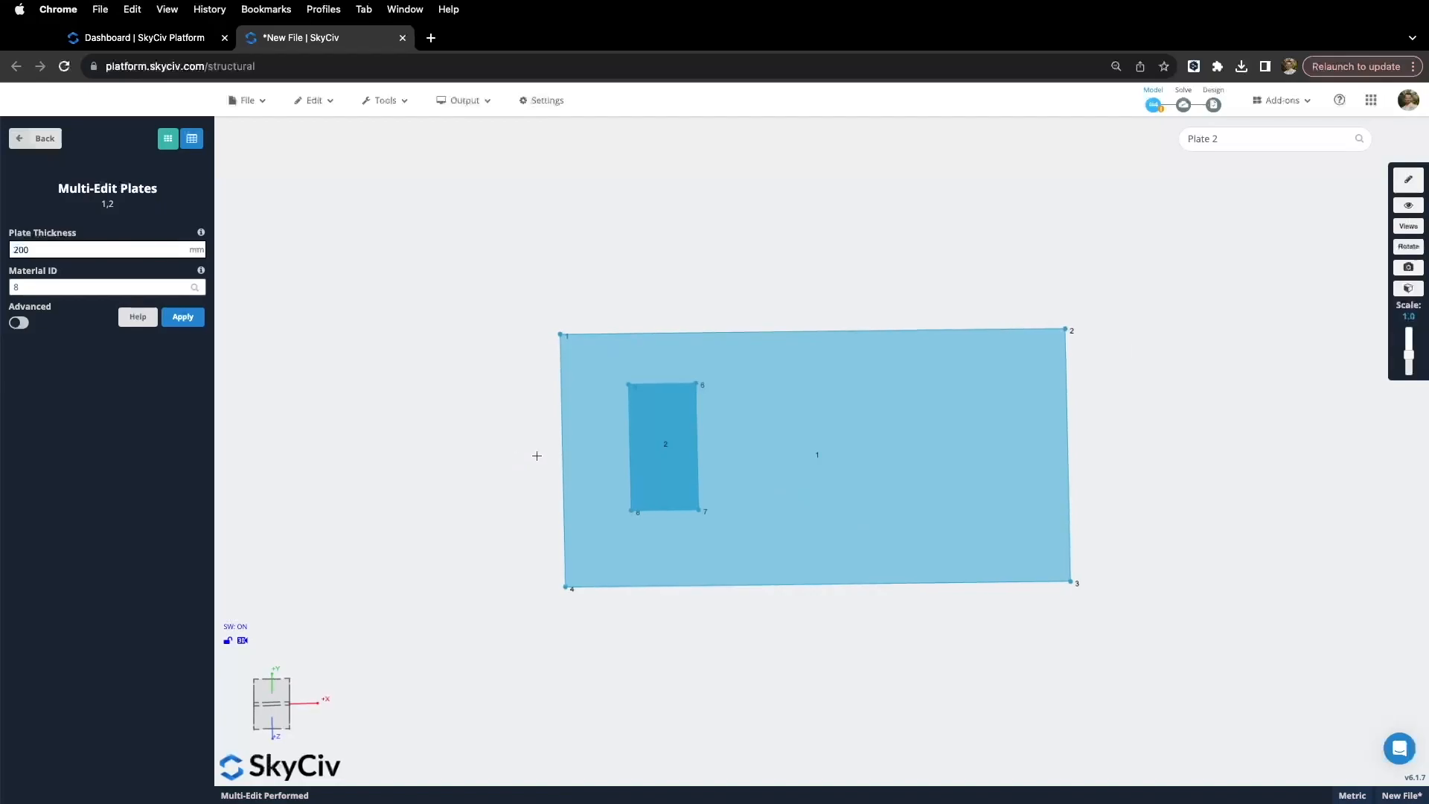
Step: Toggle solid rendering and orbit to inspect the plates edge-on and from above
click(1408, 287)
drag(988, 504, 971, 551)
click(1408, 237)
drag(817, 297, 823, 311)
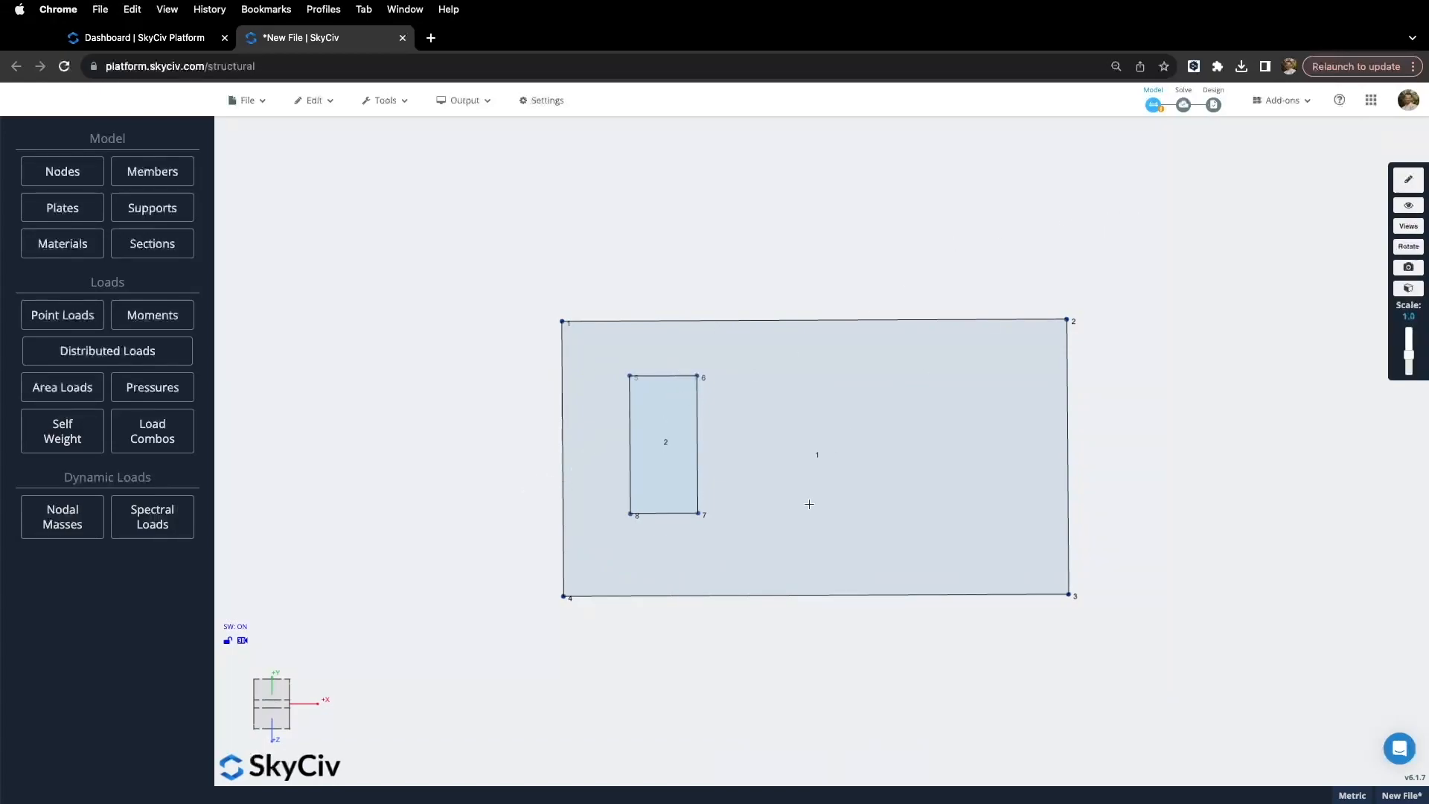
drag(732, 634, 730, 625)
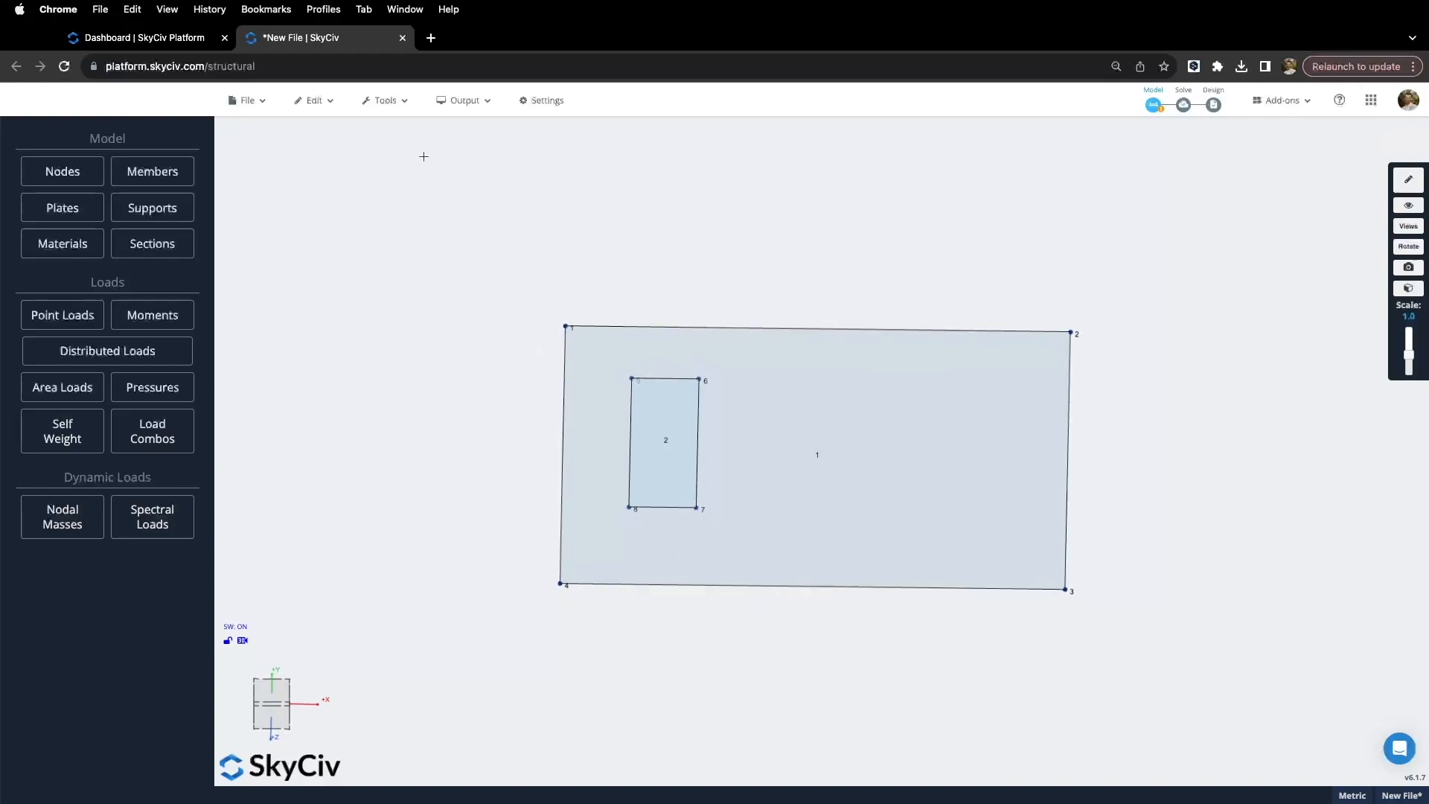
Step: Display the plates' local axes, then box-select both plates
click(1408, 205)
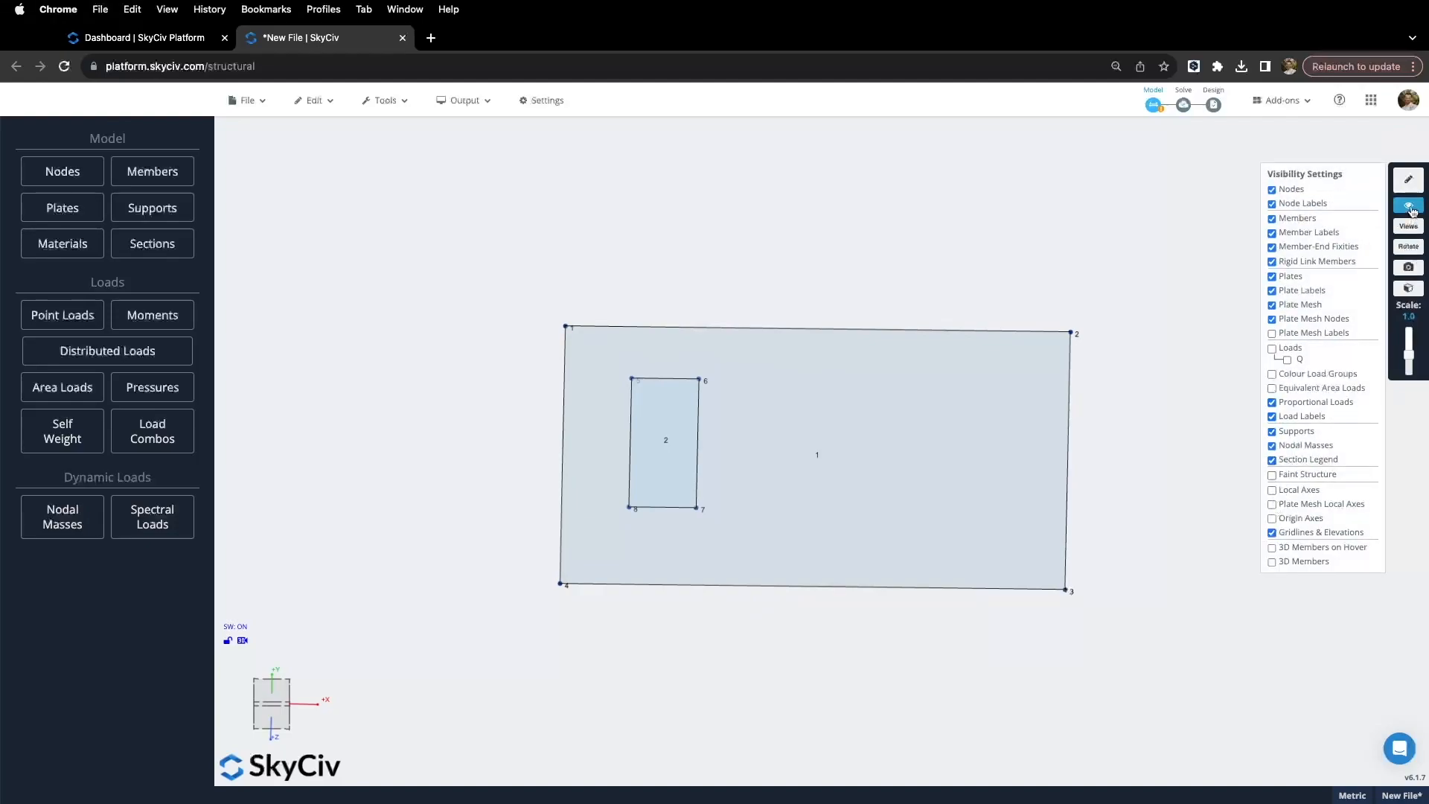
click(1271, 491)
drag(1147, 574, 1088, 535)
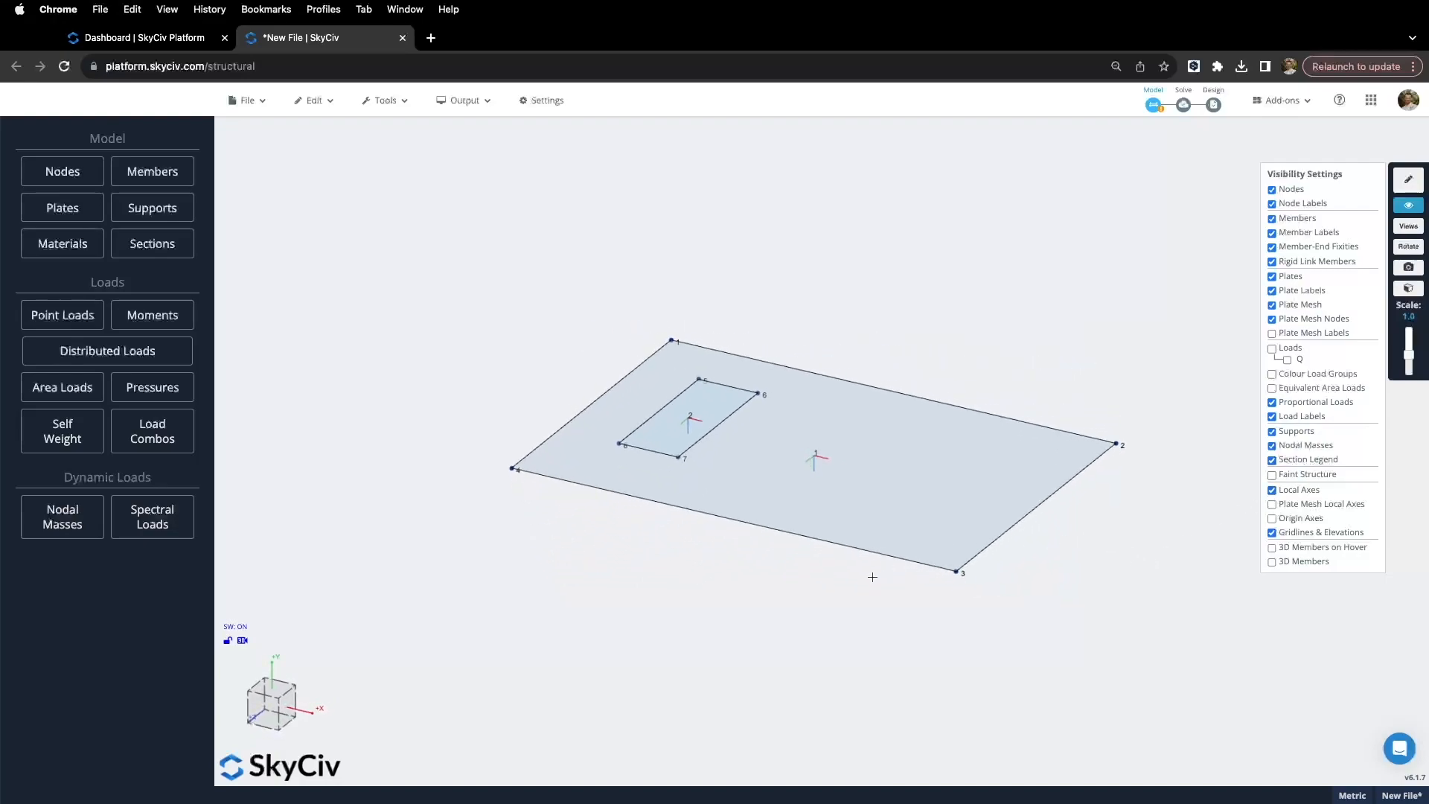
drag(777, 557, 787, 564)
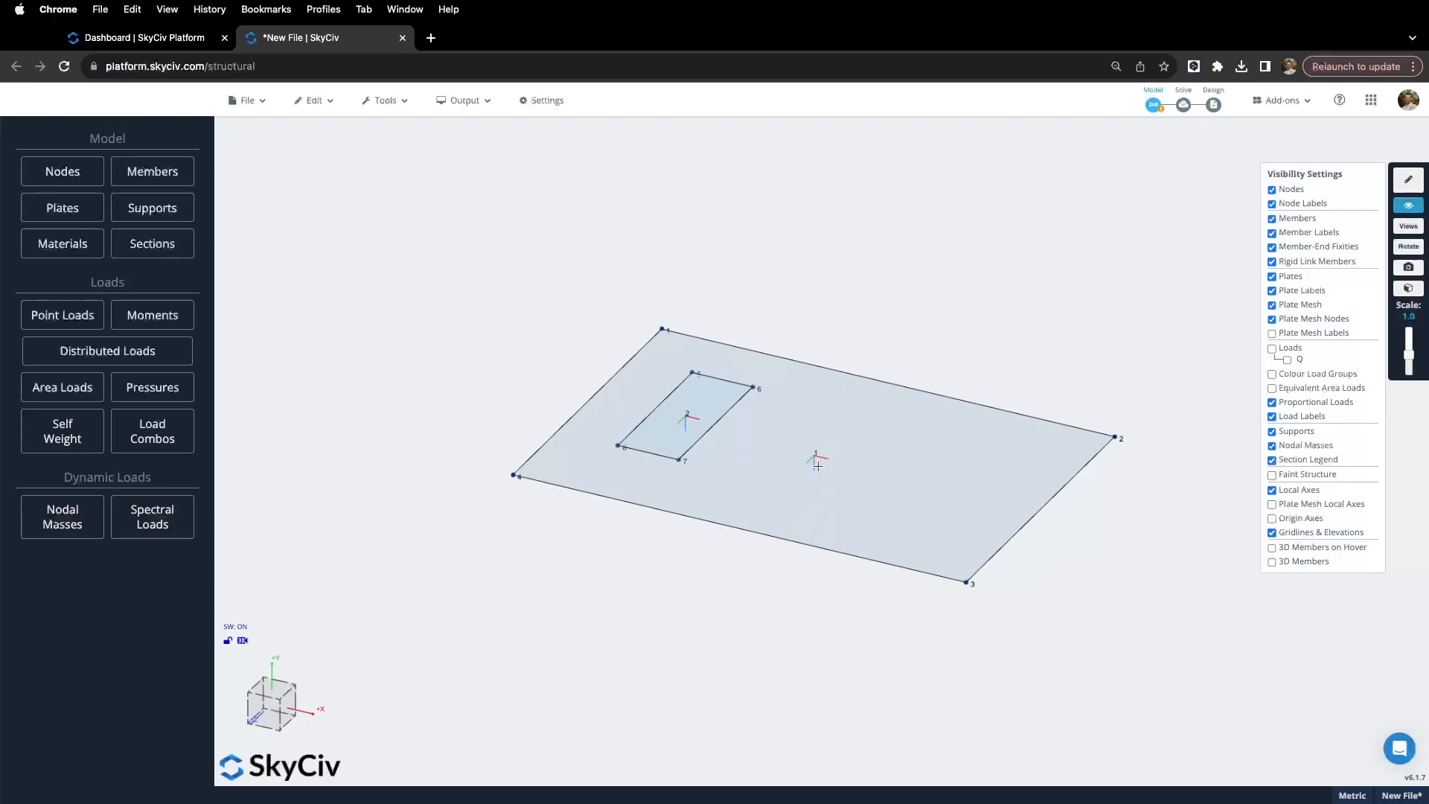
scroll(815, 465, up, 5)
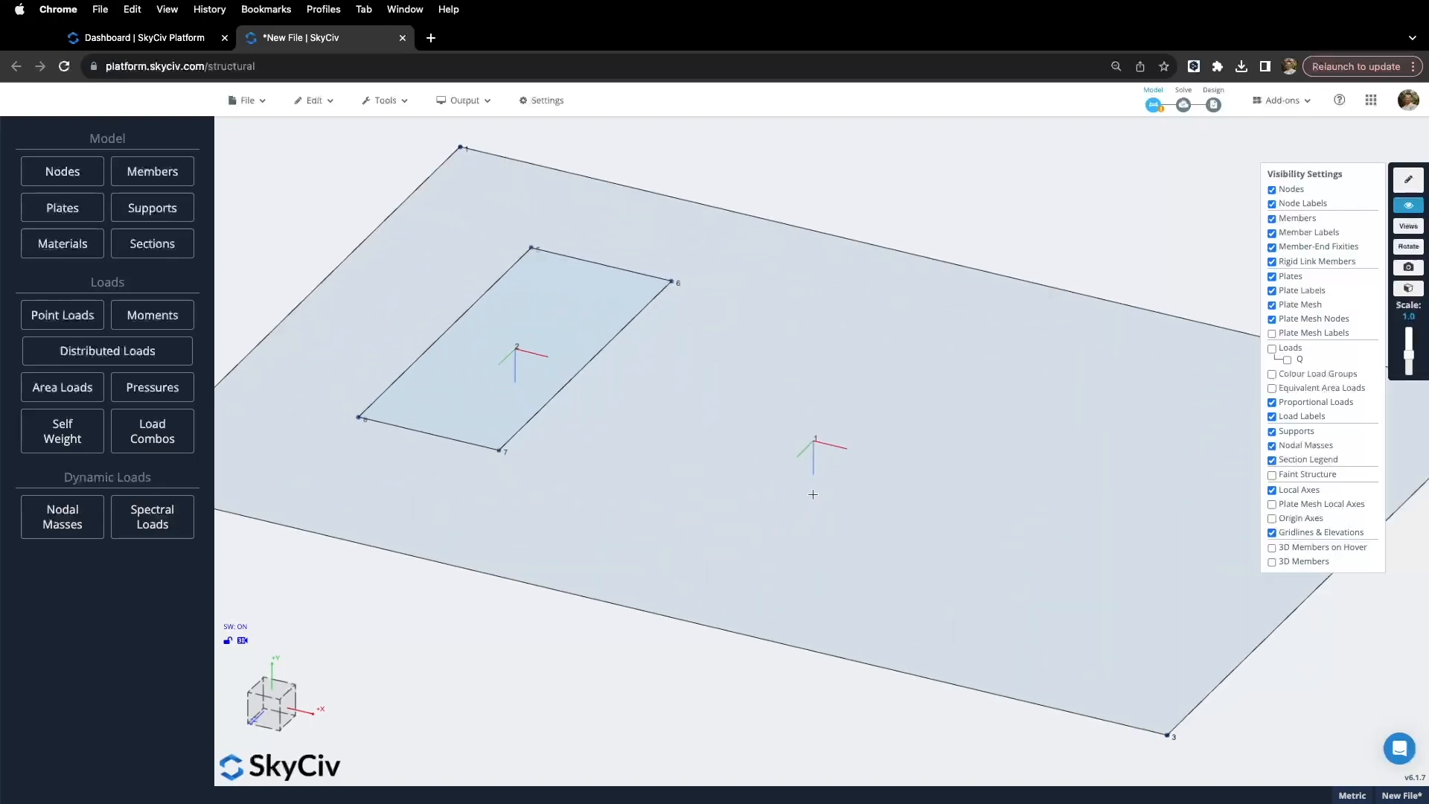
scroll(814, 480, down, 6)
drag(741, 574, 788, 590)
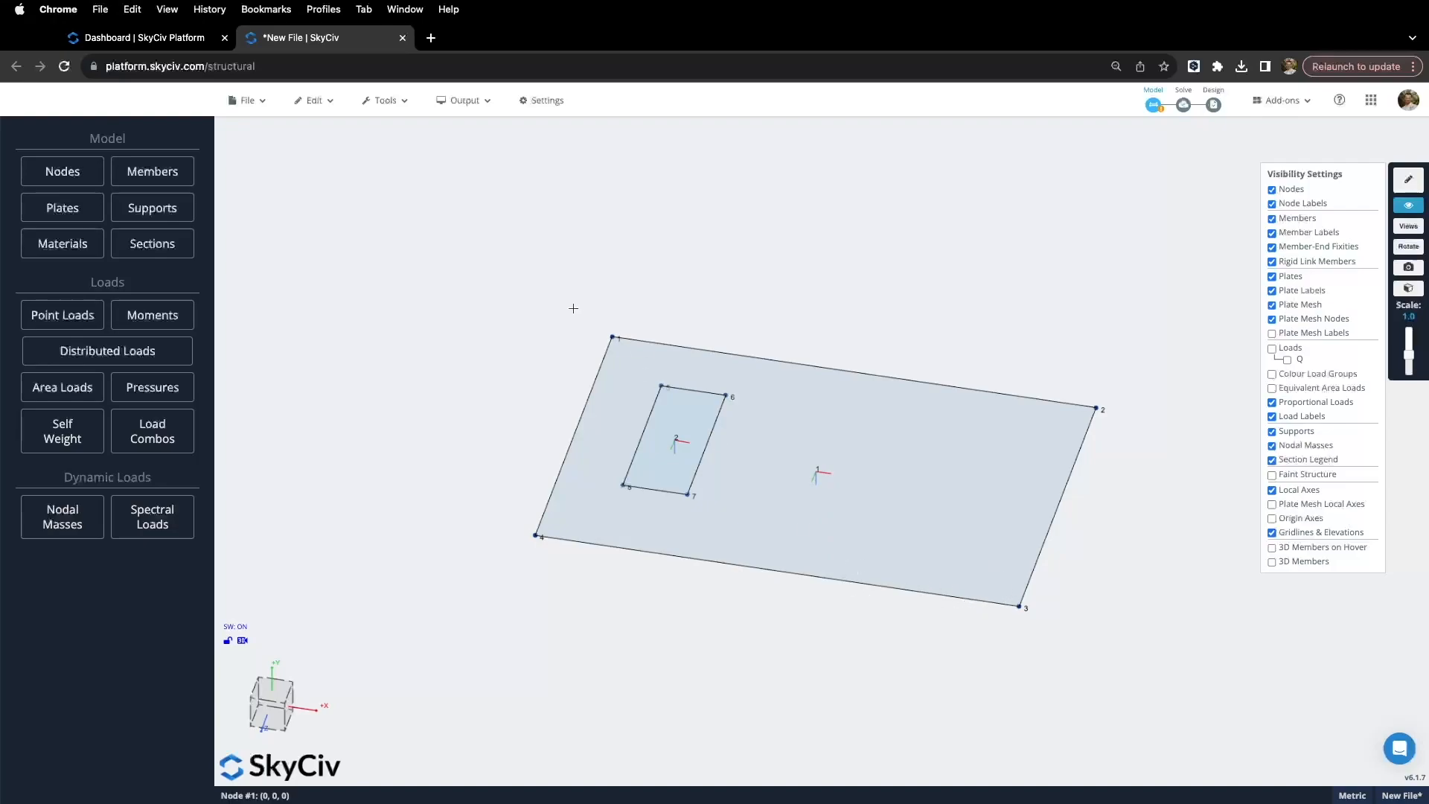
drag(524, 363, 526, 314)
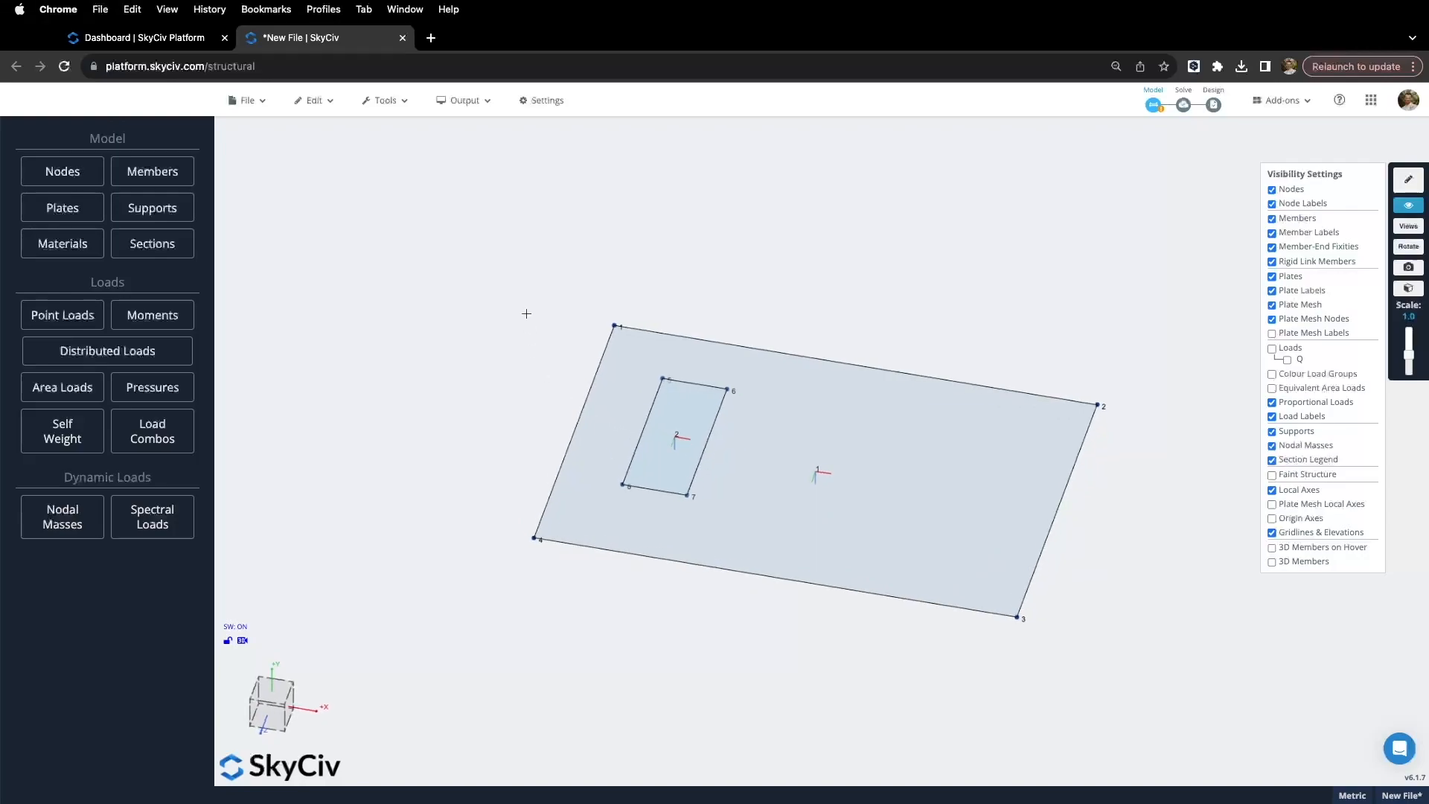
drag(475, 239, 1171, 707)
mouse_move(335, 119)
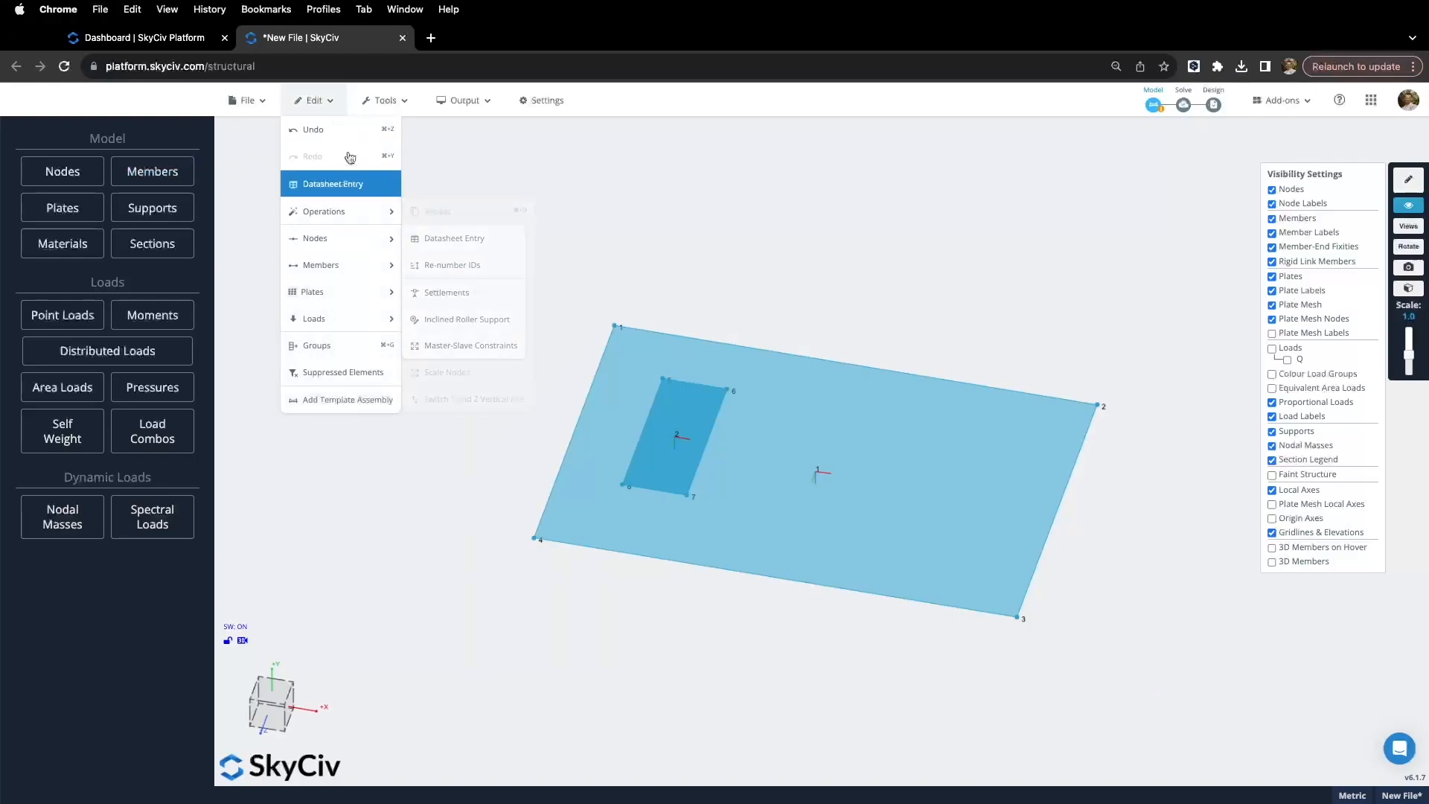
Step: Align plates 1 and 2 using nodes 1,2 with the normal axis flipped
mouse_move(376, 292)
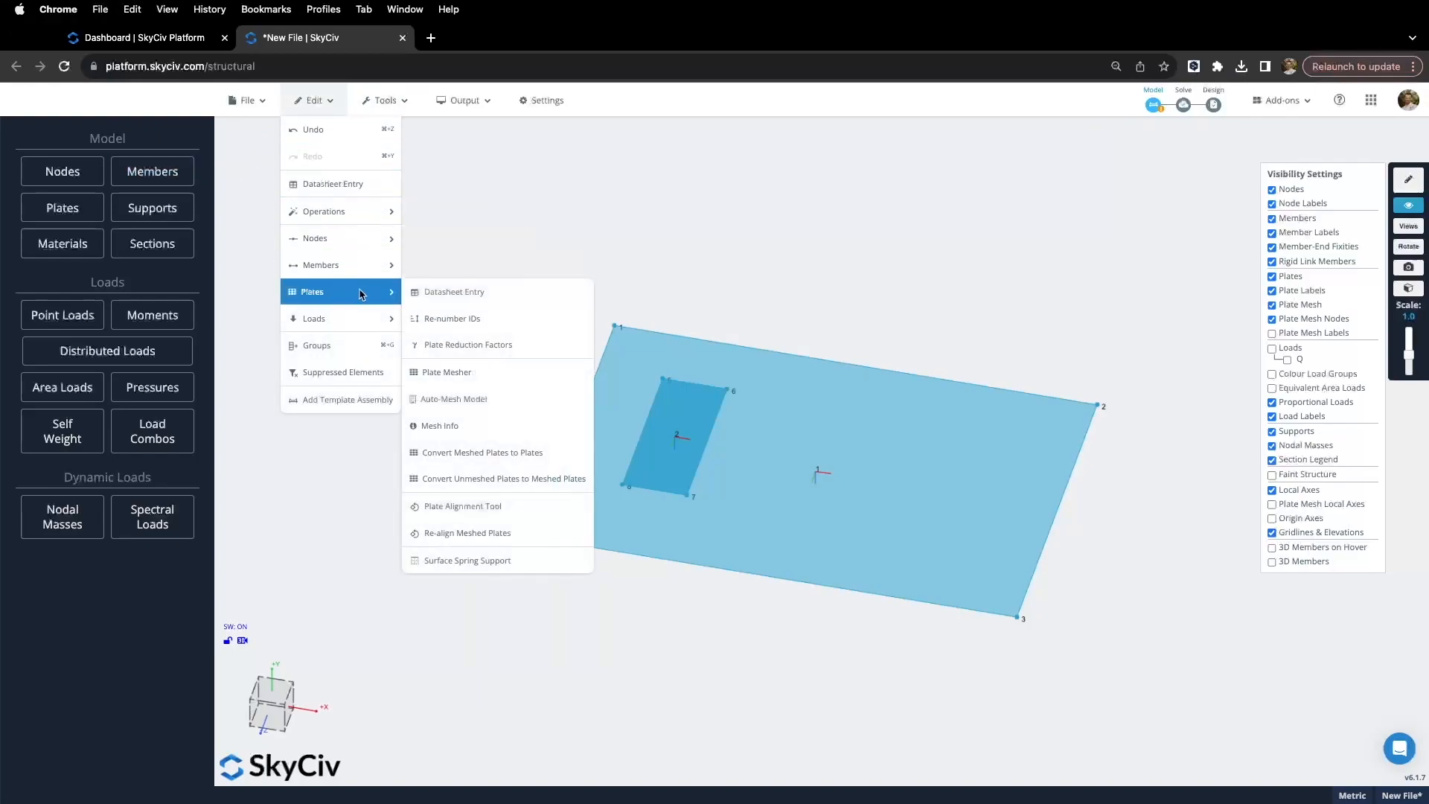
click(503, 508)
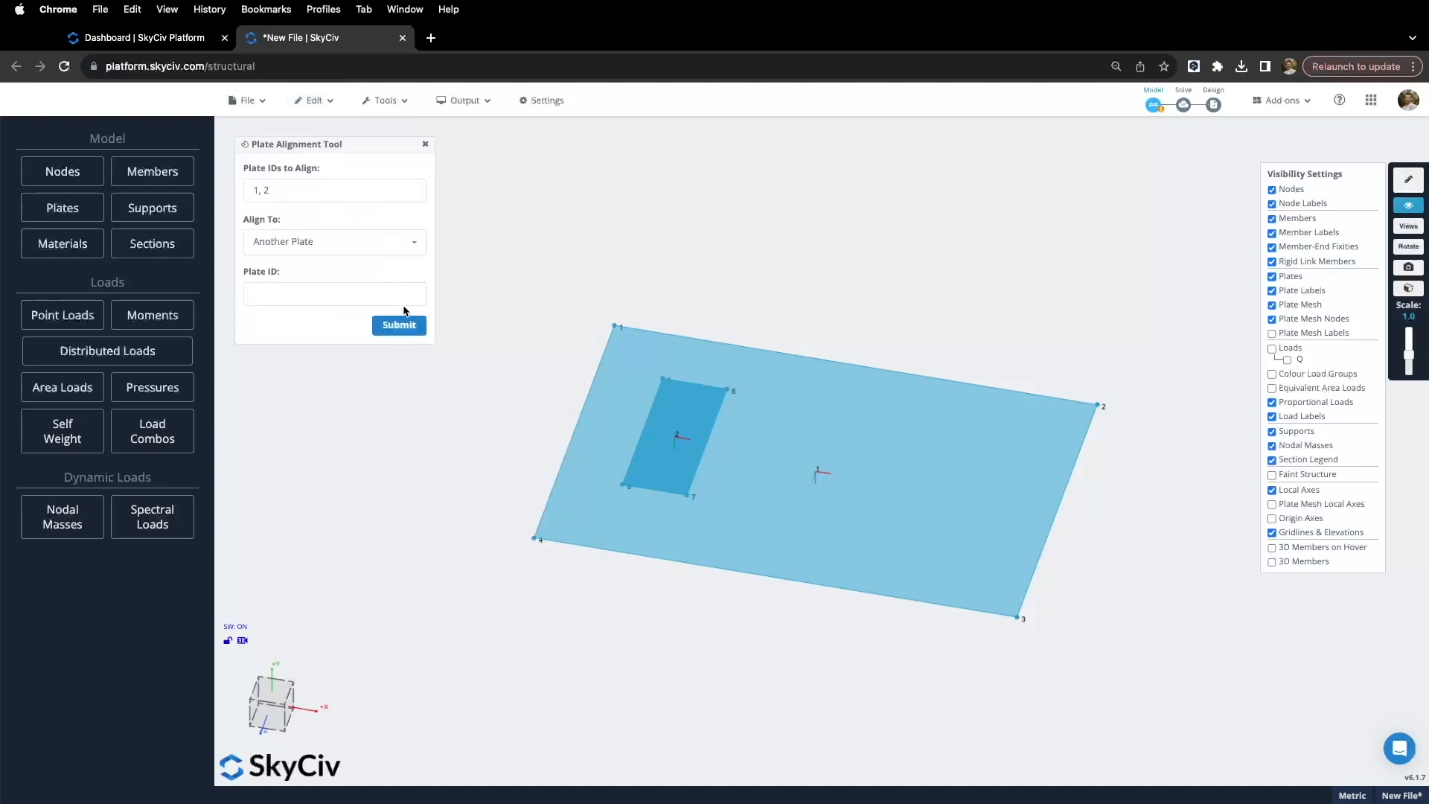
click(396, 242)
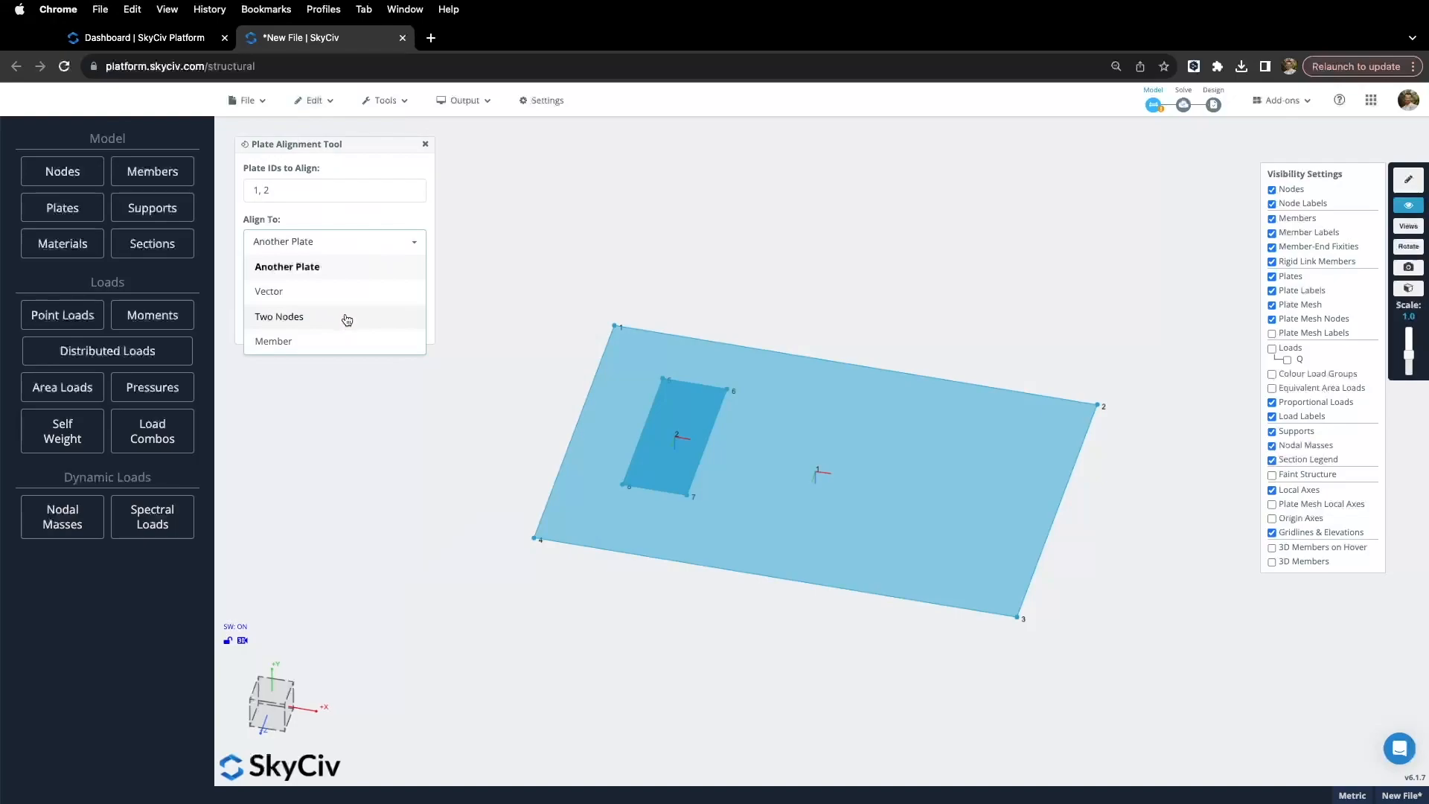
click(361, 249)
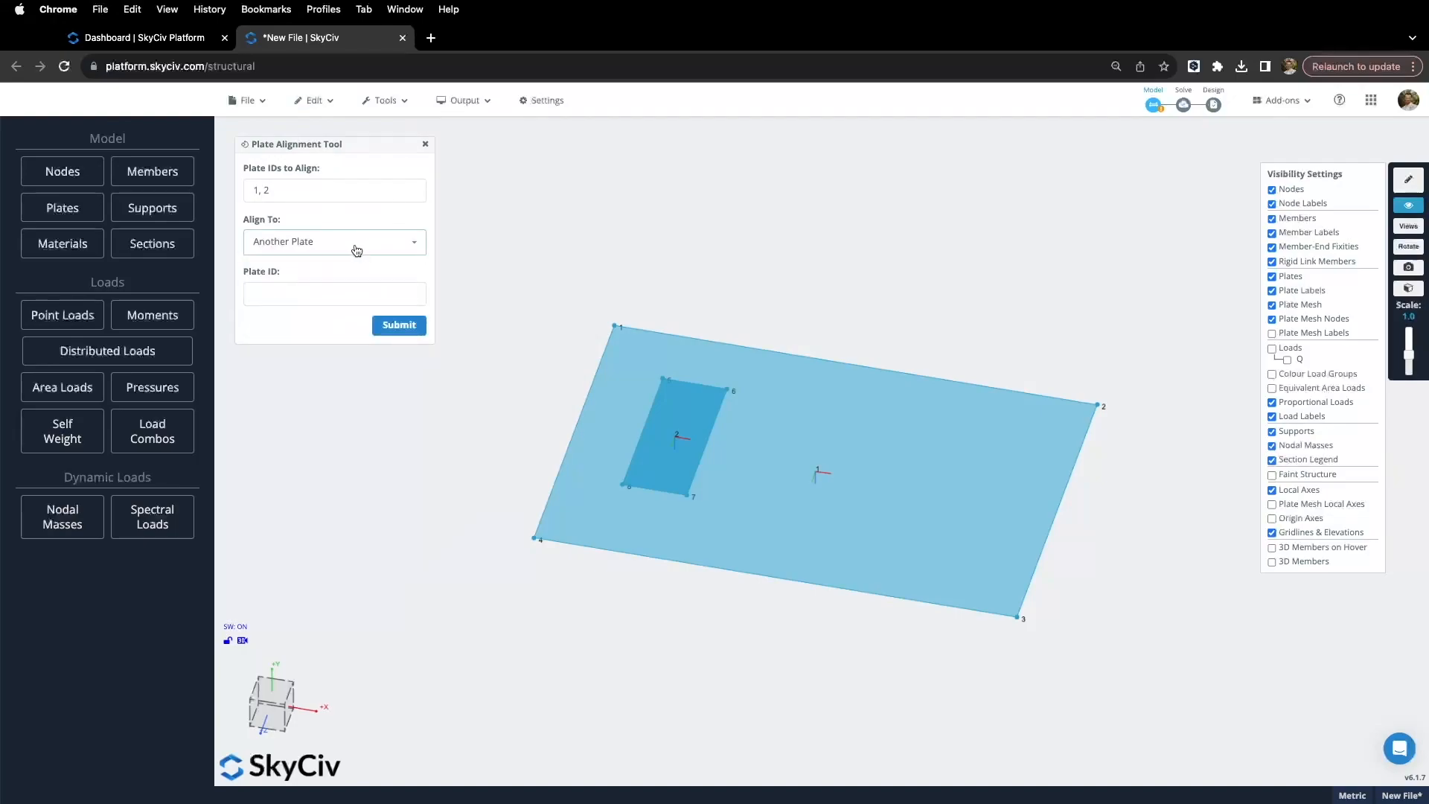
click(357, 253)
click(315, 320)
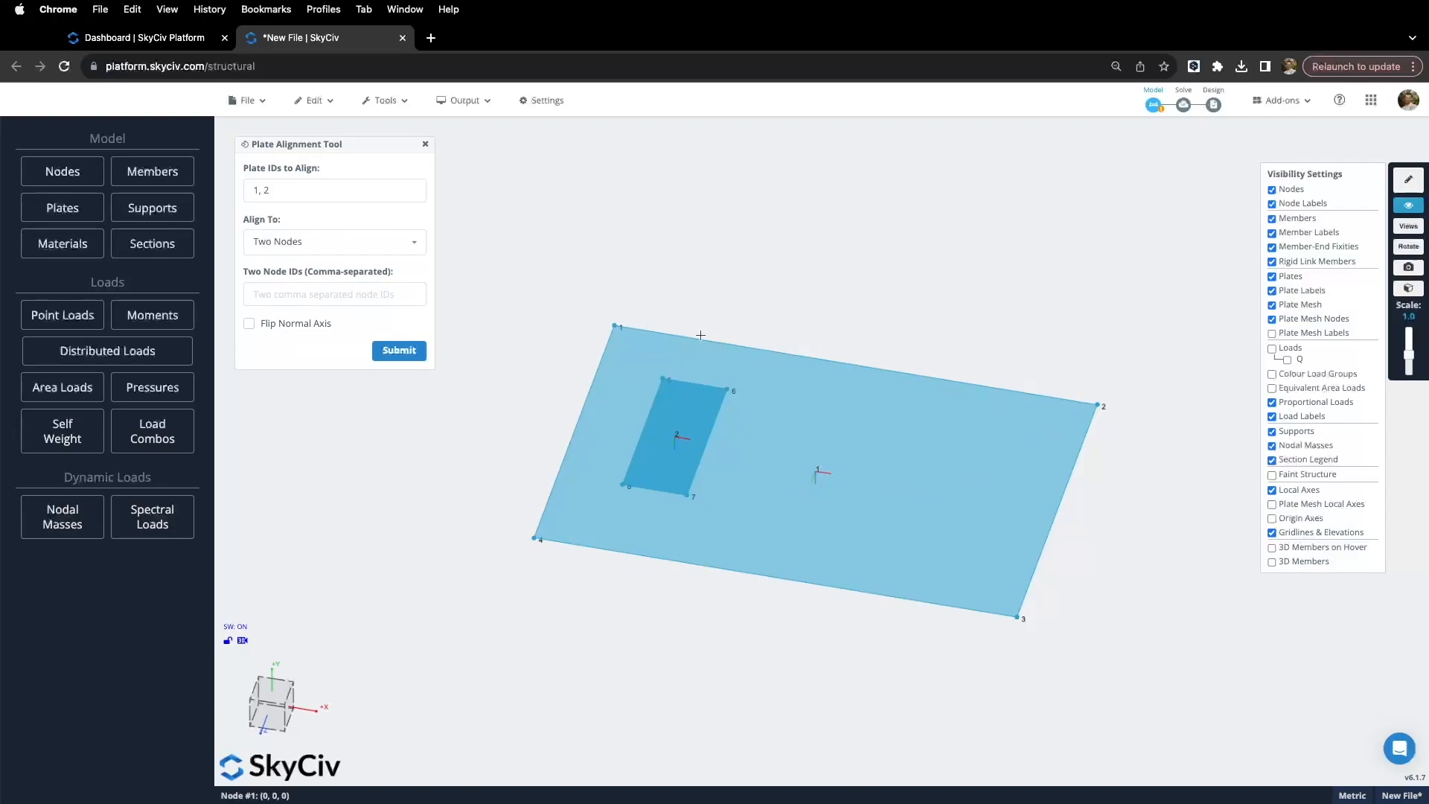
click(312, 298)
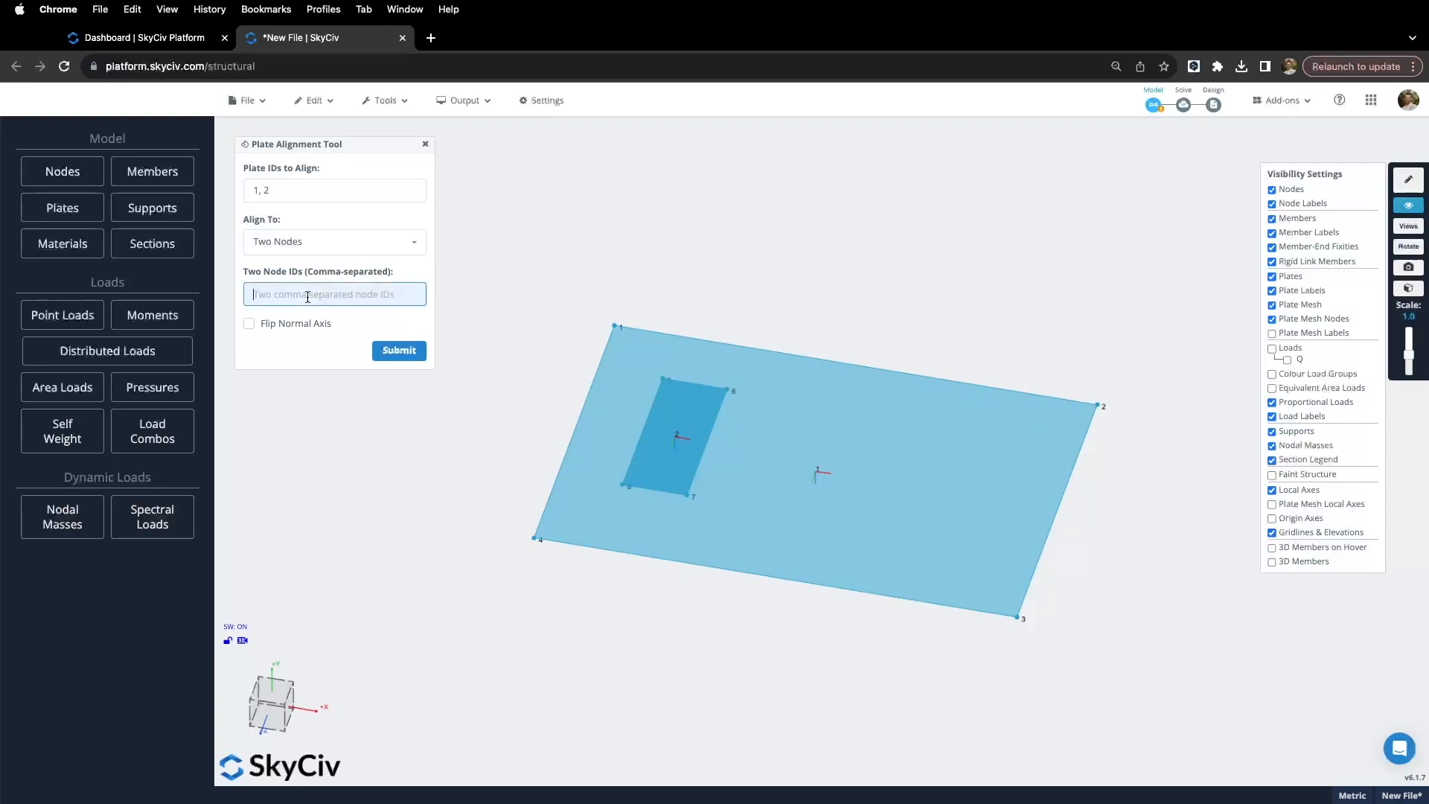
text(1,2)
click(252, 325)
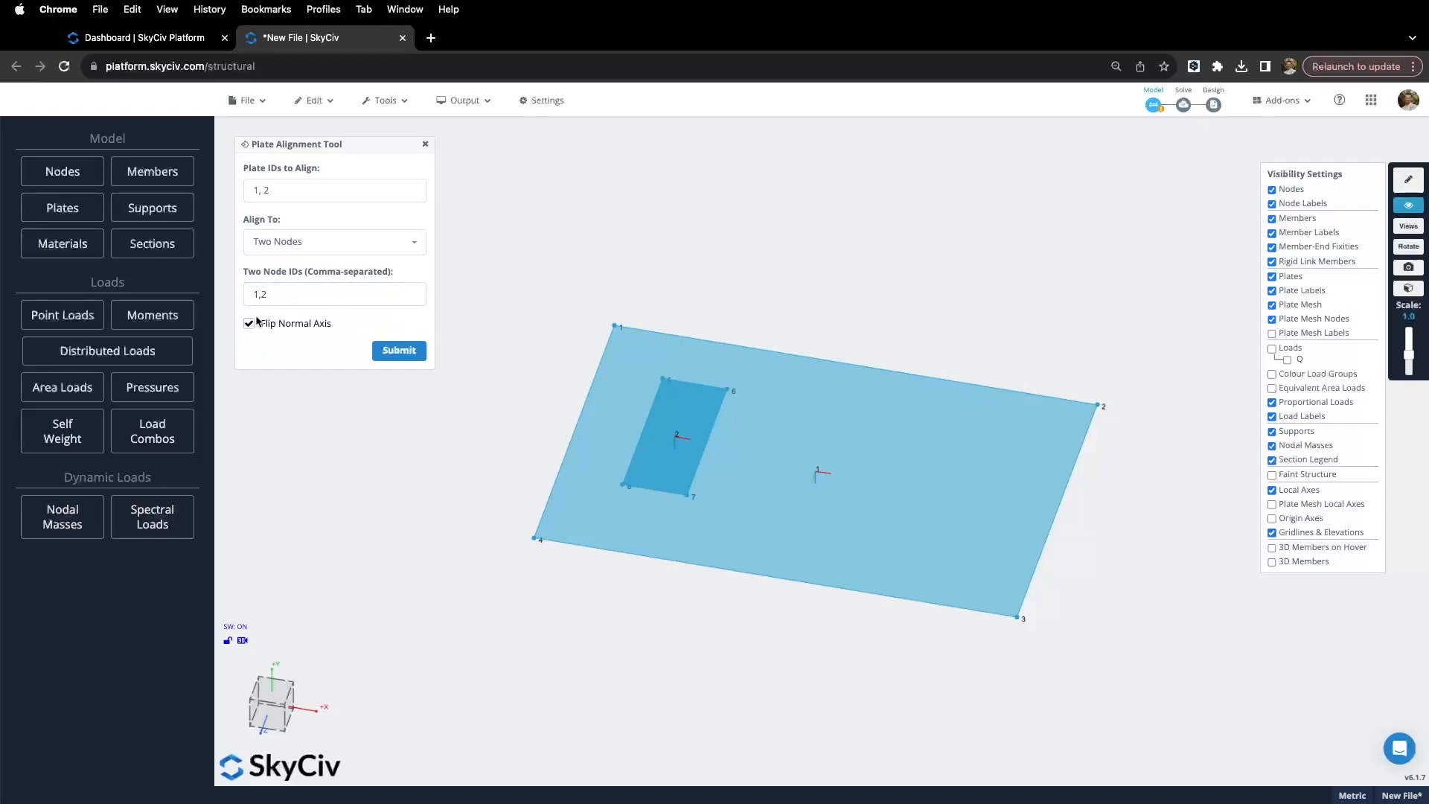
click(402, 353)
Step: Orbit to a top view of the plates and bring up the Plate Mesher
drag(505, 442, 476, 458)
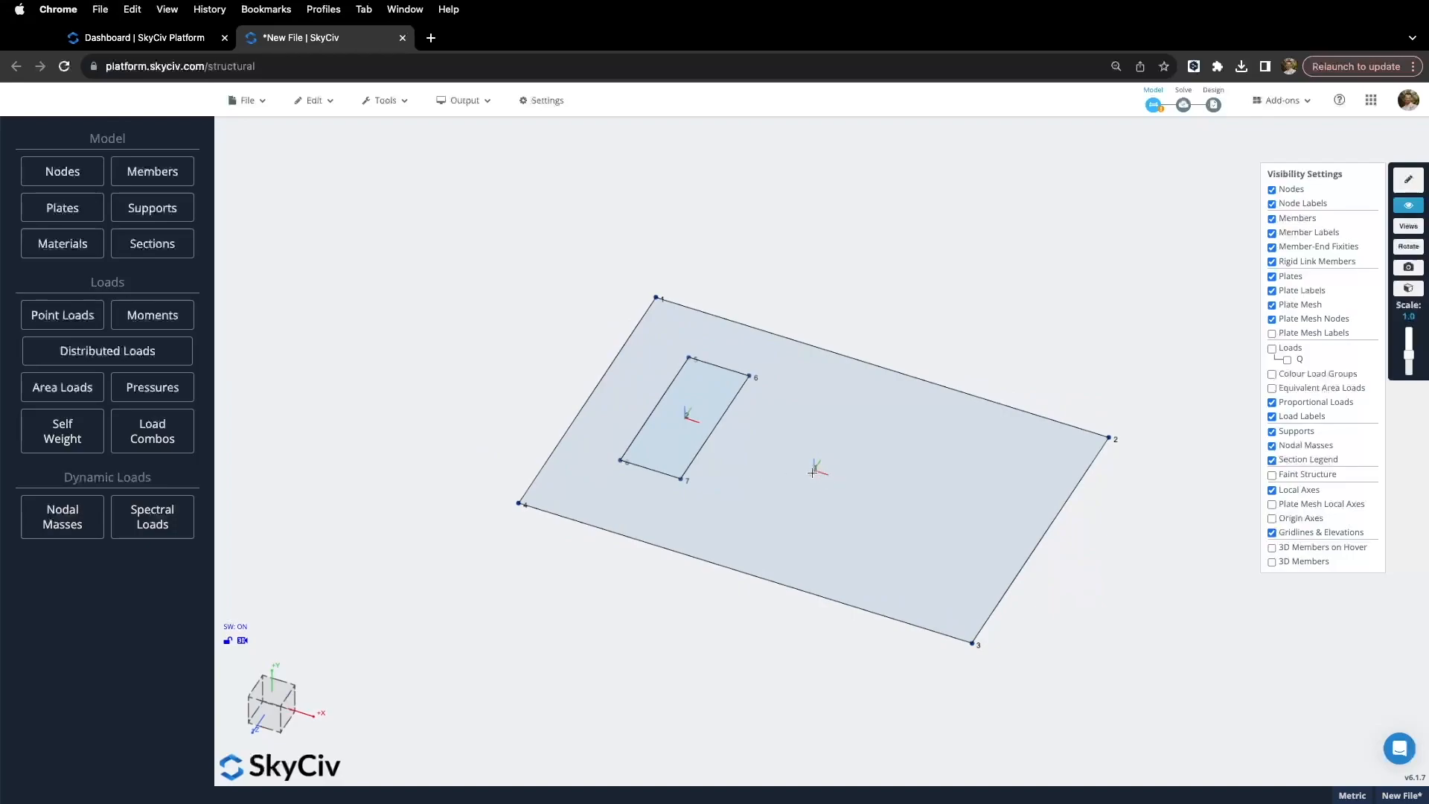
drag(742, 593, 750, 555)
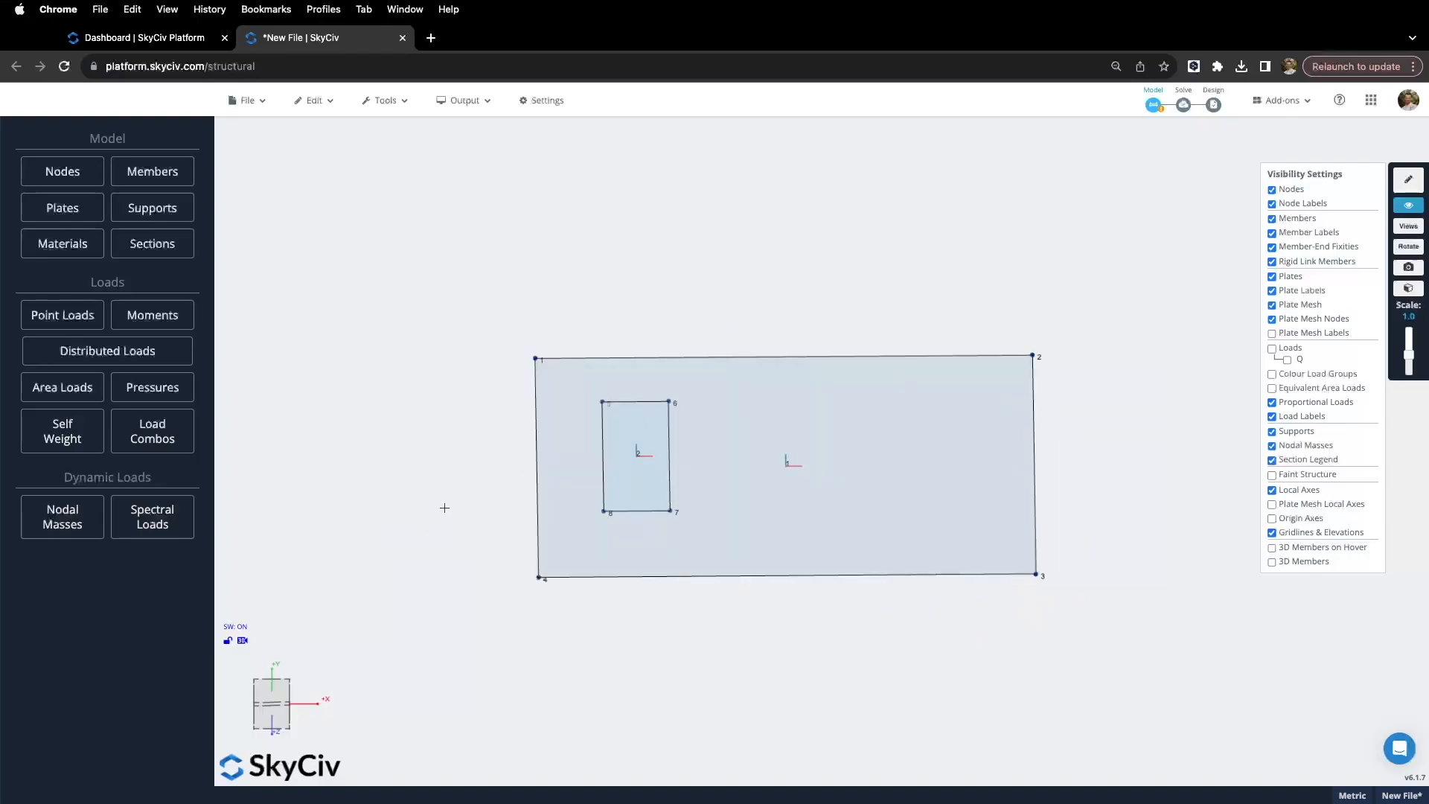
right_click(747, 467)
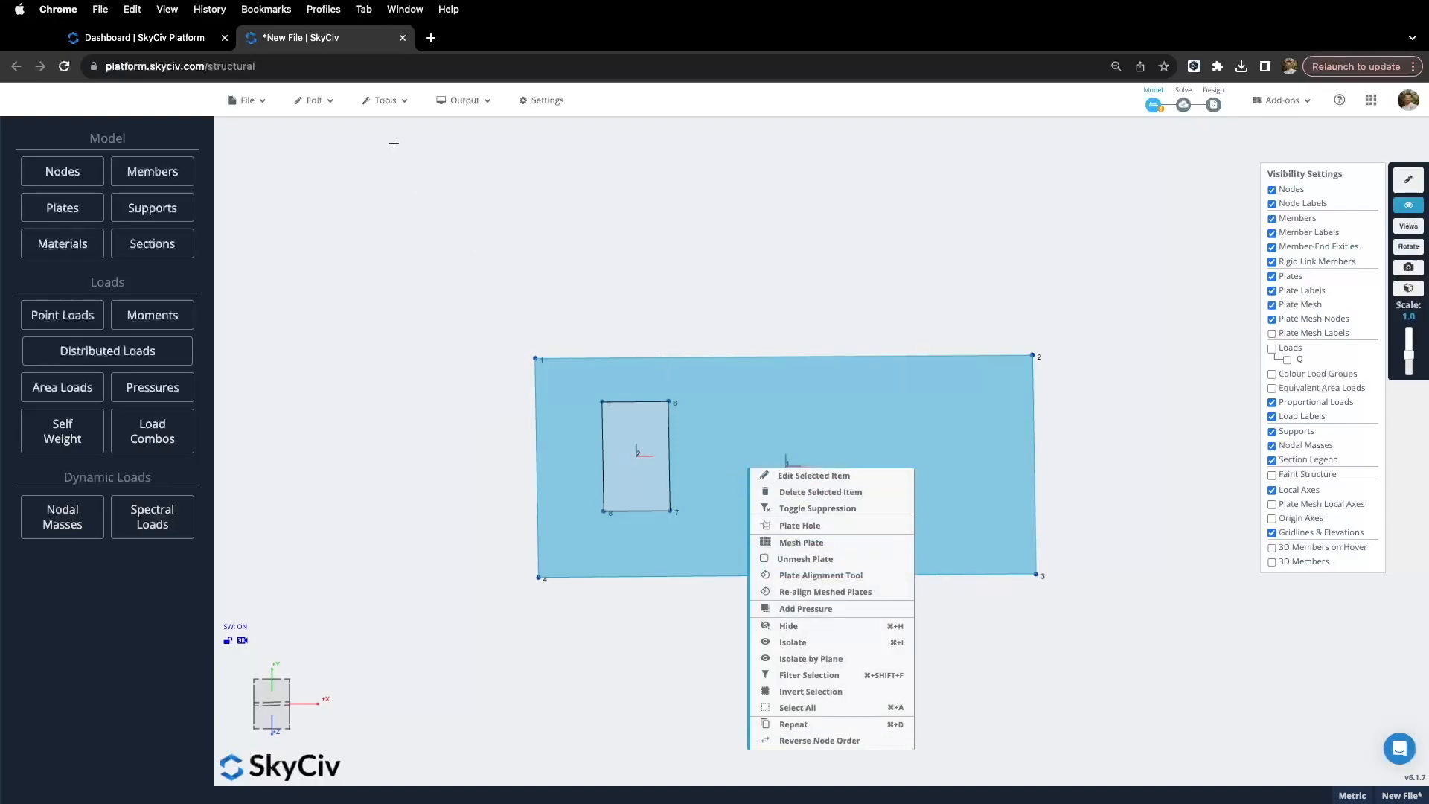
click(325, 102)
click(472, 367)
click(453, 417)
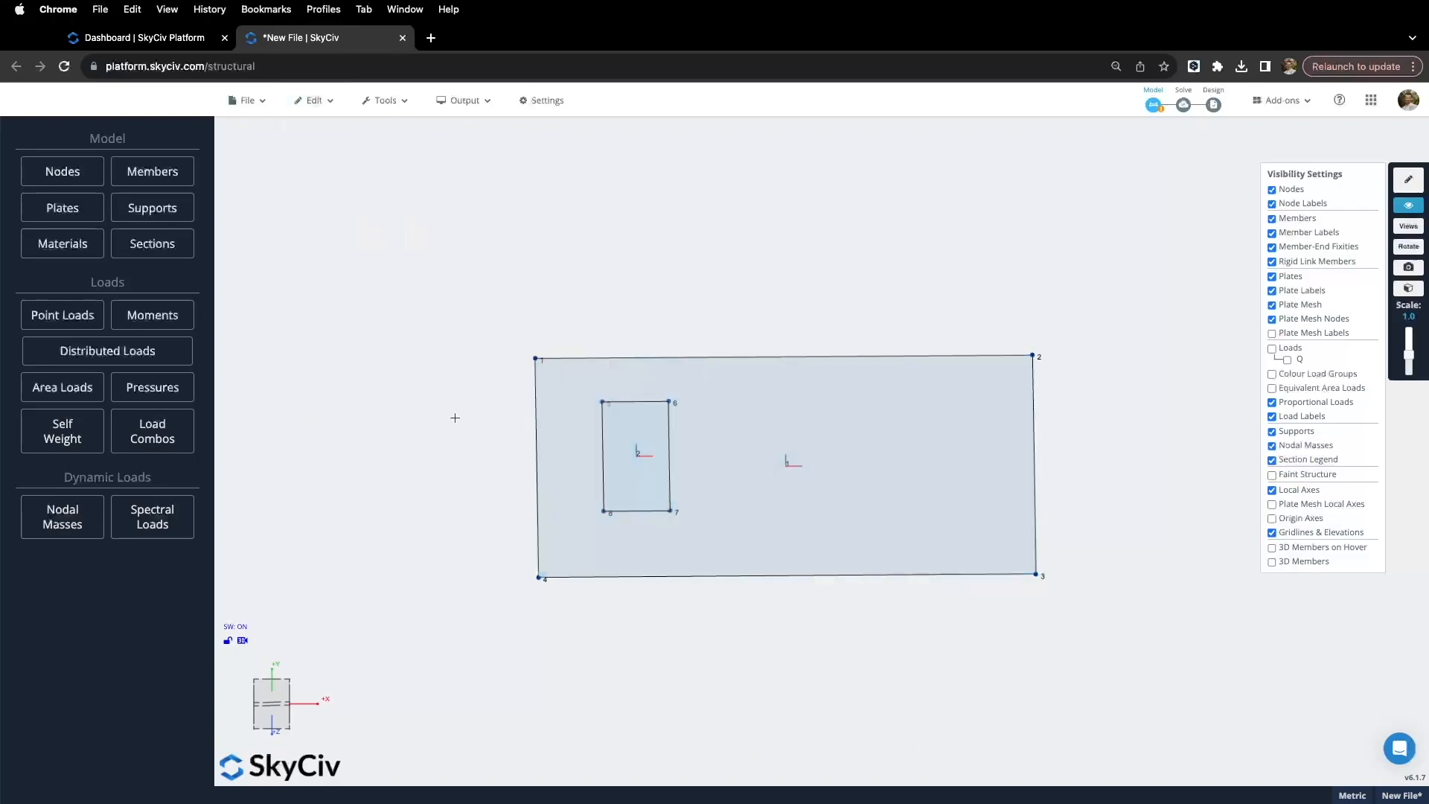
mouse_move(313, 101)
mouse_move(346, 292)
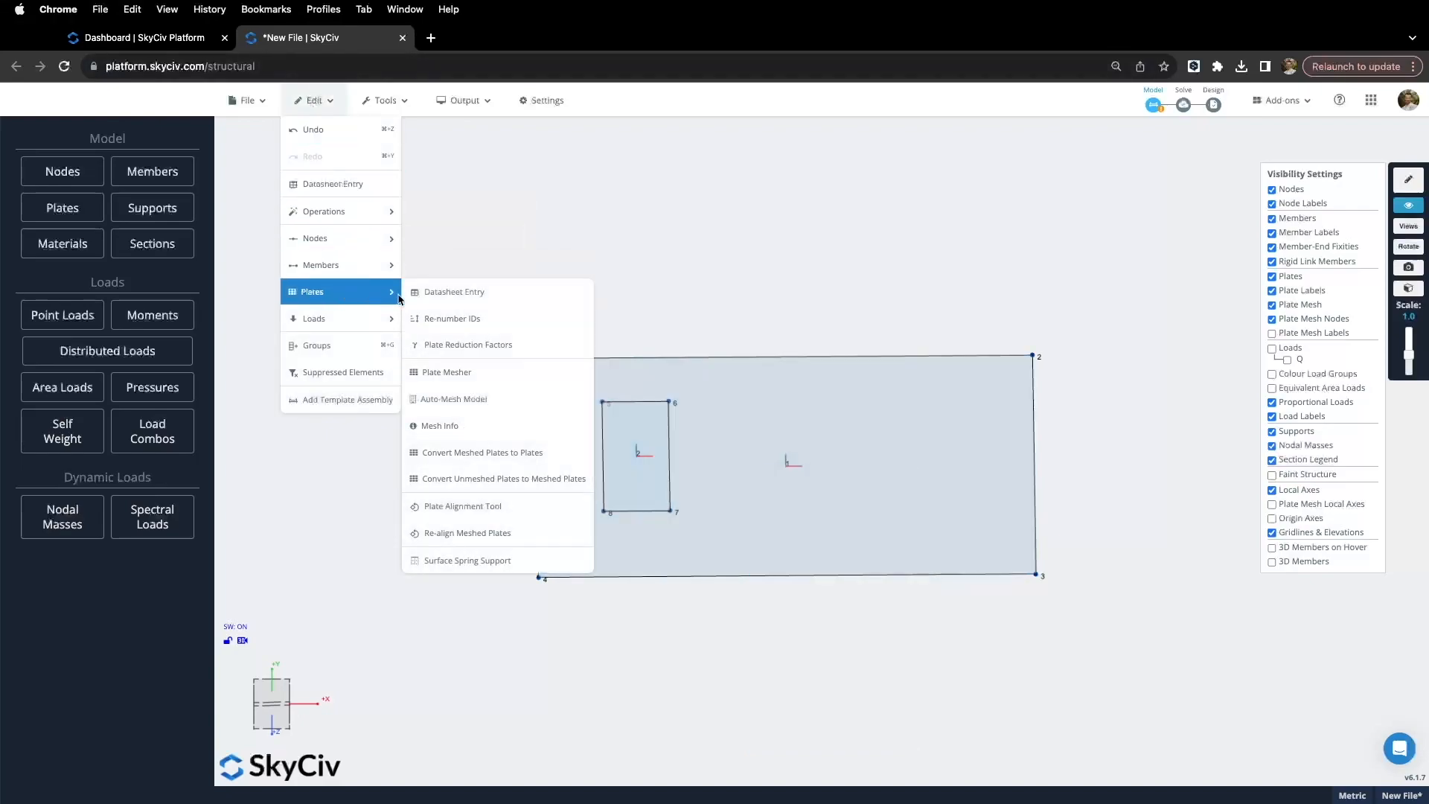
click(475, 372)
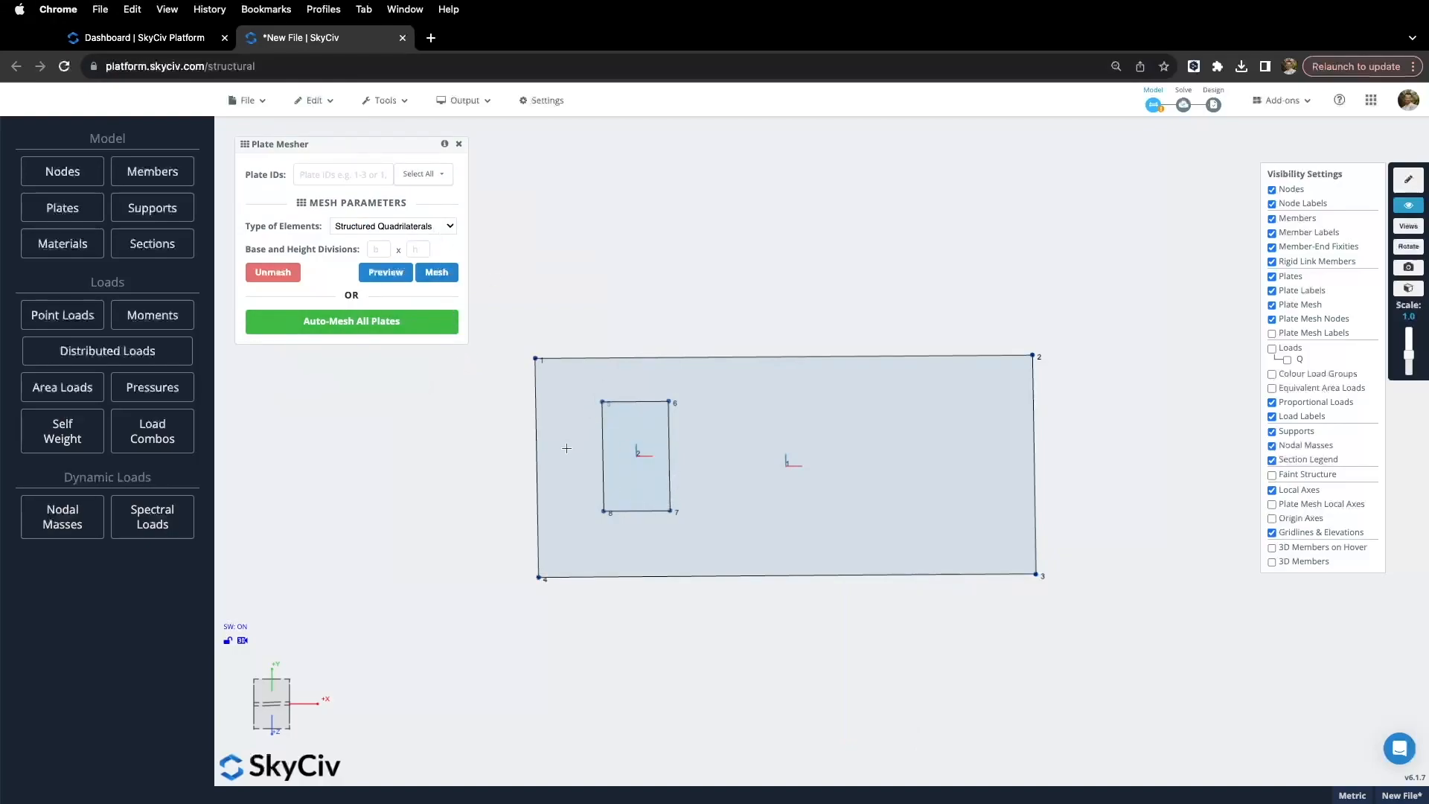
Step: Choose unstructured quadrilateral elements with a 0.5 m physical element size
click(421, 228)
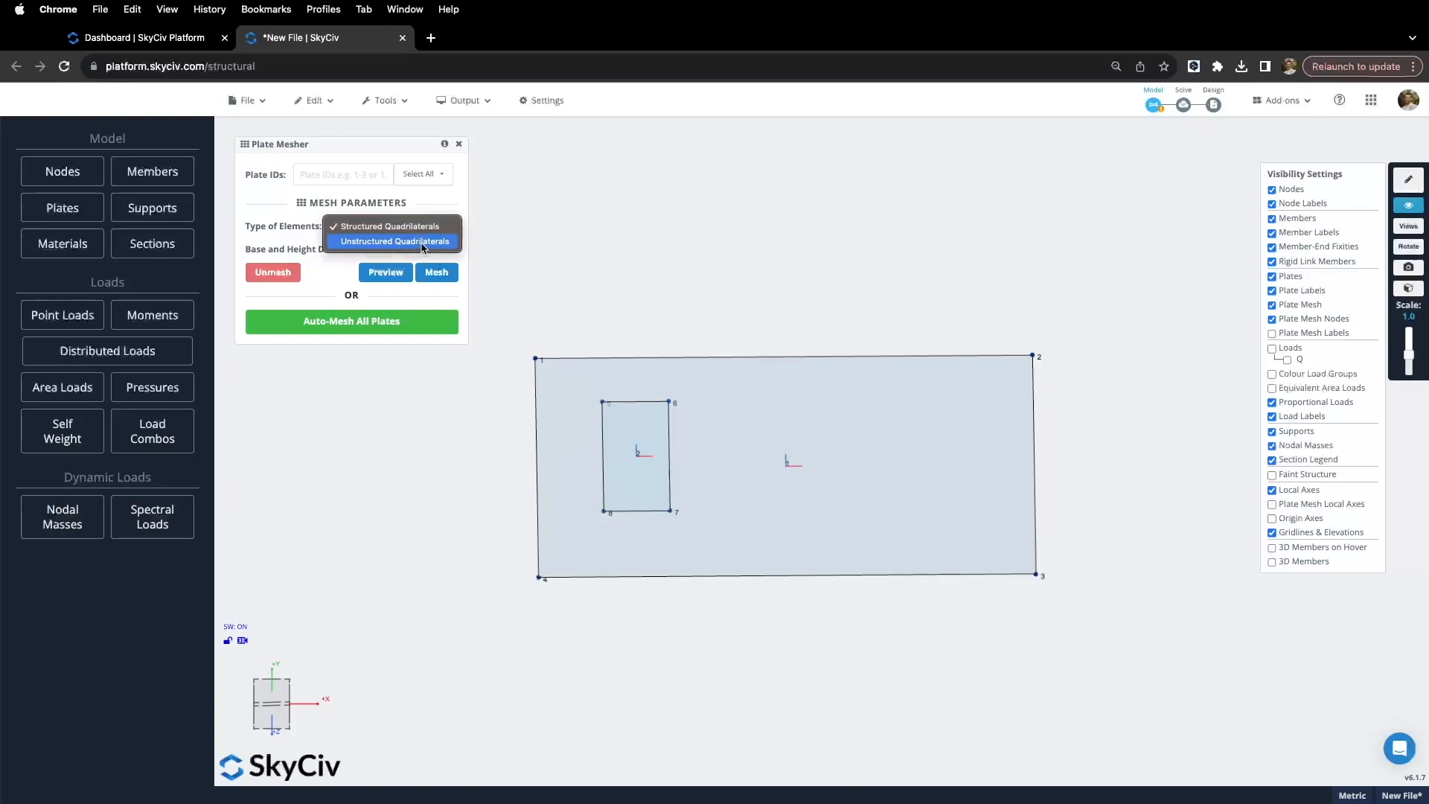
click(422, 243)
click(317, 272)
mouse_move(316, 274)
mouse_down()
mouse_move(389, 279)
mouse_move(317, 275)
mouse_move(324, 301)
mouse_up()
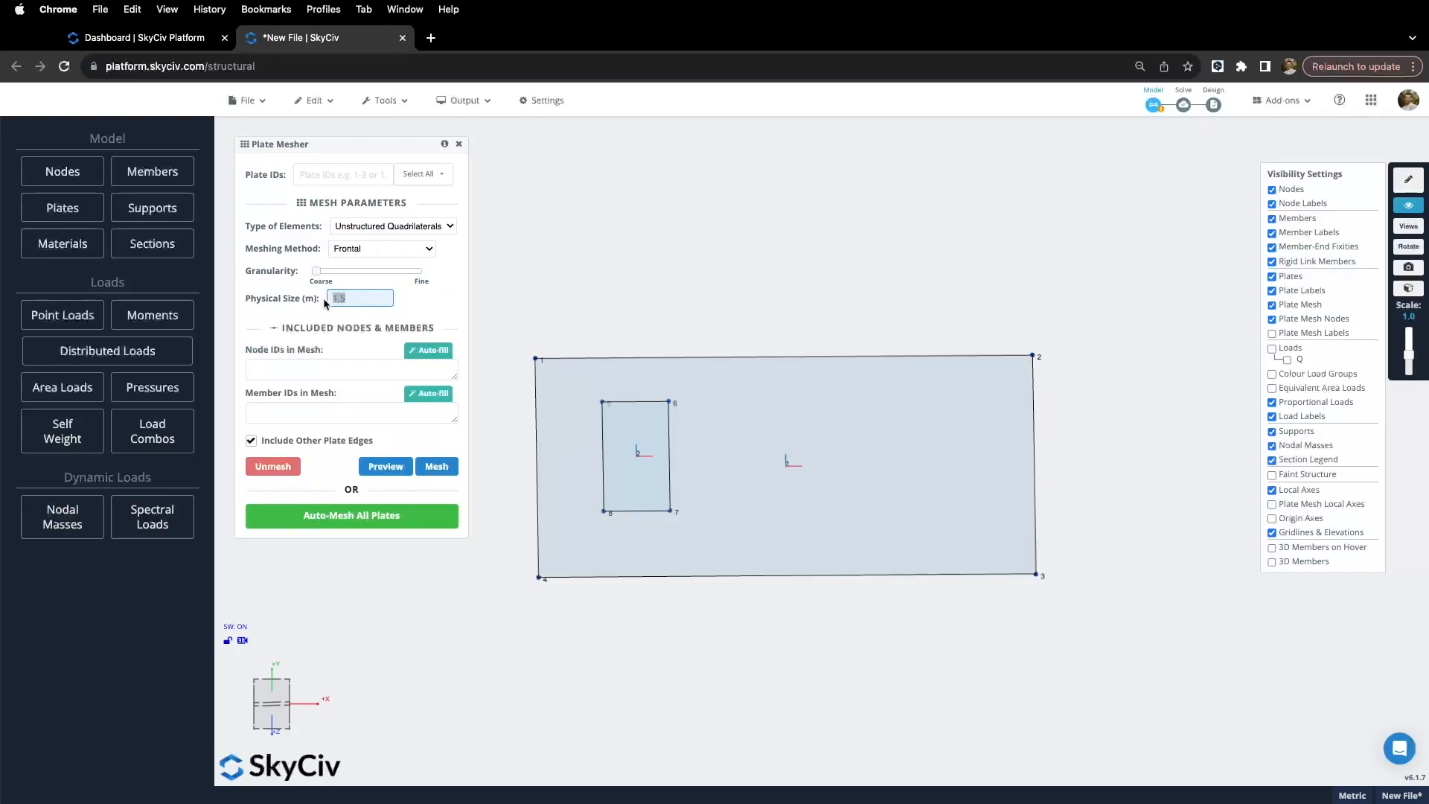
key(BackSpace)
text(0.5)
click(393, 466)
Step: Mesh All plates, preview the result and commit the mesh
click(358, 171)
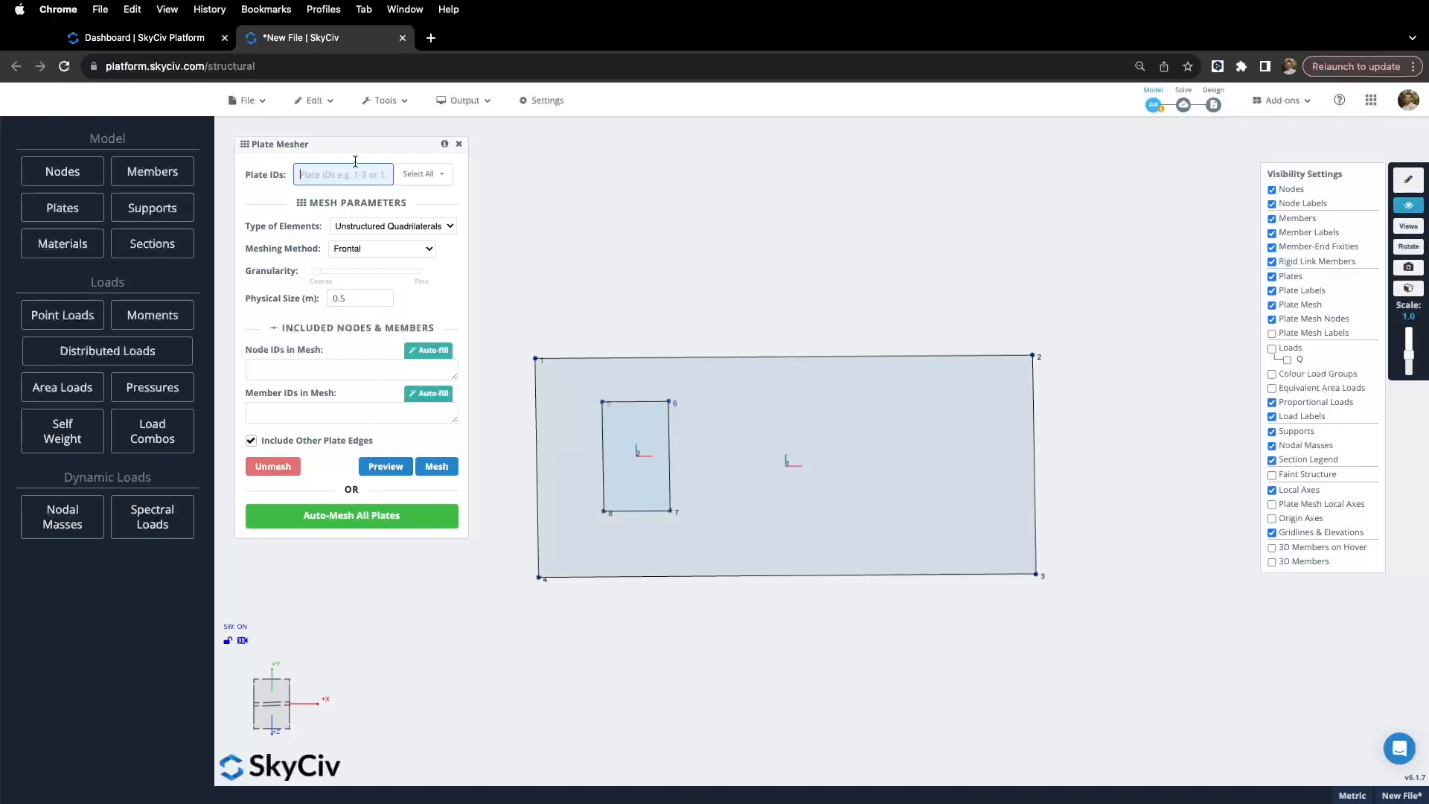
text(All)
click(397, 469)
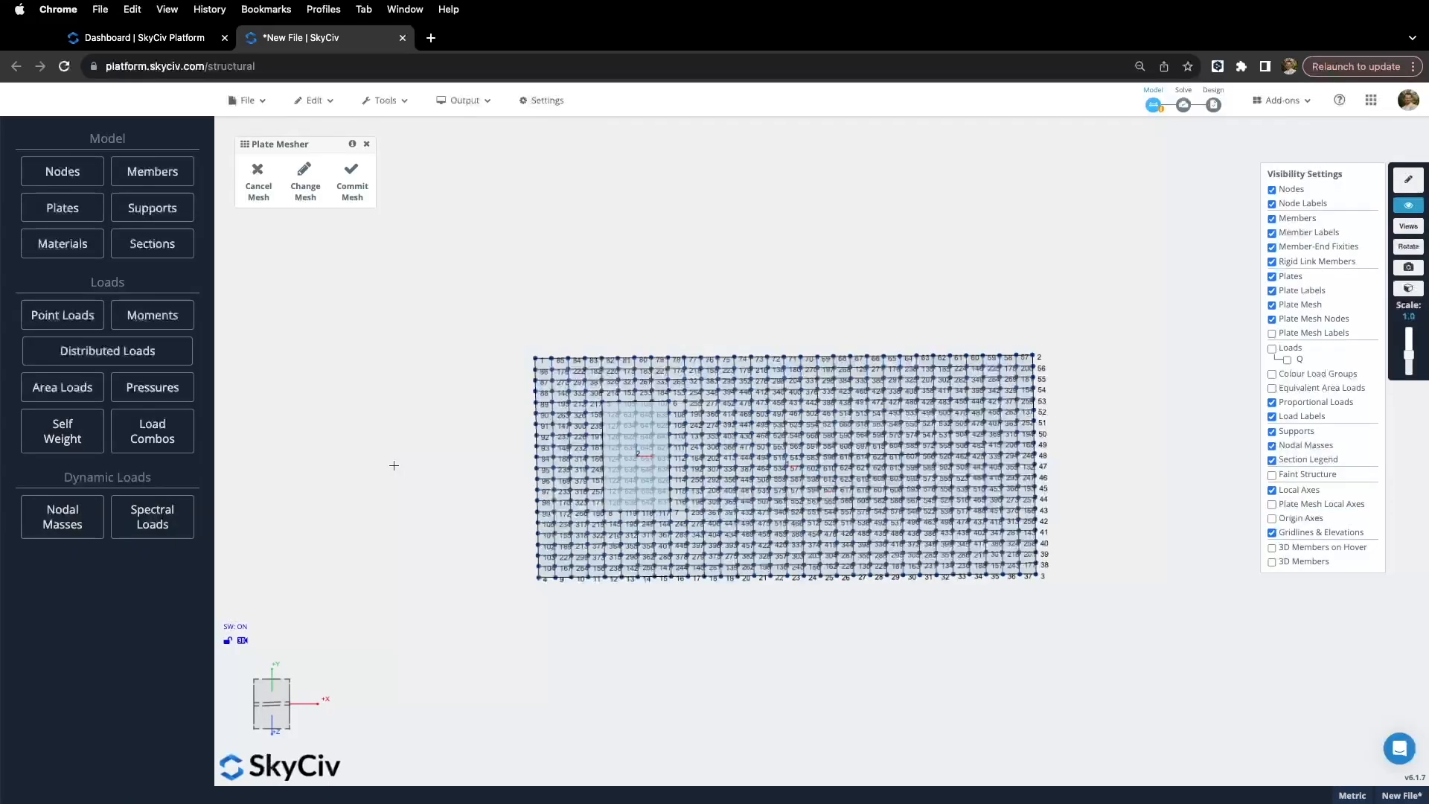
drag(449, 478, 450, 511)
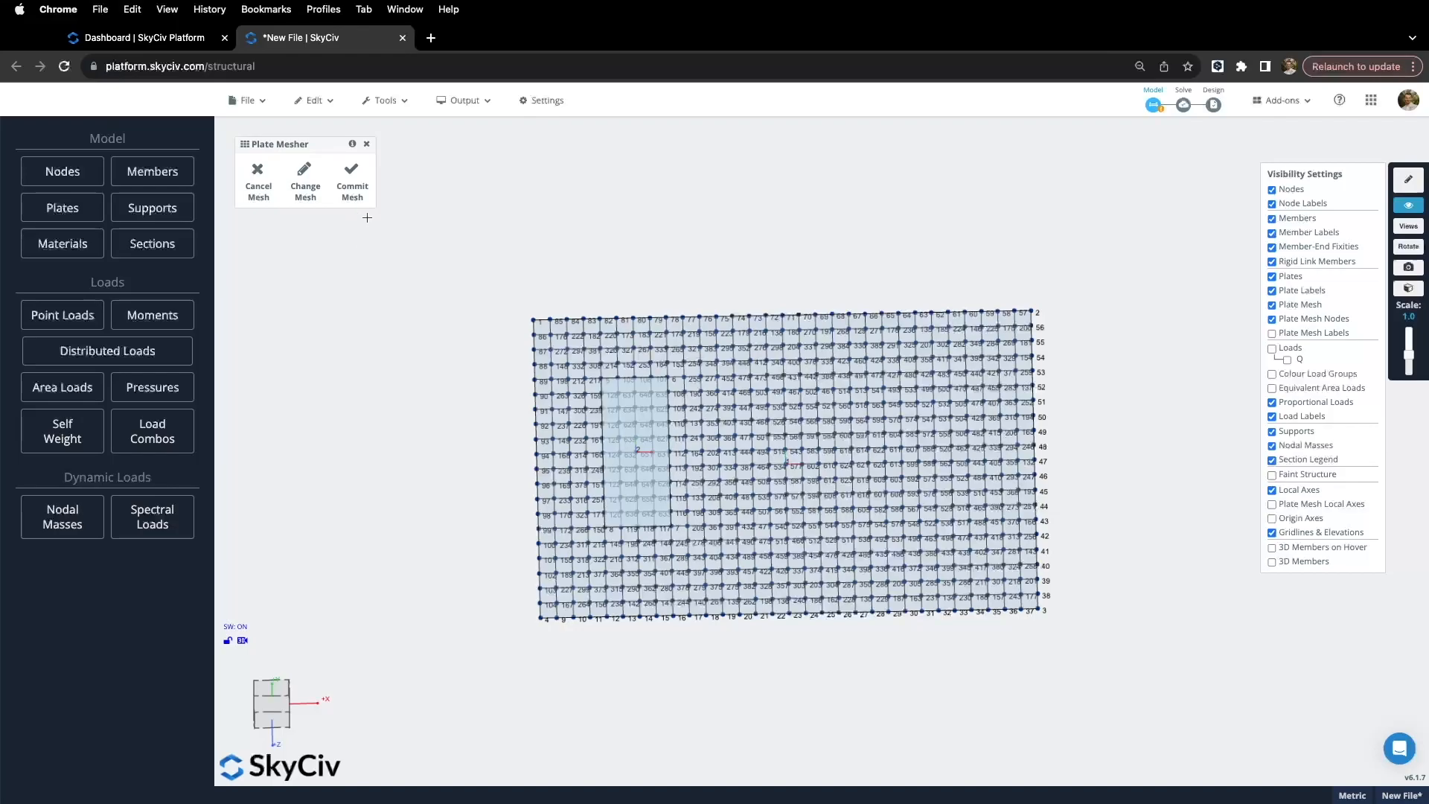
click(352, 181)
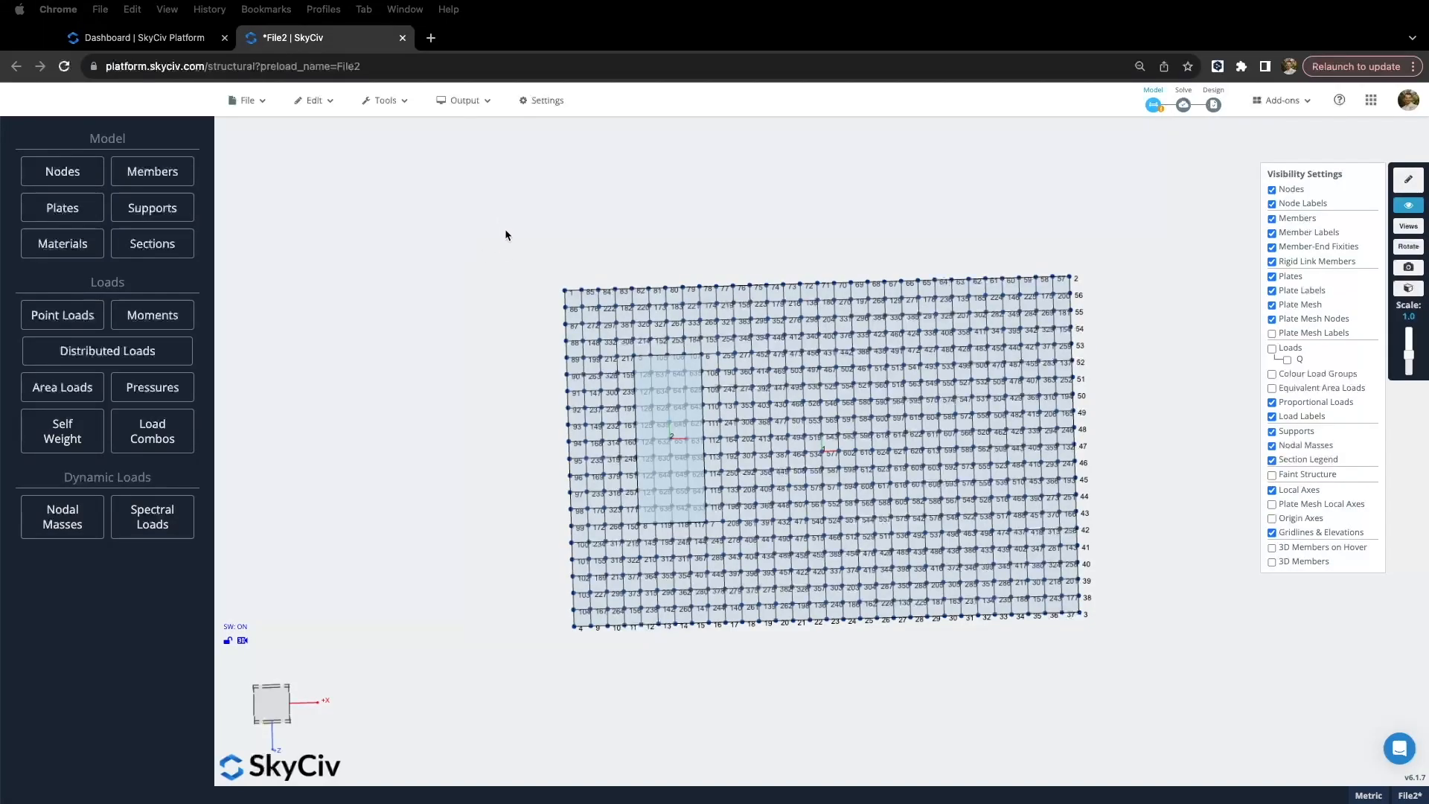
Step: Select the meshed plates and start a surface spring support for them
click(484, 221)
drag(498, 237, 1102, 688)
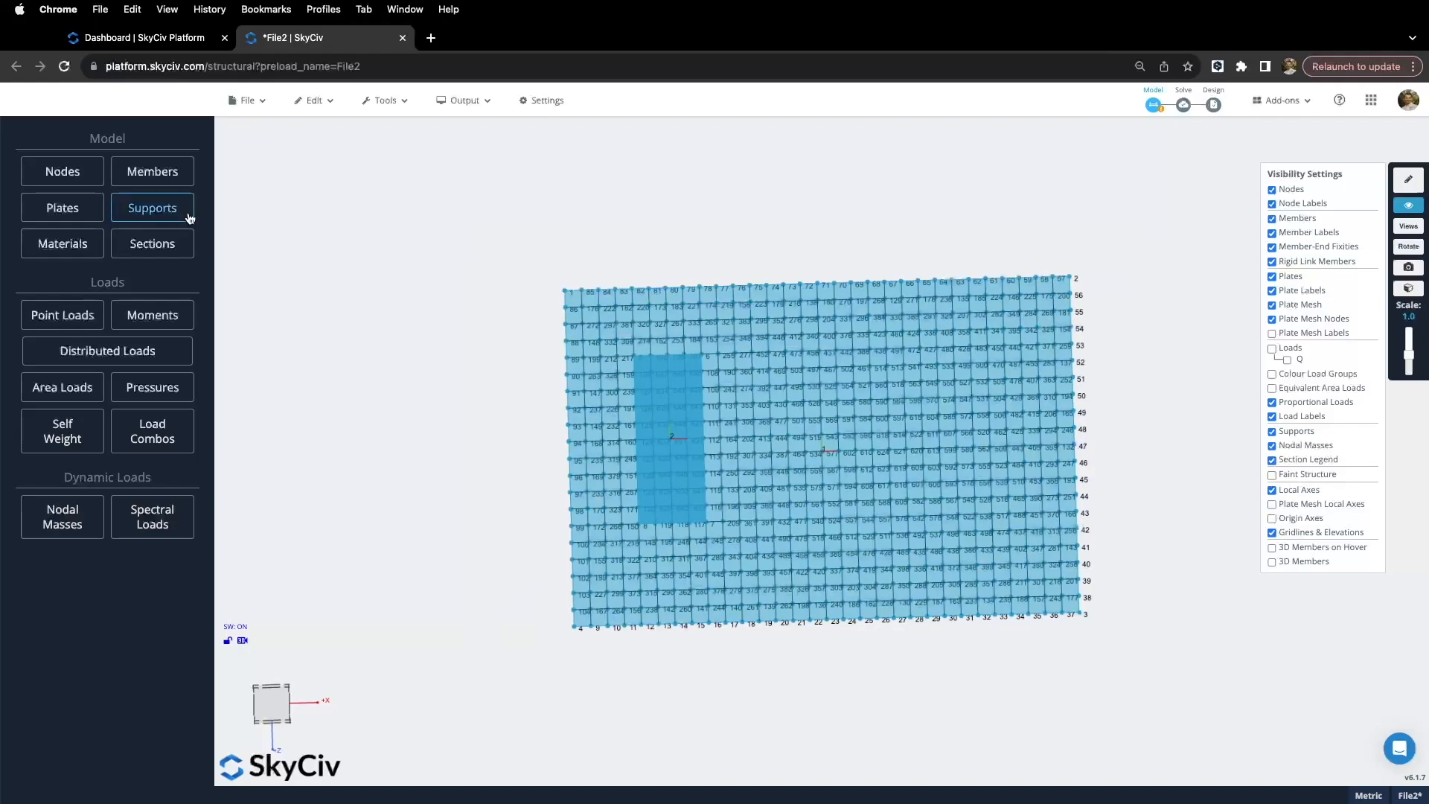
click(165, 210)
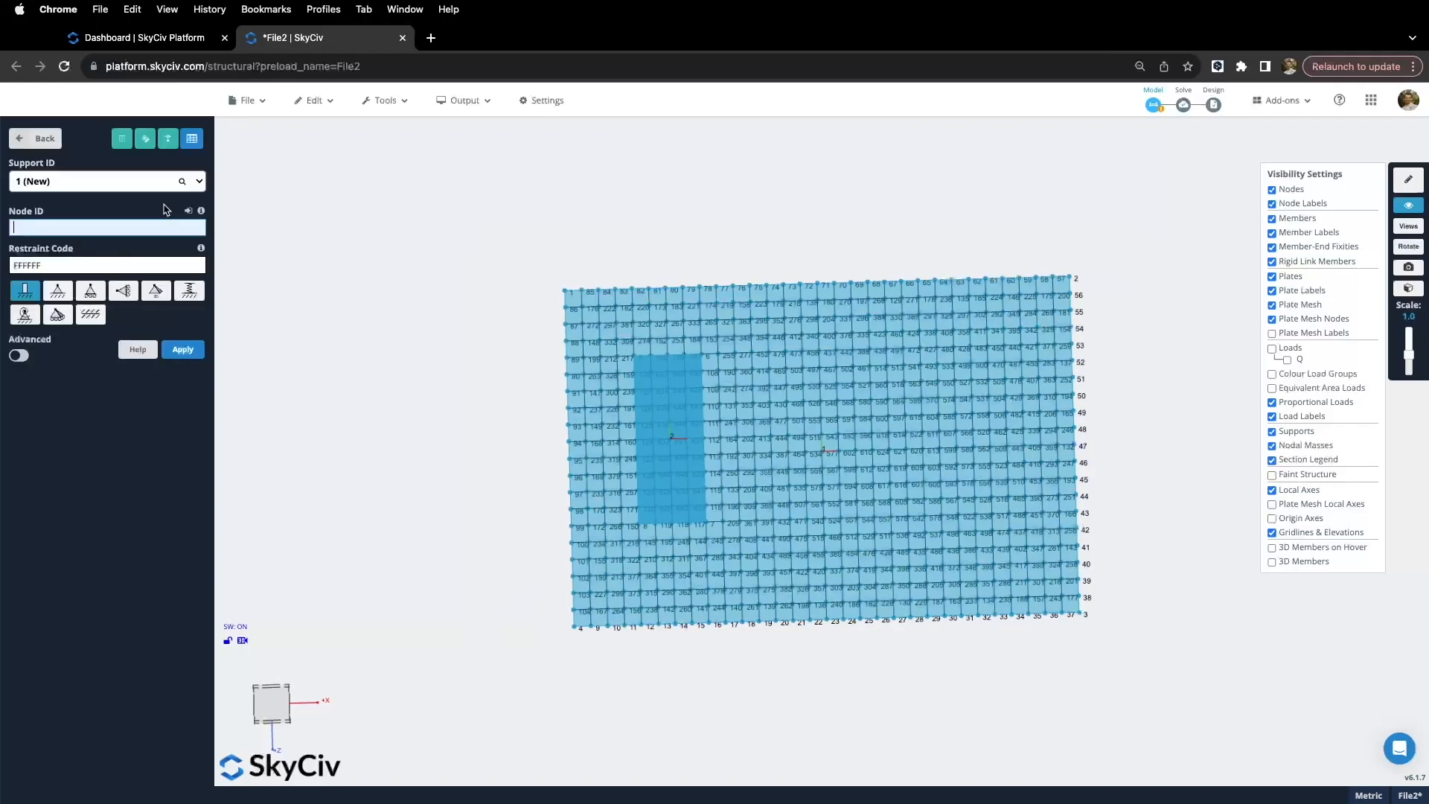
click(121, 139)
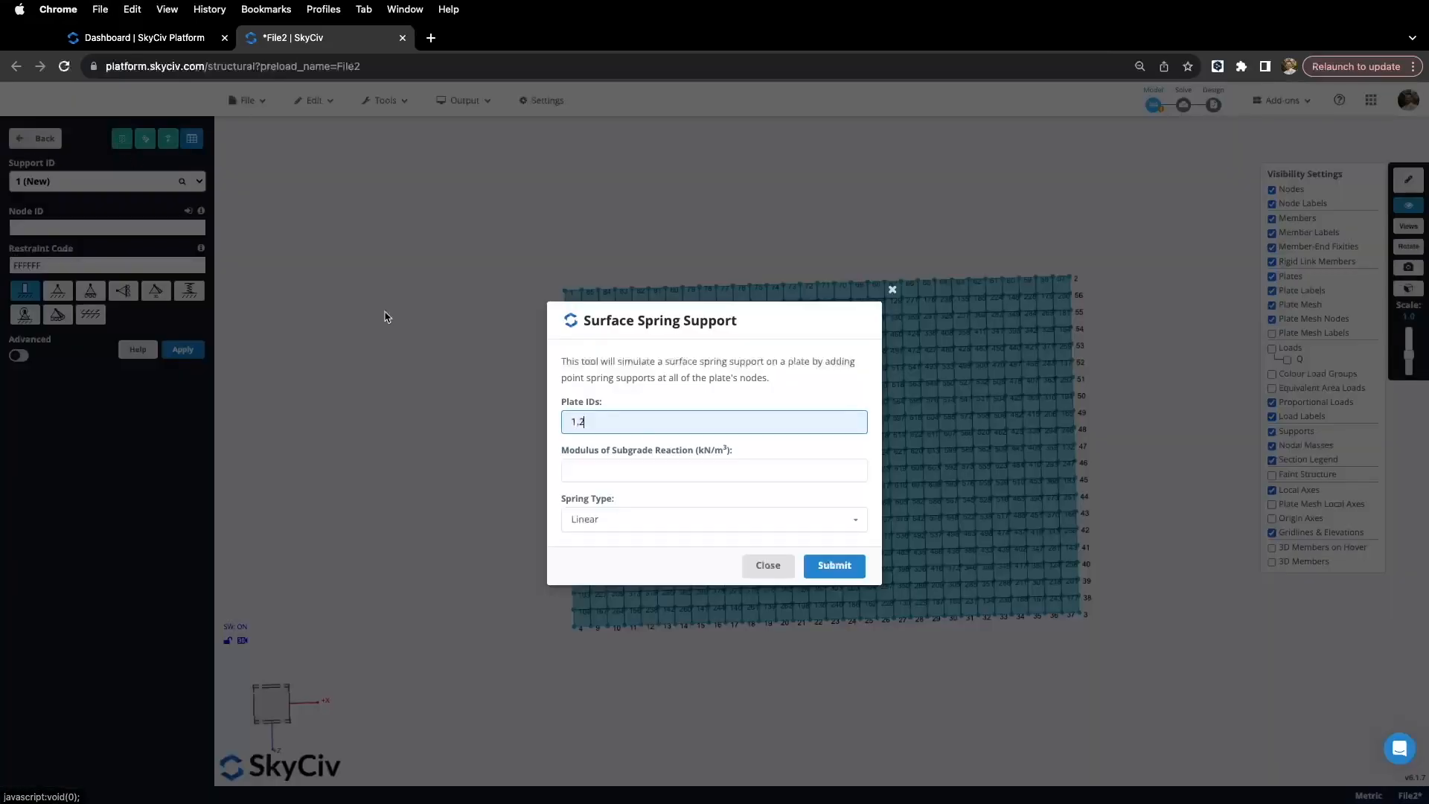
drag(653, 330, 512, 291)
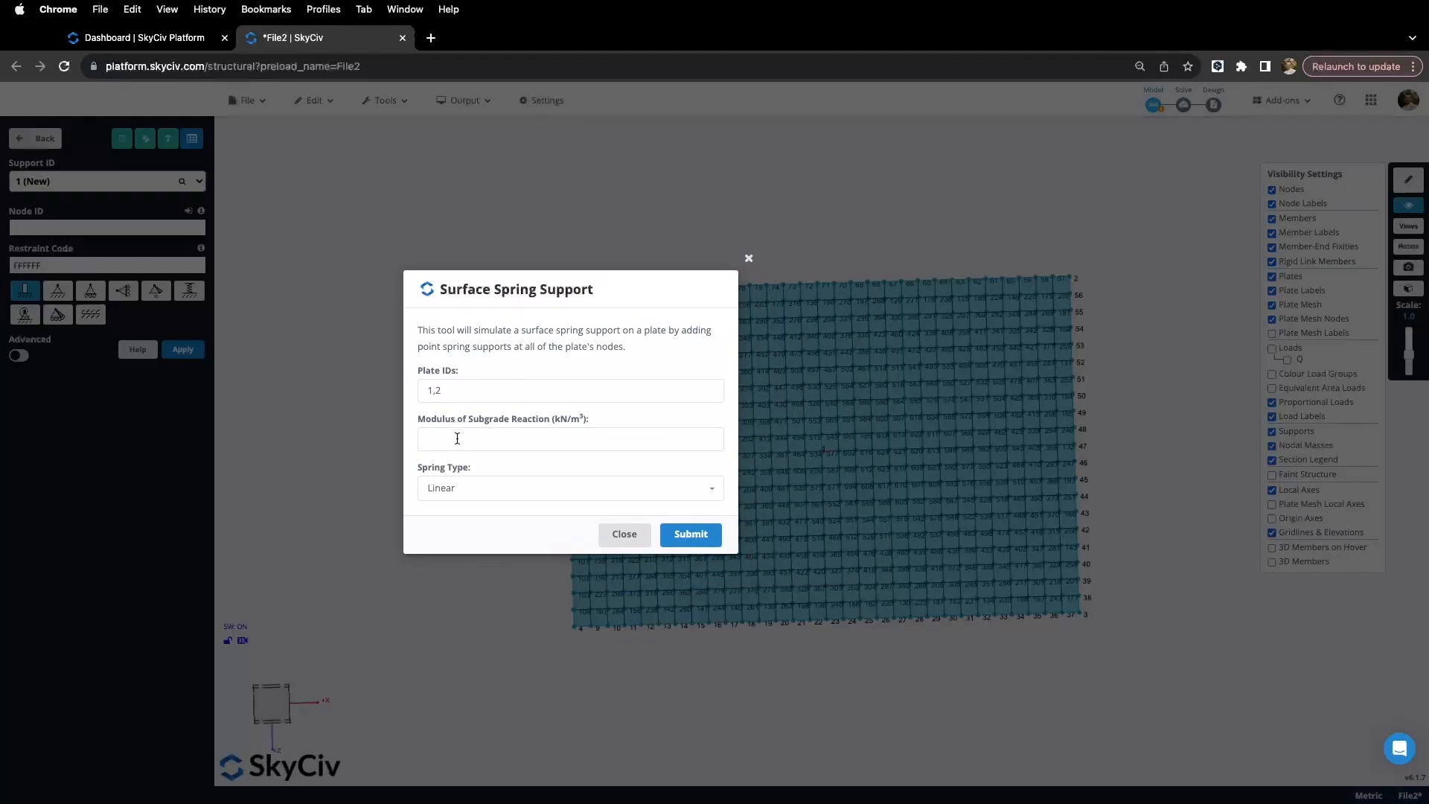
click(452, 390)
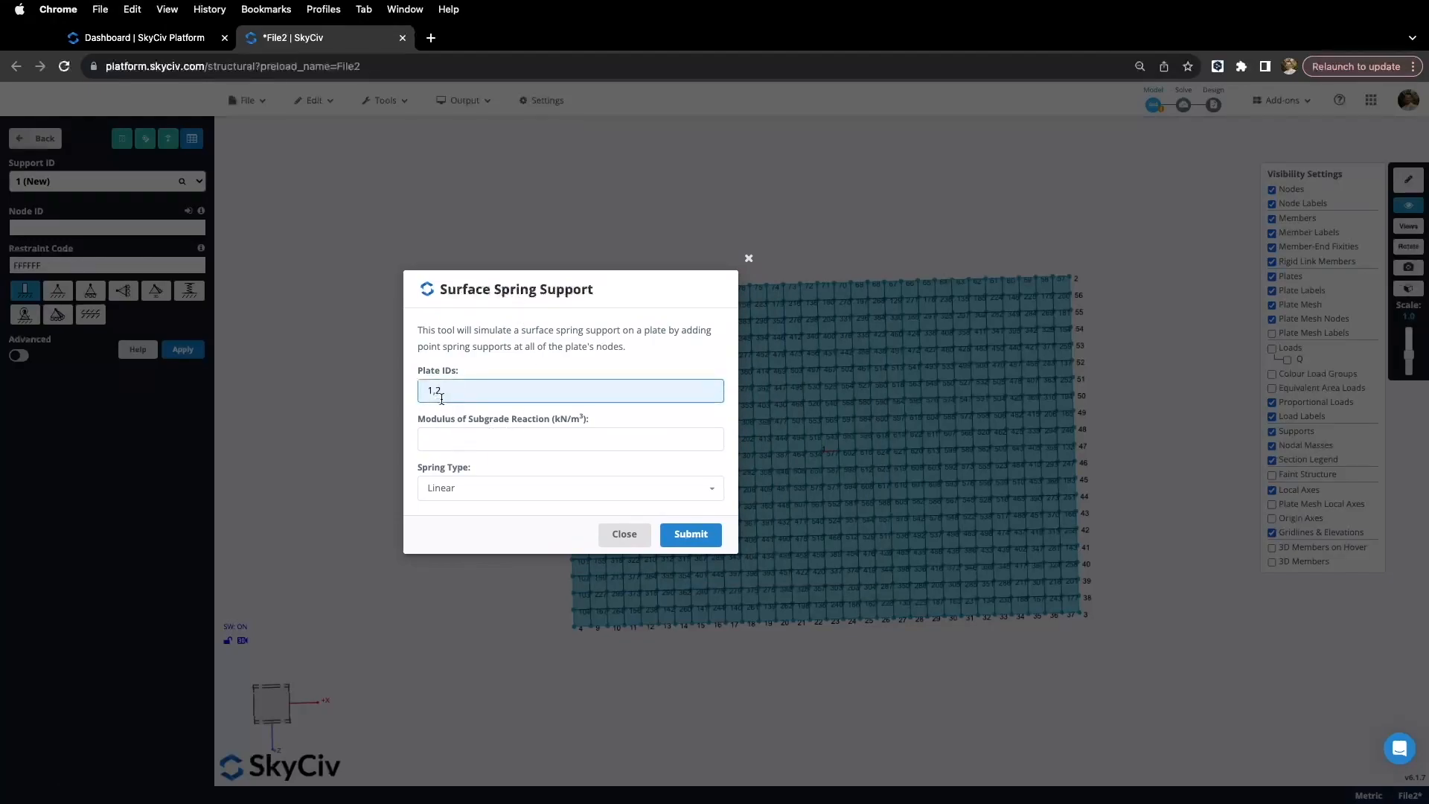
Step: Add compression-only surface springs with a 25000 kN/m³ subgrade modulus
click(453, 440)
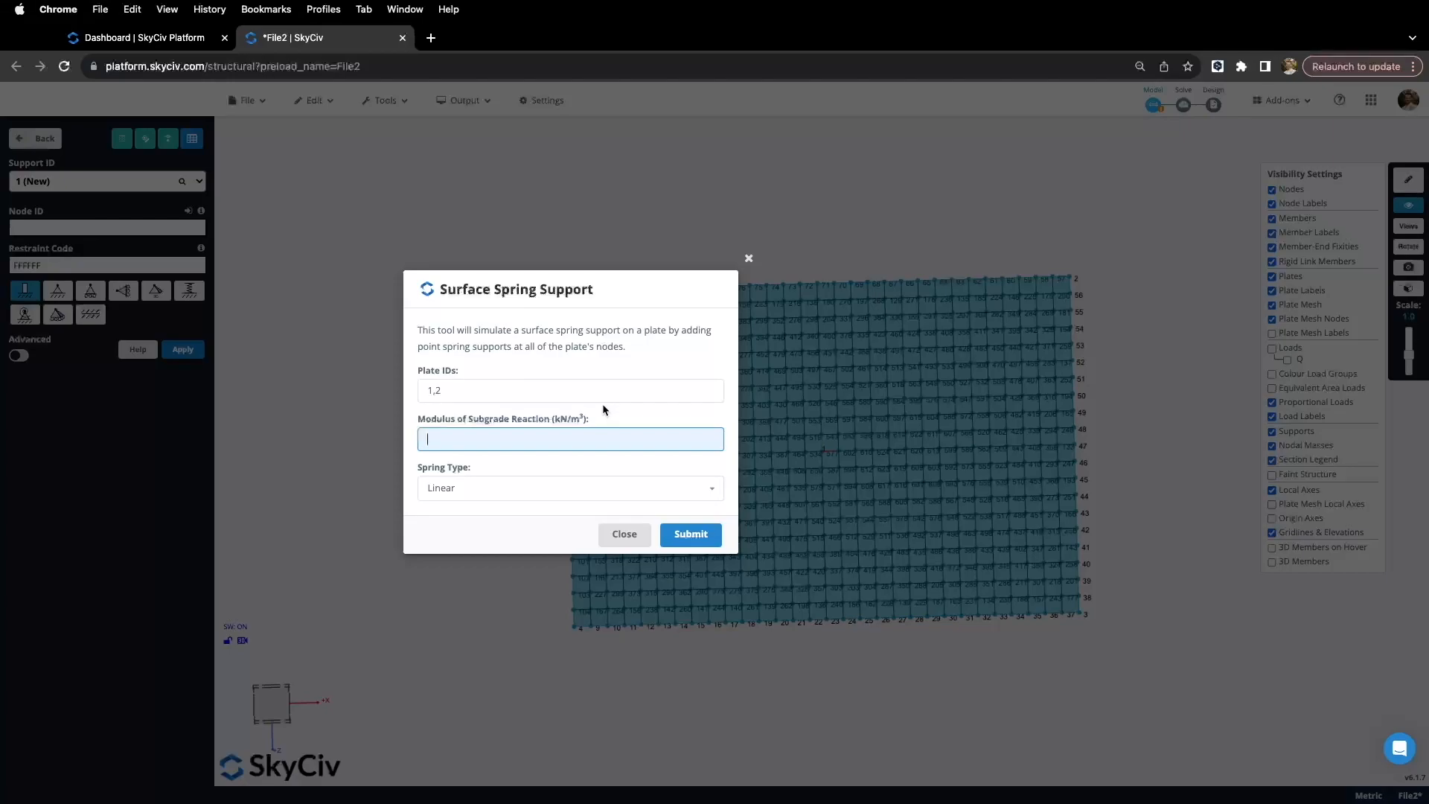
text(25000)
click(542, 465)
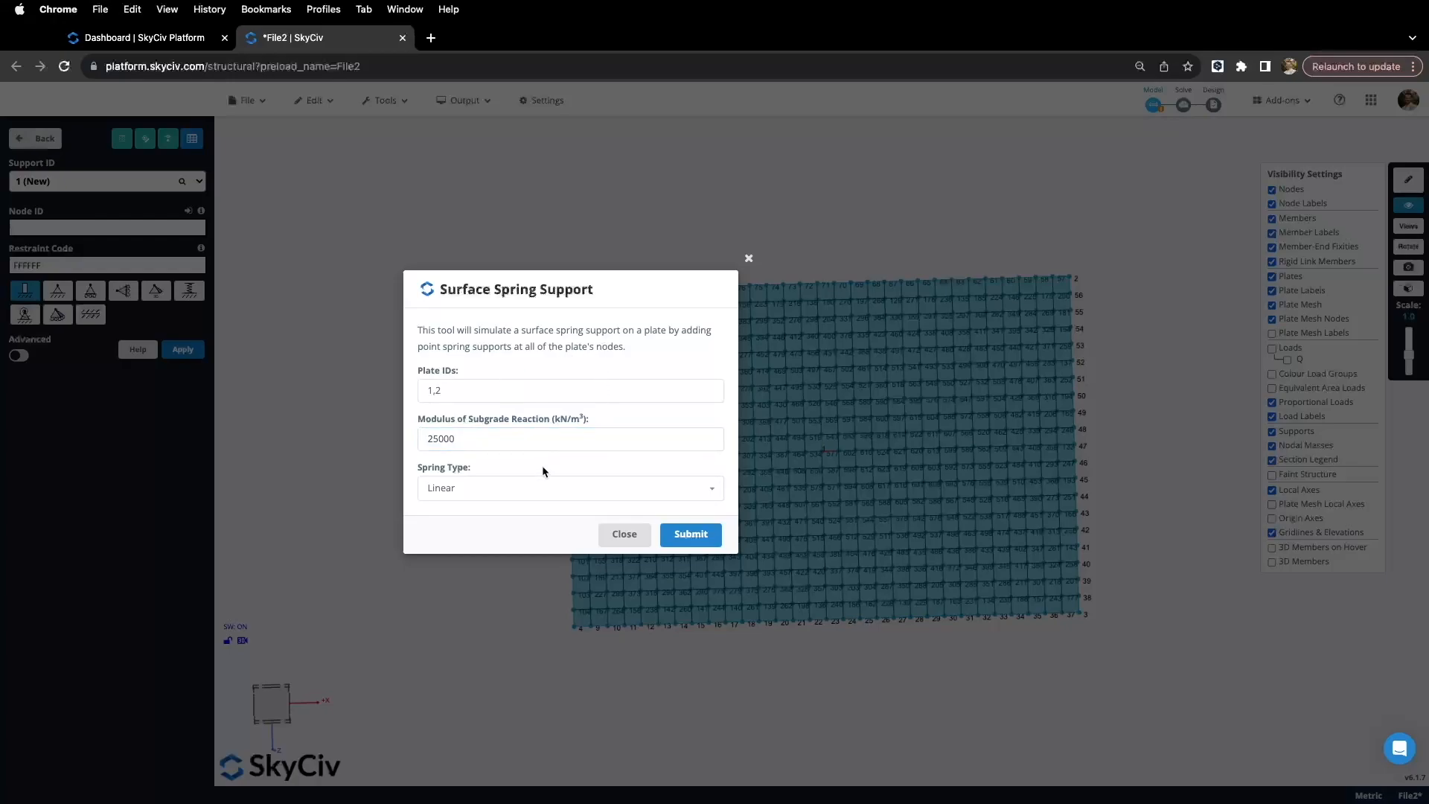
click(574, 499)
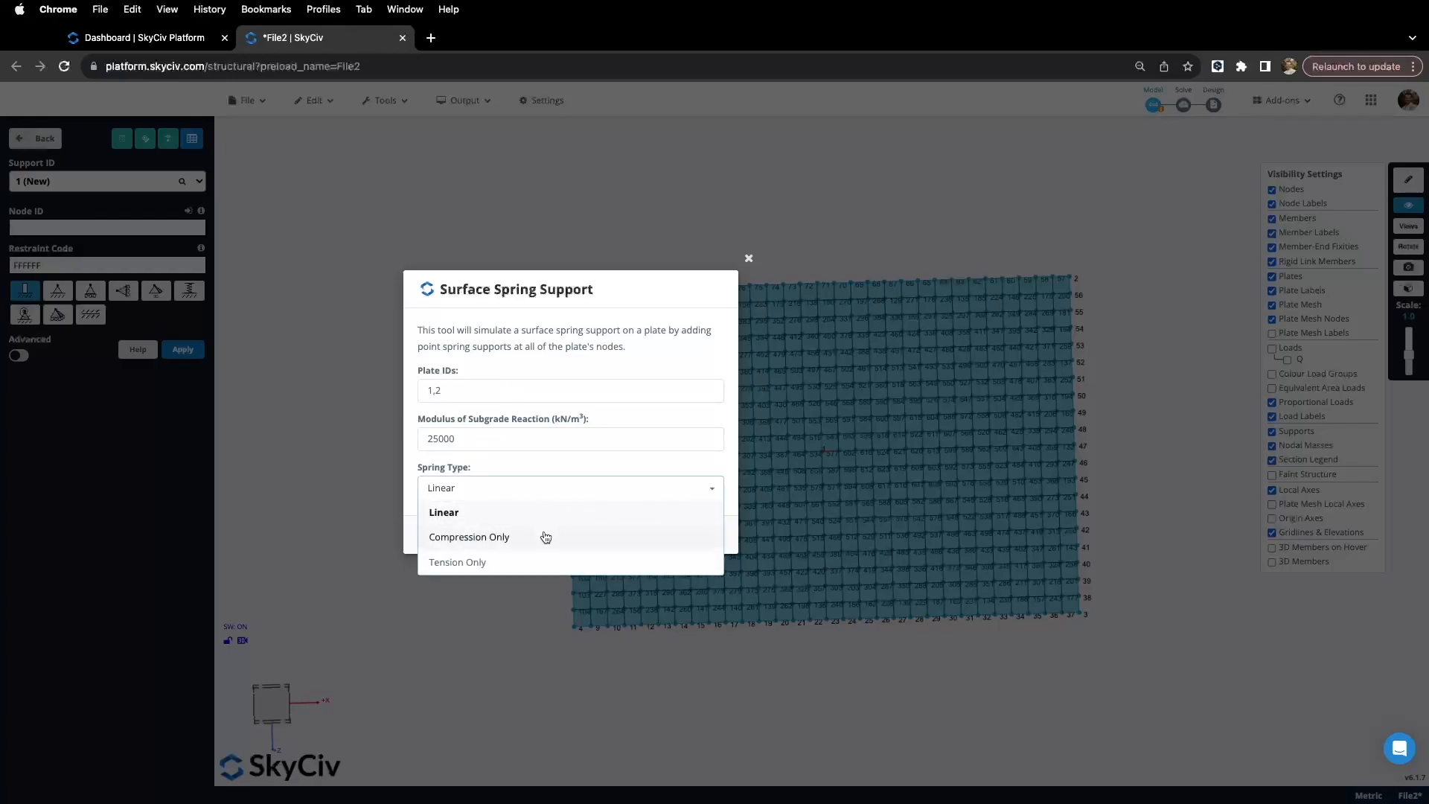
click(505, 539)
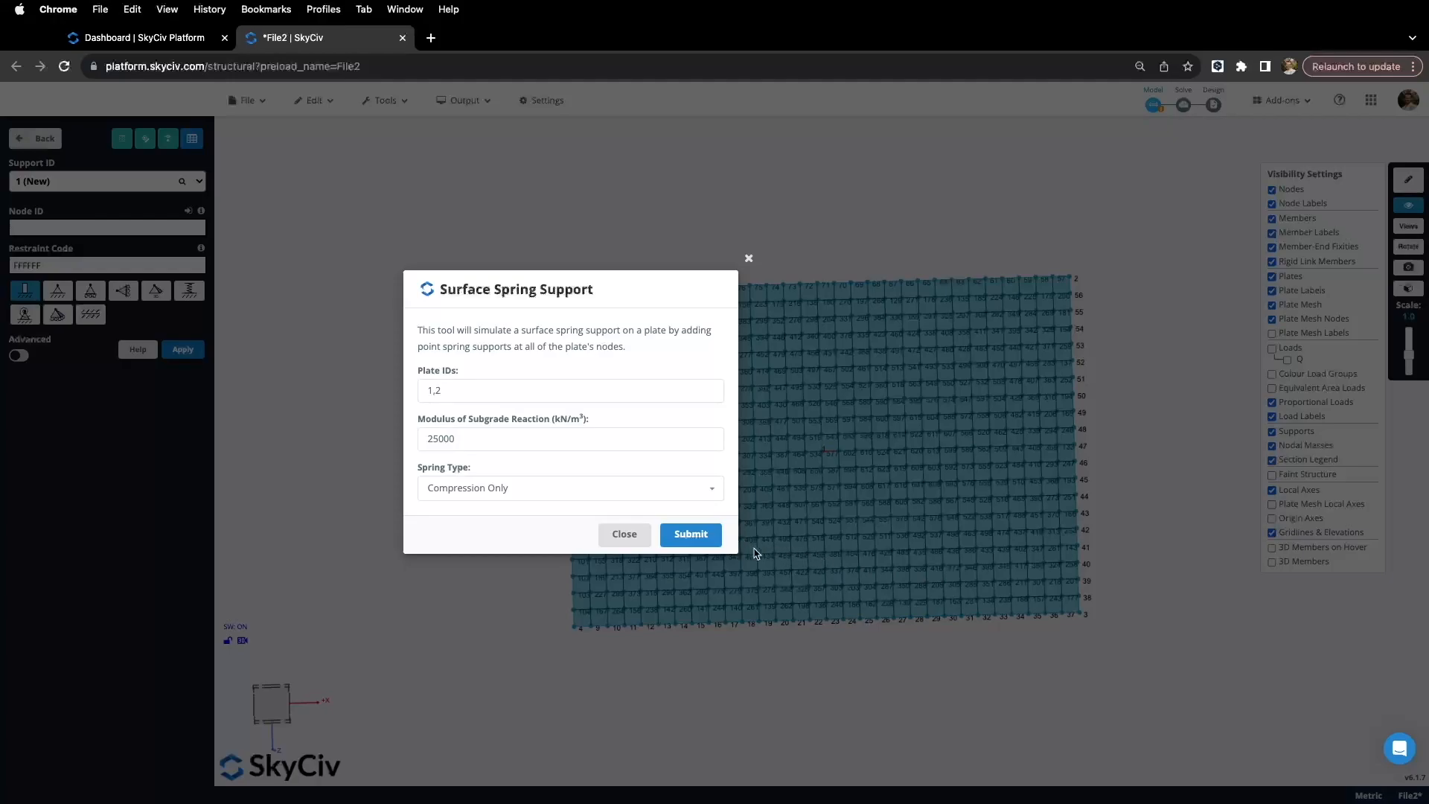
click(704, 536)
drag(727, 656, 734, 619)
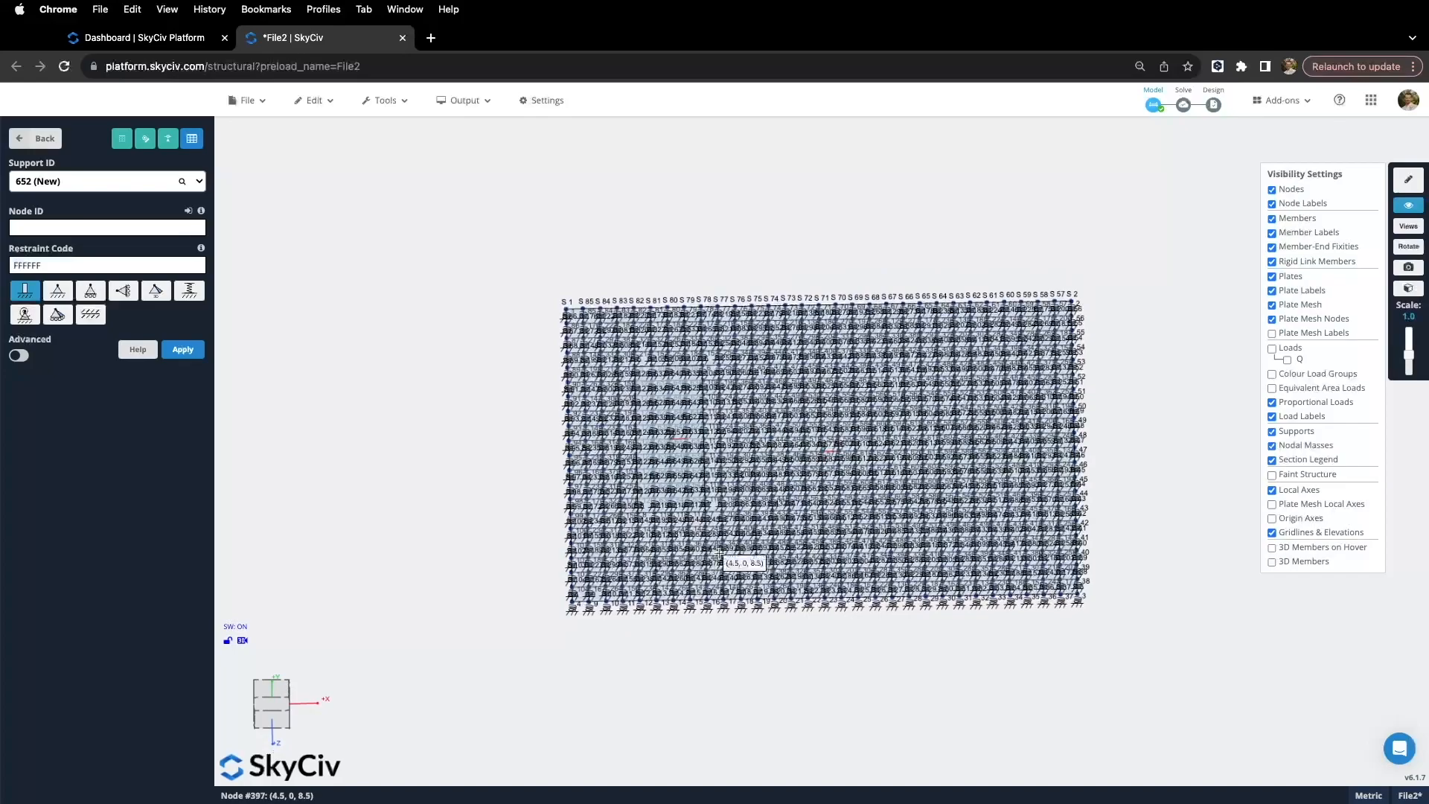
Step: Zoom in to inspect support 19: RSRRRR restraint, about 3125 kN/m Y stiffness
drag(764, 624, 762, 645)
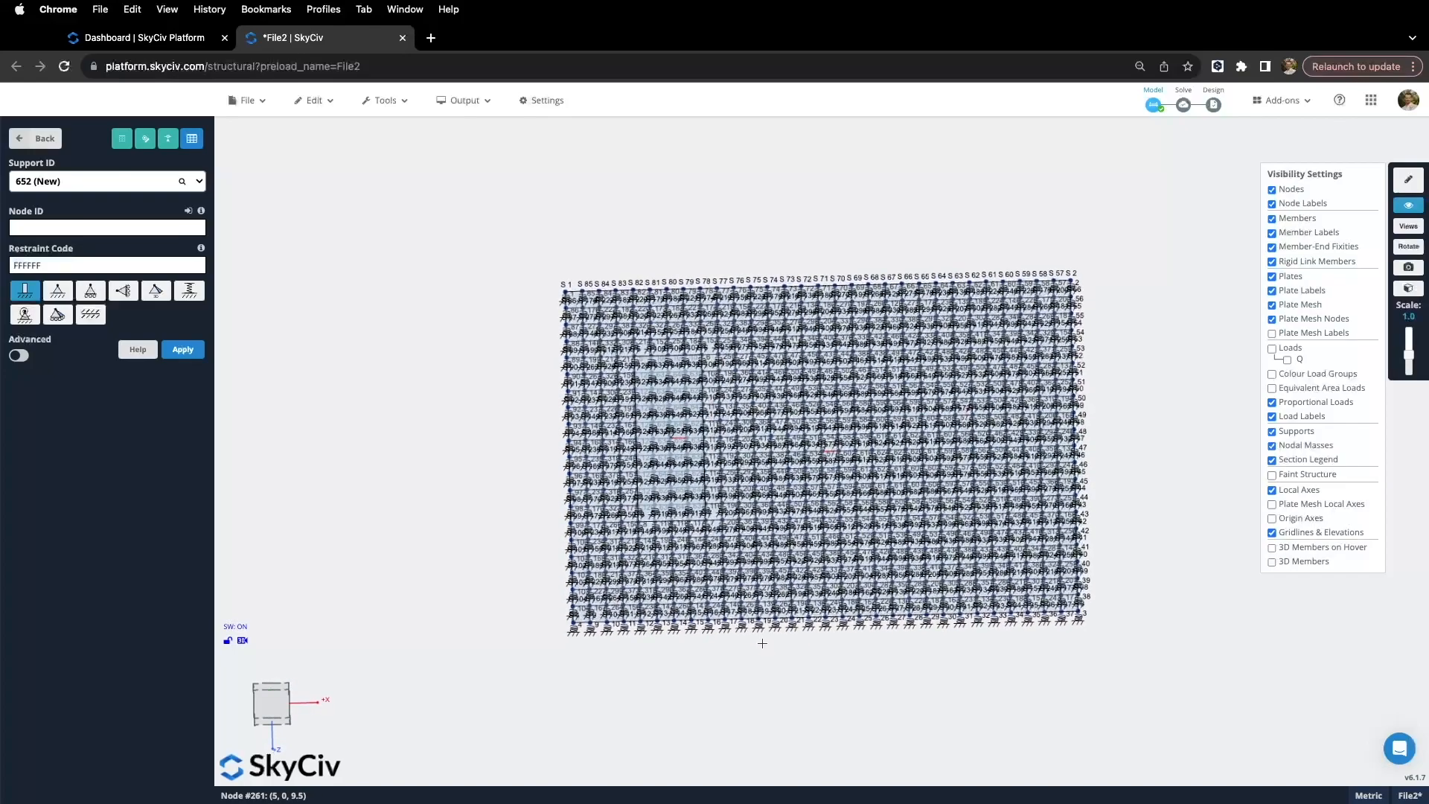
scroll(760, 632, up, 5)
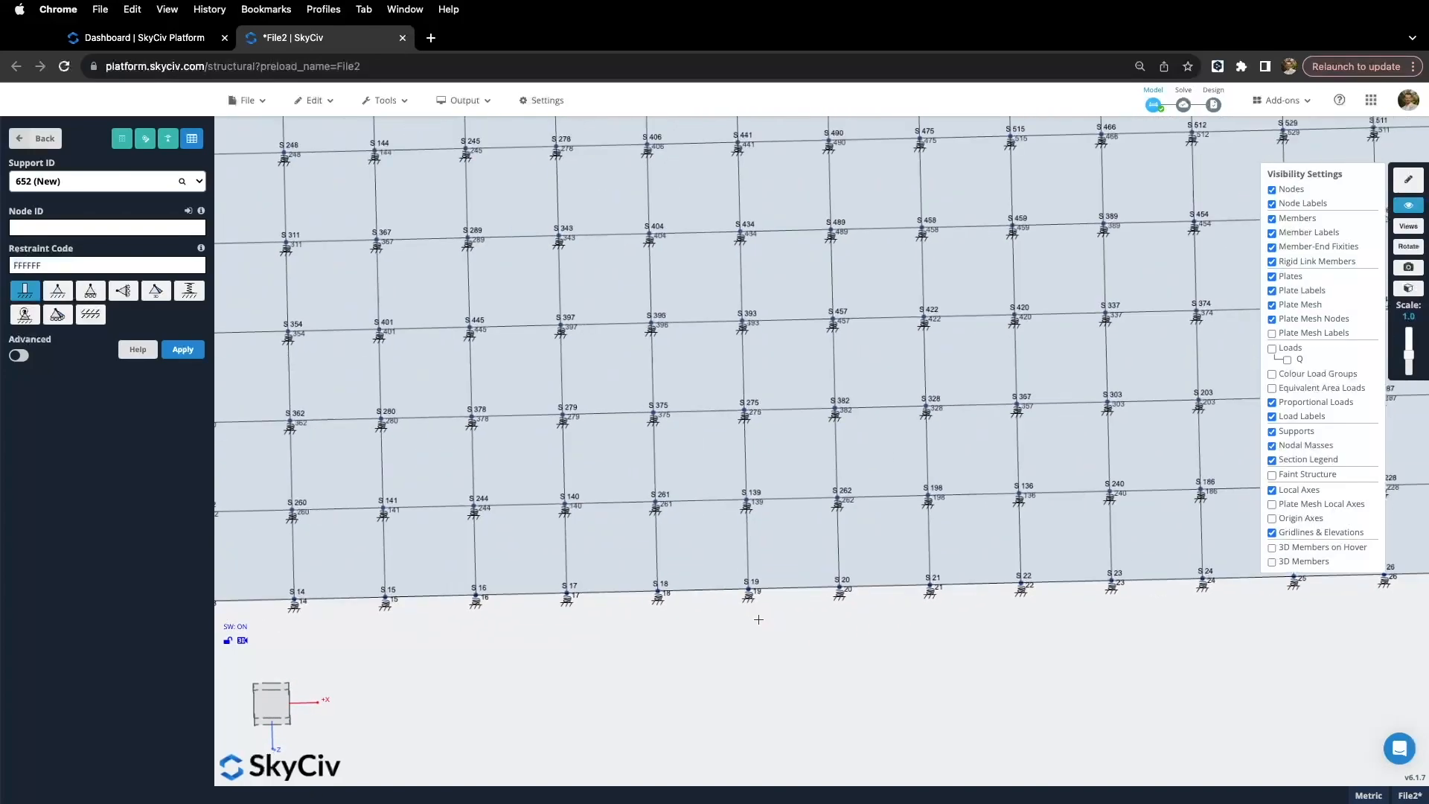
click(748, 596)
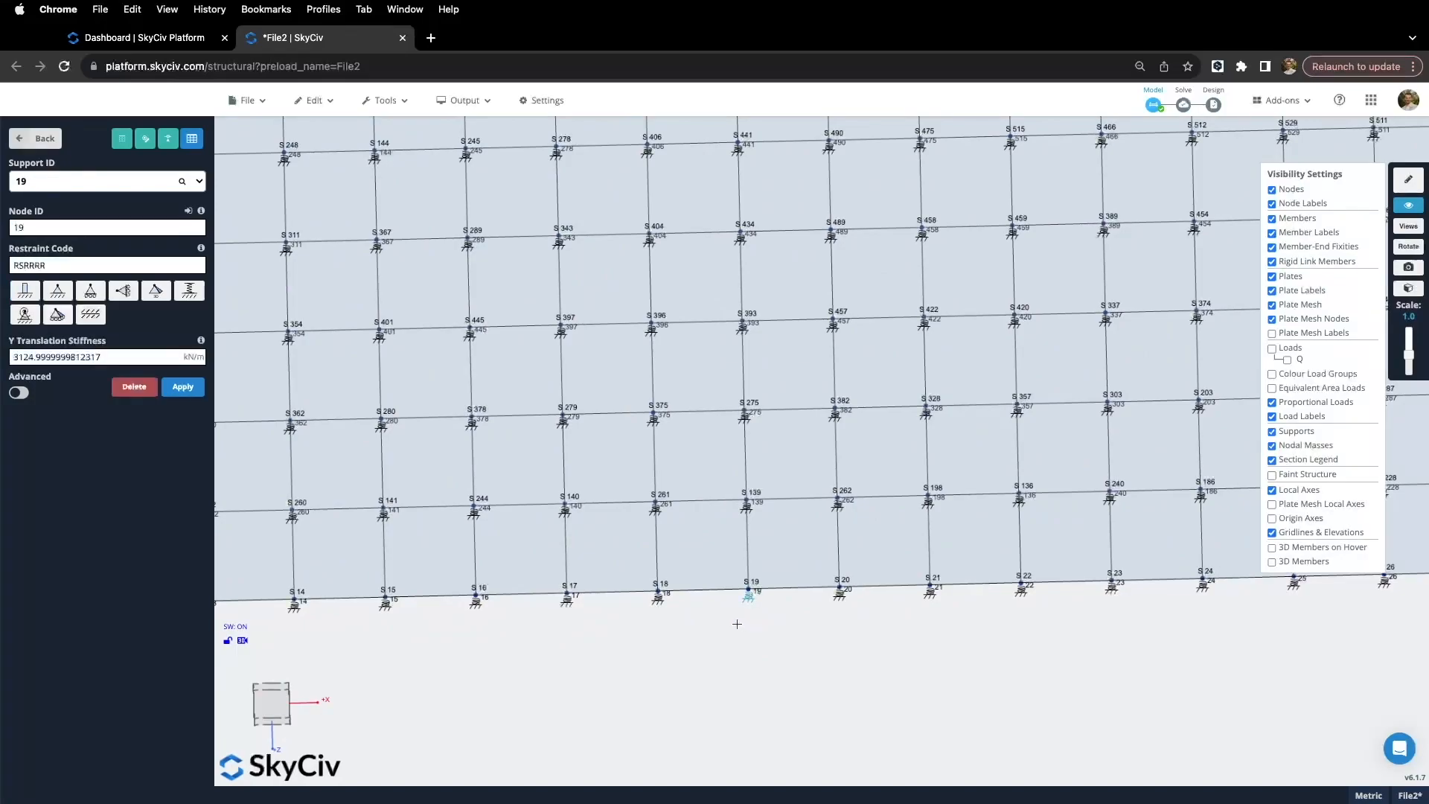
scroll(740, 588, up, 3)
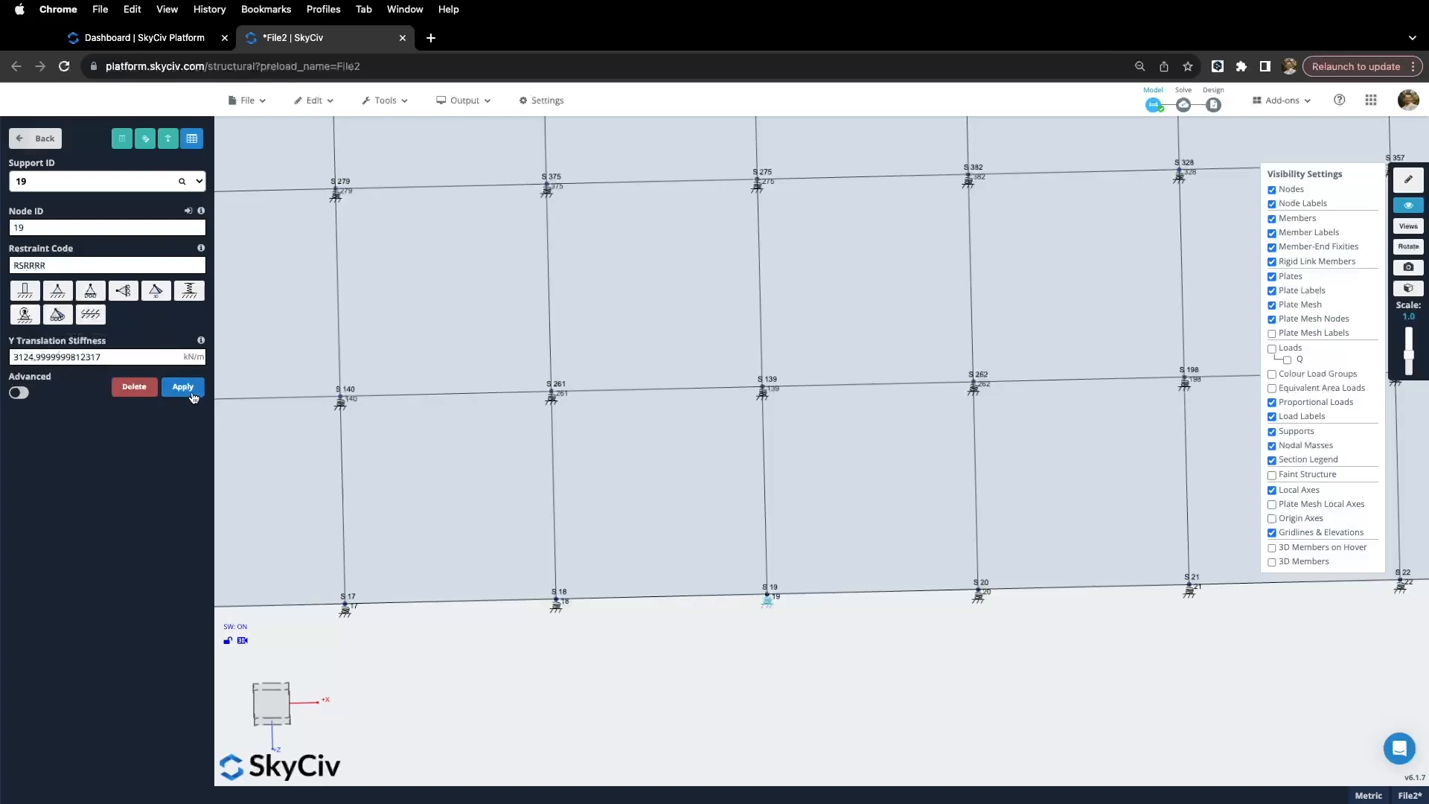
scroll(407, 548, down, 10)
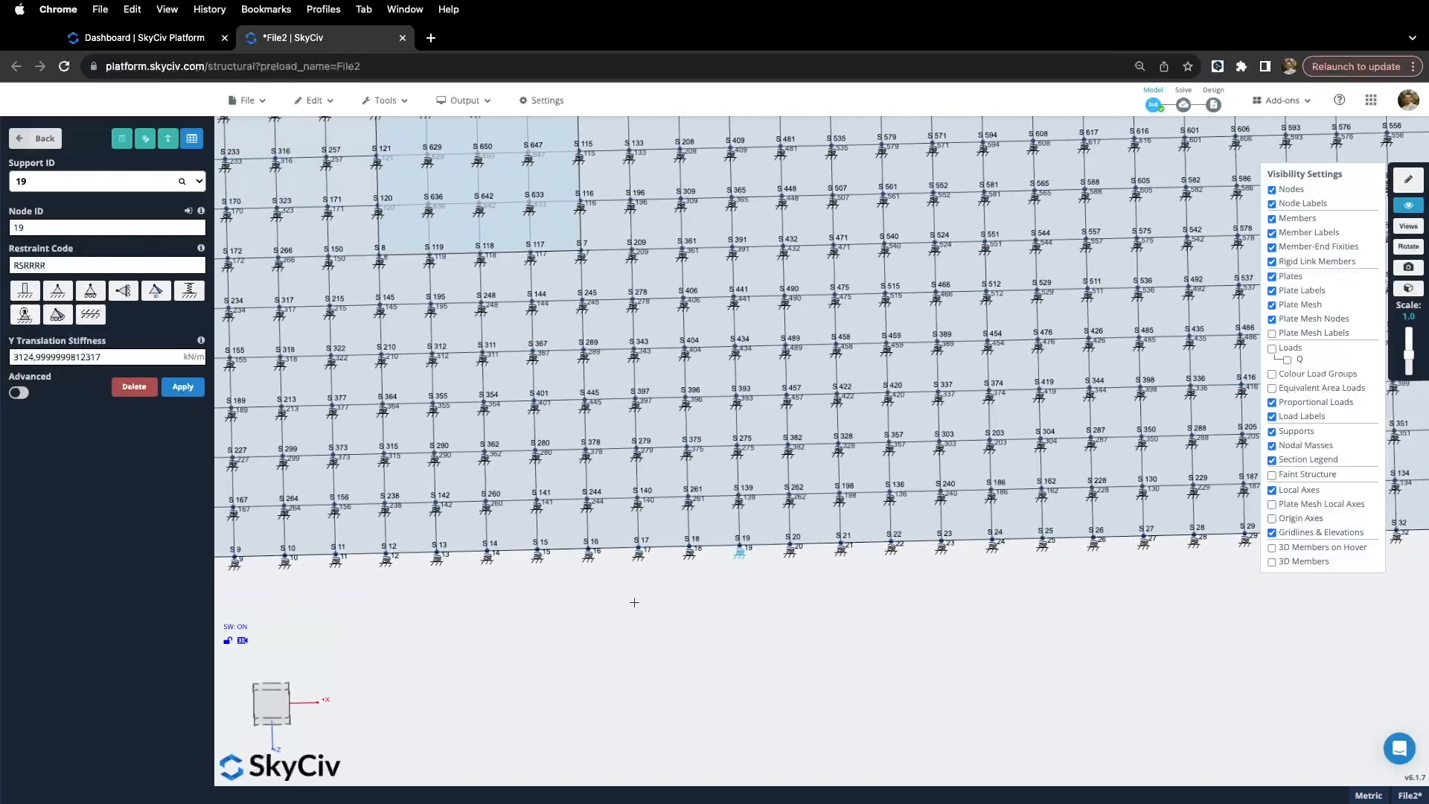
scroll(455, 611, down, 5)
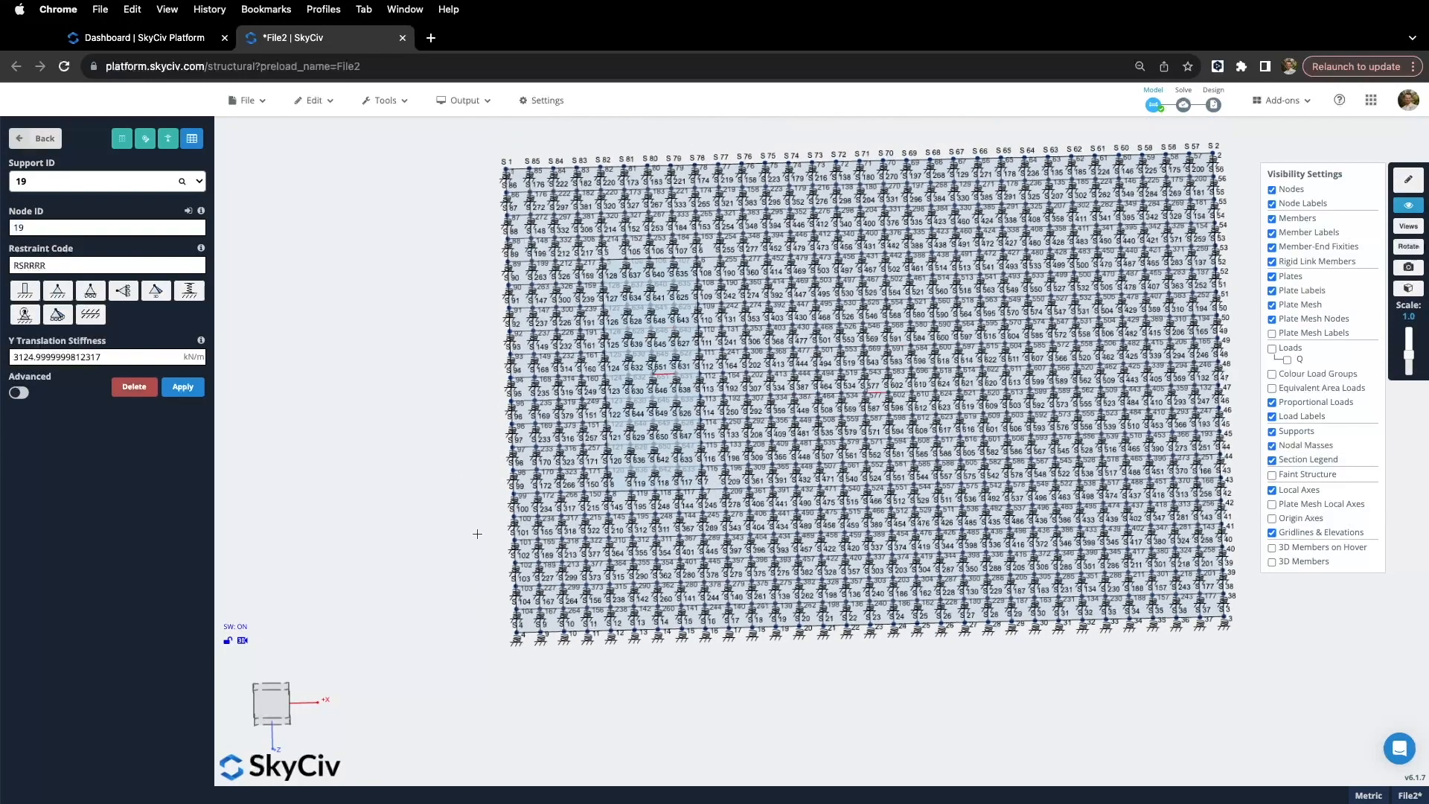
Step: Select supports 1 and 4 together for multi-editing
click(518, 692)
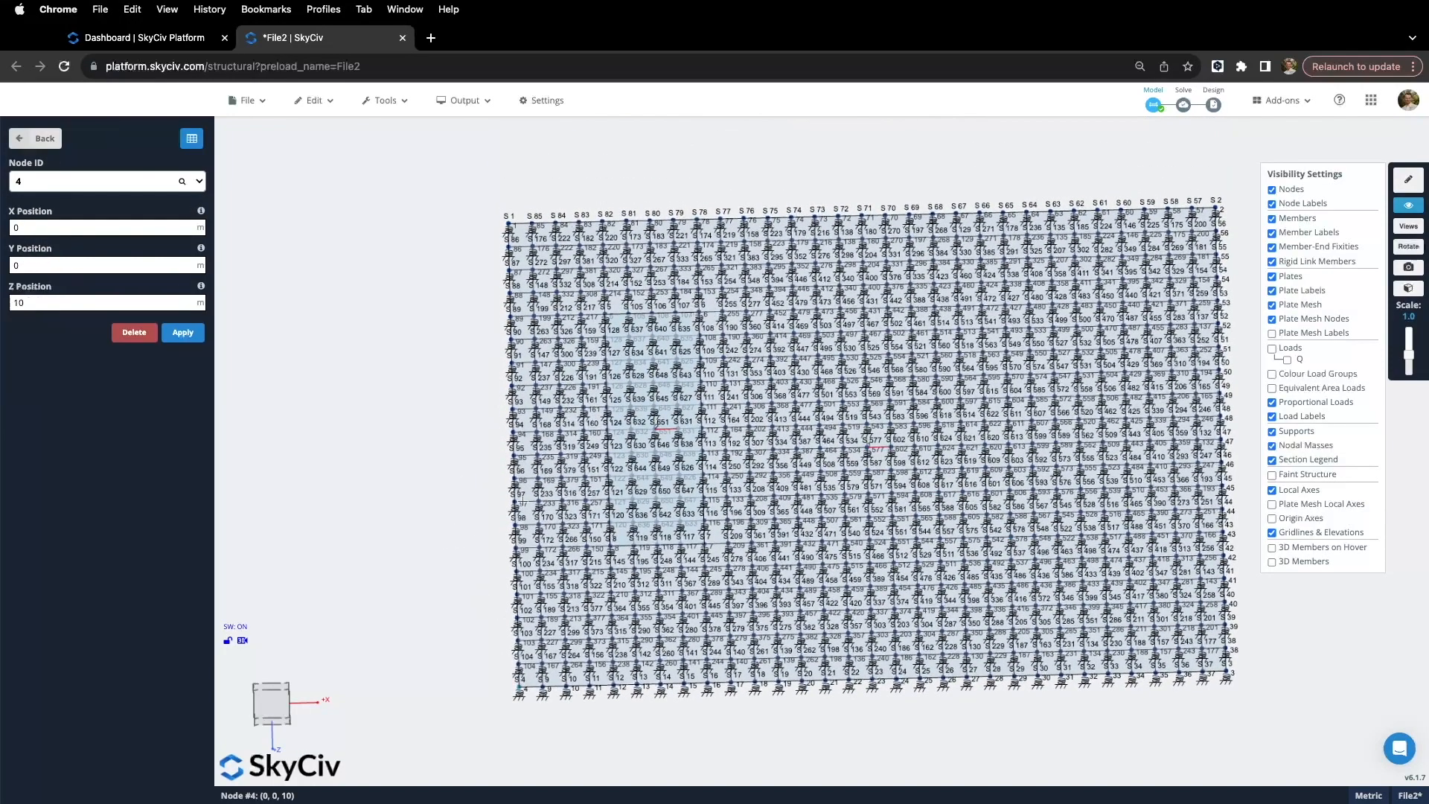
shift+click(508, 223)
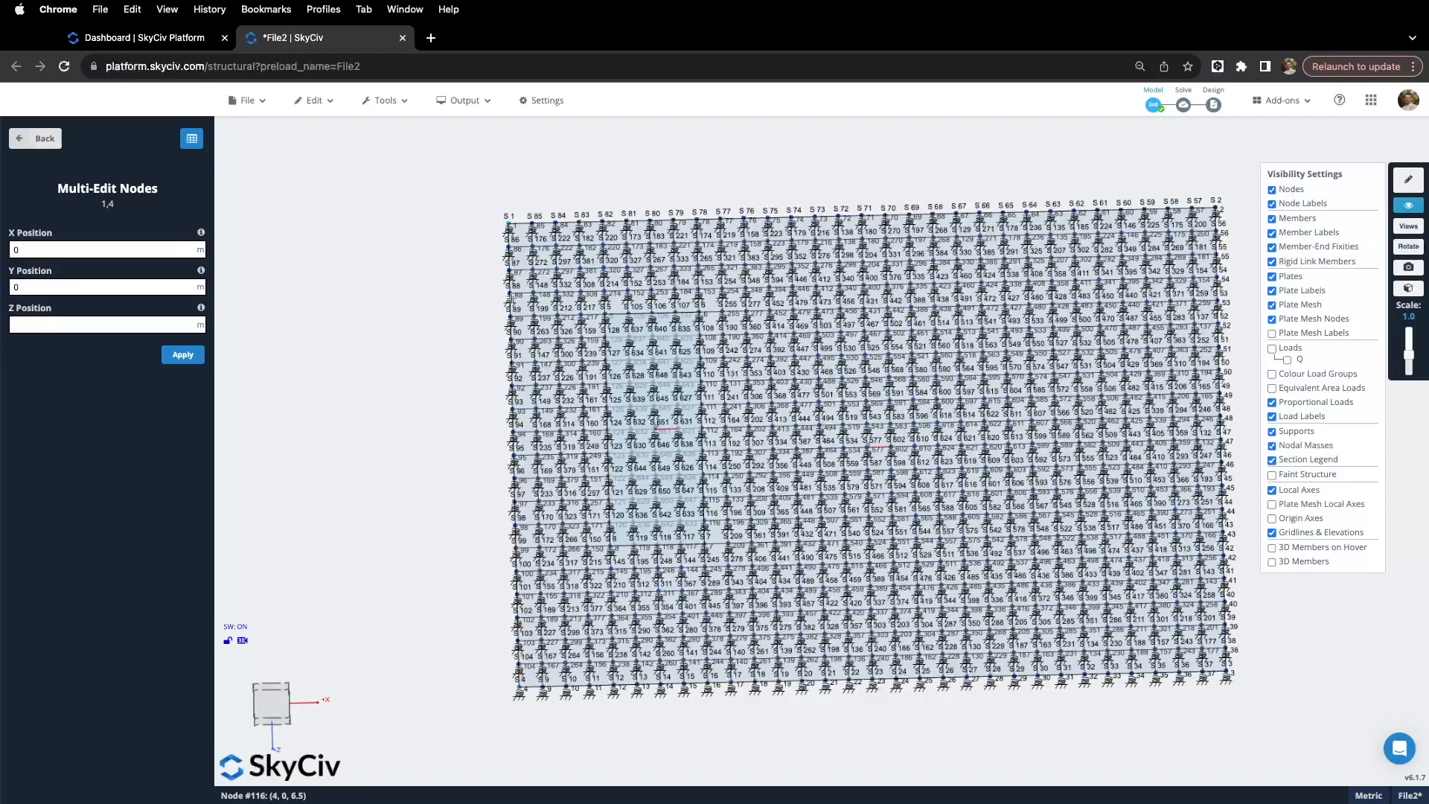
drag(484, 262, 492, 261)
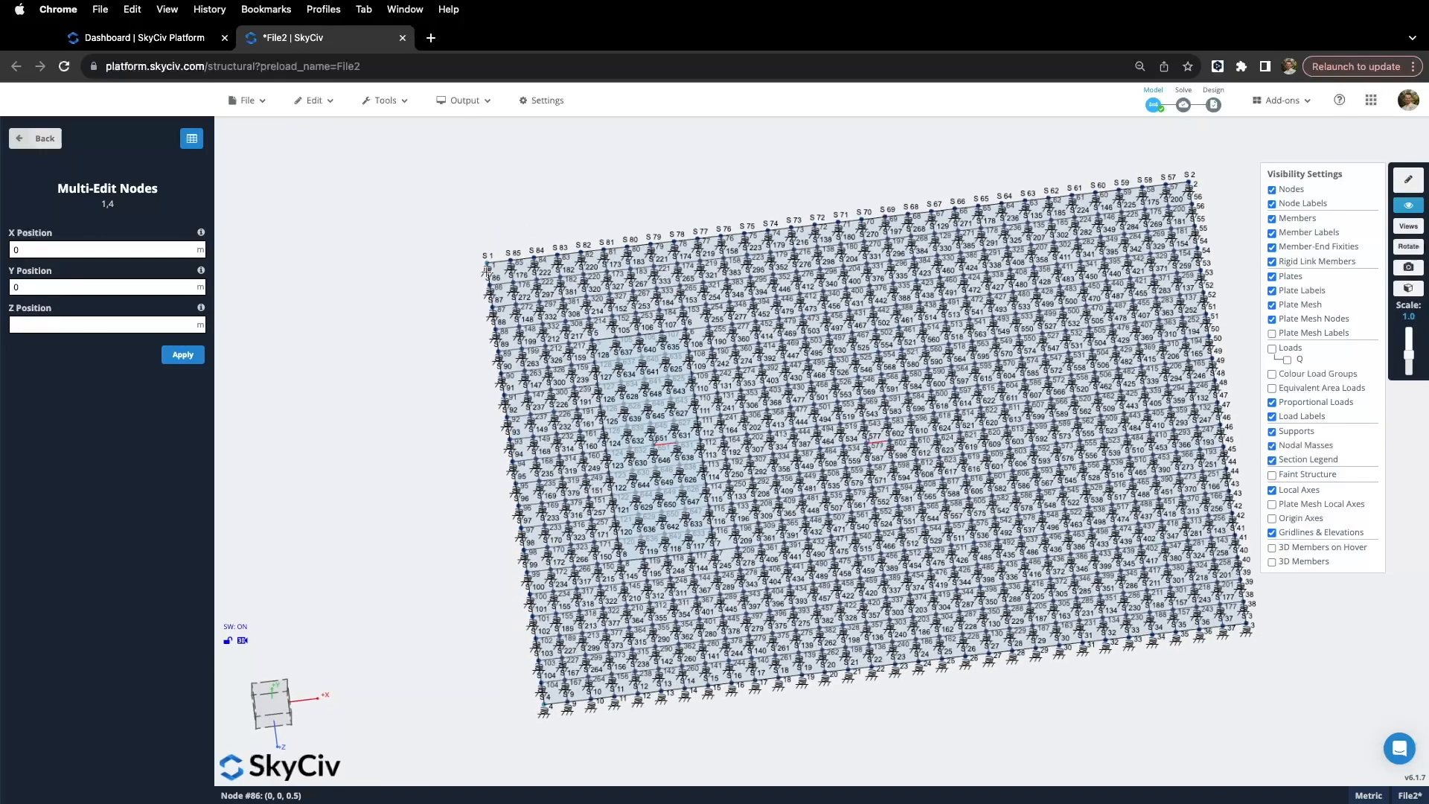
click(486, 273)
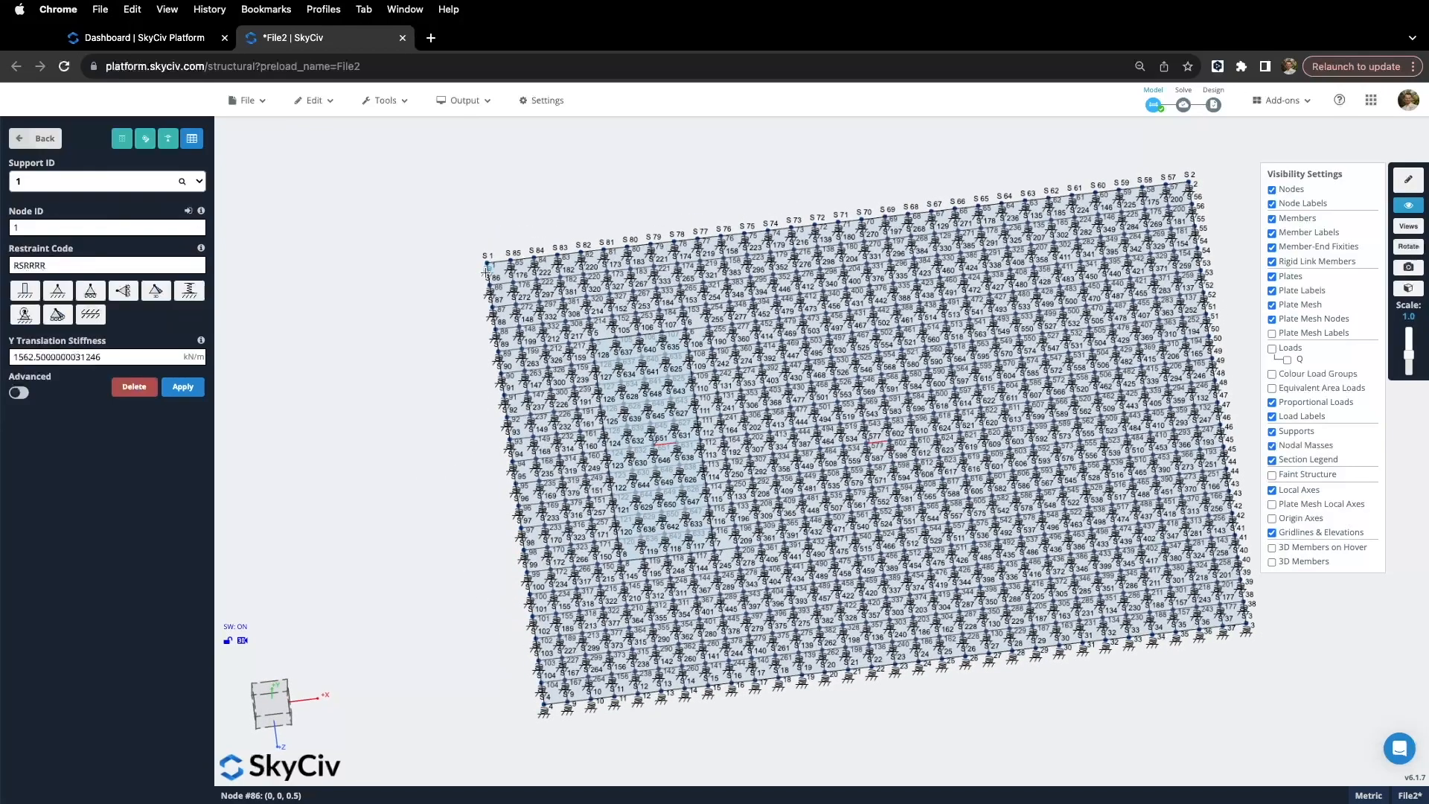
click(543, 713)
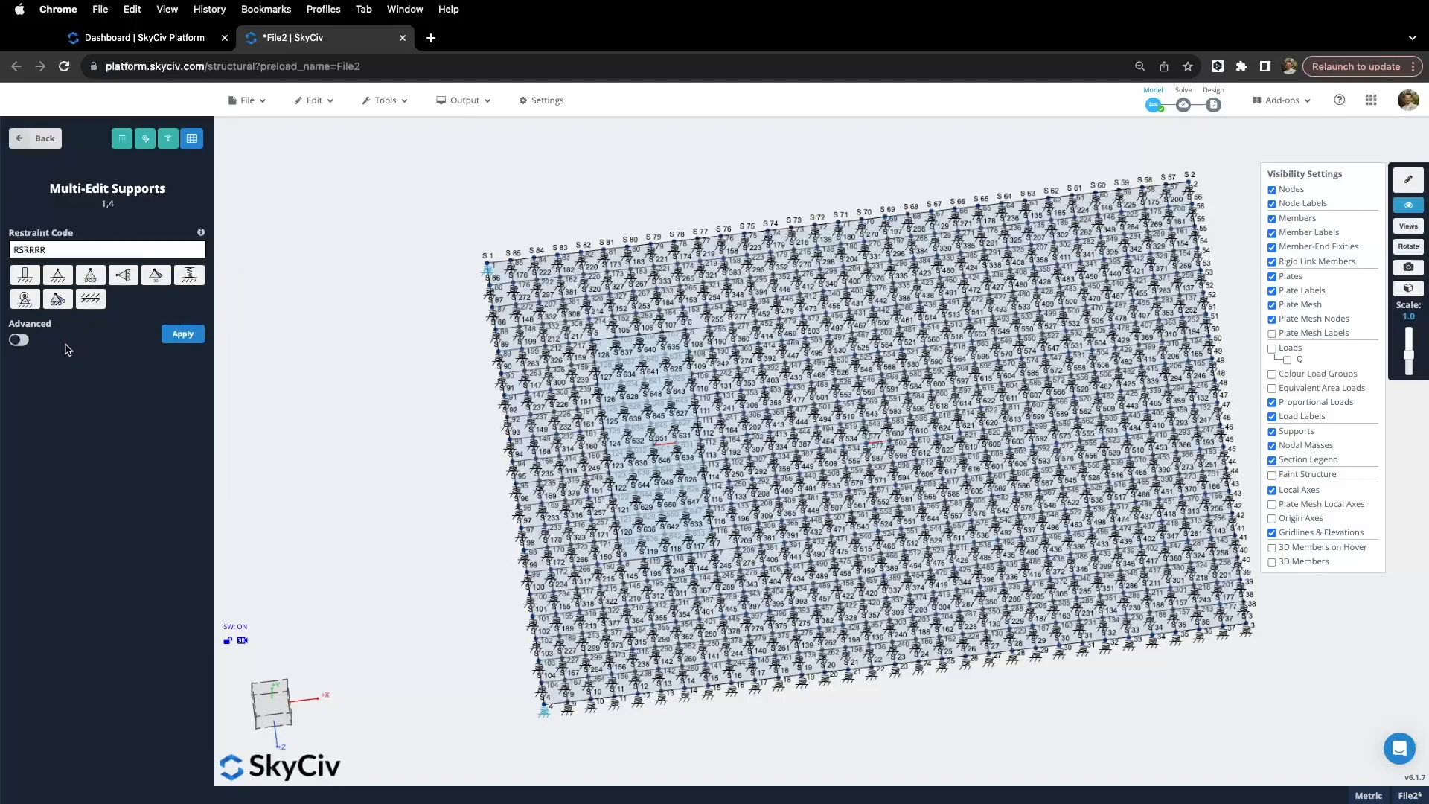
Step: Change their restraint code from RSRRRR to FSFRRR and confirm the multi-edit
double_click(28, 250)
click(19, 249)
key(BackSpace)
text(F)
click(29, 250)
key(BackSpace)
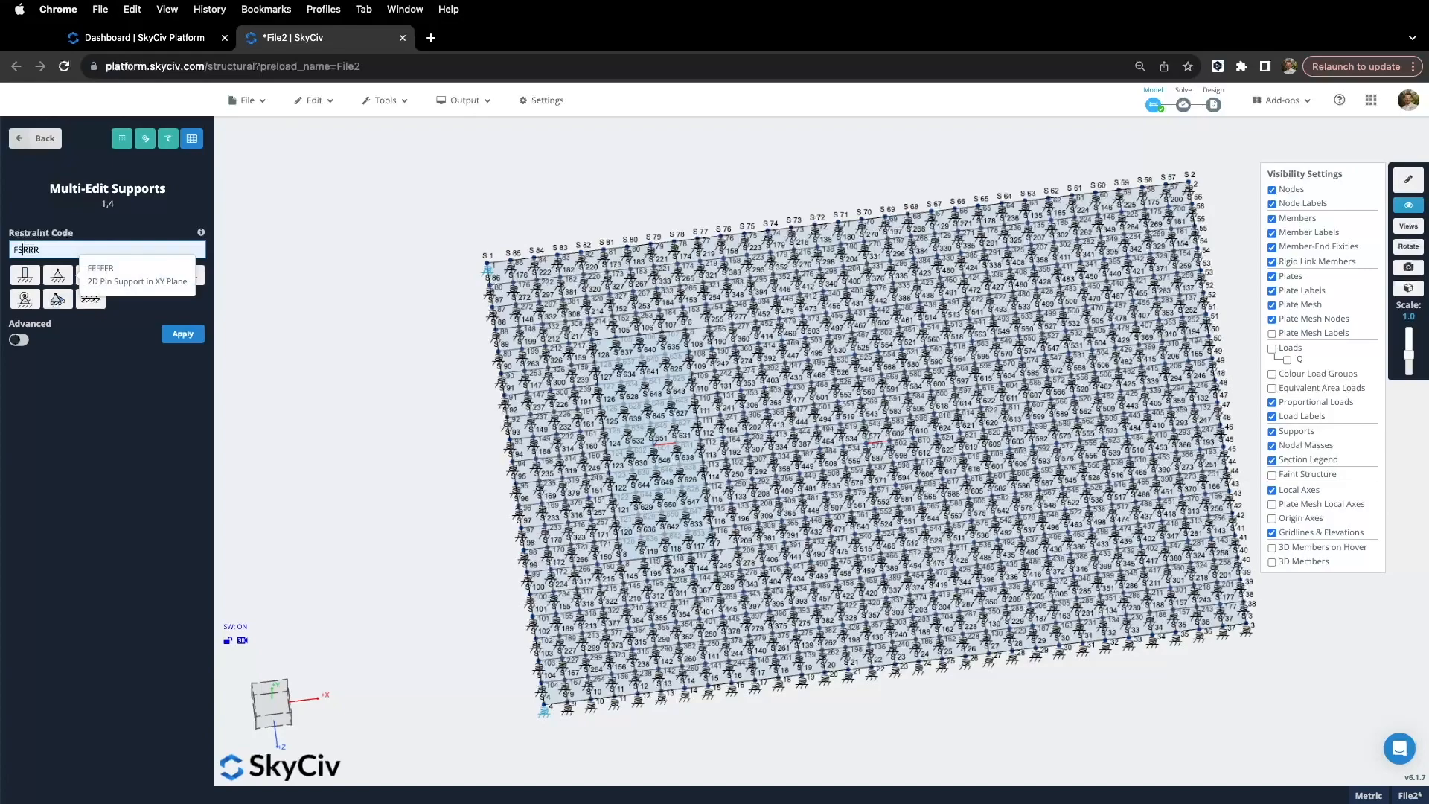
text(F)
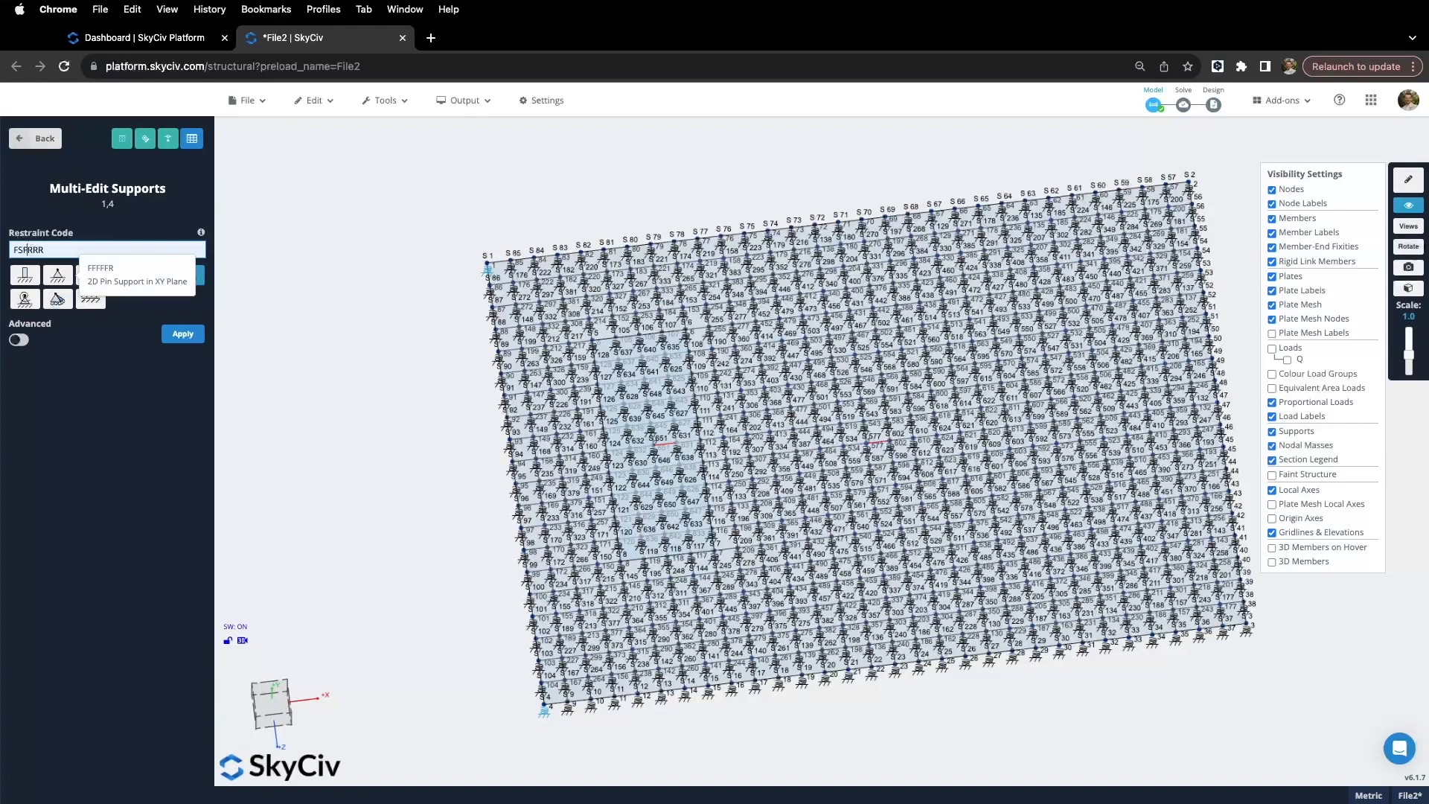
click(192, 341)
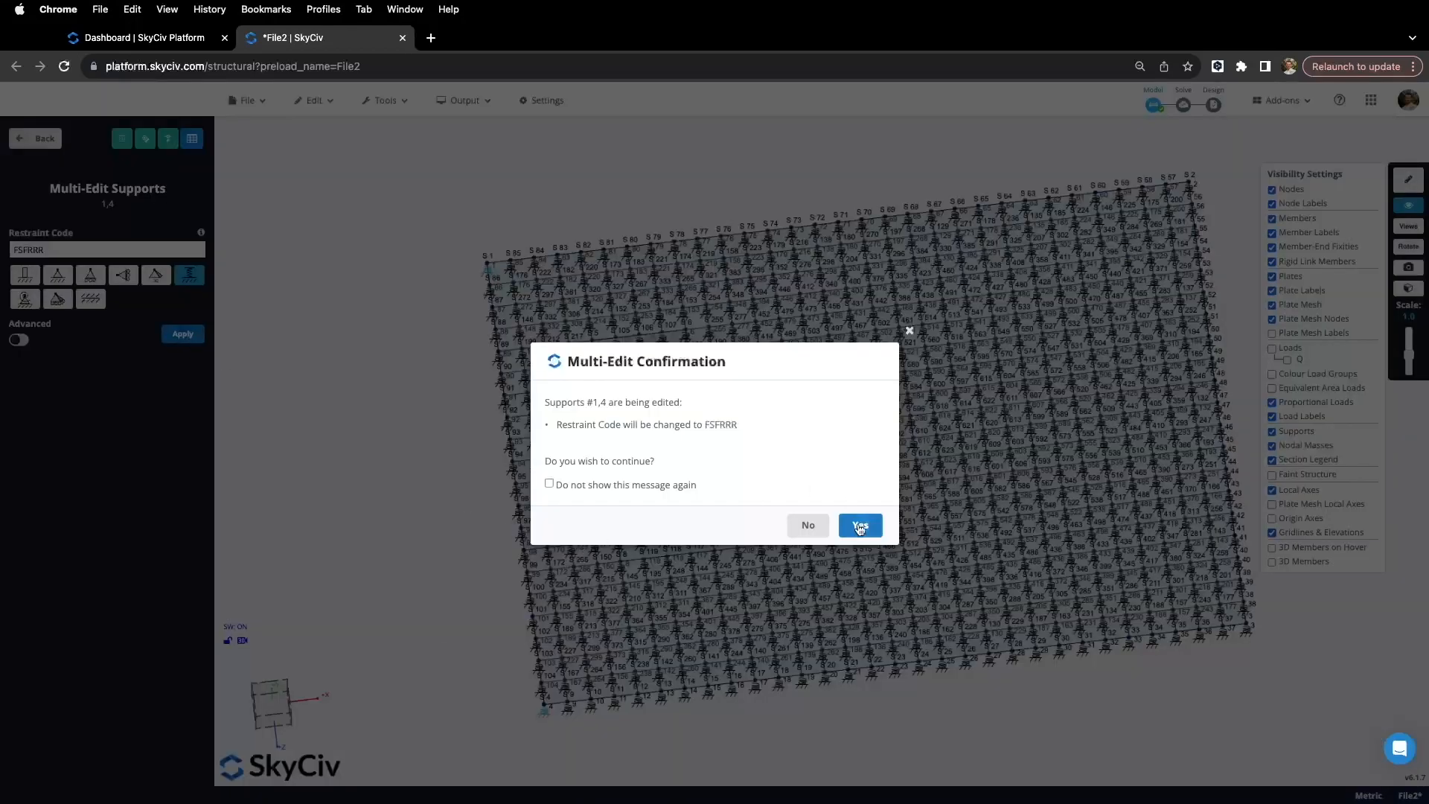
click(859, 523)
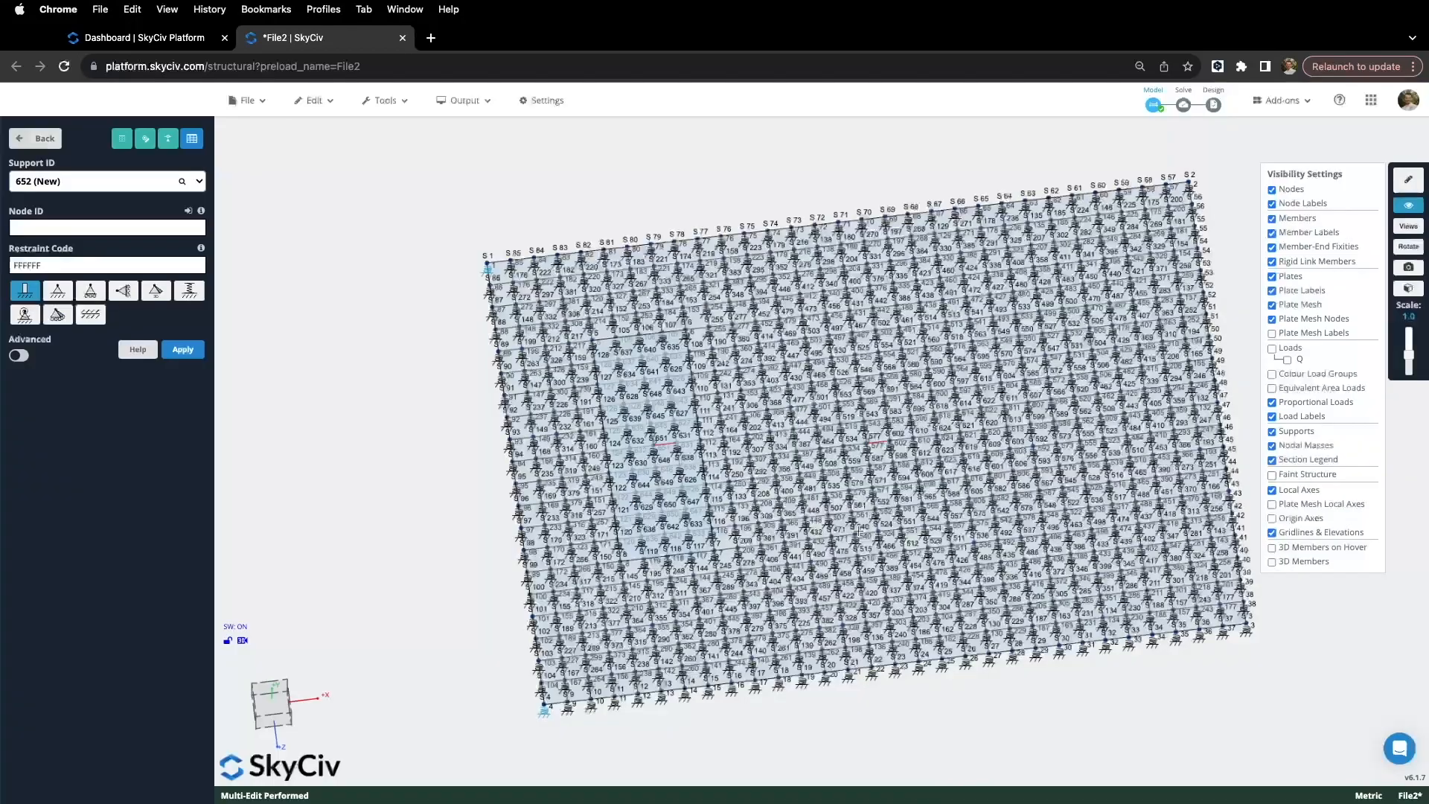
click(481, 549)
Step: Run a linear static analysis on the slab model
drag(474, 563, 450, 566)
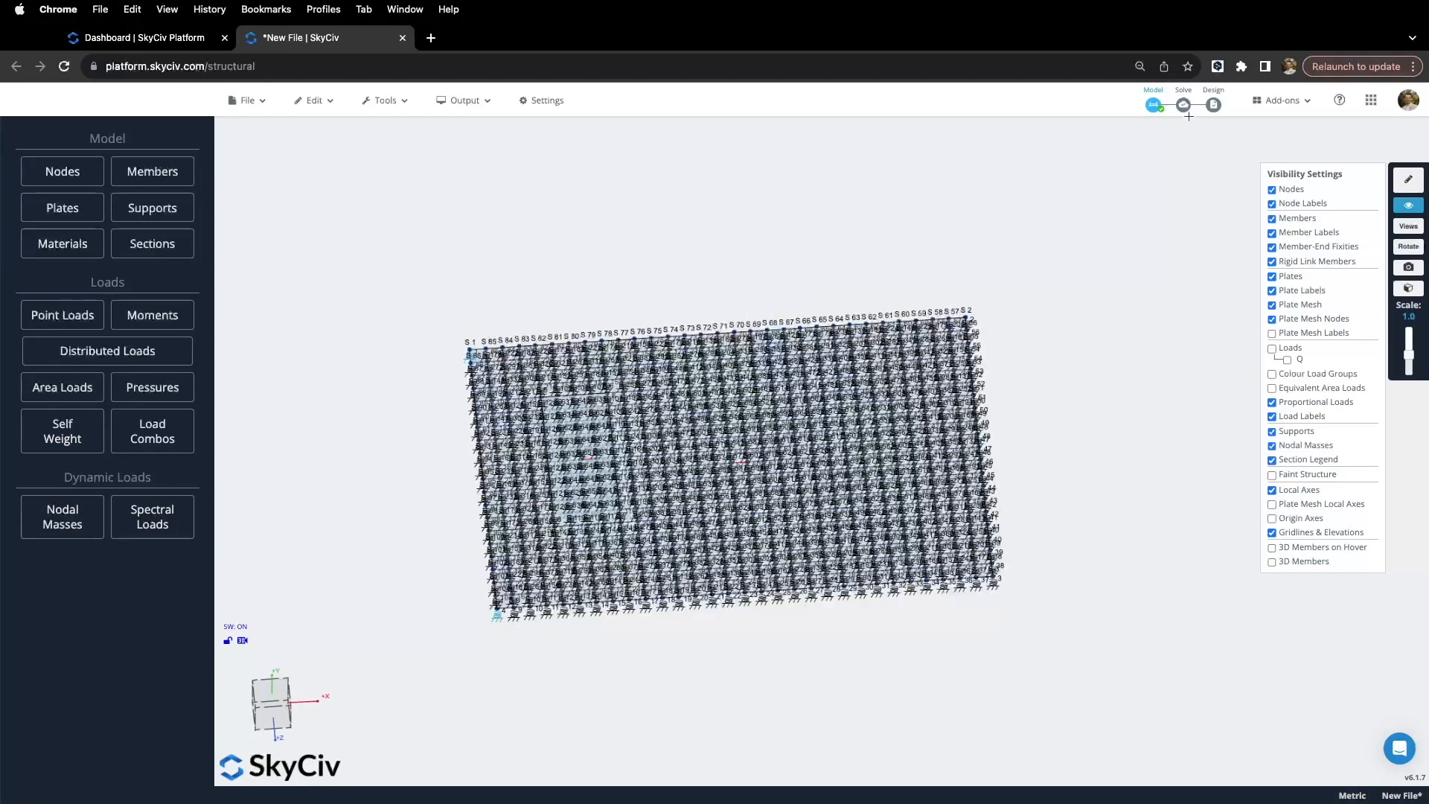
click(1191, 128)
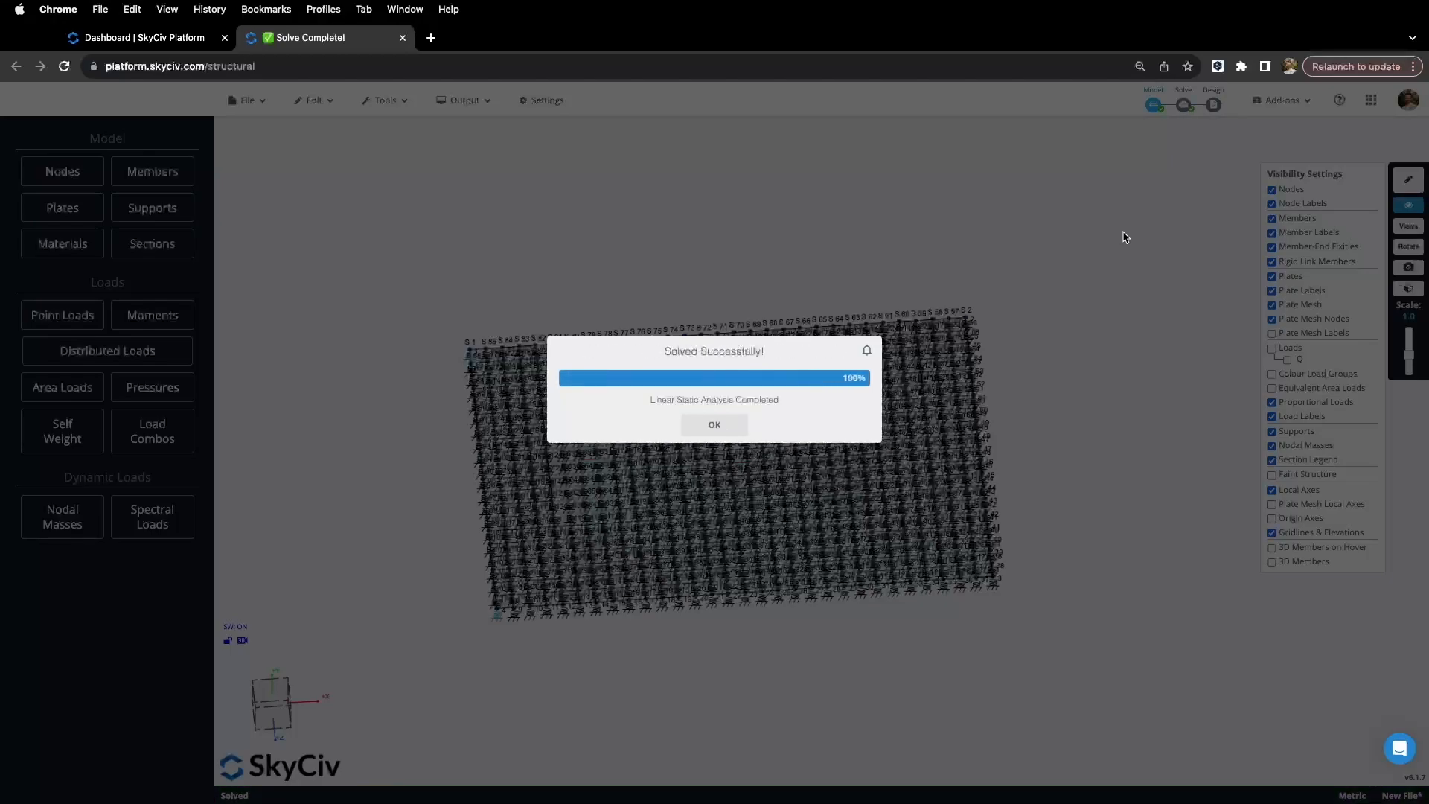
click(715, 425)
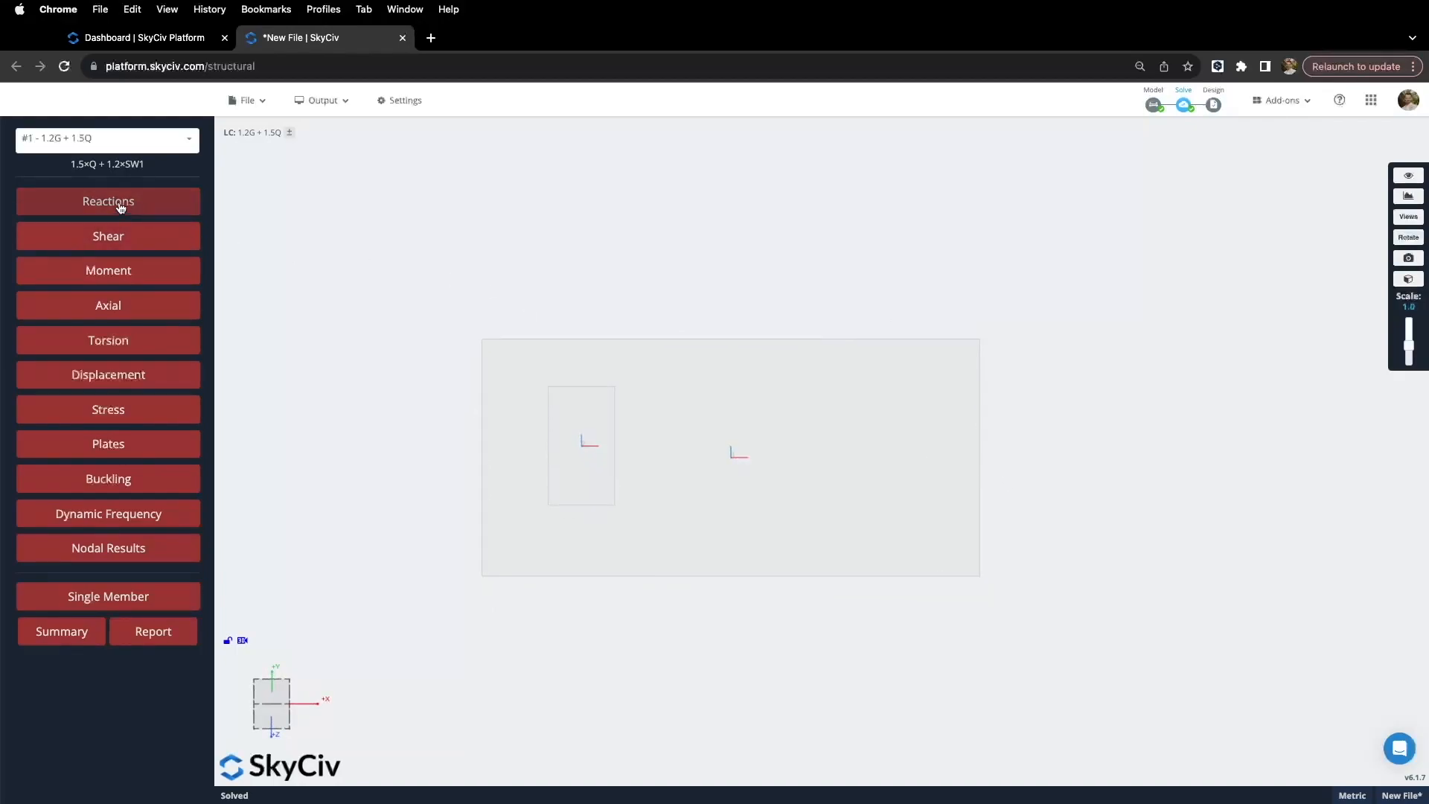
Step: Inspect support reactions for 1.2G + 1.5Q with proportional arrows, then hide them
click(113, 139)
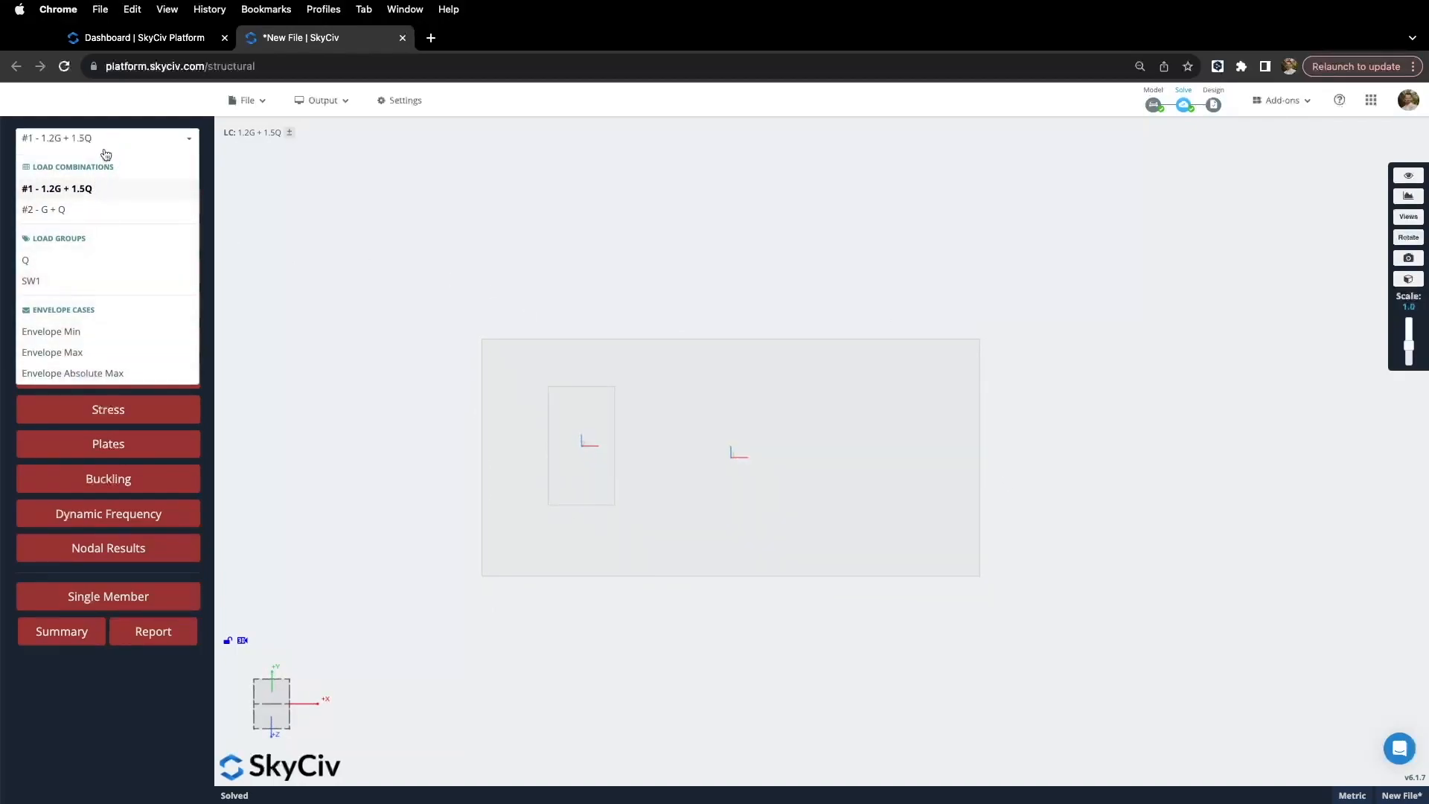
click(102, 145)
click(100, 200)
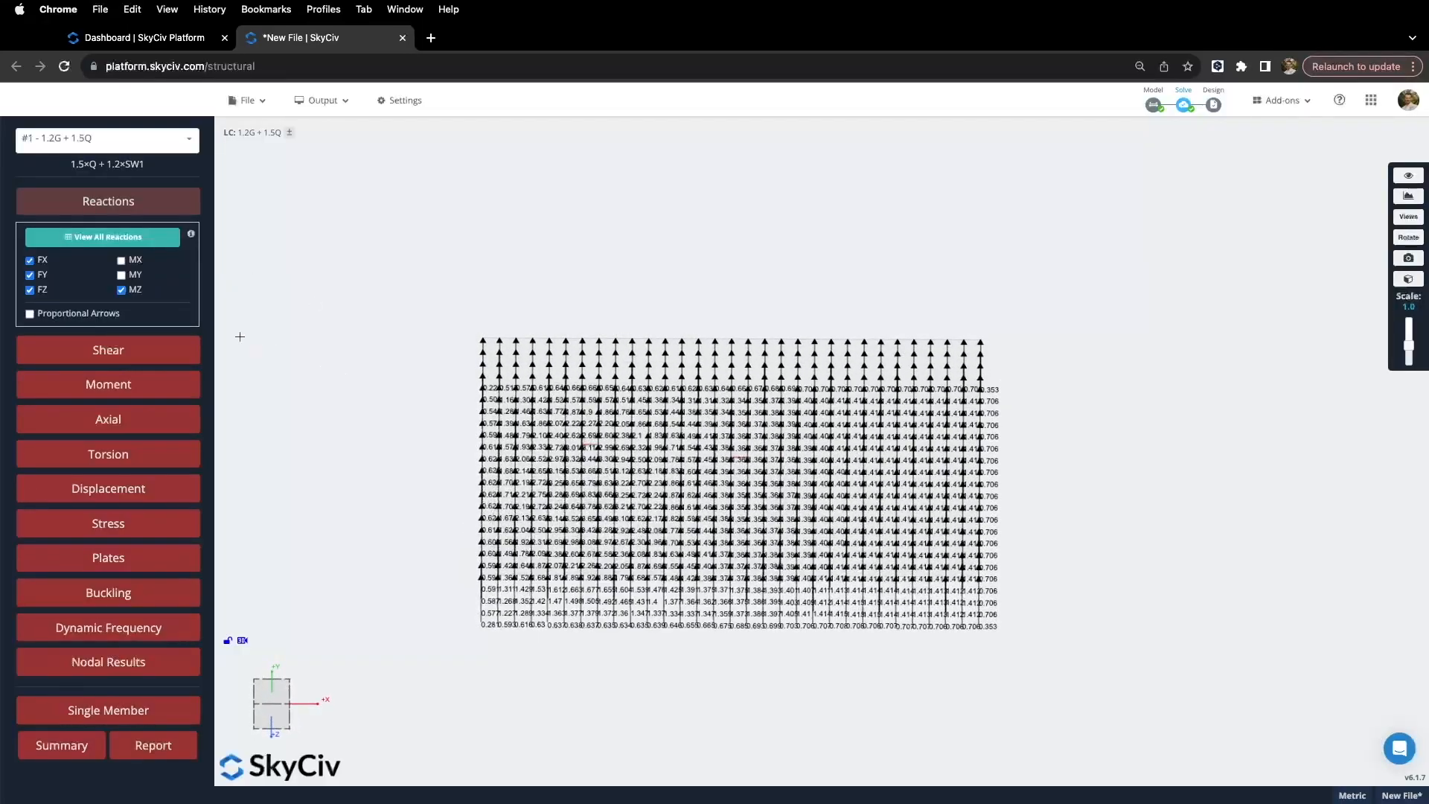
click(30, 314)
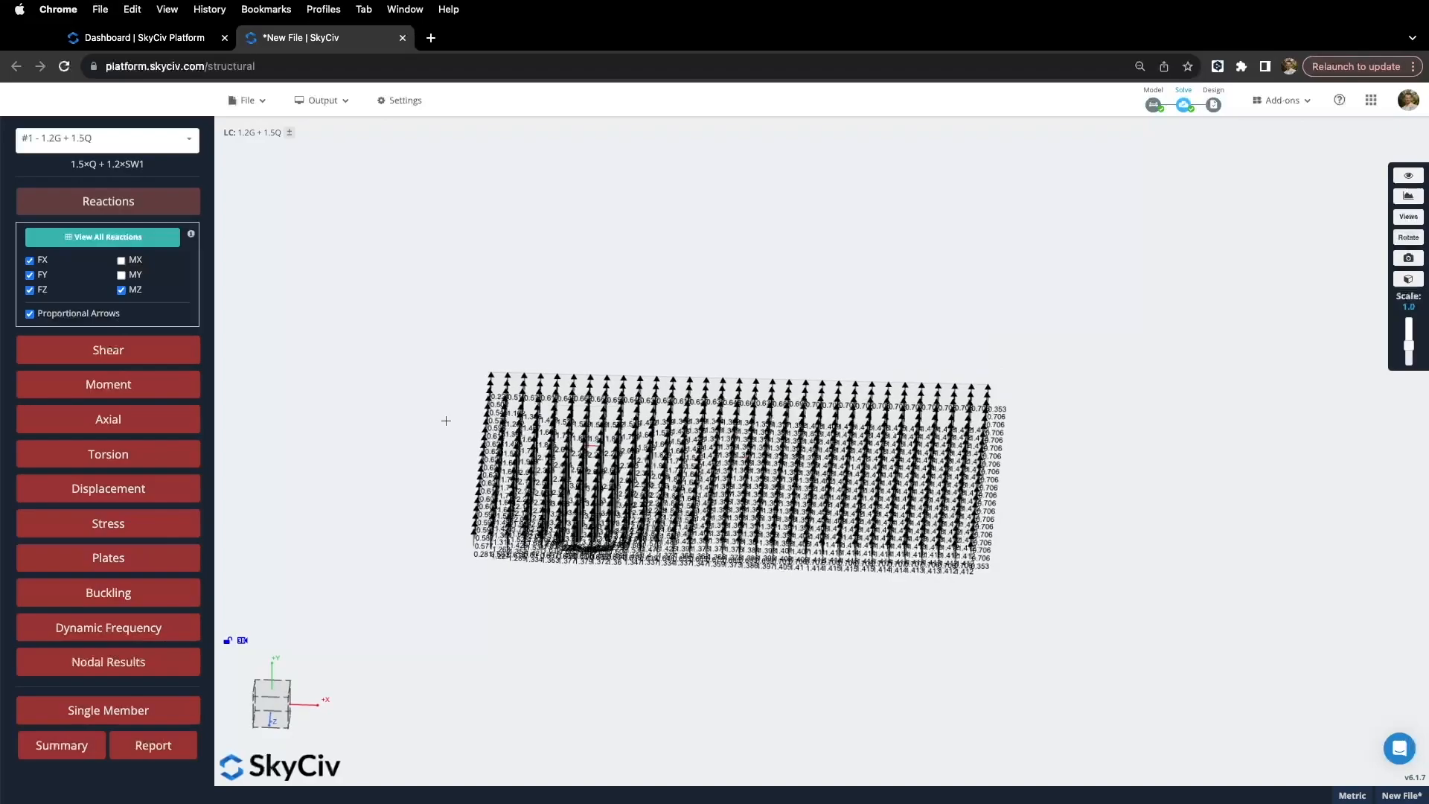
drag(459, 436, 436, 396)
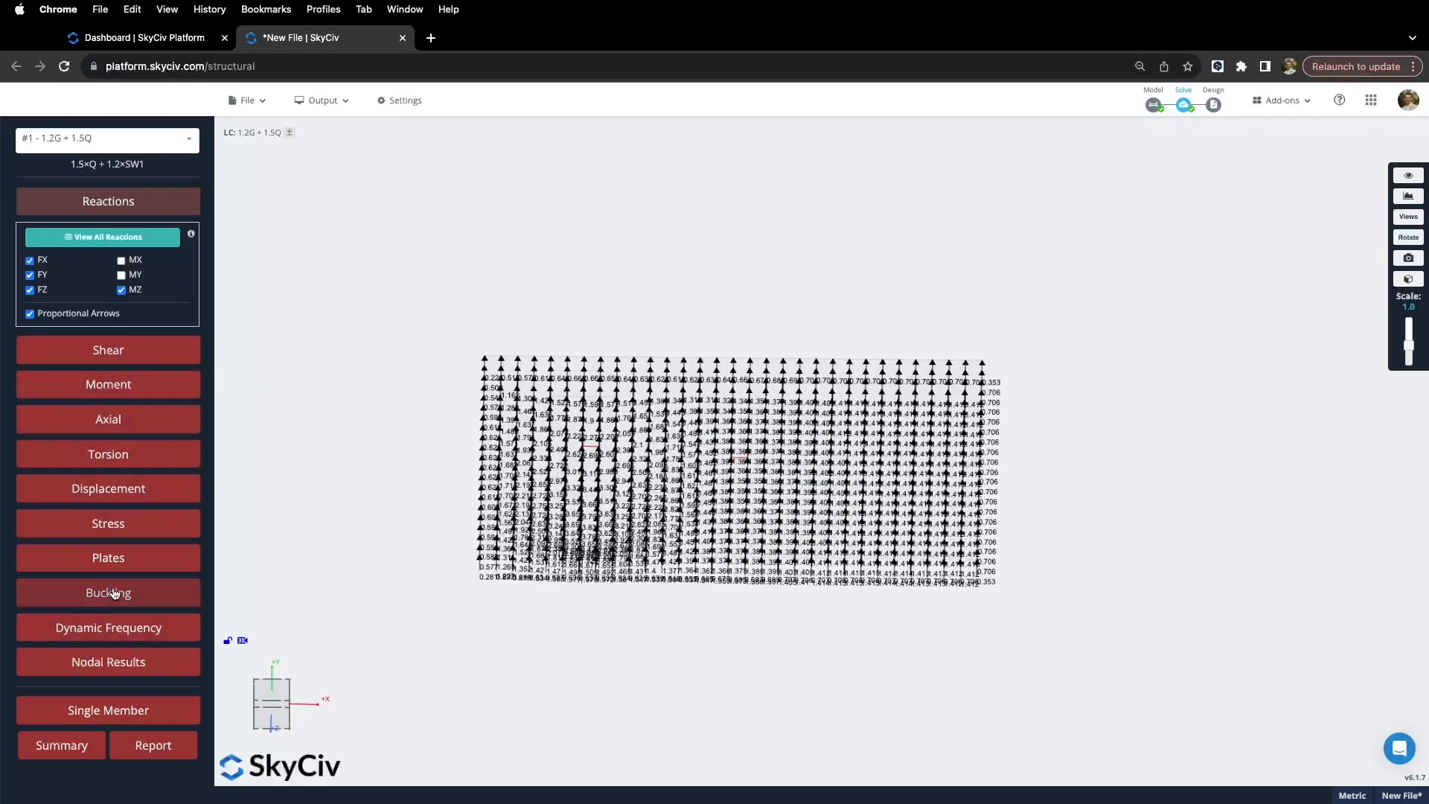
click(113, 204)
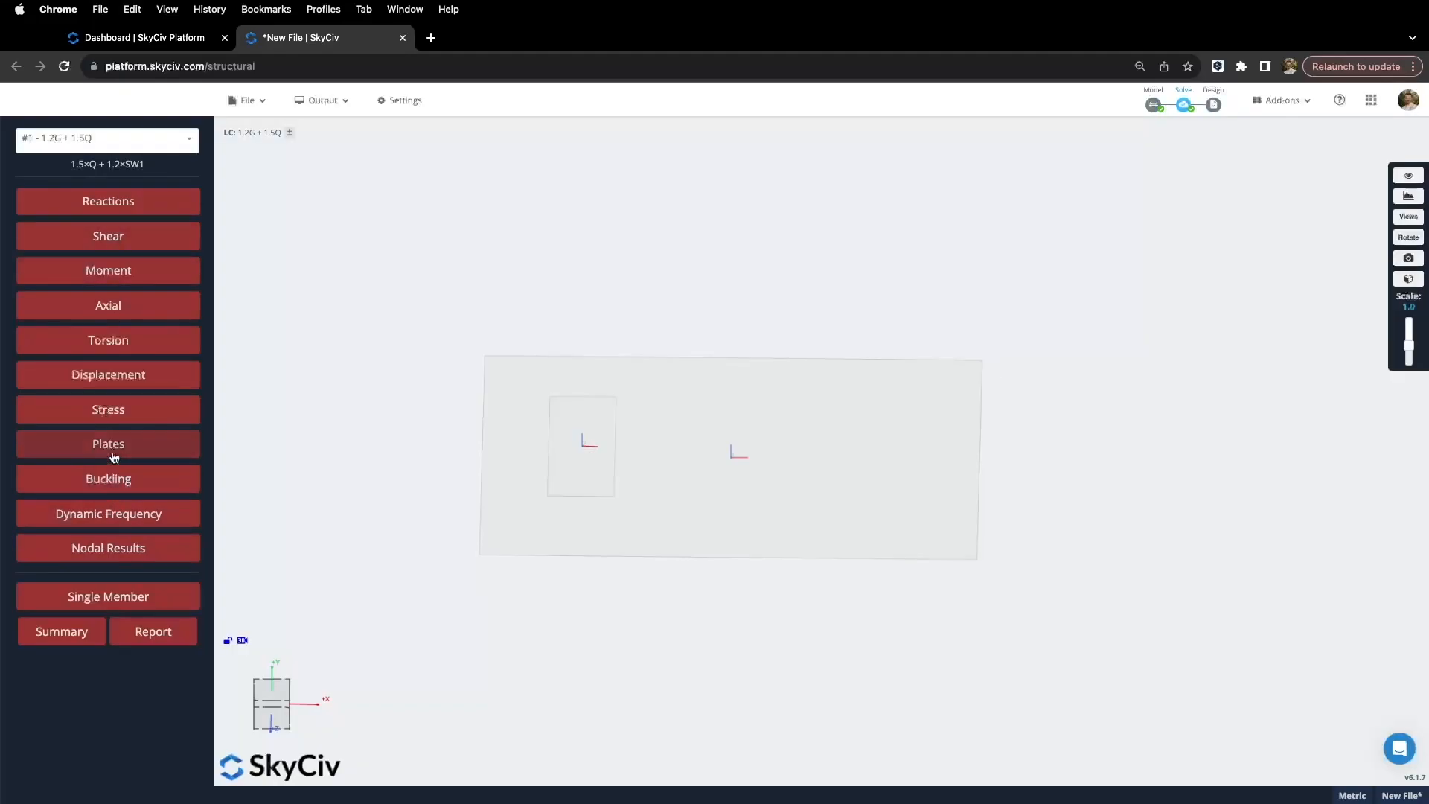
Step: Show the plate Displacement Sum contour, then Moment X, Moment Y and Moment XY contours
click(111, 448)
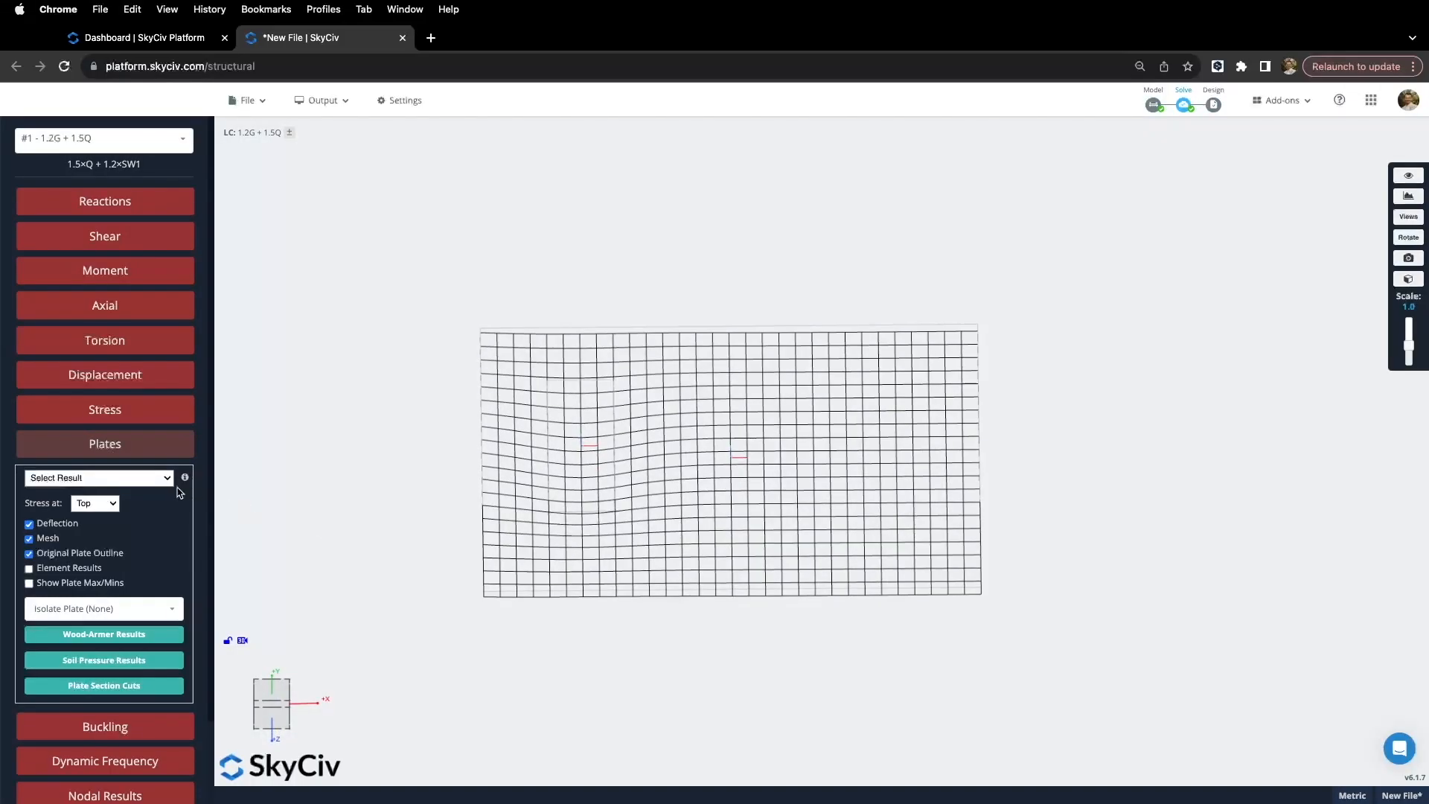
click(96, 477)
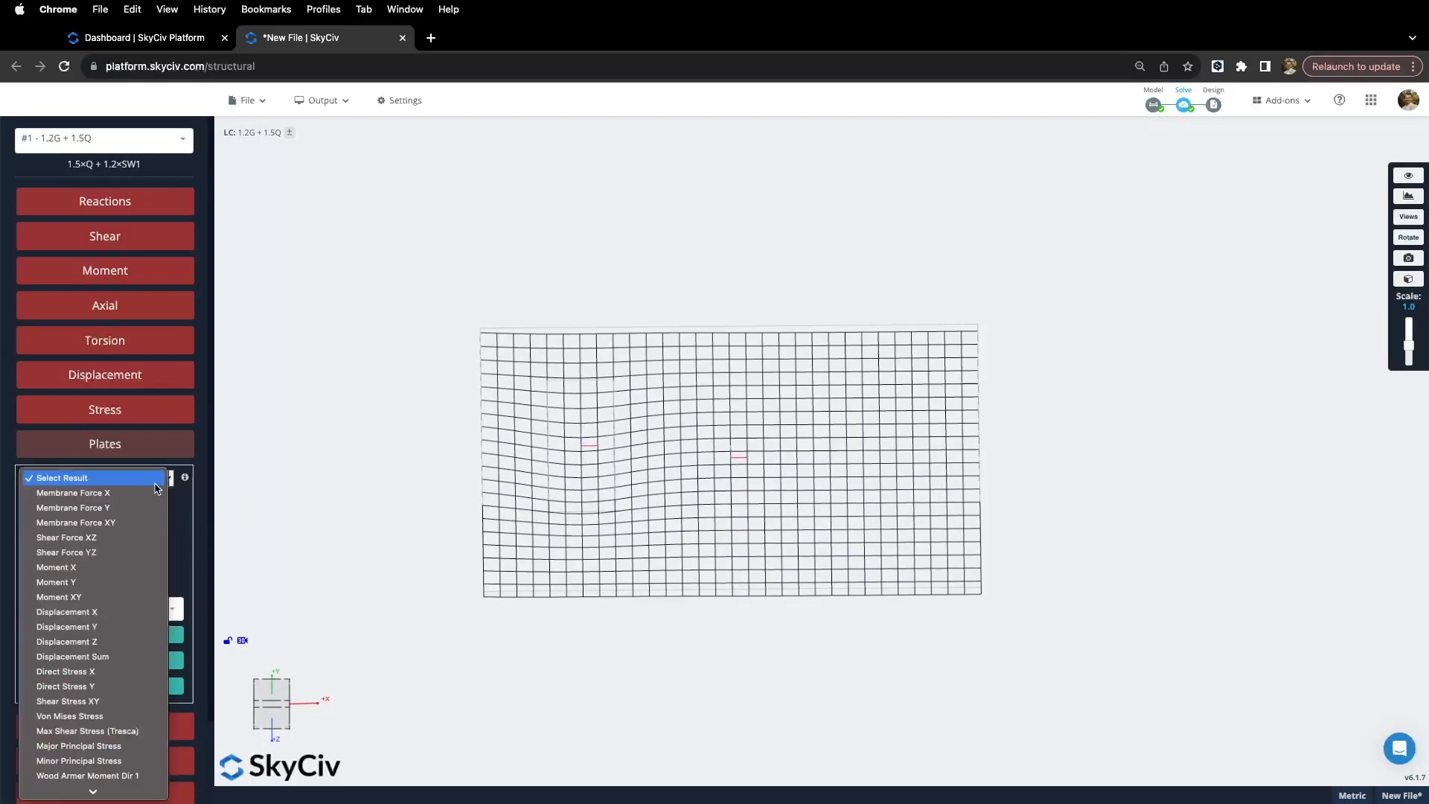
click(112, 656)
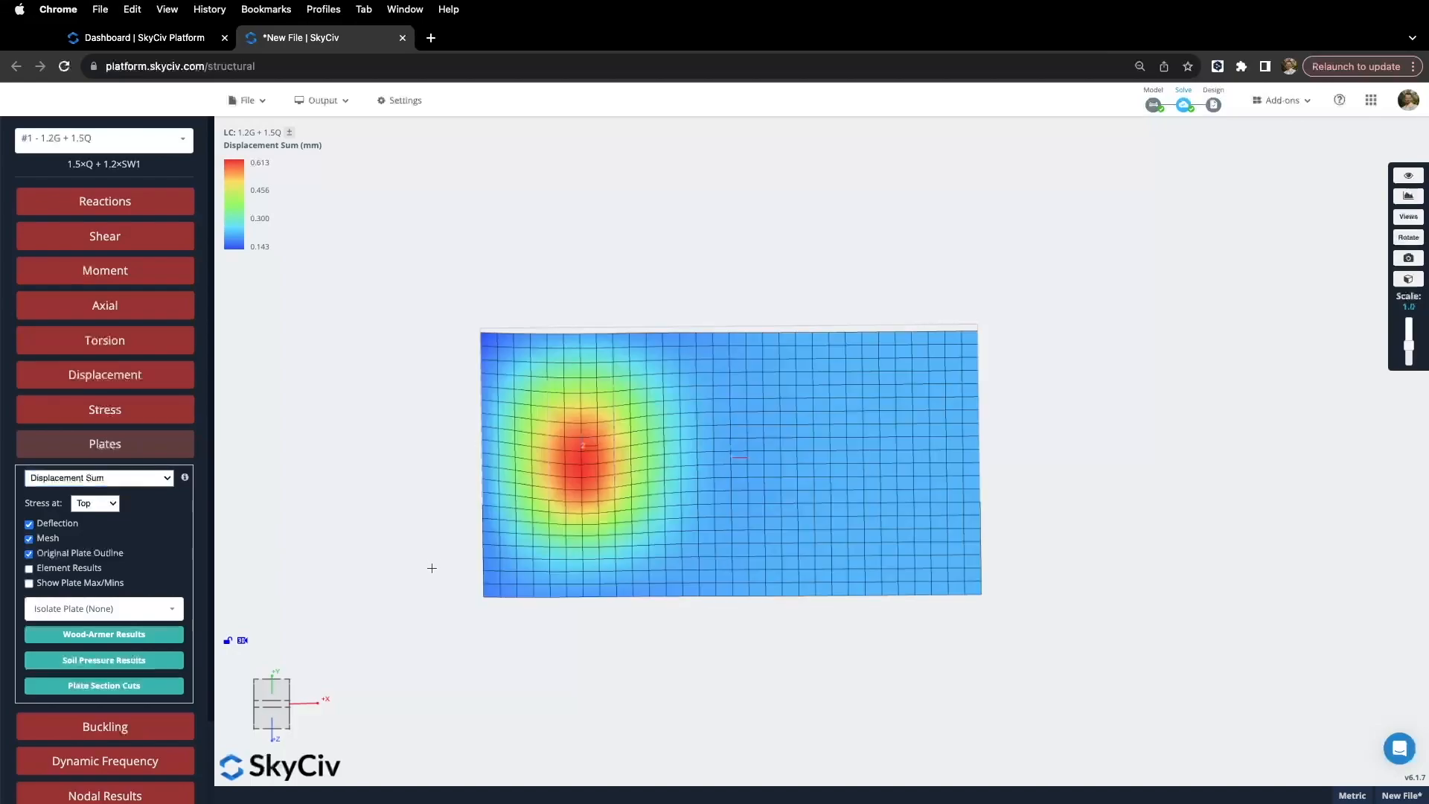
mouse_move(604, 479)
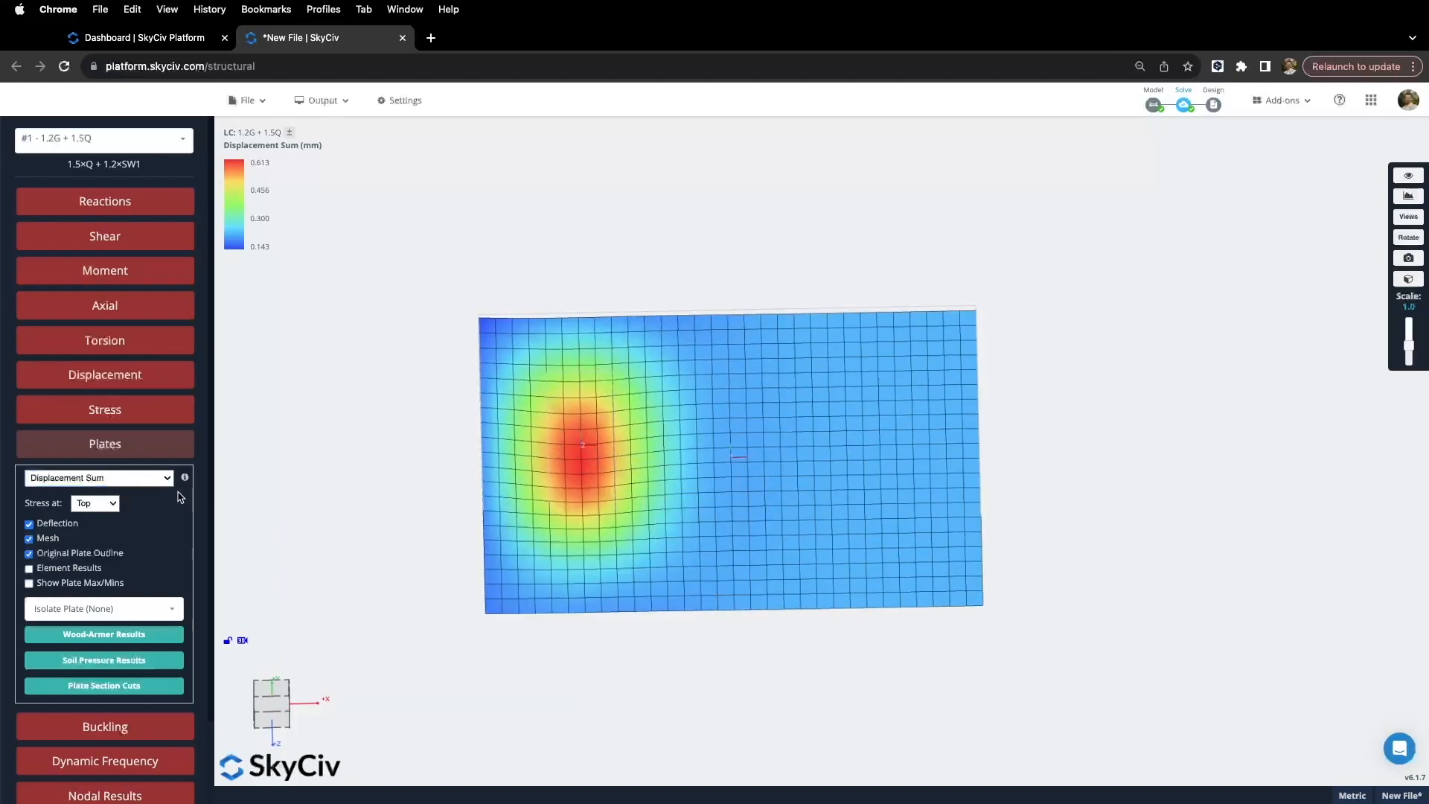
click(166, 478)
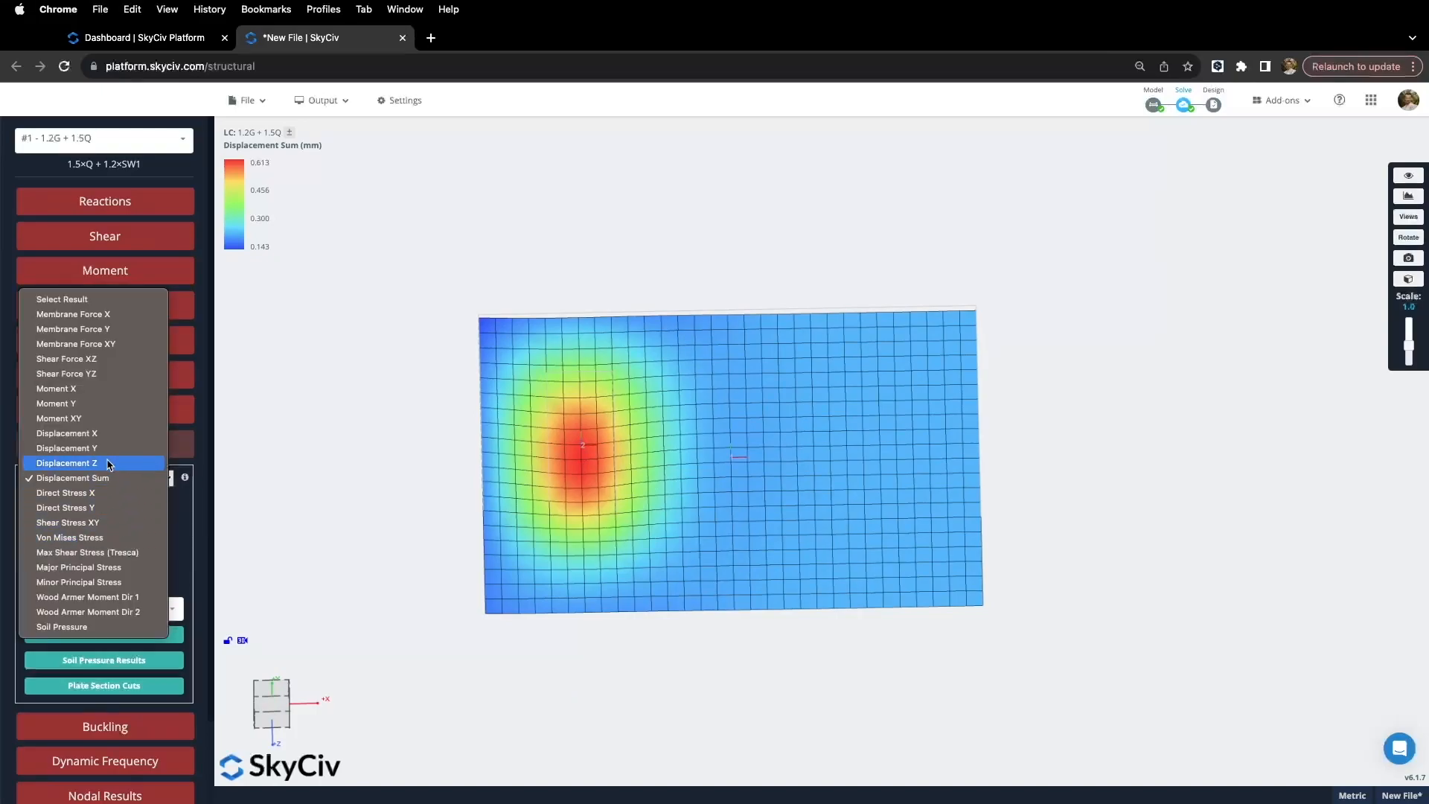
click(88, 388)
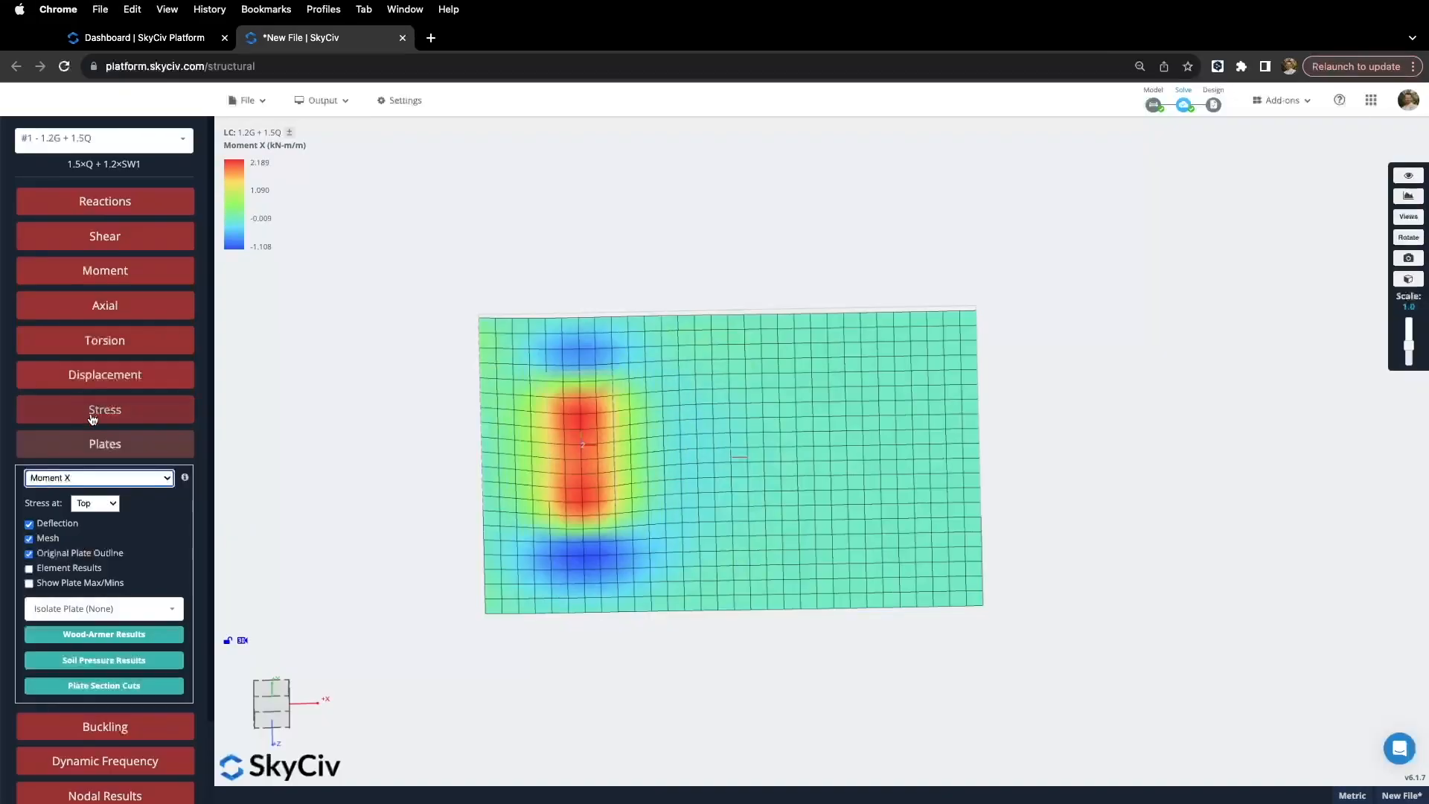
click(112, 477)
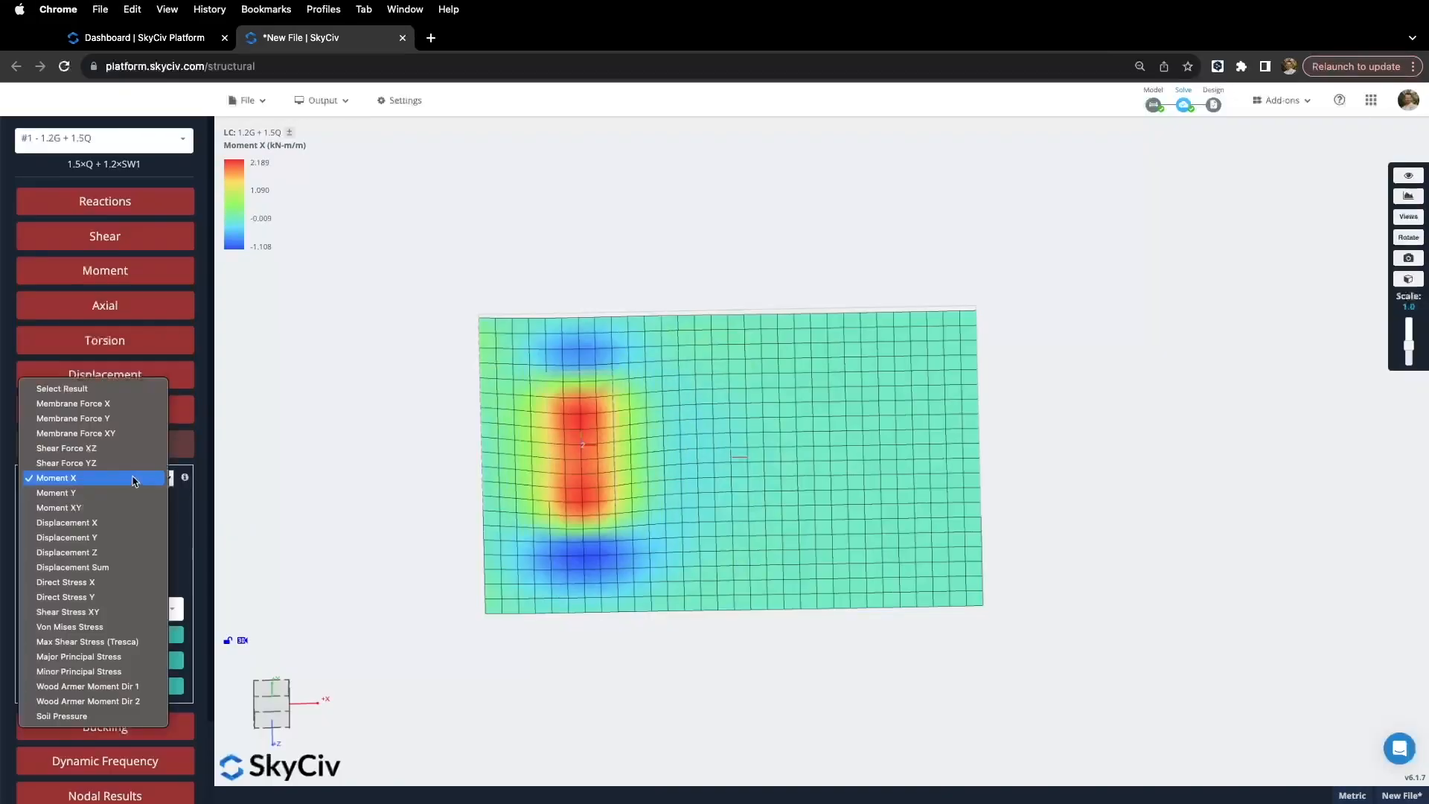
click(94, 493)
click(113, 477)
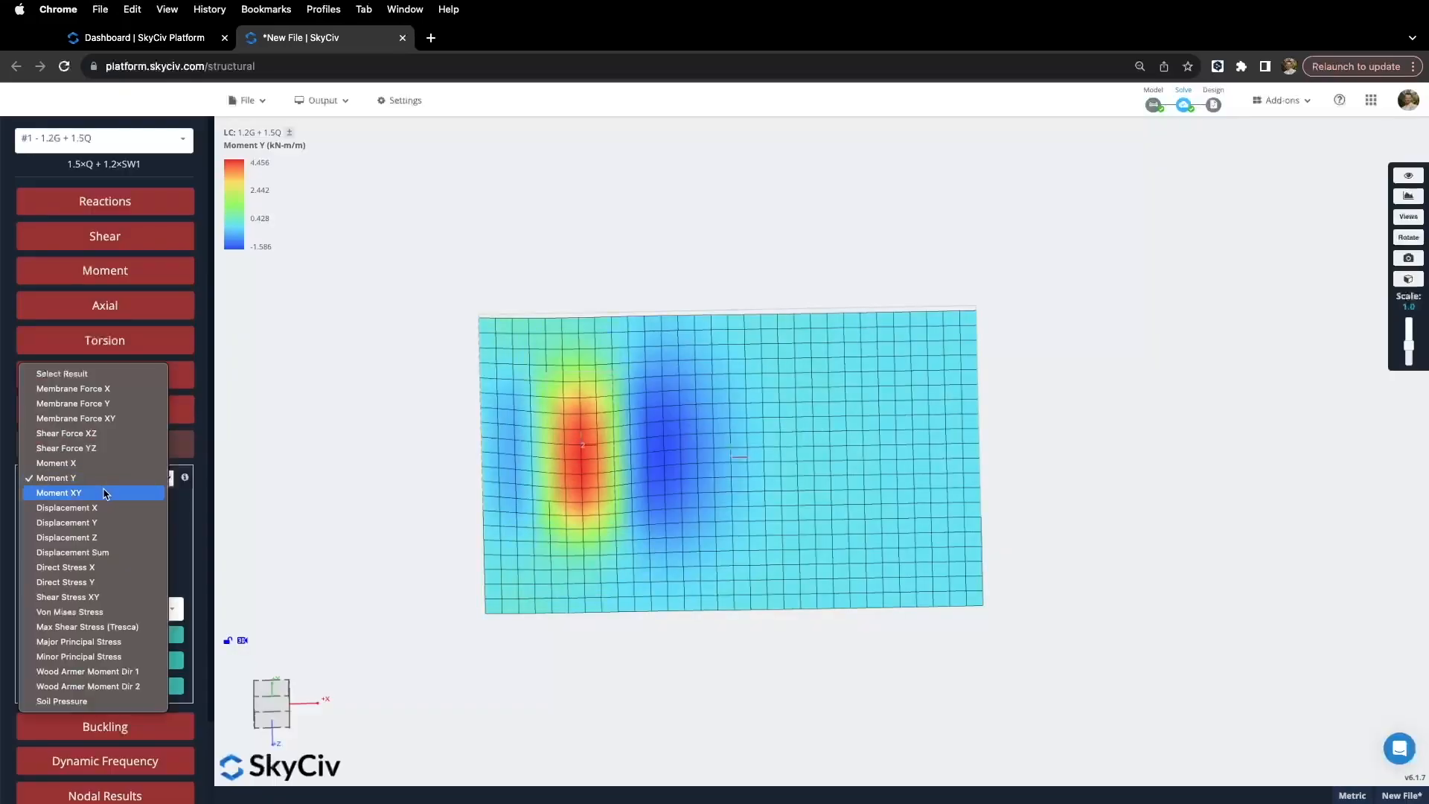
click(103, 493)
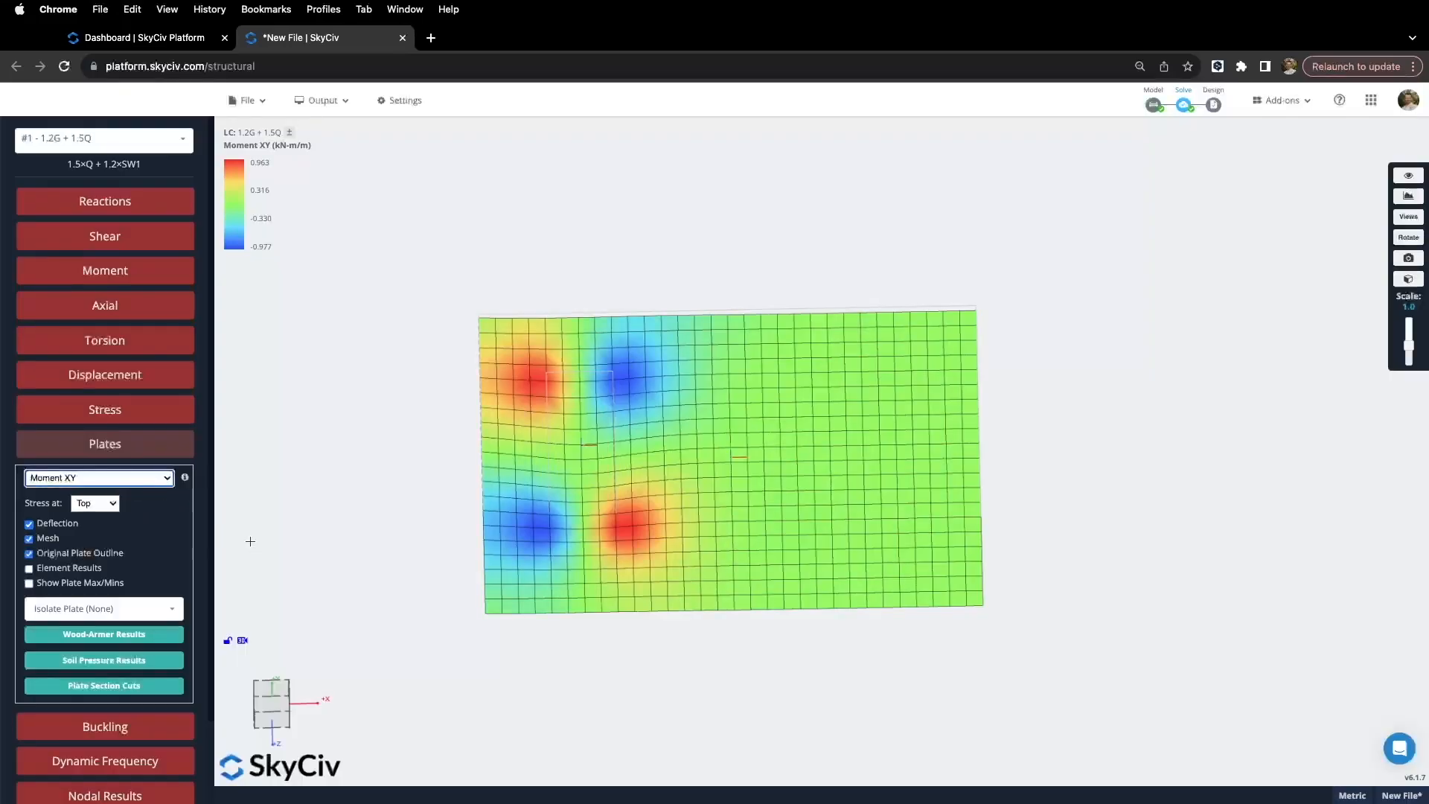
Step: Show the Shear Force XZ and YZ contours, then the Von Mises Stress contour
click(156, 480)
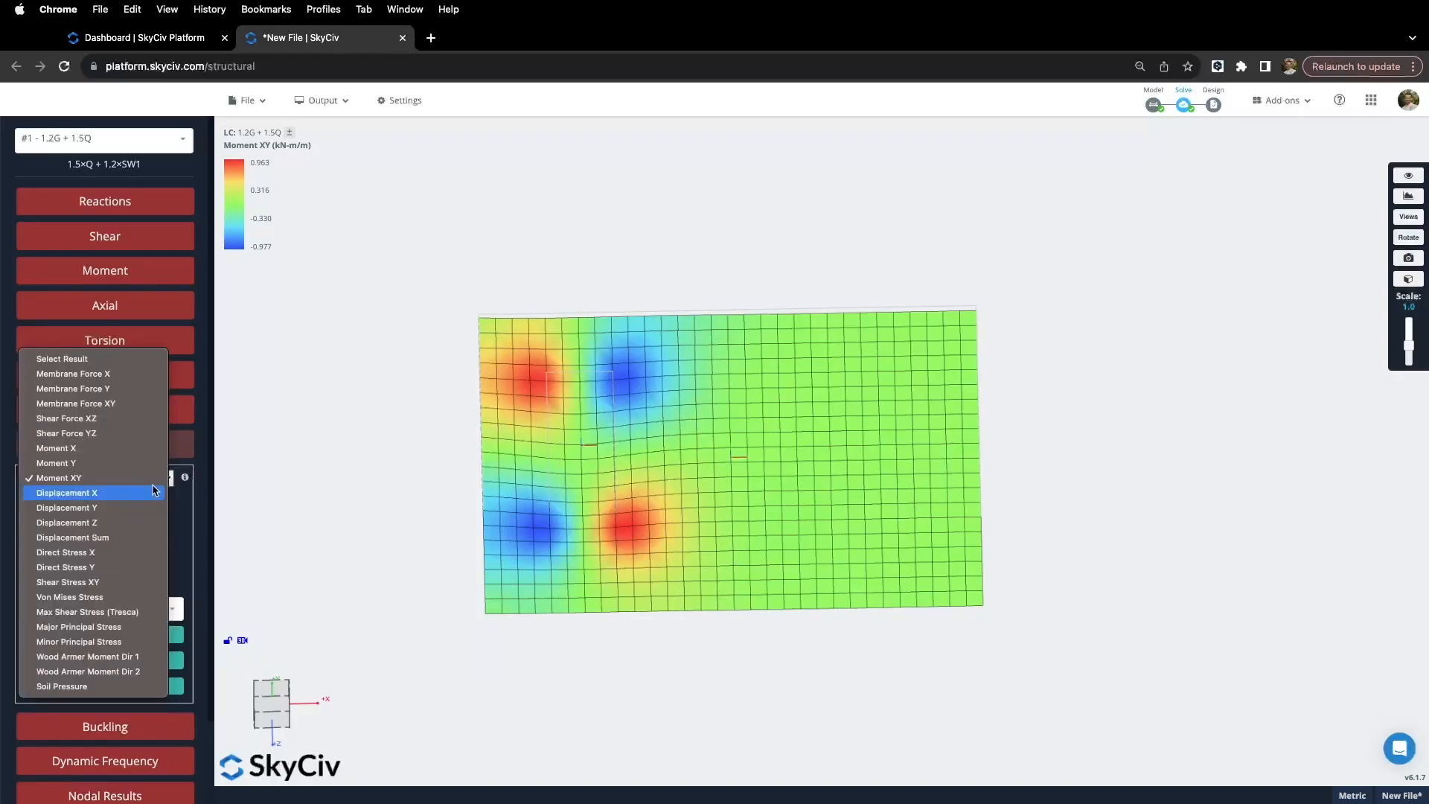
click(112, 418)
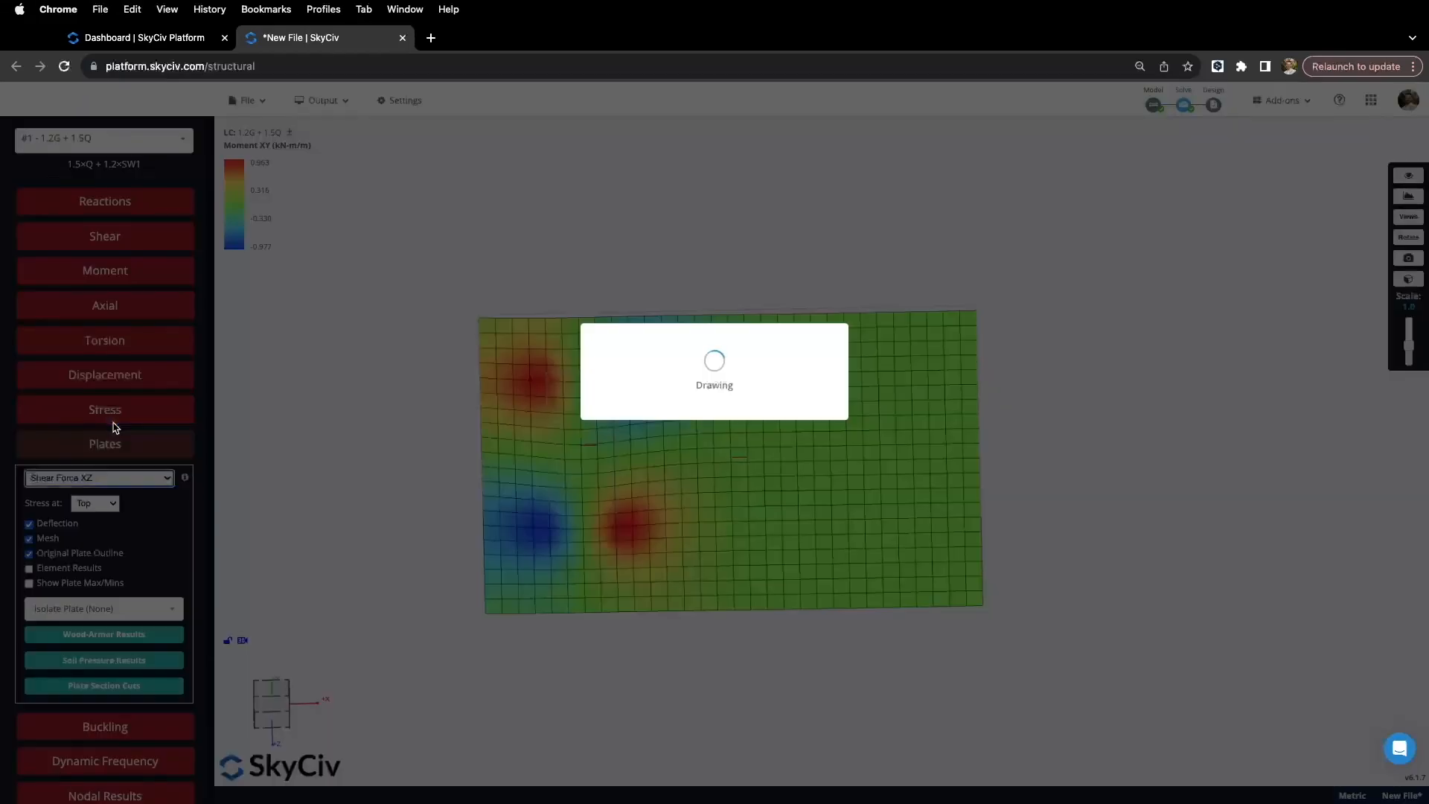
click(124, 480)
click(101, 491)
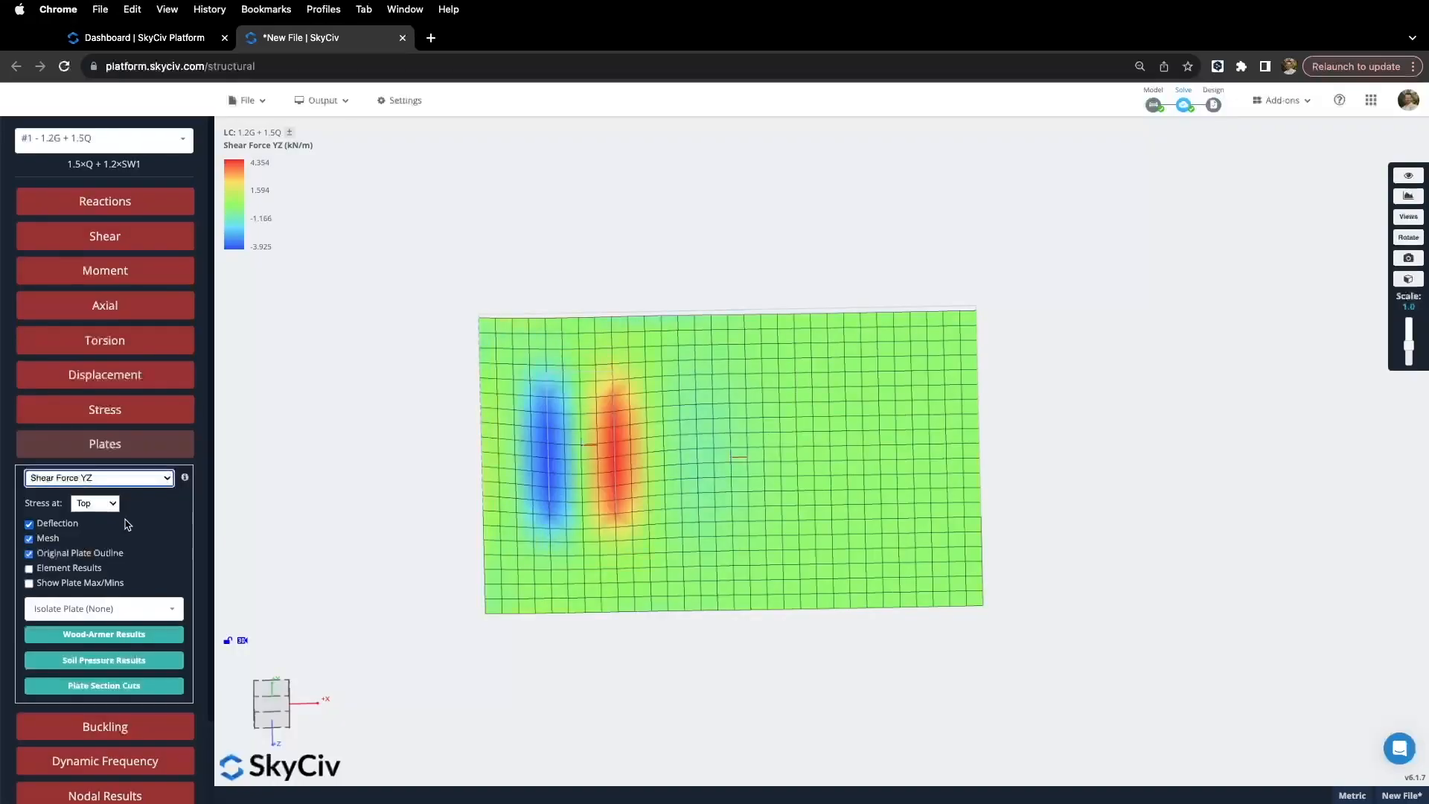
click(142, 477)
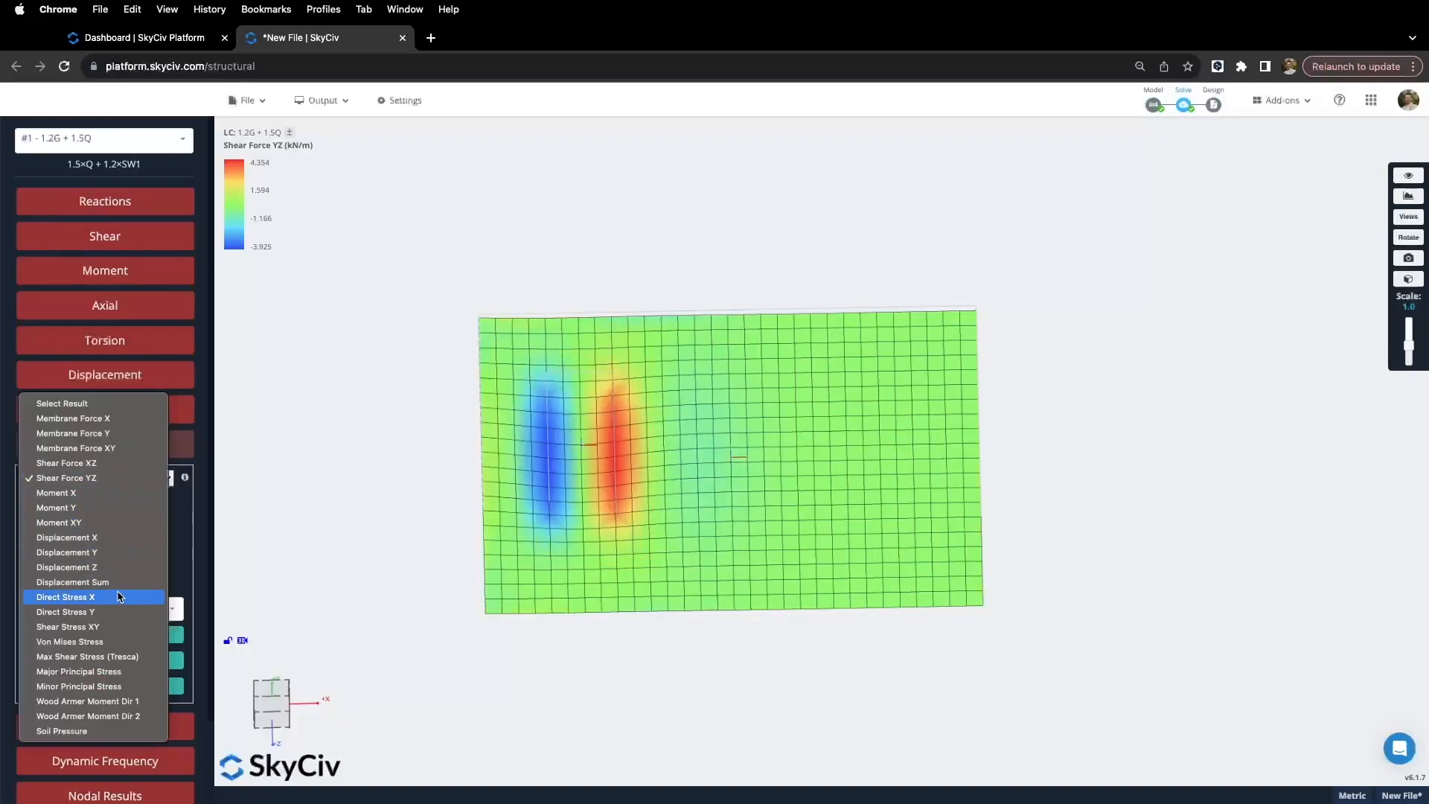
click(116, 643)
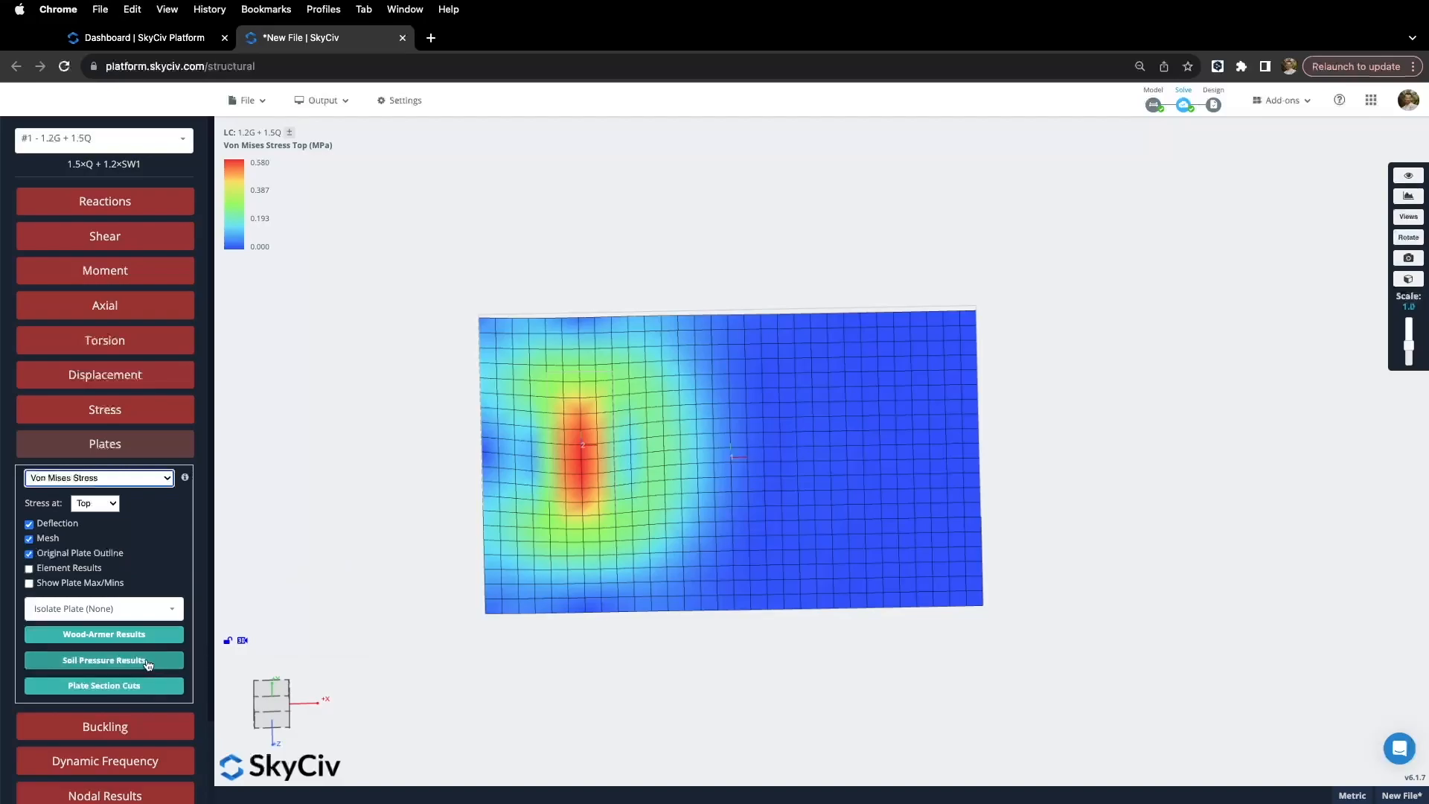
click(137, 665)
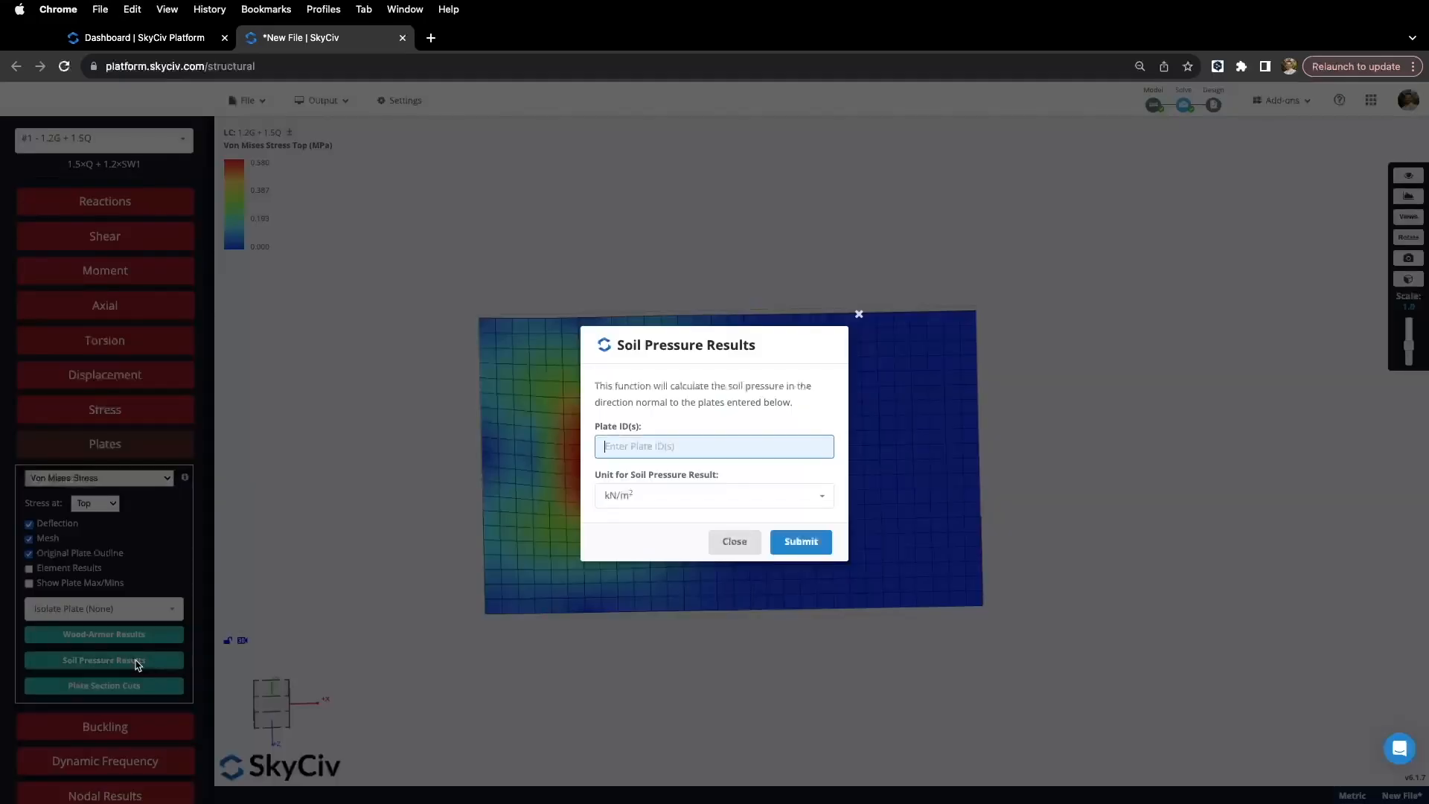
click(730, 541)
click(577, 431)
click(104, 138)
click(94, 212)
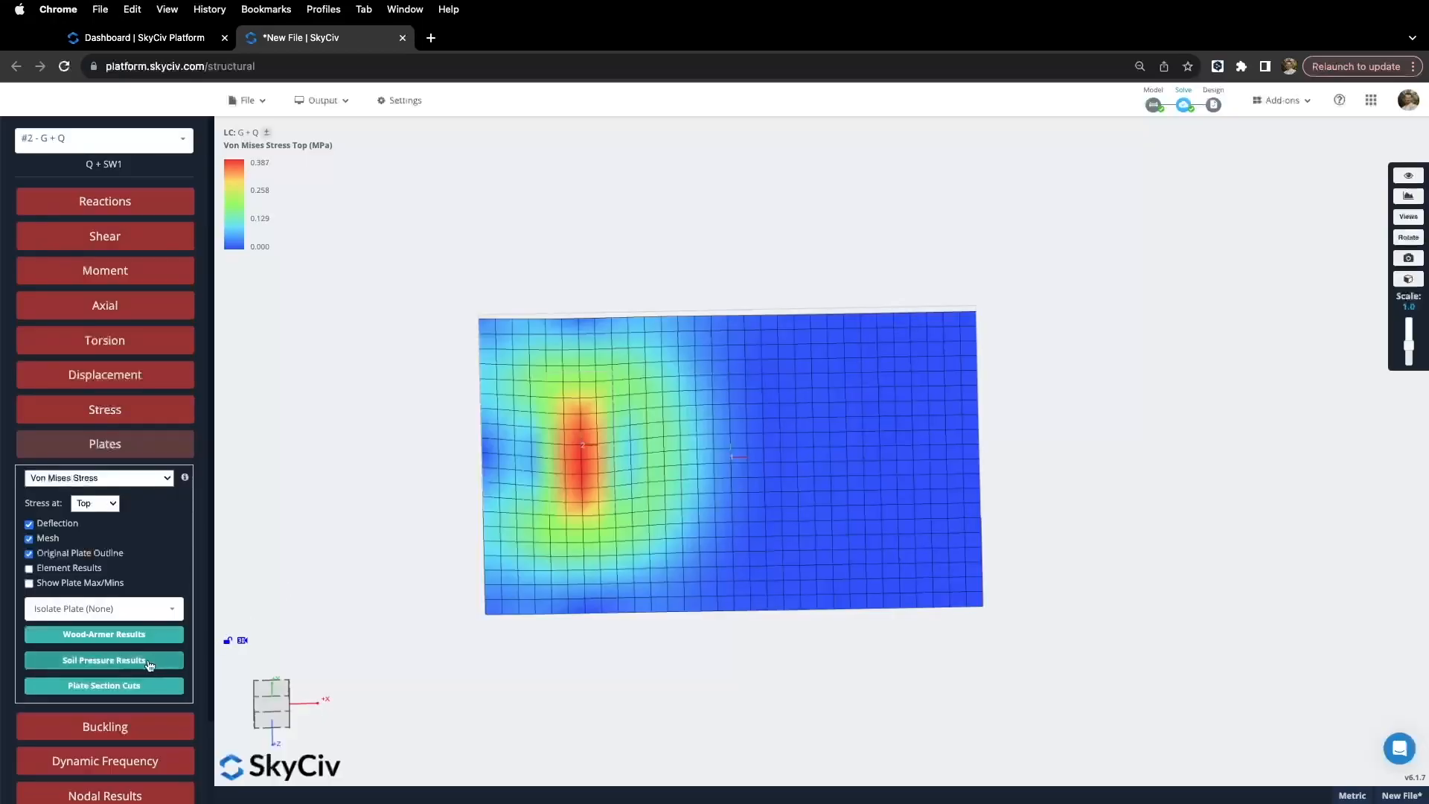
click(141, 663)
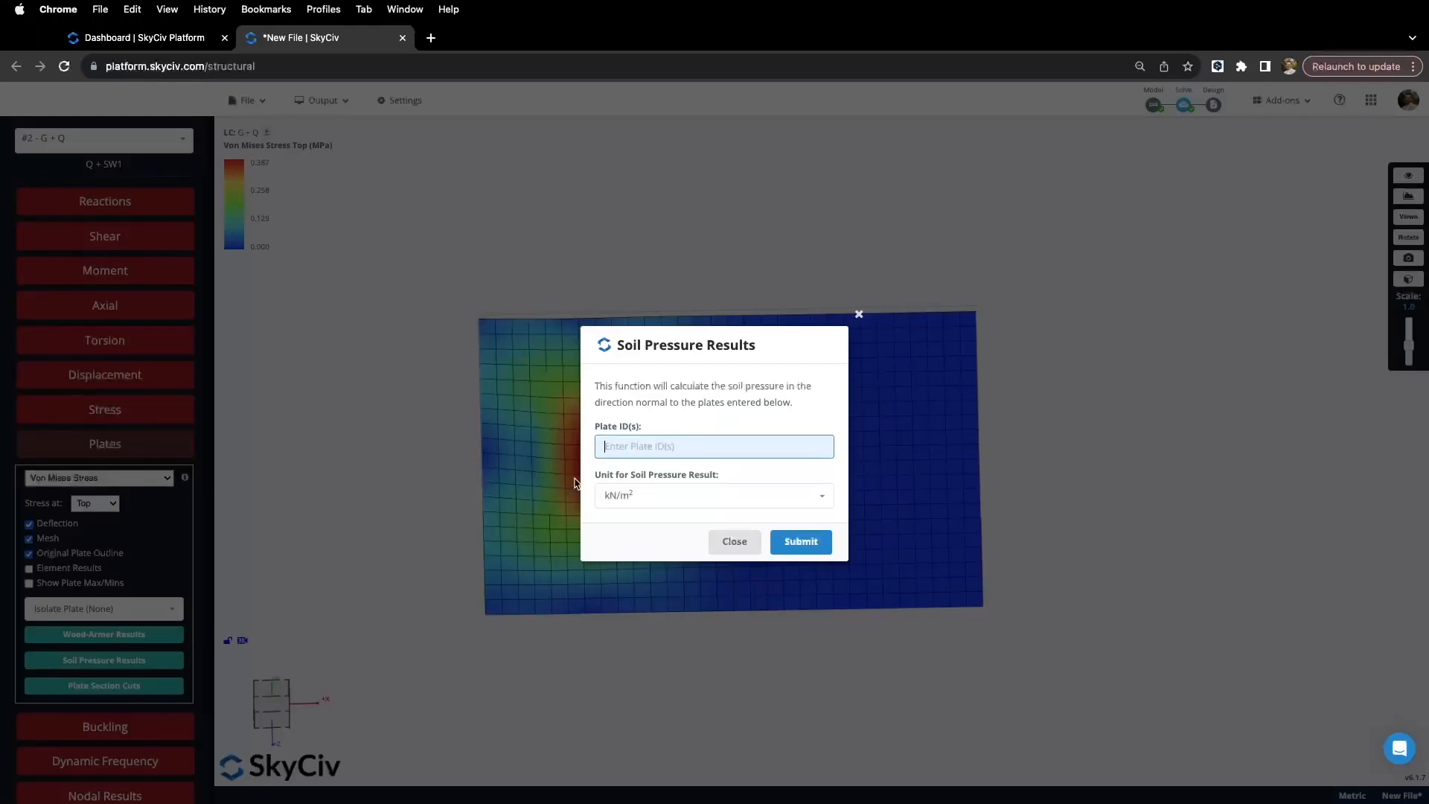
text(All)
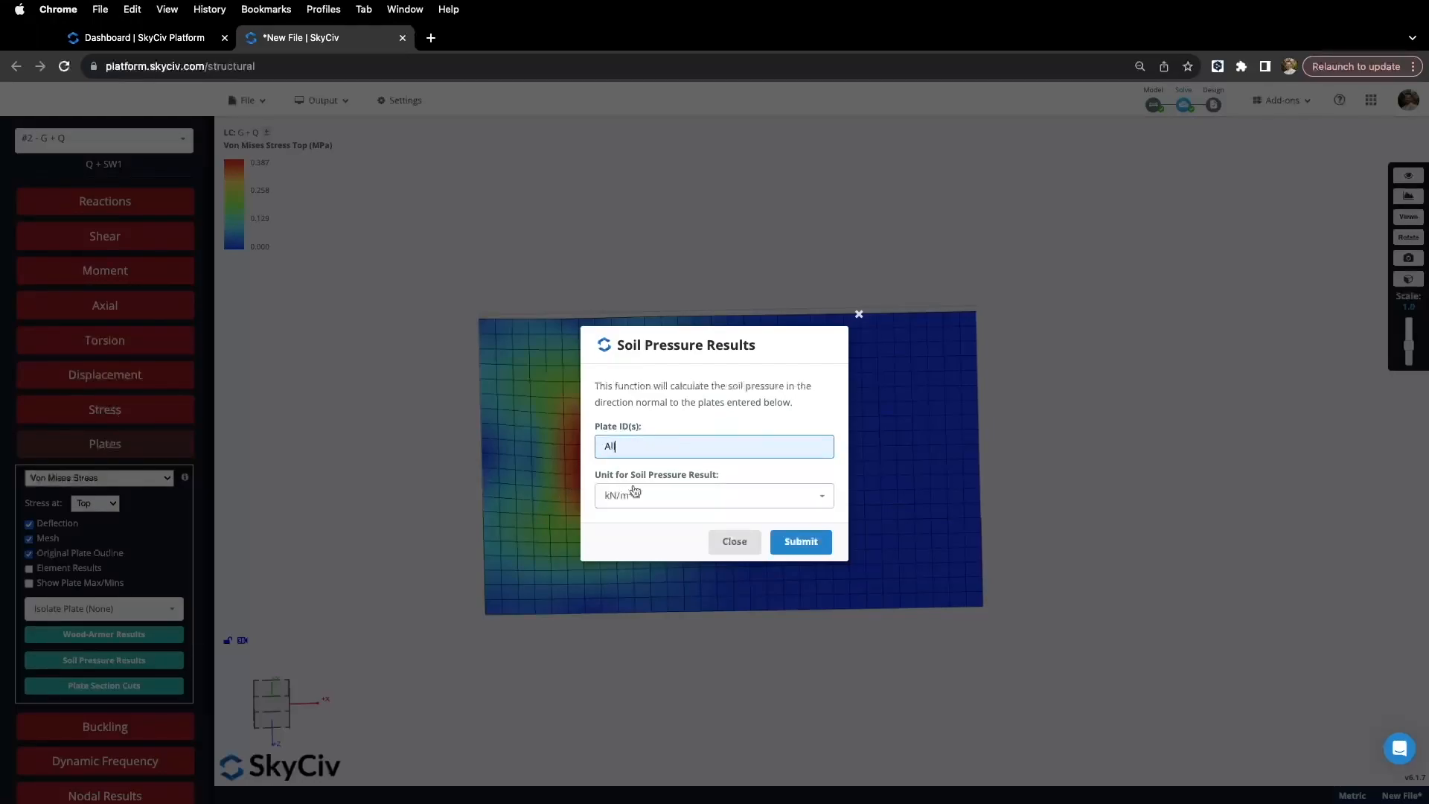
click(805, 542)
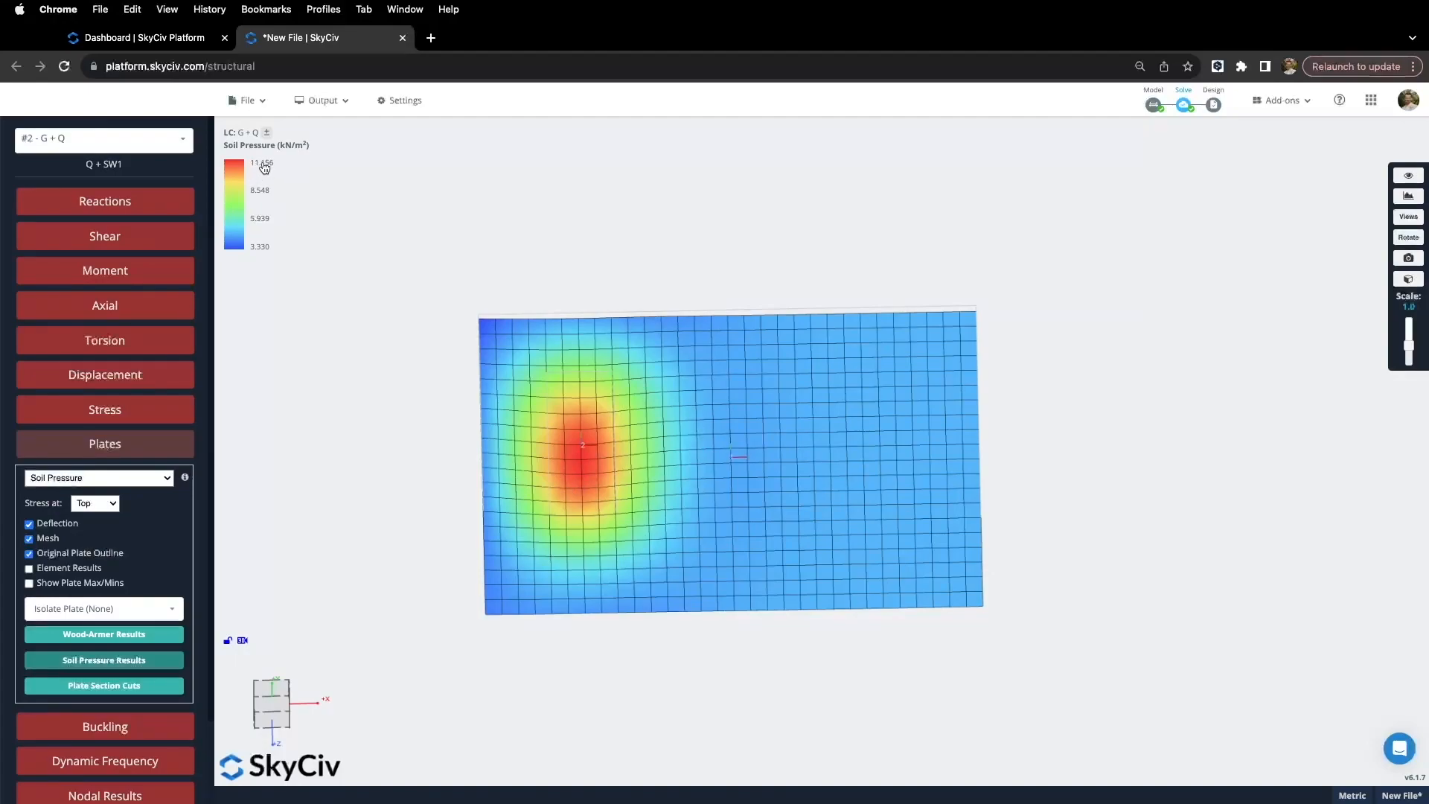
right_drag(433, 474, 434, 453)
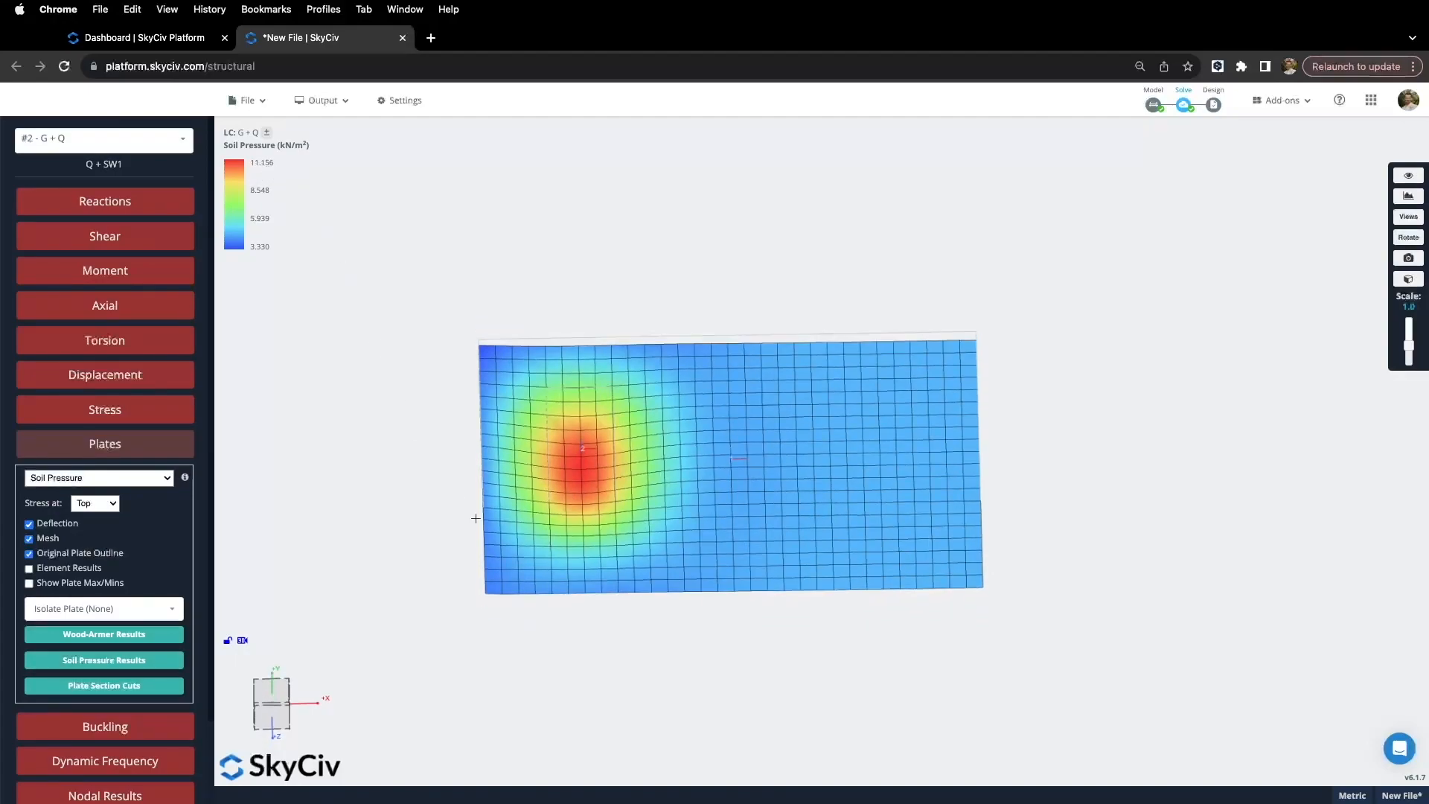
right_drag(484, 537, 462, 558)
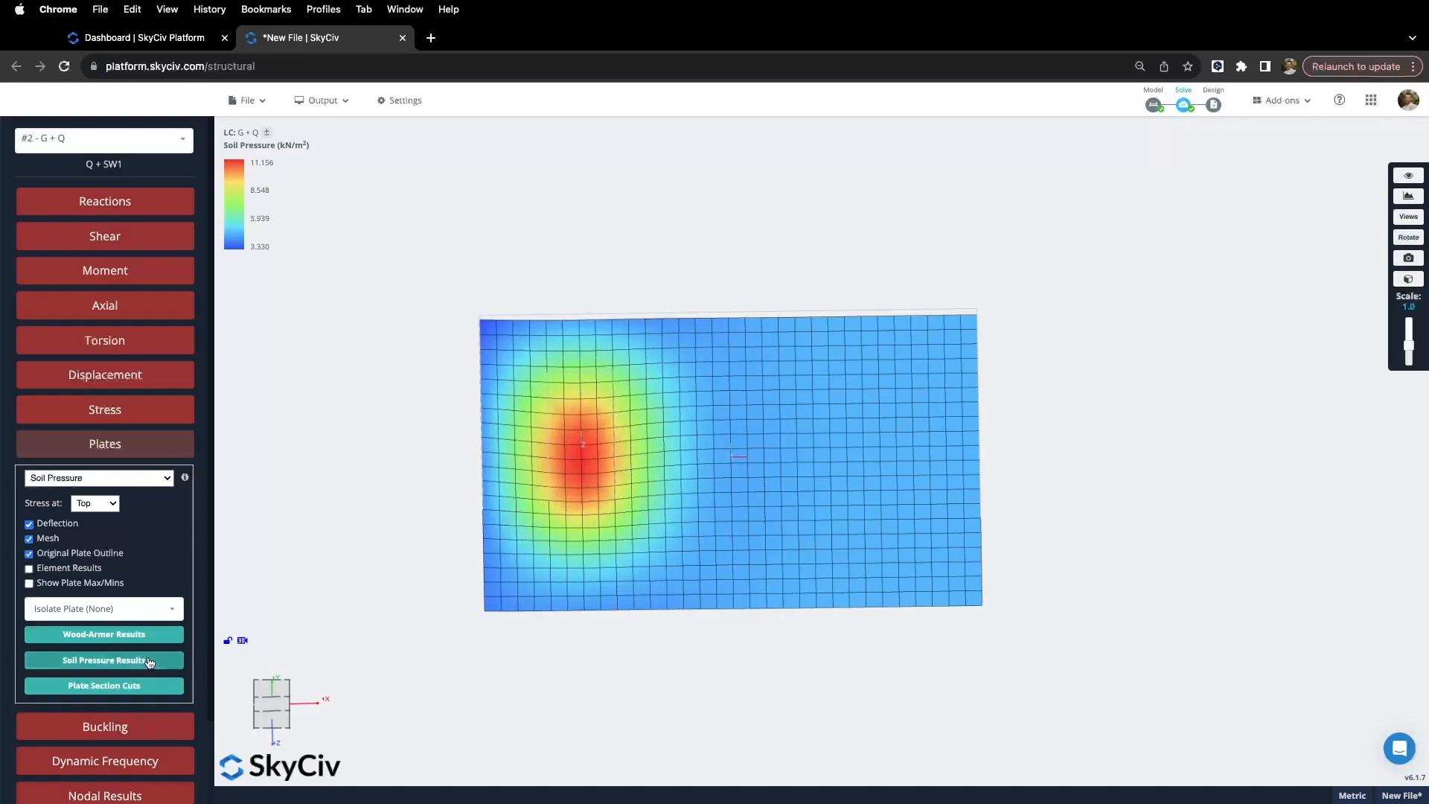
mouse_move(385, 515)
mouse_down()
mouse_move(382, 482)
mouse_move(381, 497)
mouse_up()
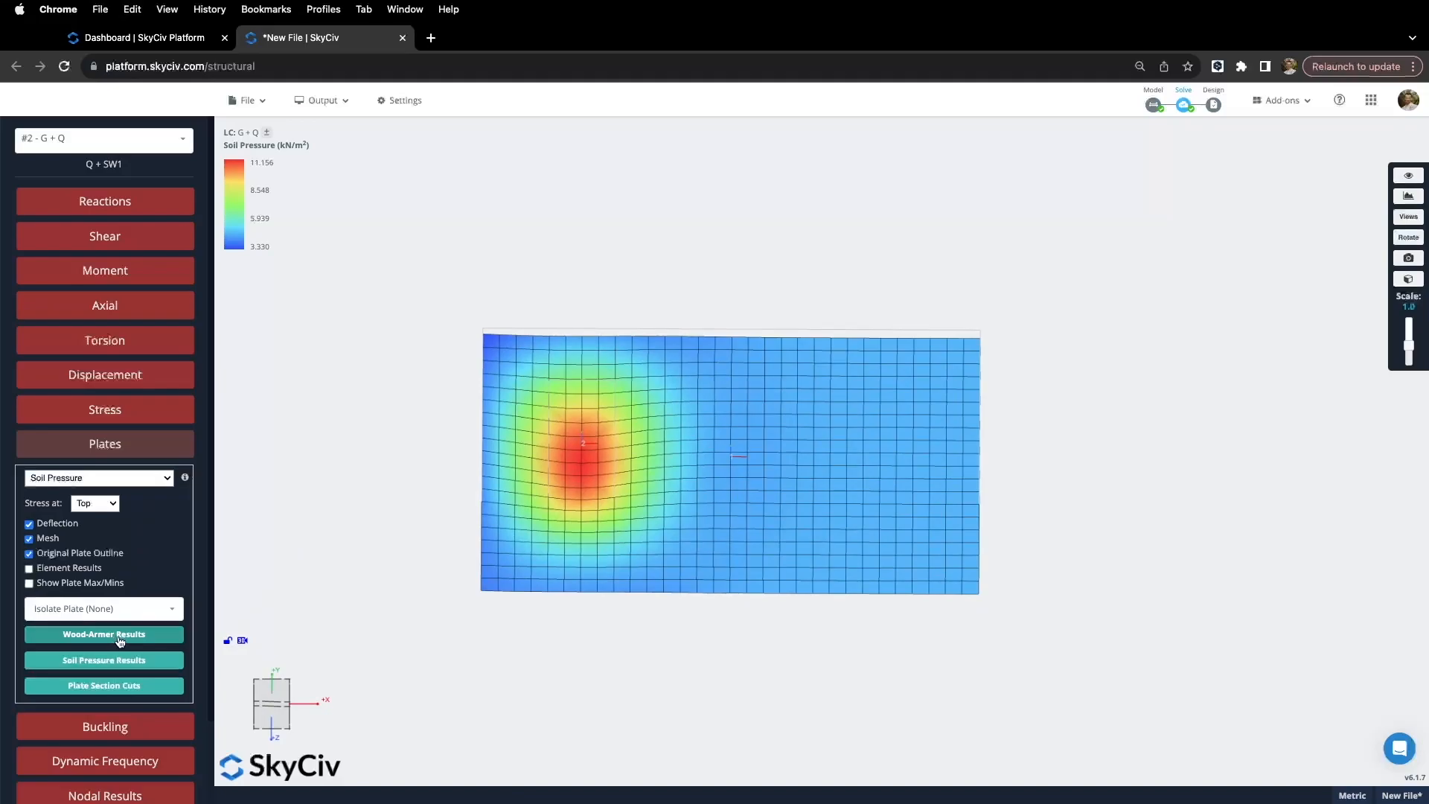
Step: Open the Wood-Armer calculator and confirm direction angles of 0 and 90
click(118, 637)
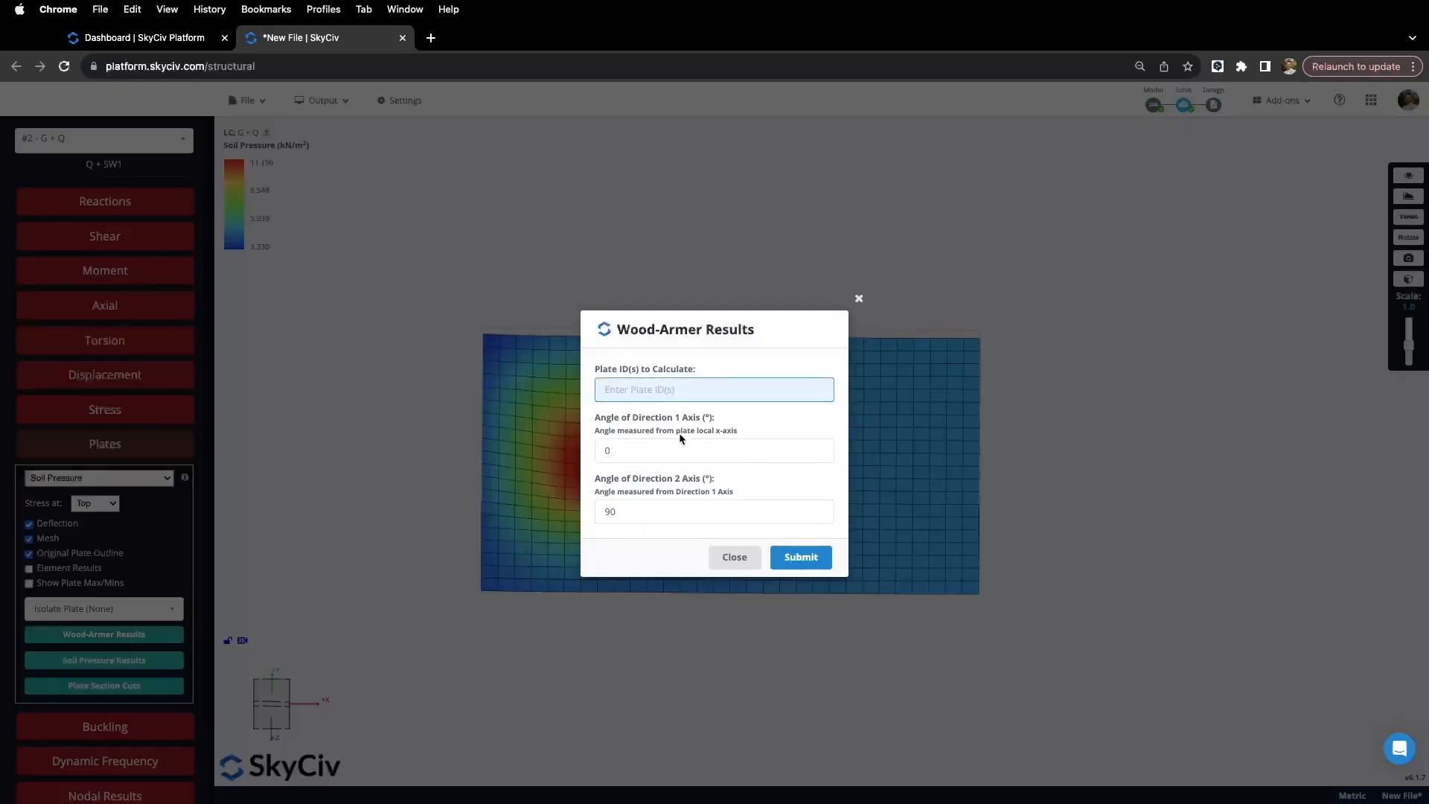
drag(701, 336, 1064, 281)
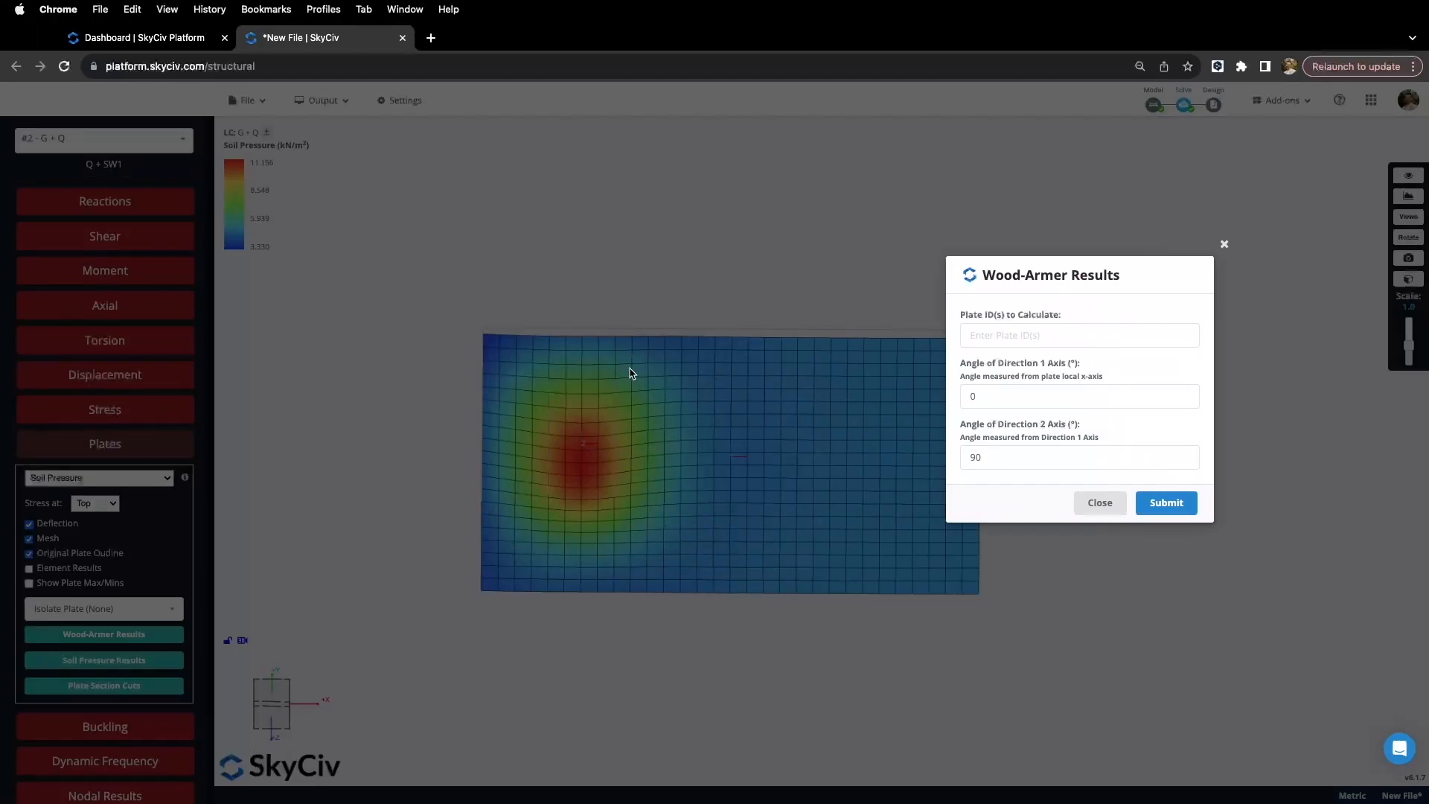
drag(1037, 292, 1060, 278)
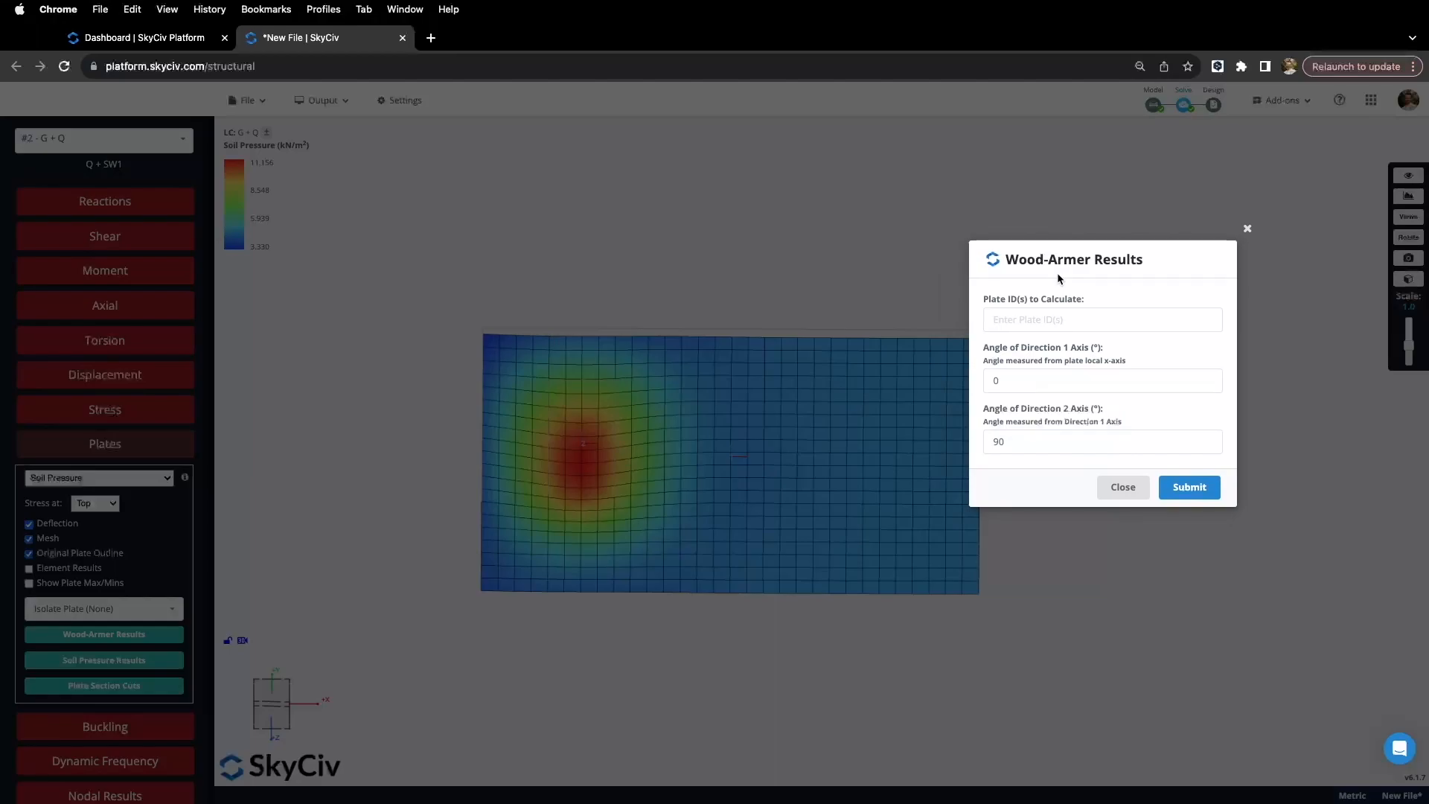
click(1028, 378)
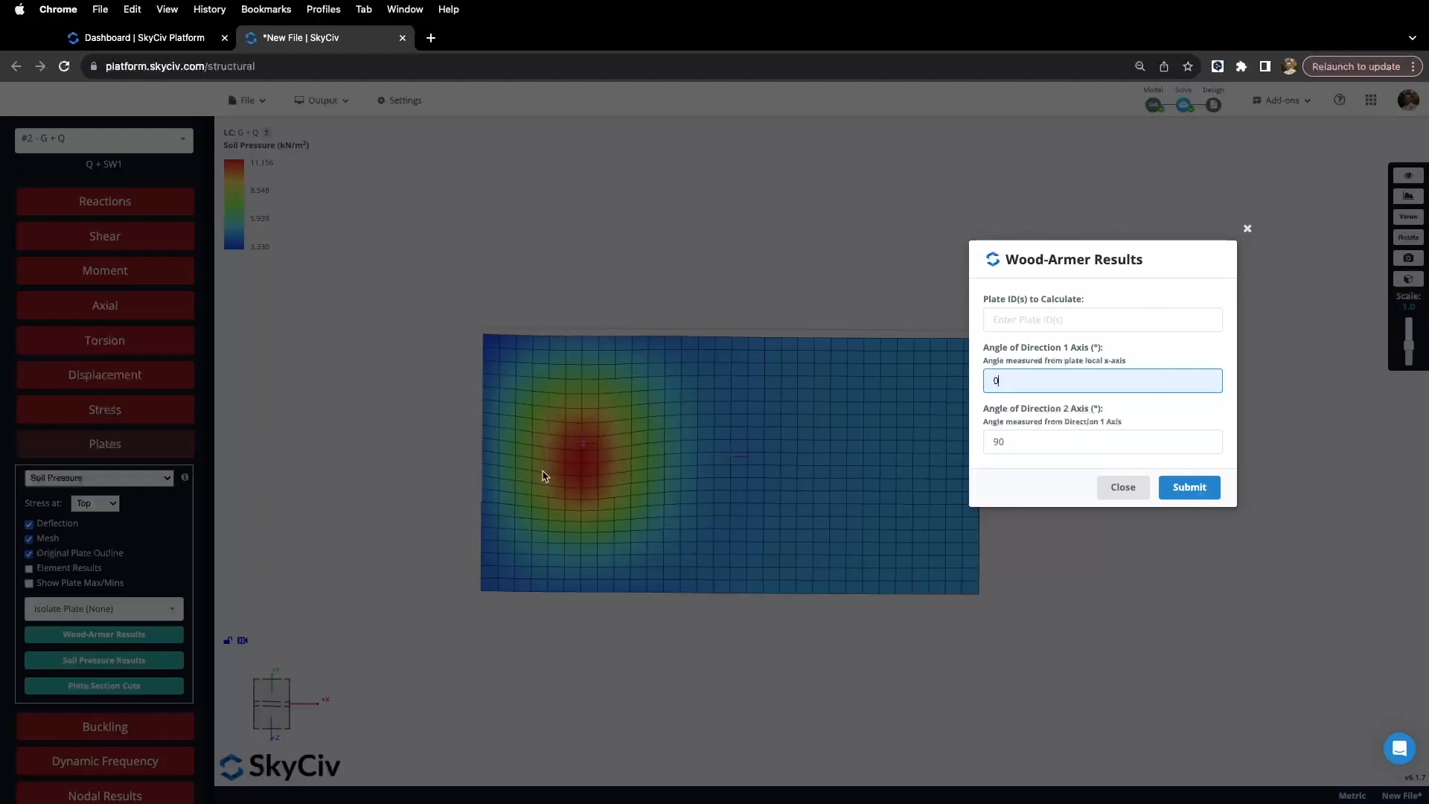
click(1027, 440)
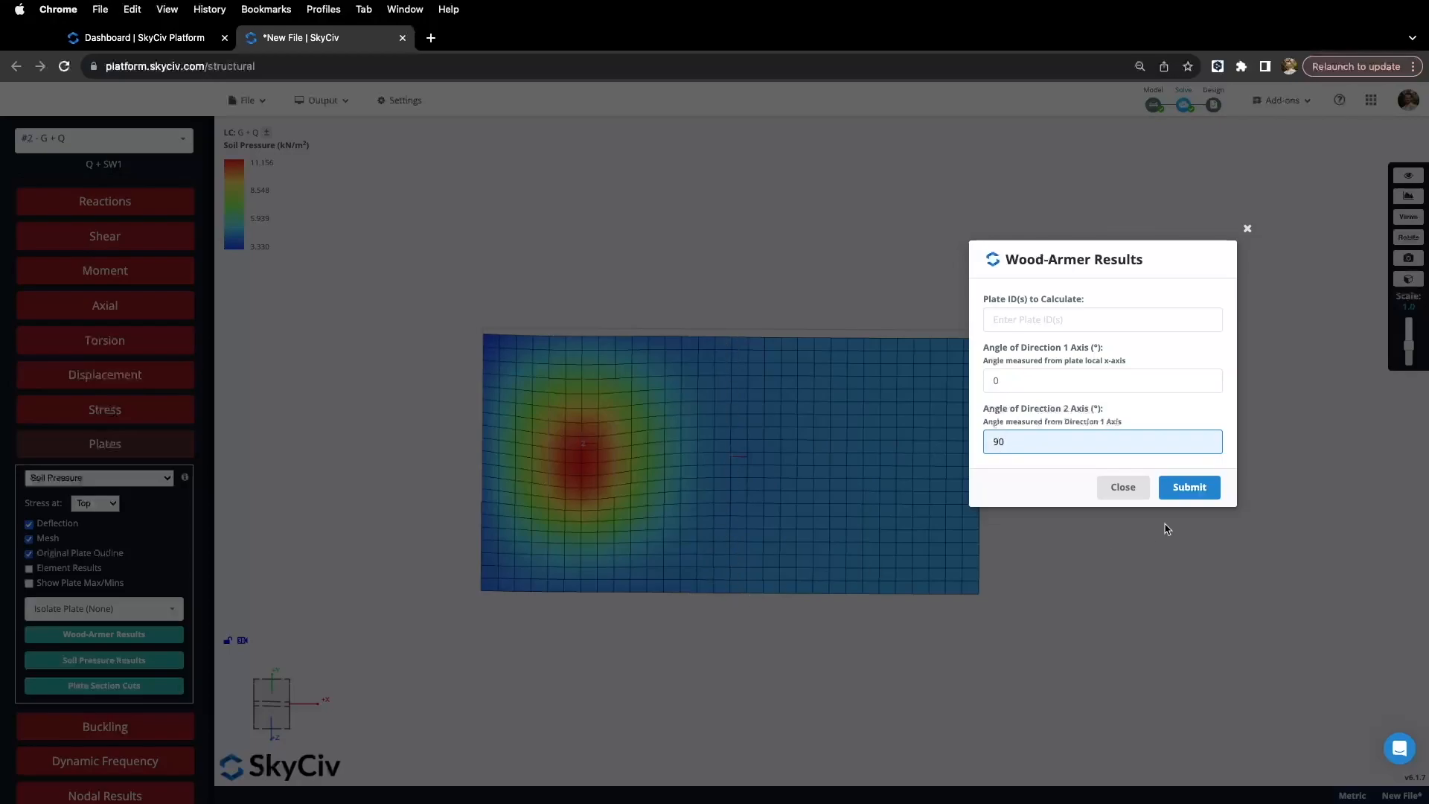
Step: Enter 'A' as the plate IDs and calculate Wood-Armer results for all plates
click(1189, 492)
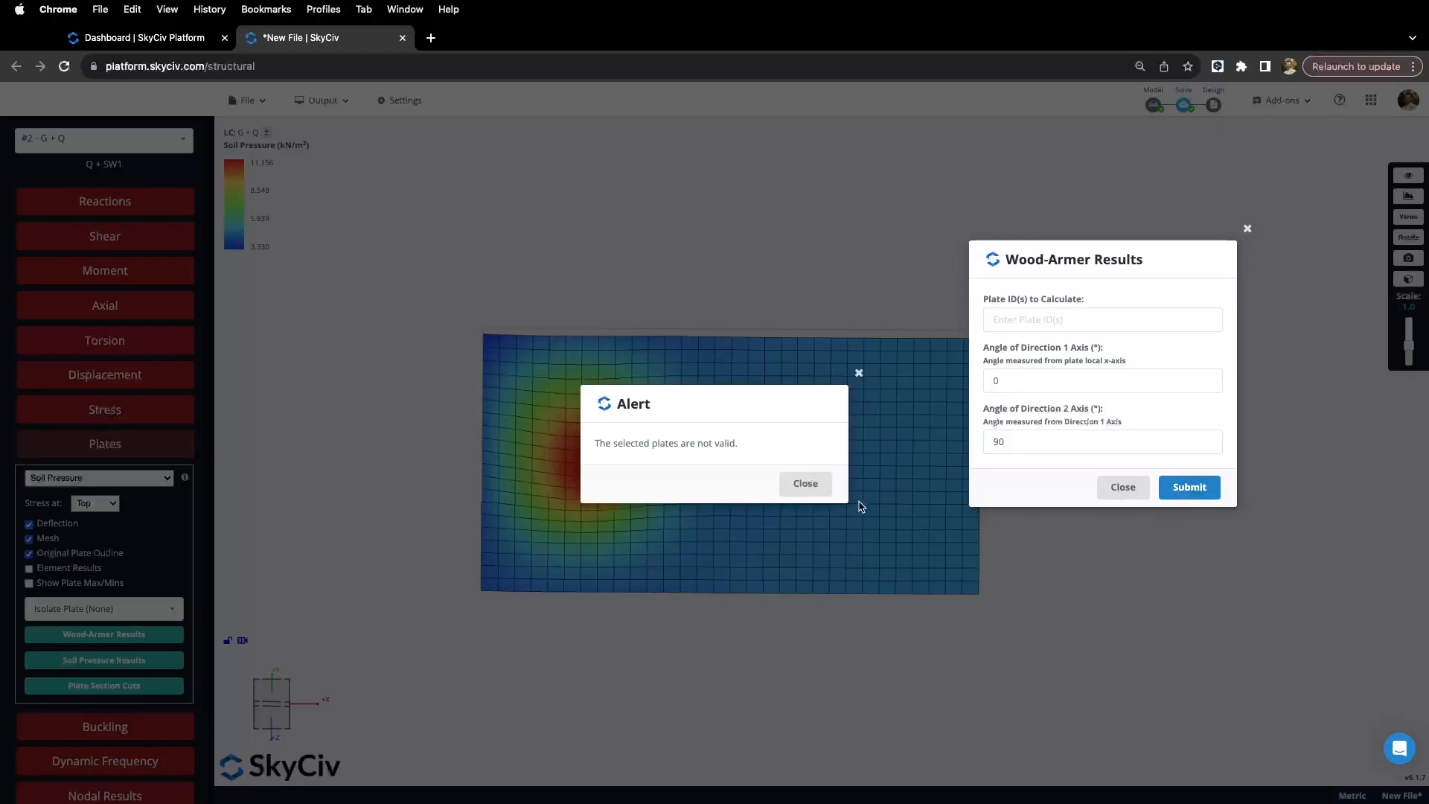
click(806, 486)
click(1042, 320)
text(All)
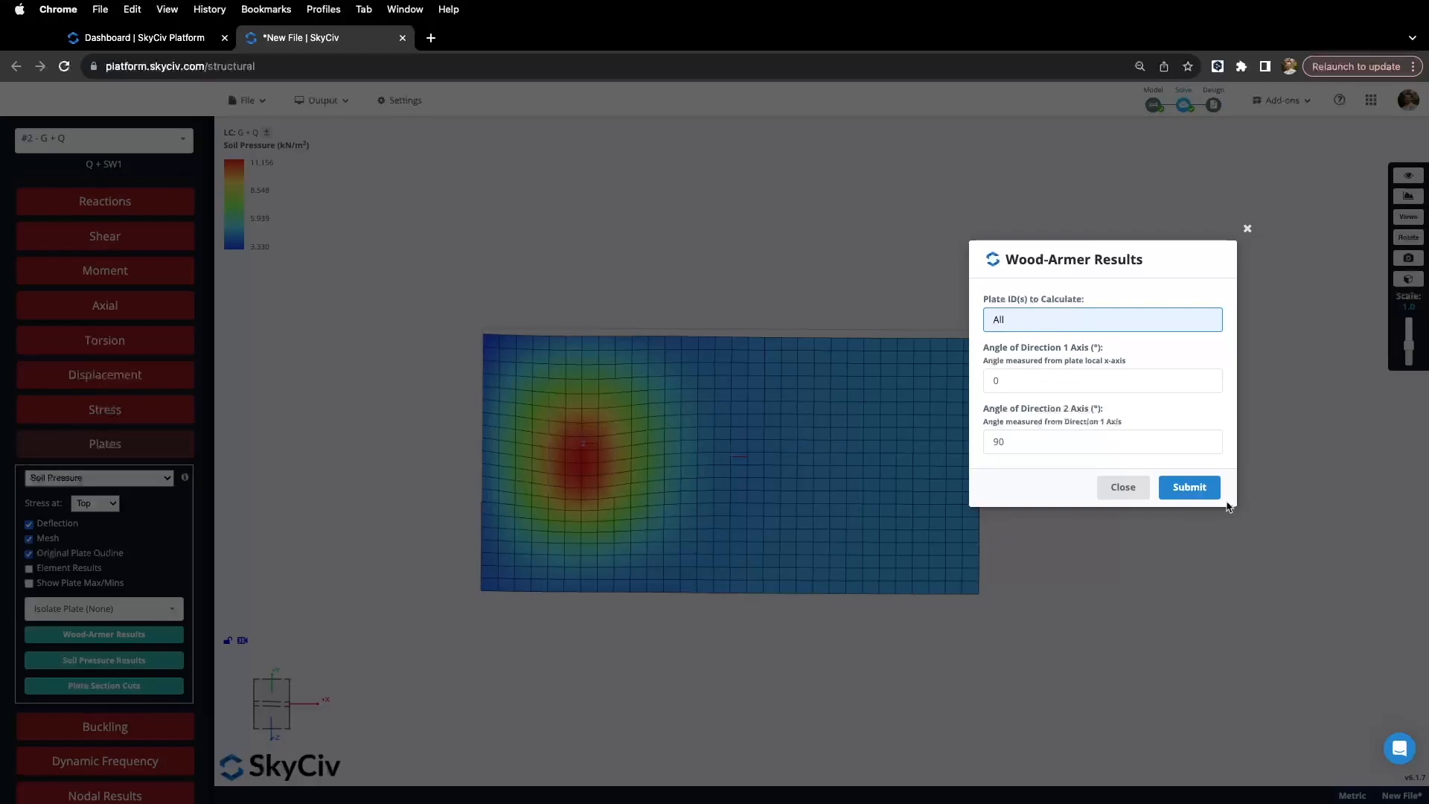
click(1189, 487)
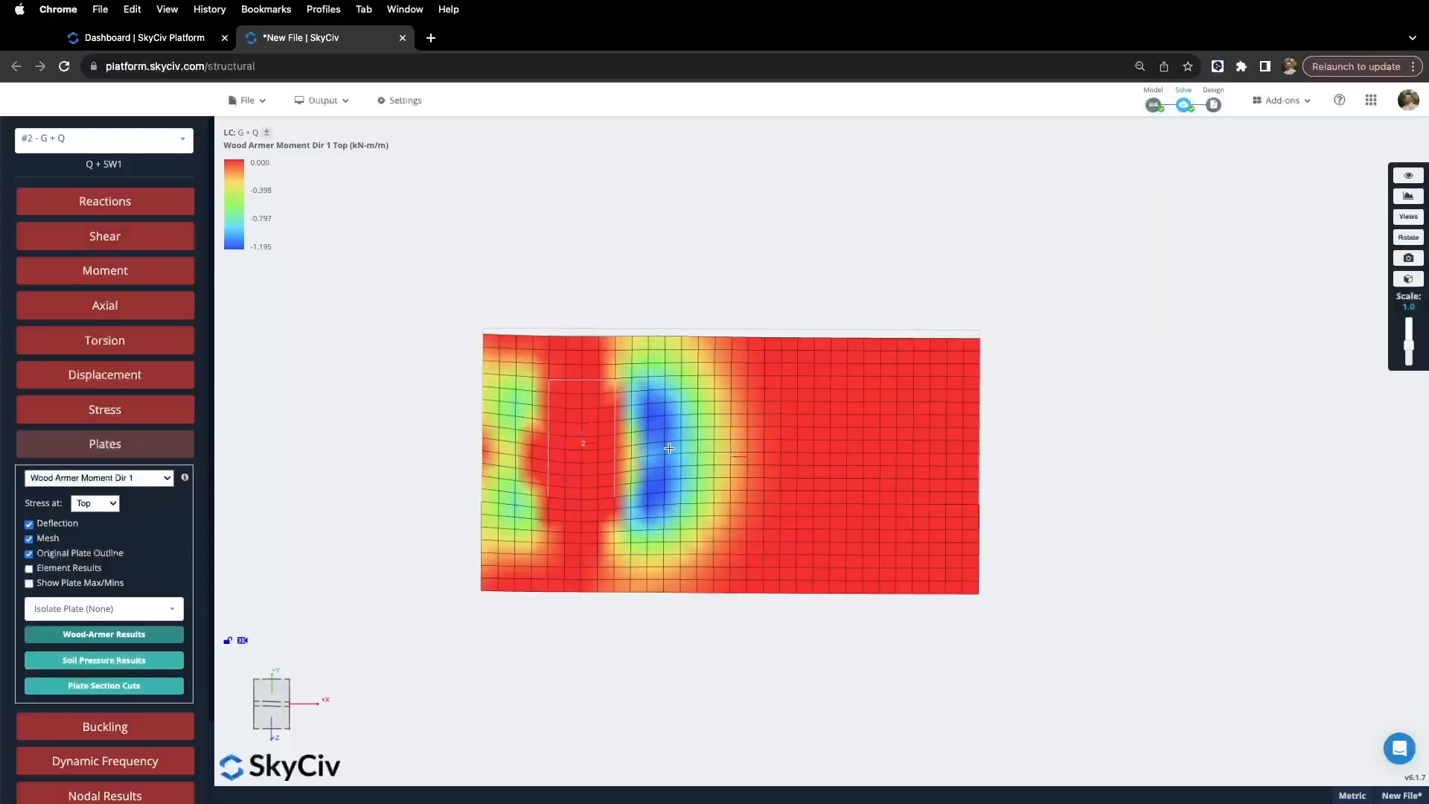
drag(488, 533, 449, 539)
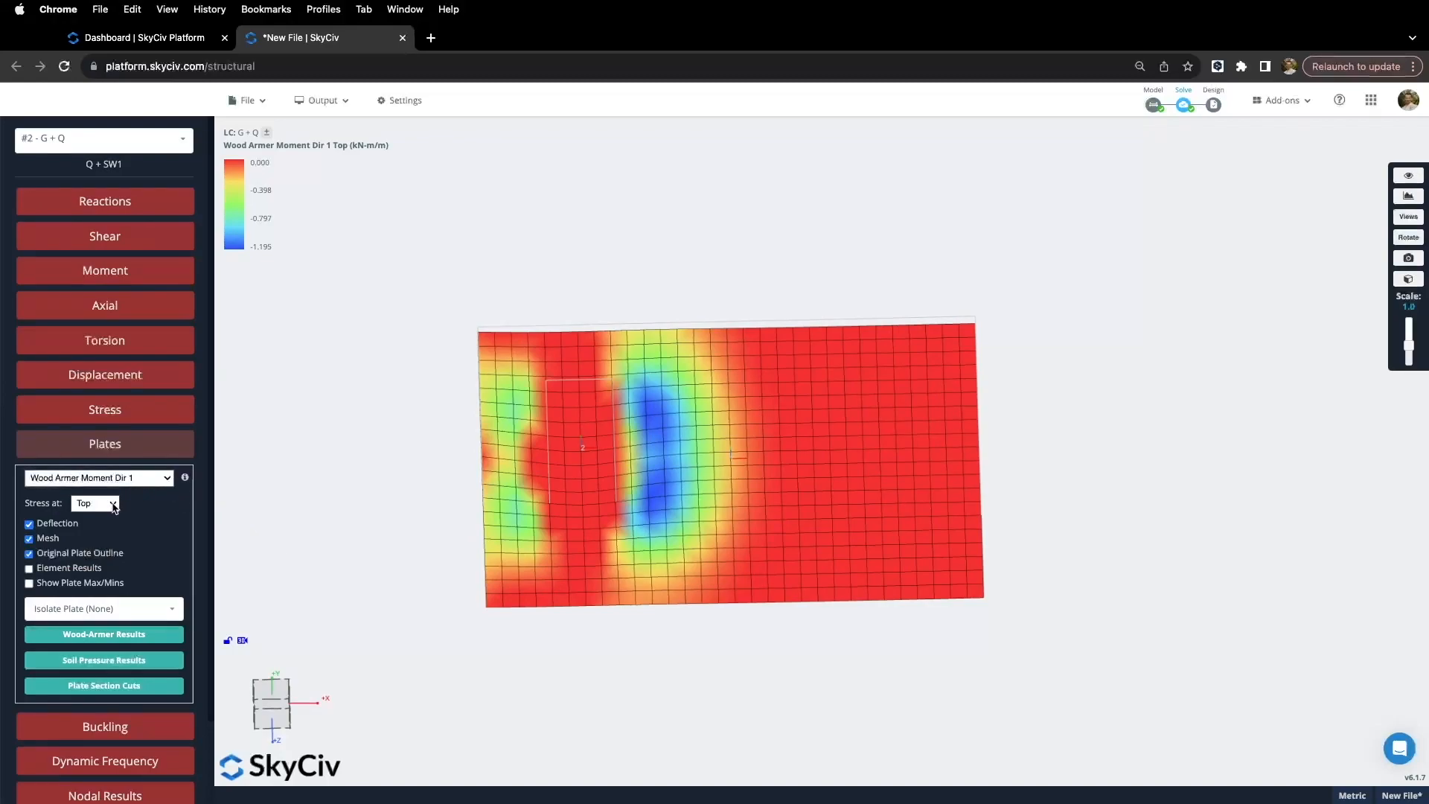
Step: View Wood-Armer bottom-face results, then Dir 2 top moments, and open the design options
click(113, 506)
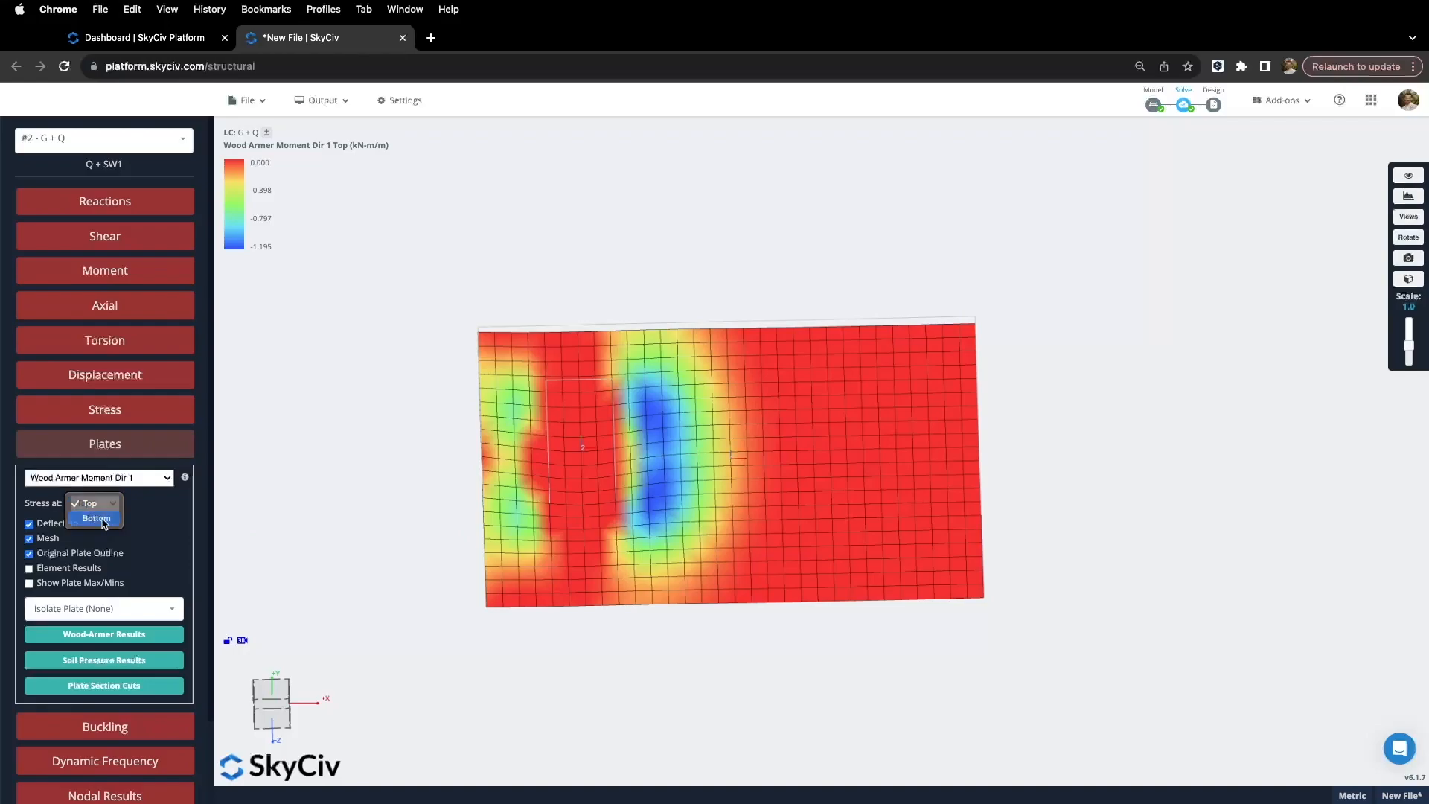
click(104, 521)
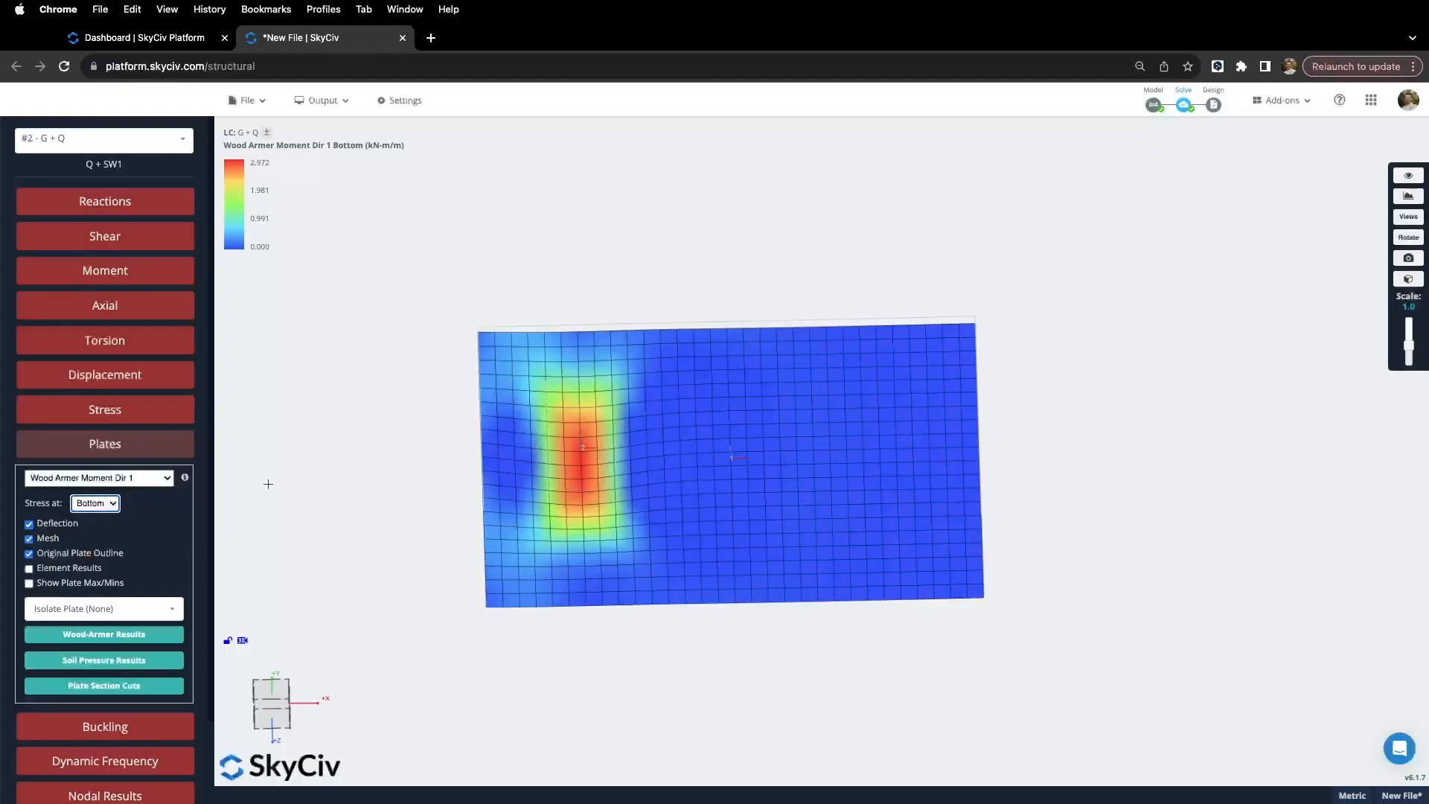
click(148, 479)
click(110, 496)
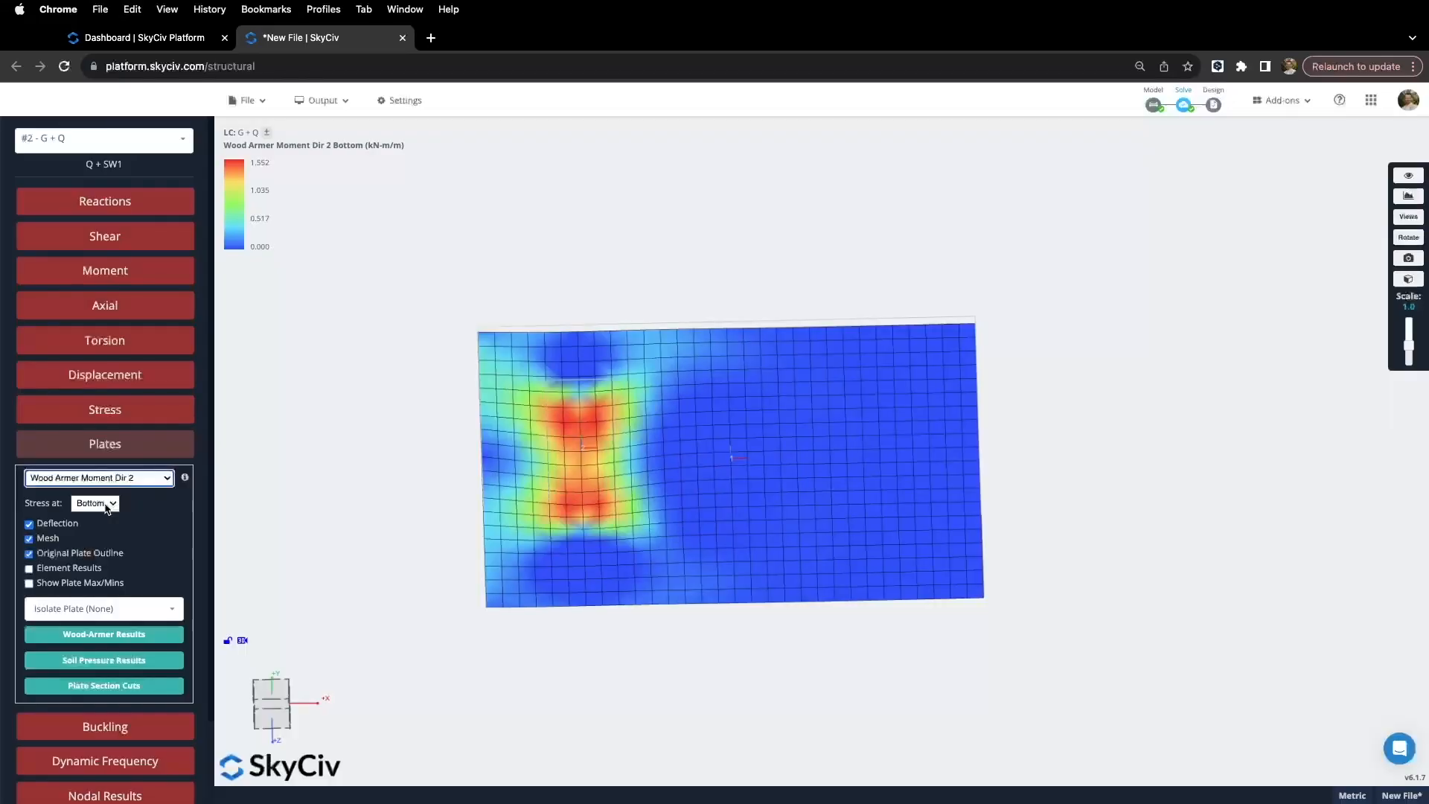
click(109, 504)
click(90, 488)
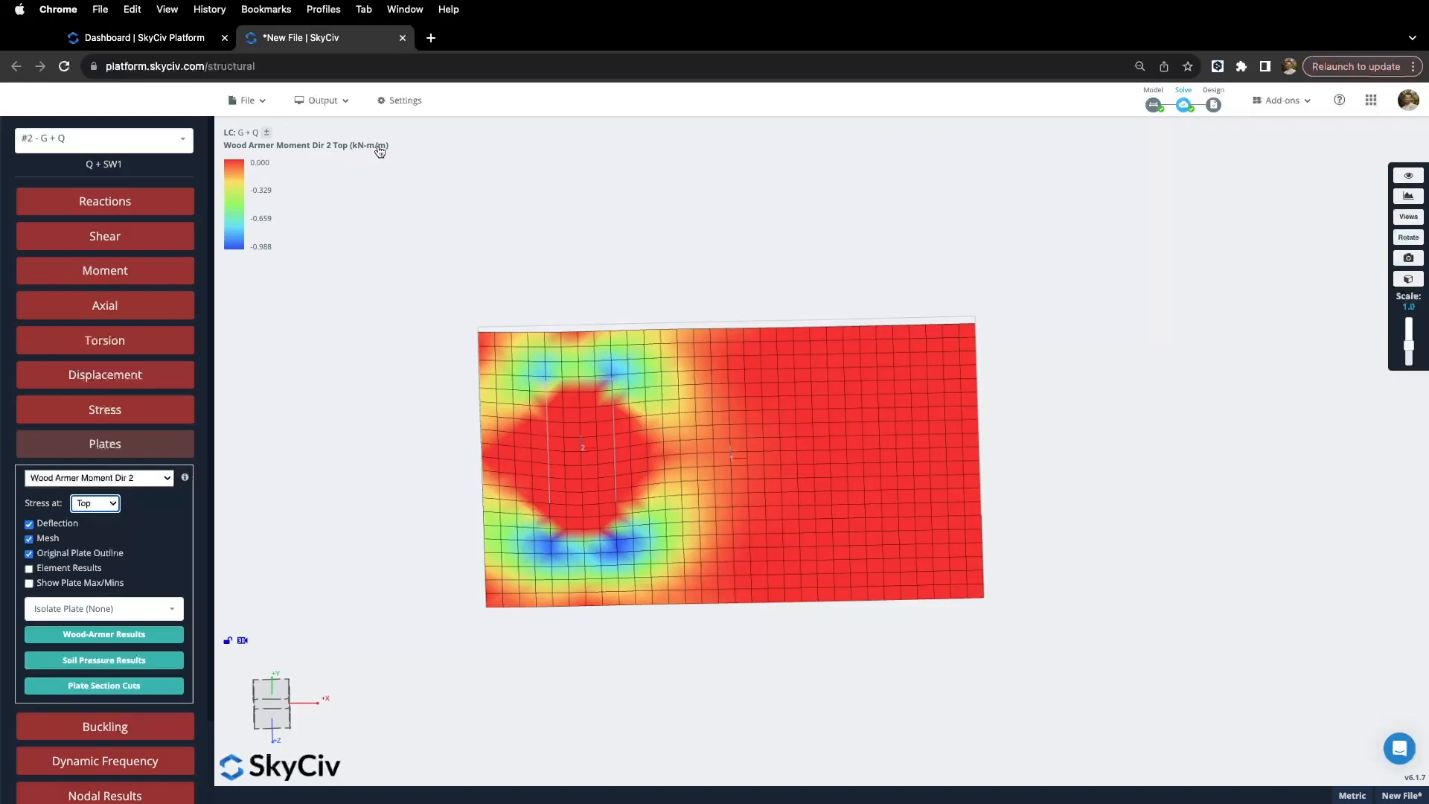
drag(407, 420, 403, 442)
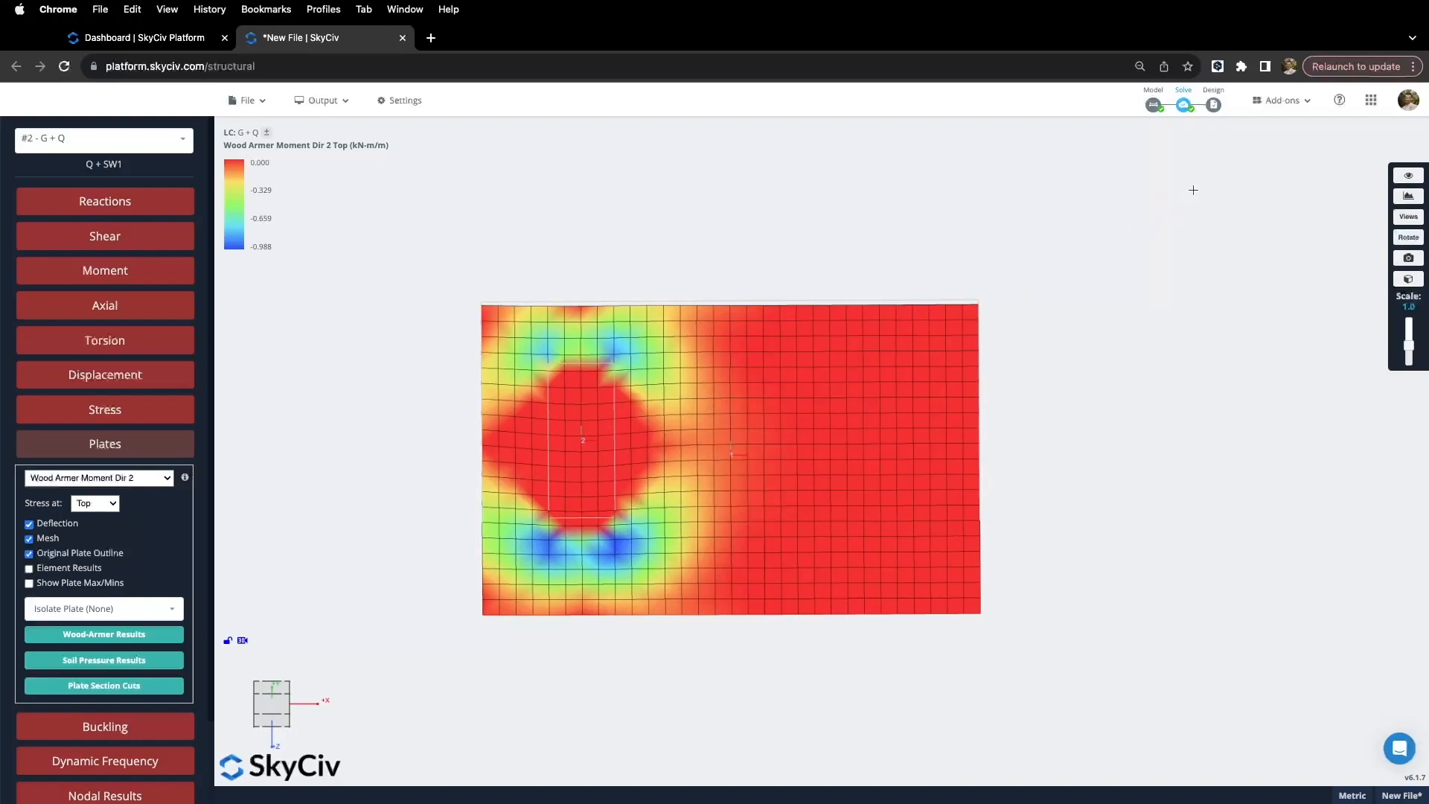
click(1213, 105)
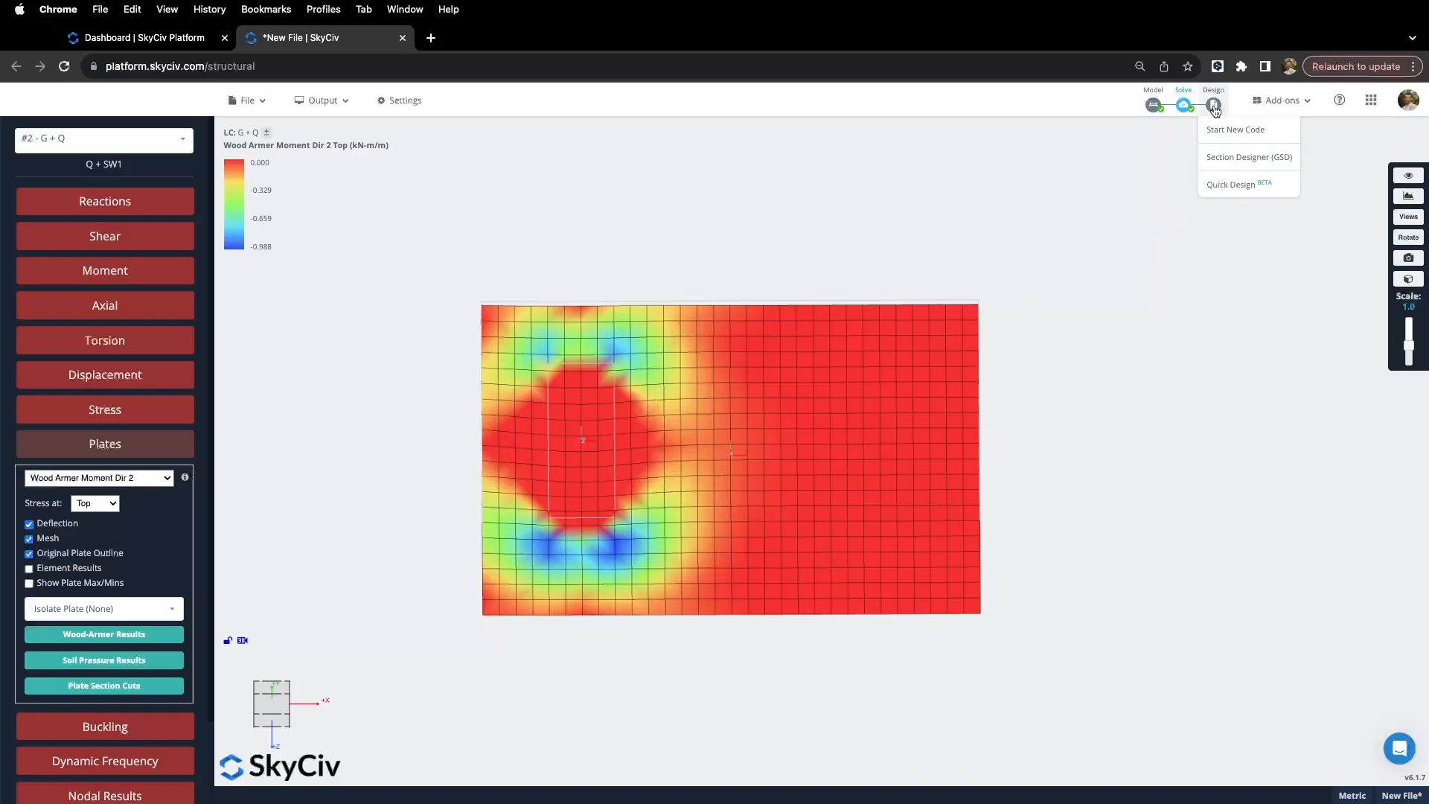
Step: Start a new RC Plate Design check using the AS 3600:2018 code
click(1224, 132)
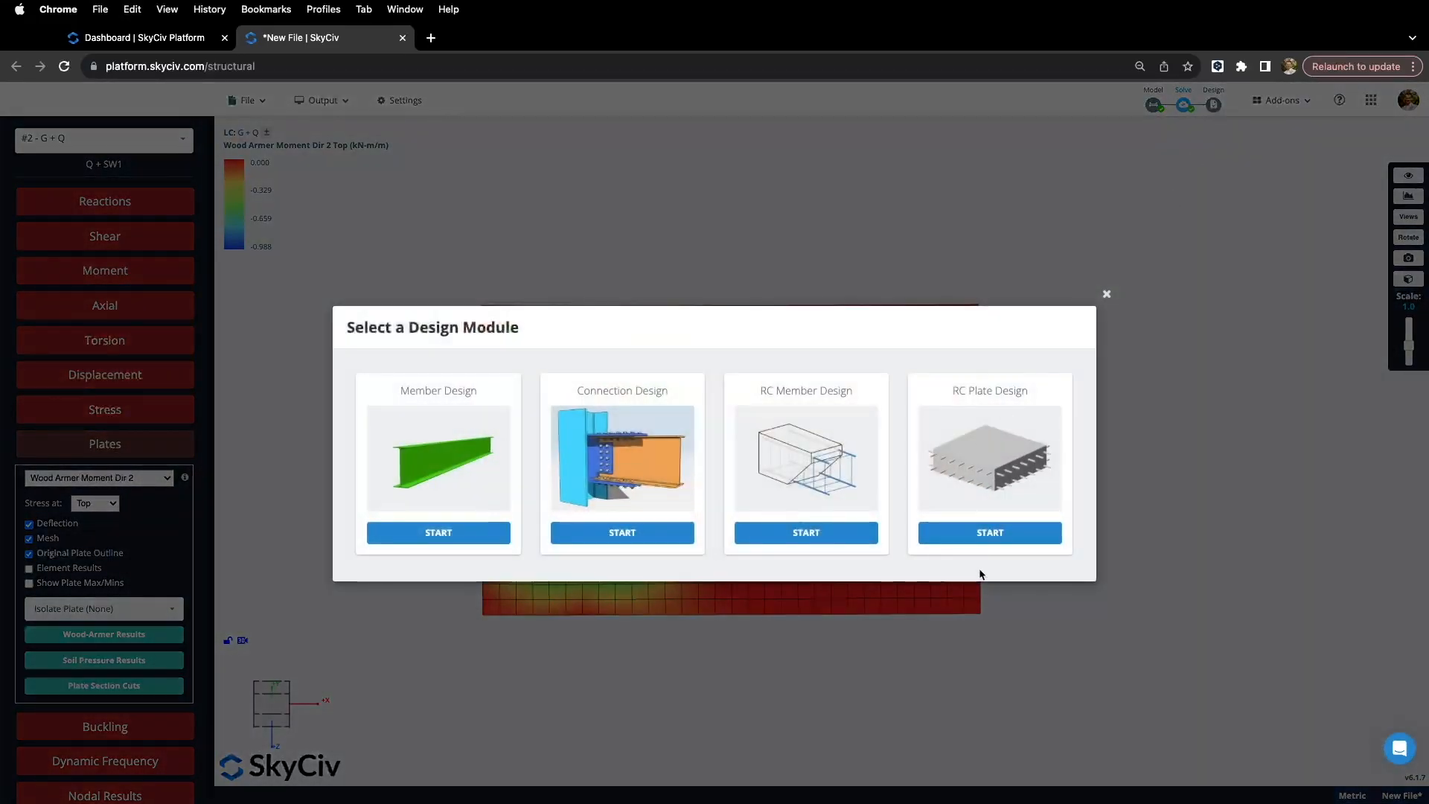
click(992, 532)
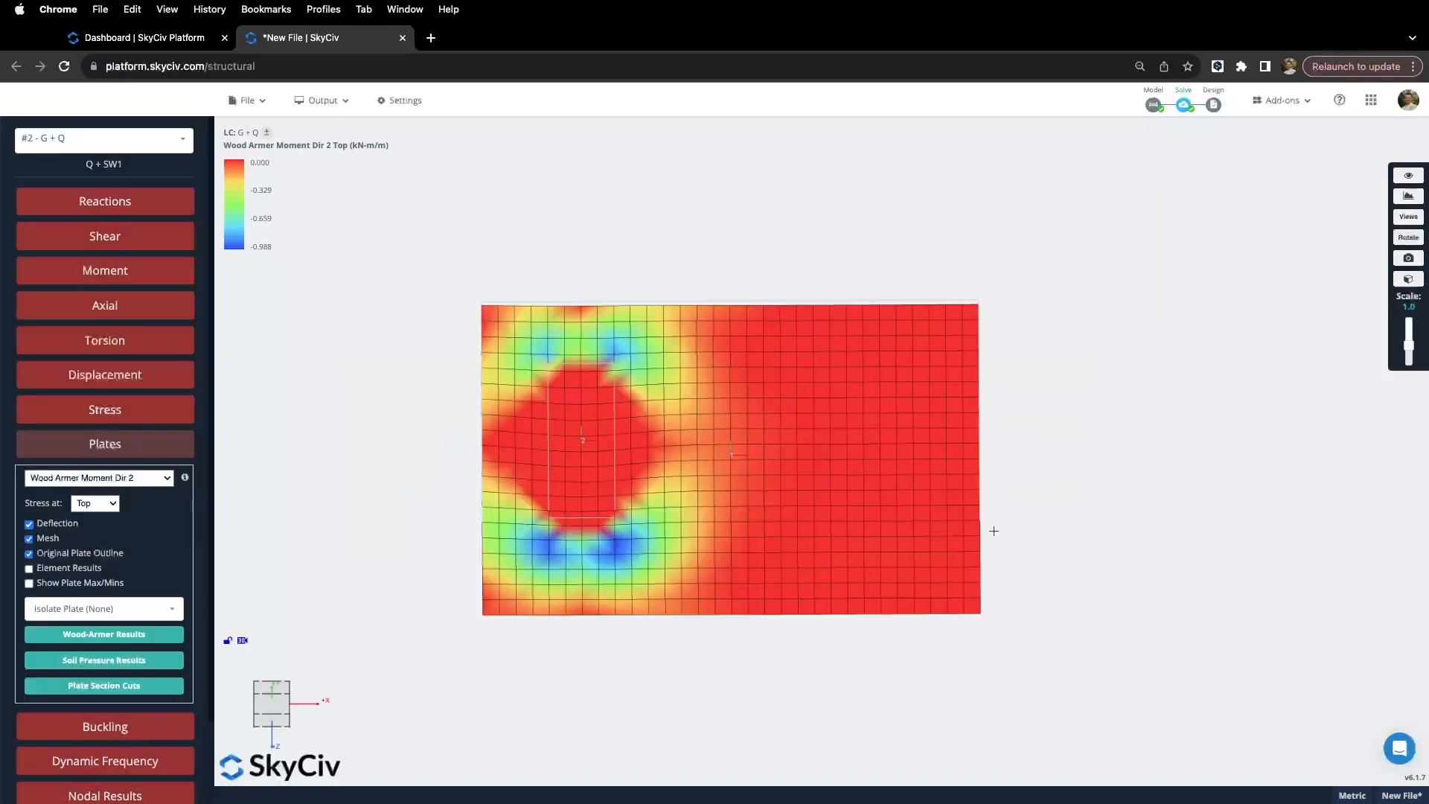
click(792, 443)
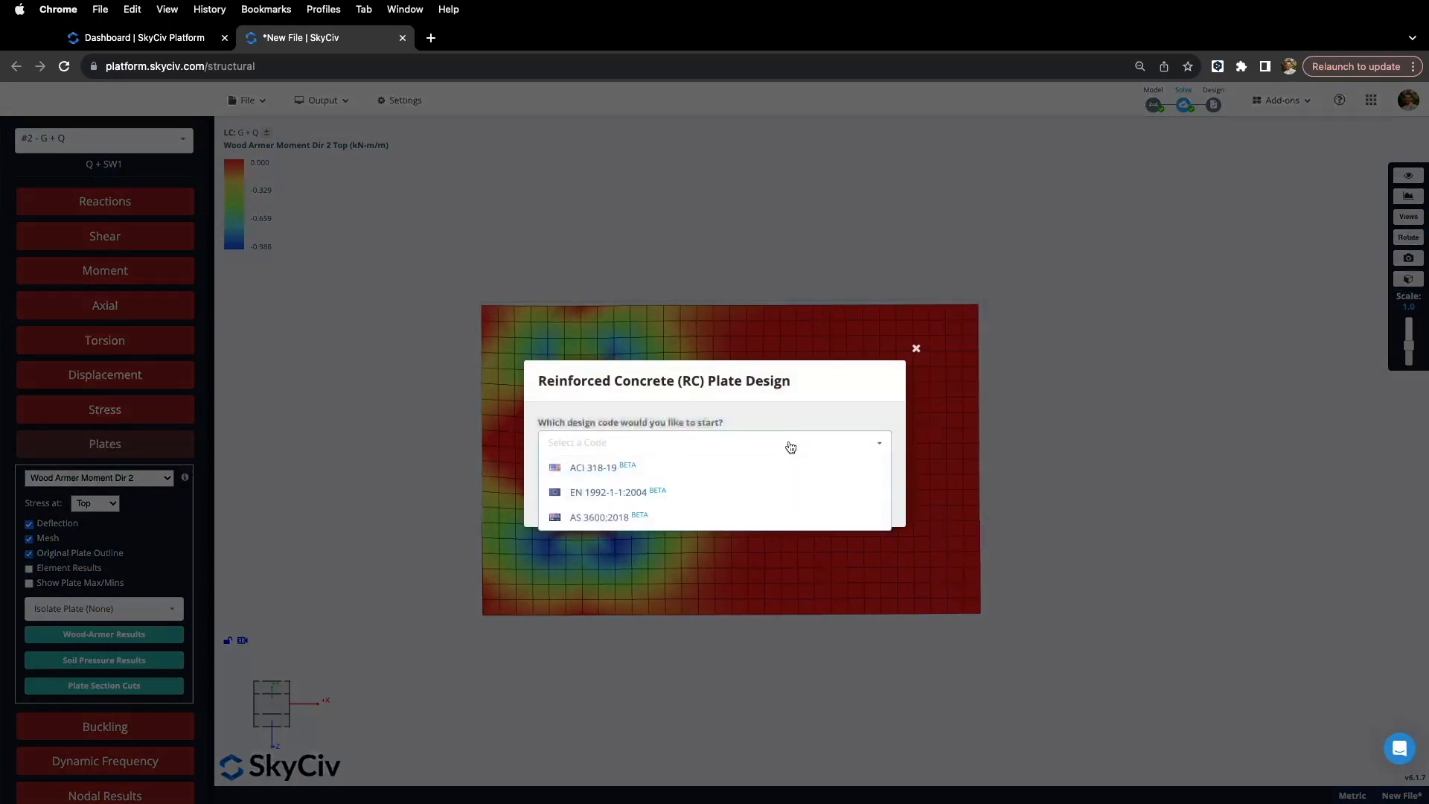
click(653, 521)
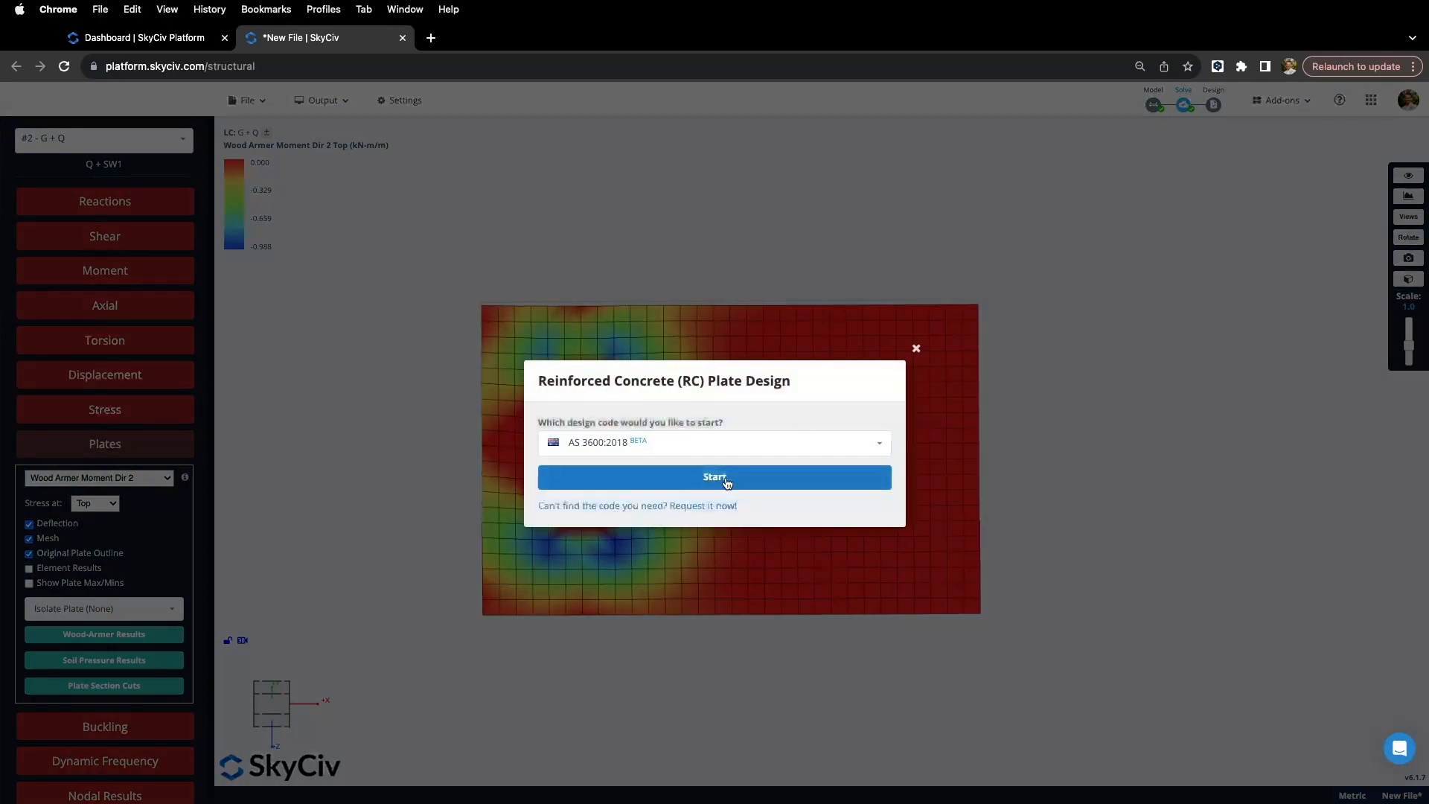
click(727, 483)
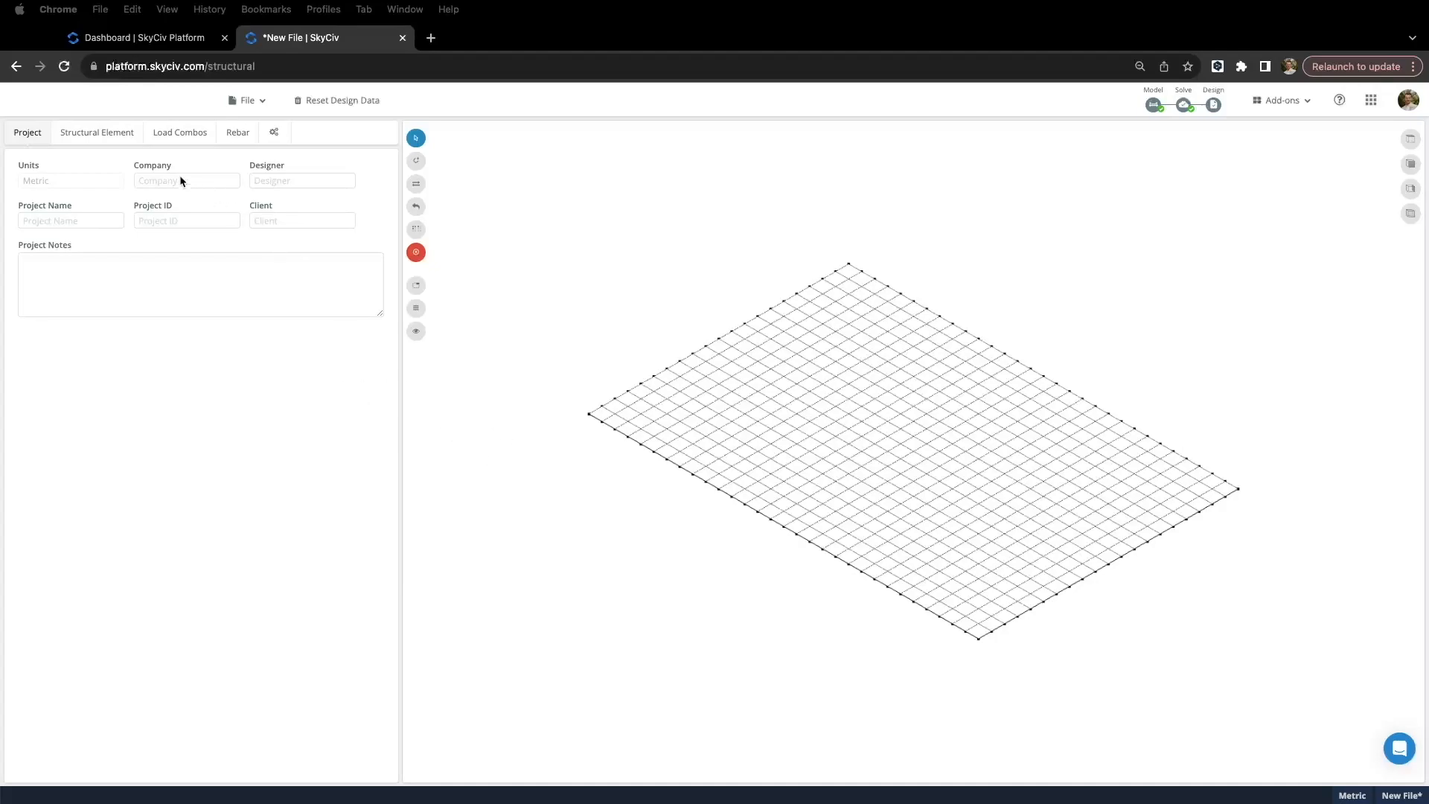
Step: Box-select the whole plate mesh and add it as slab element 'slab 1'
click(102, 133)
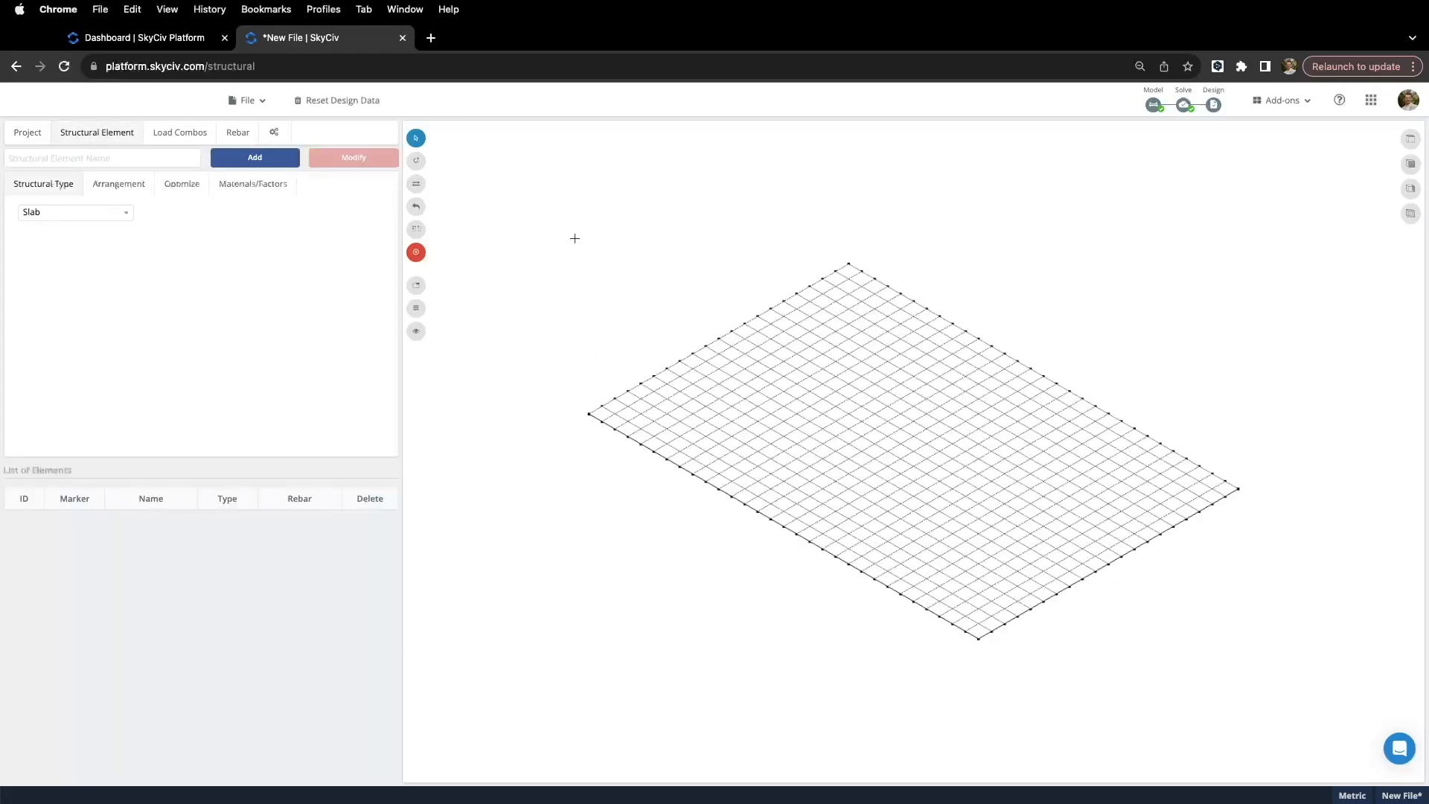
drag(504, 187, 1317, 680)
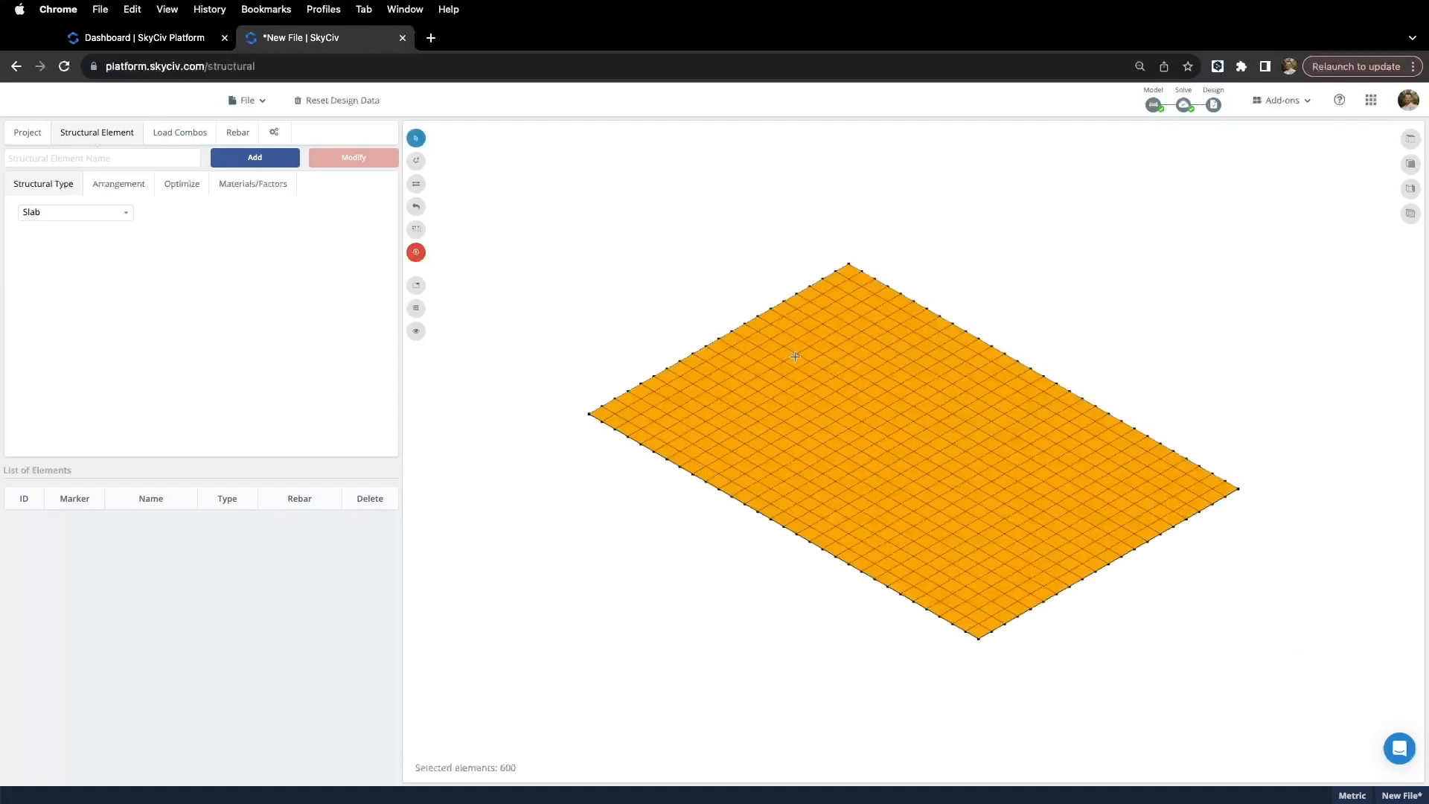
click(255, 157)
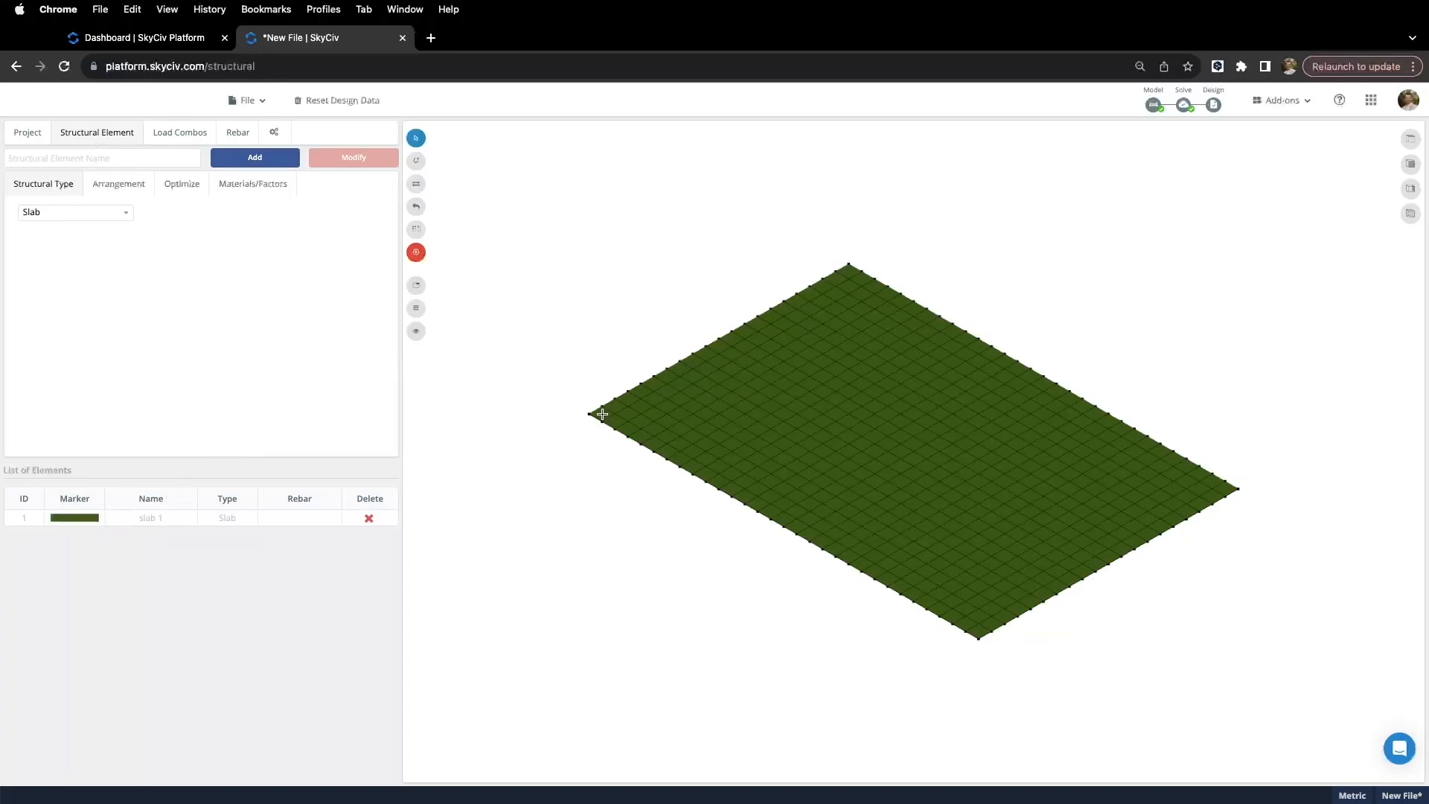
Step: Select the front-left and back corner patches by polygon, and test inverting the selection
mouse_move(602, 414)
mouse_down()
mouse_move(683, 367)
mouse_move(695, 376)
mouse_move(614, 421)
mouse_up()
click(416, 160)
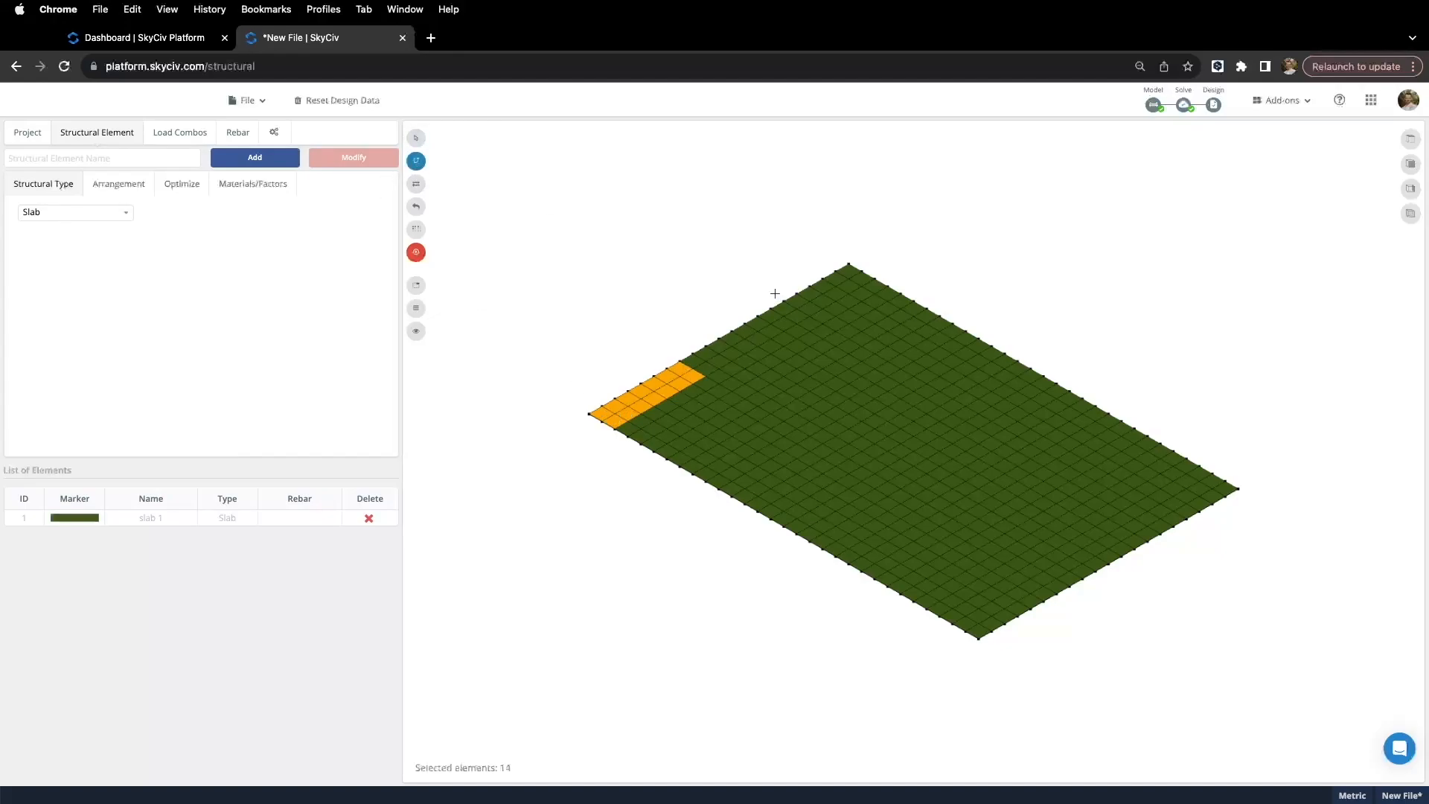
click(806, 329)
click(823, 335)
click(838, 327)
click(884, 298)
click(903, 284)
click(856, 237)
click(759, 285)
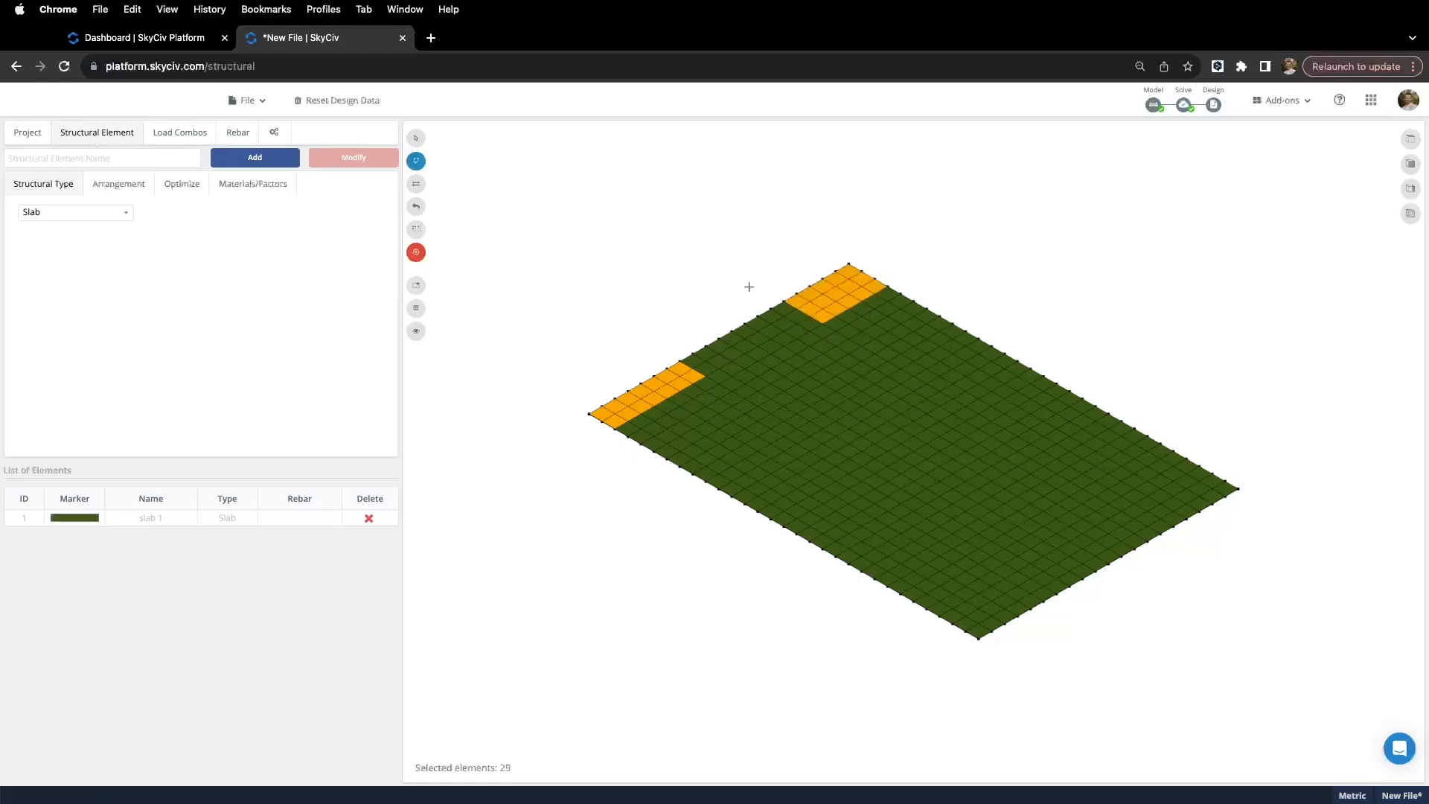
click(417, 185)
click(418, 186)
Step: Review the slab's rebar angles alpha and beta and top/bottom crack width limits
click(545, 373)
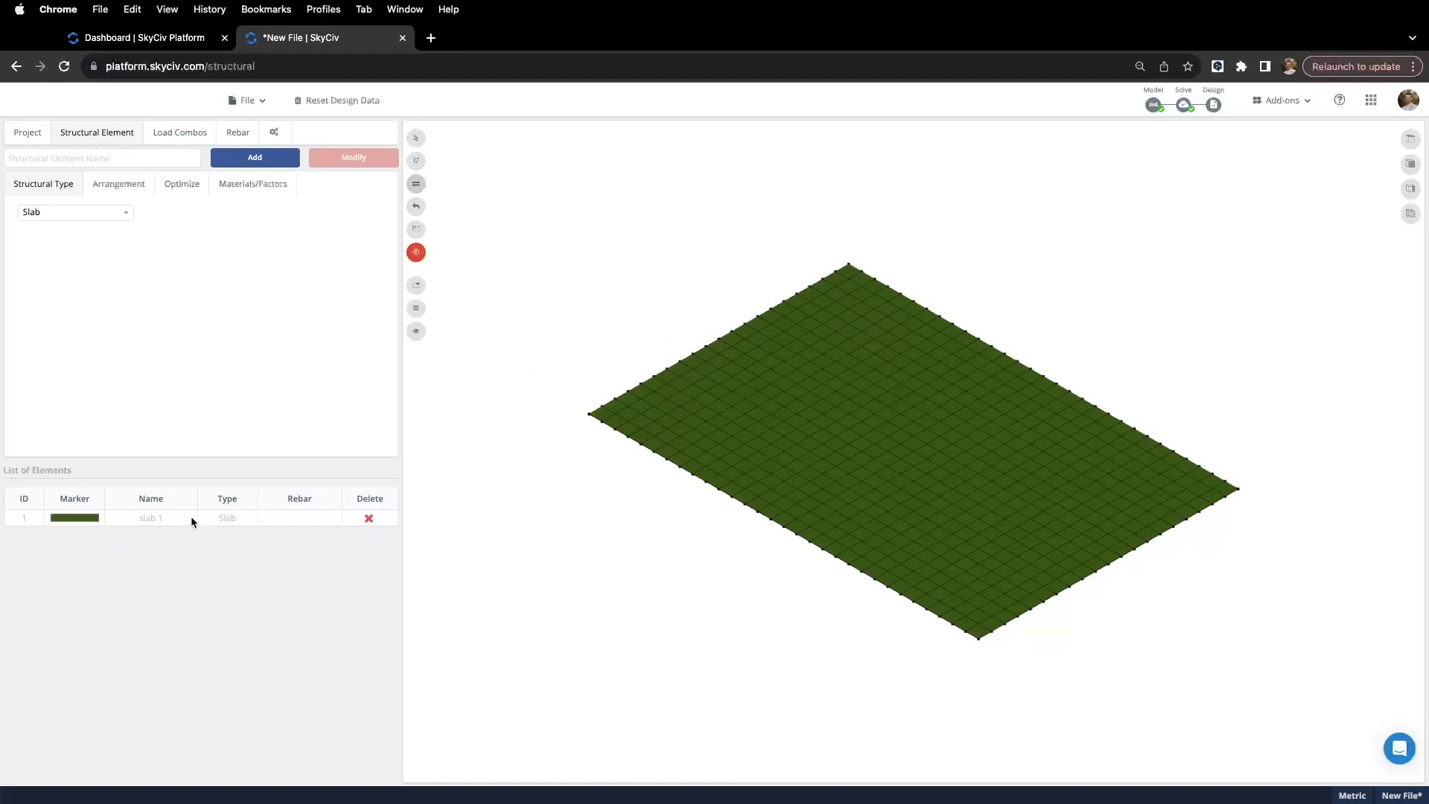
click(108, 189)
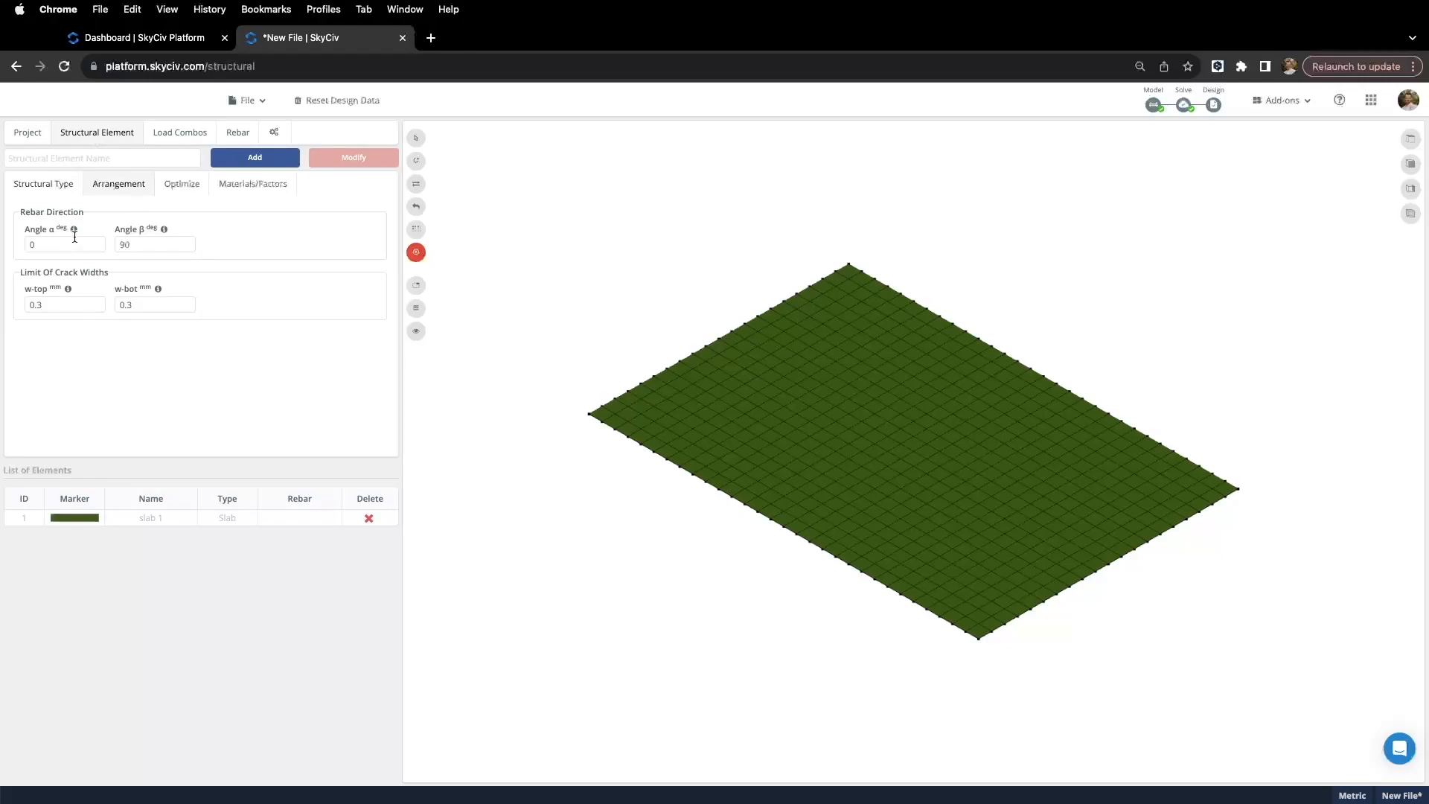
mouse_move(75, 234)
click(34, 246)
click(145, 248)
click(58, 303)
click(135, 306)
click(79, 306)
click(142, 306)
Step: Set concrete grade 32 and main rebar grade D500N in Materials/Factors
mouse_move(69, 290)
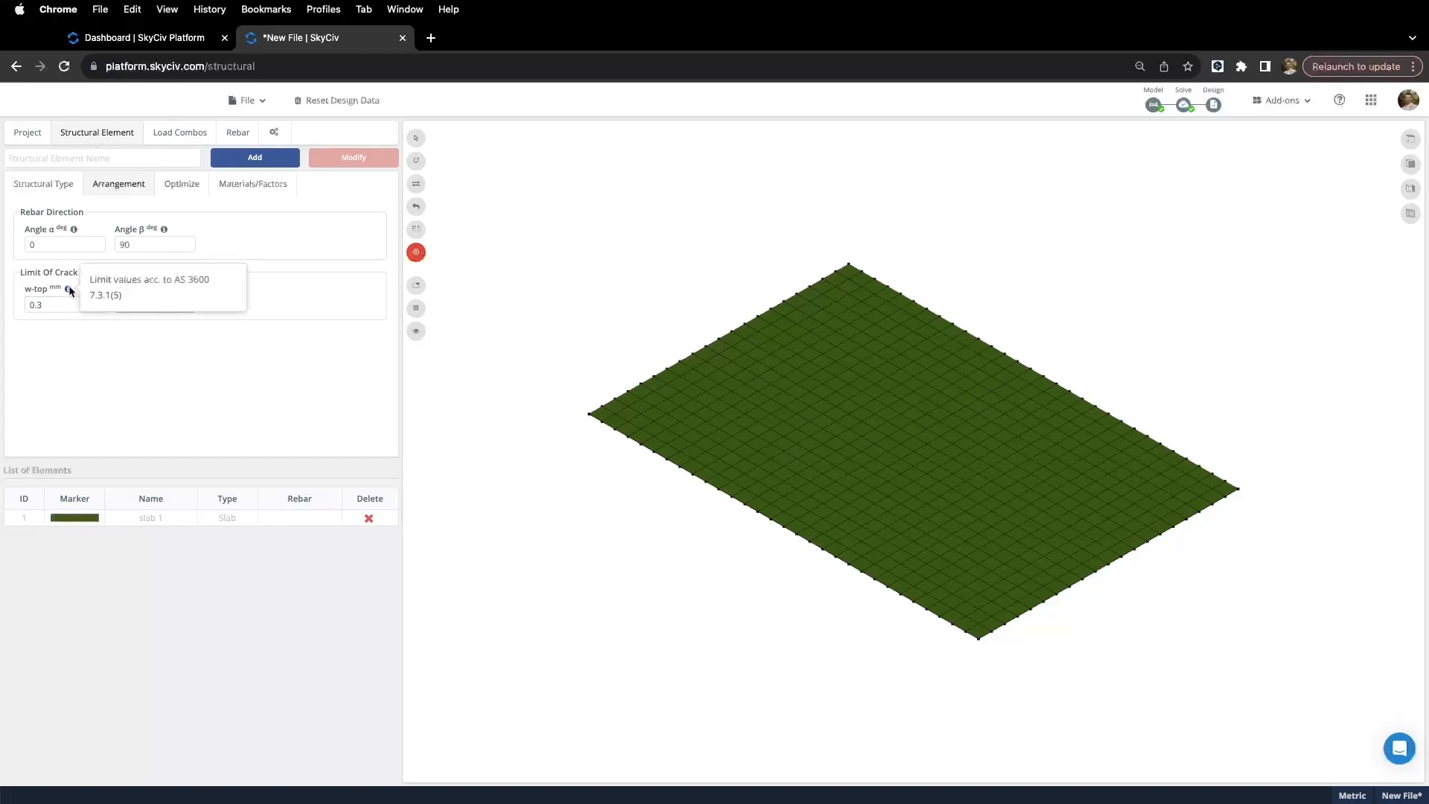
click(181, 192)
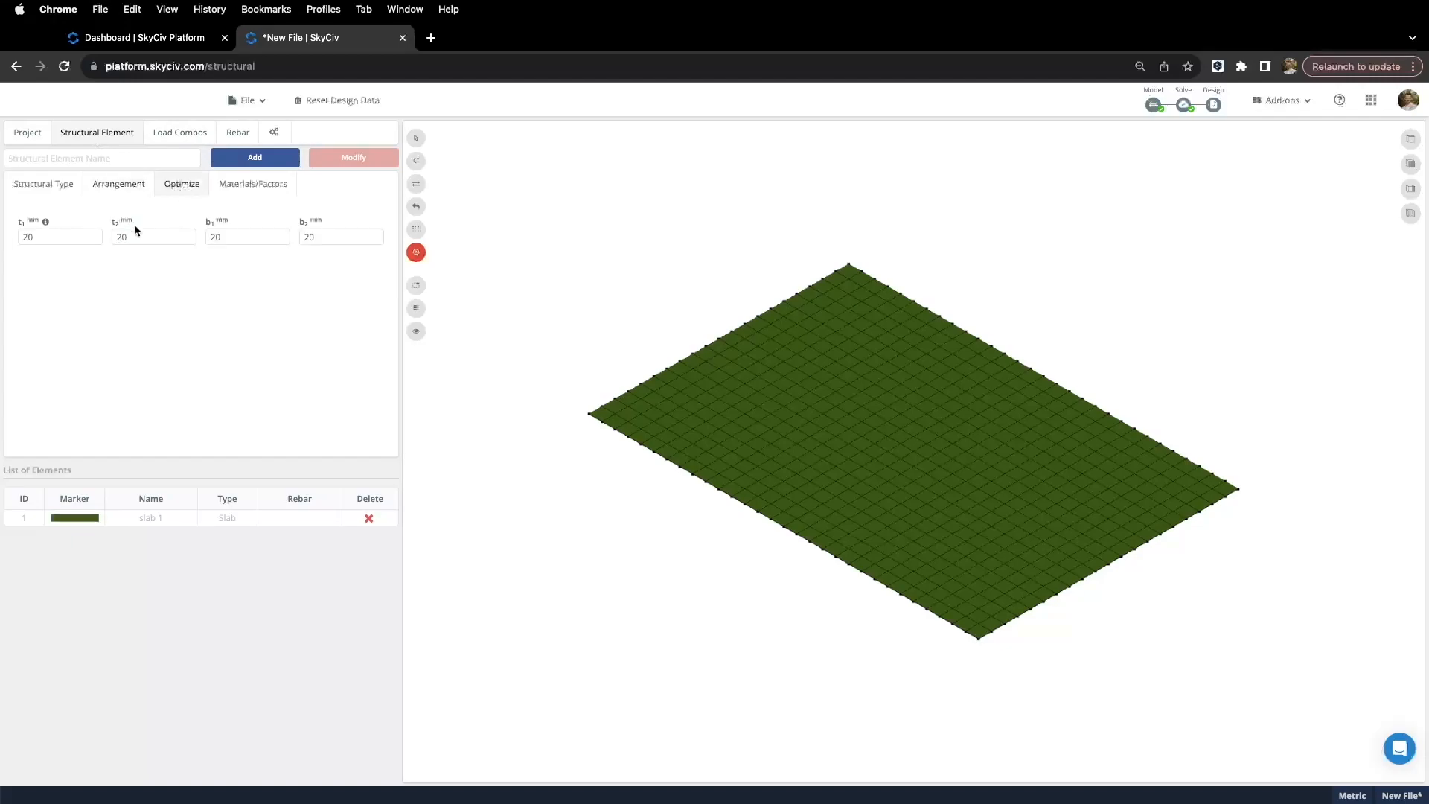
mouse_move(47, 224)
click(254, 195)
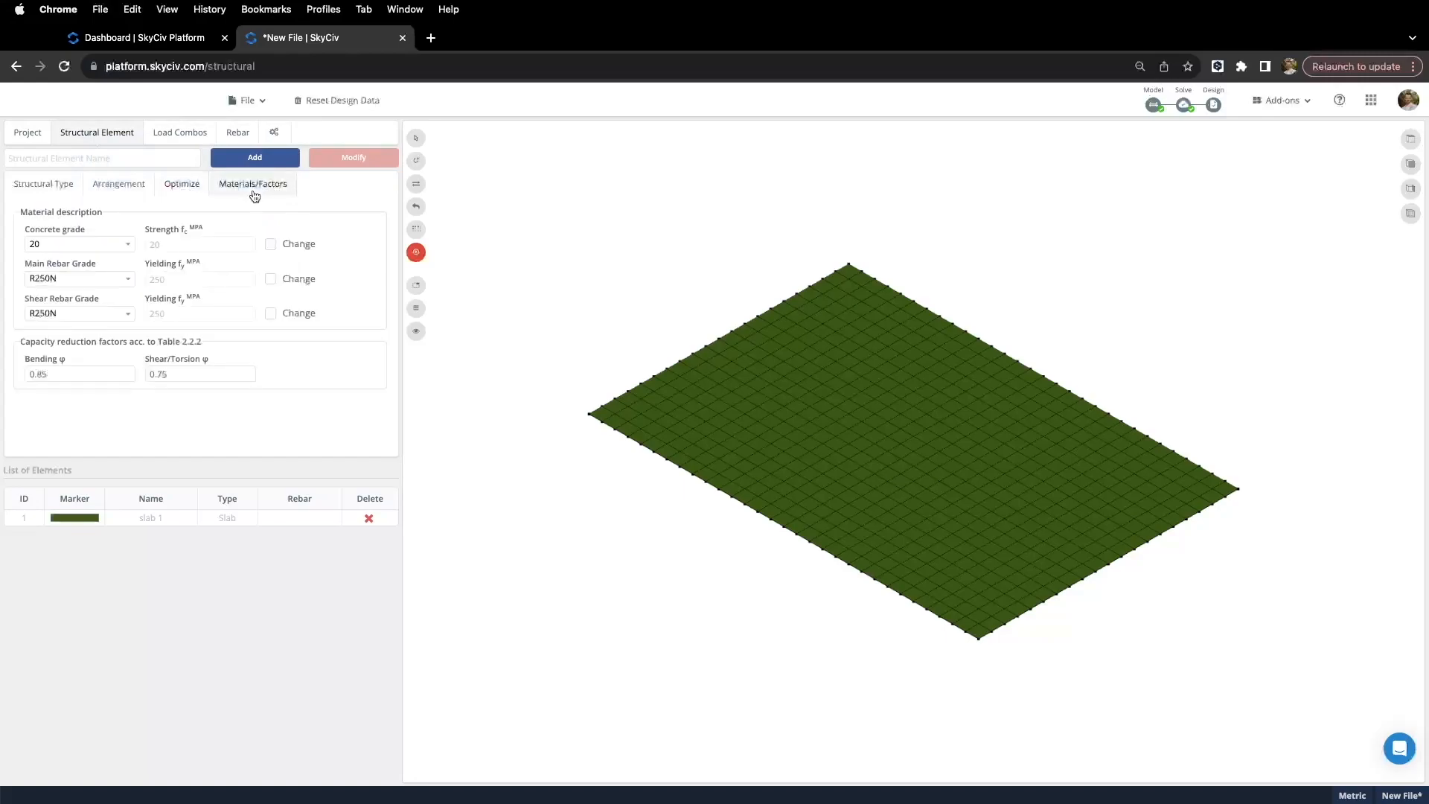
click(125, 245)
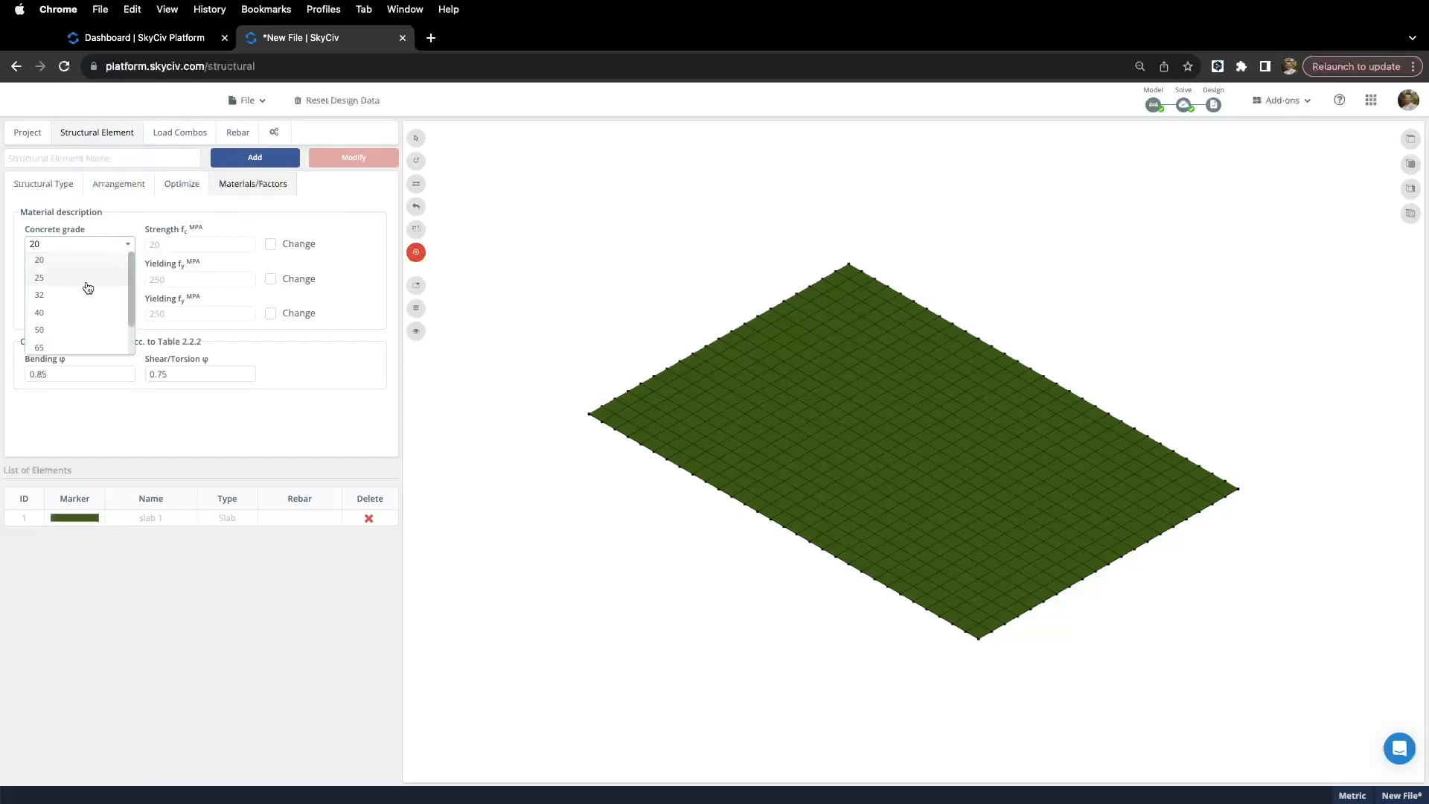
click(75, 295)
click(116, 280)
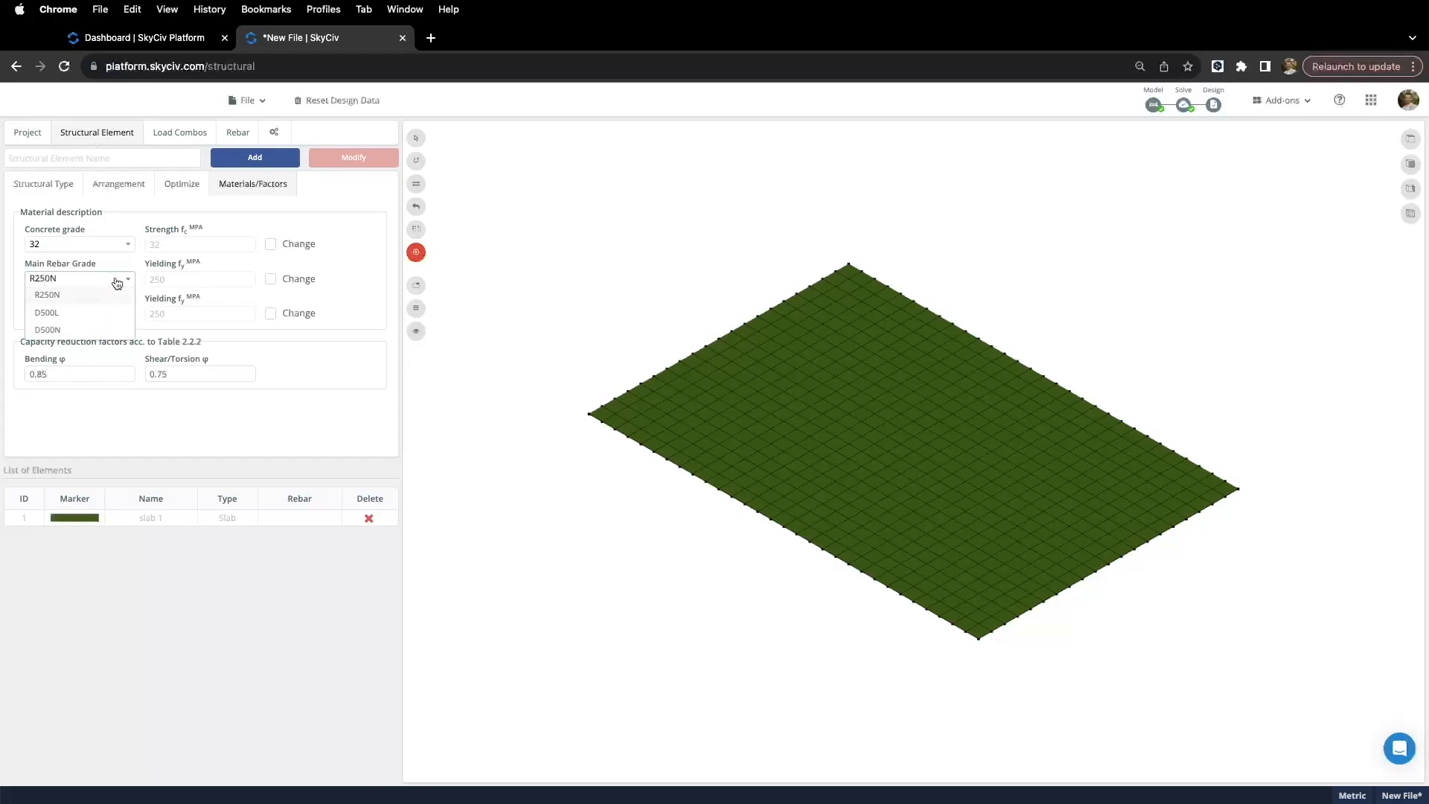
click(71, 329)
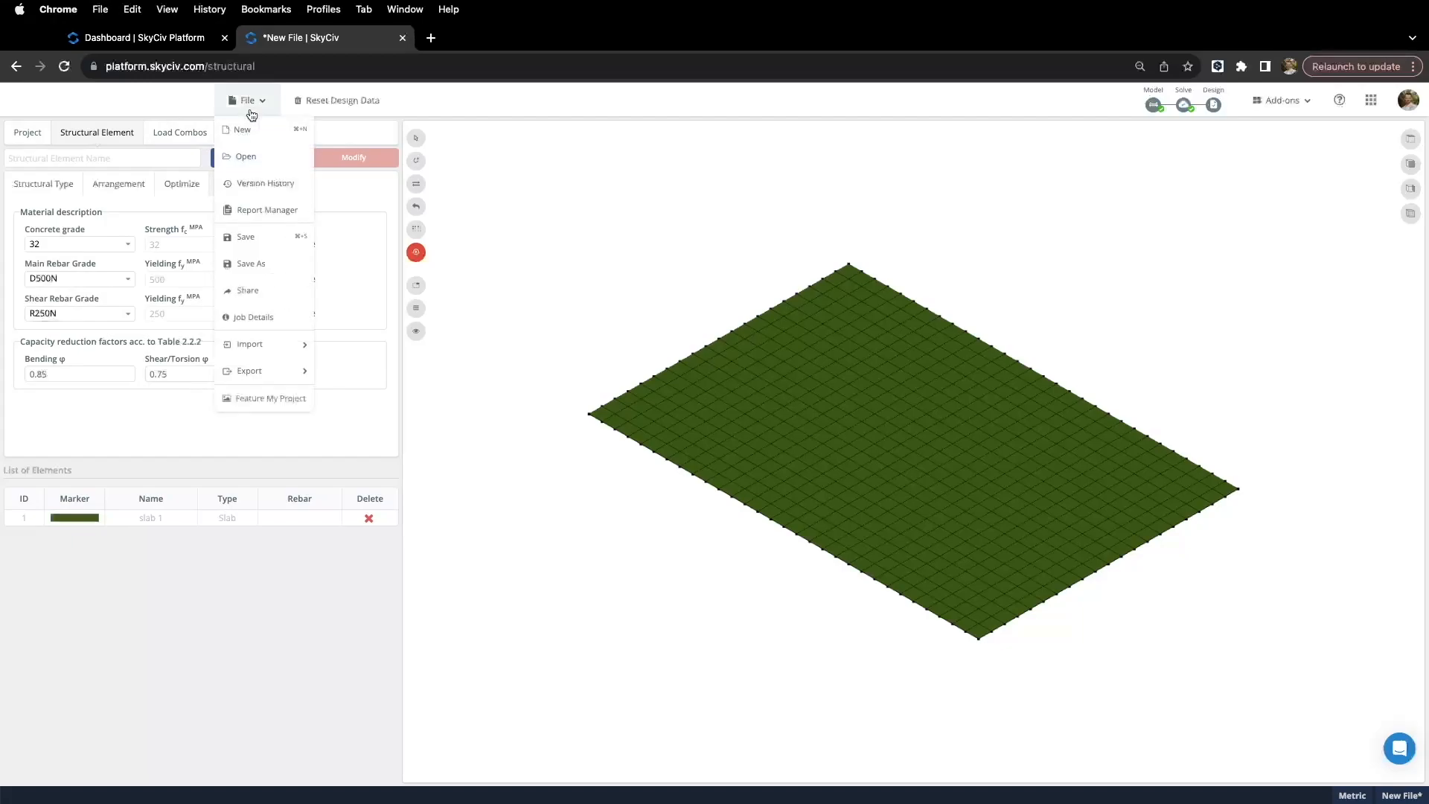
Step: Assign 1.2G + 1.5Q to the strength check and G + Q to the serviceability check
click(183, 135)
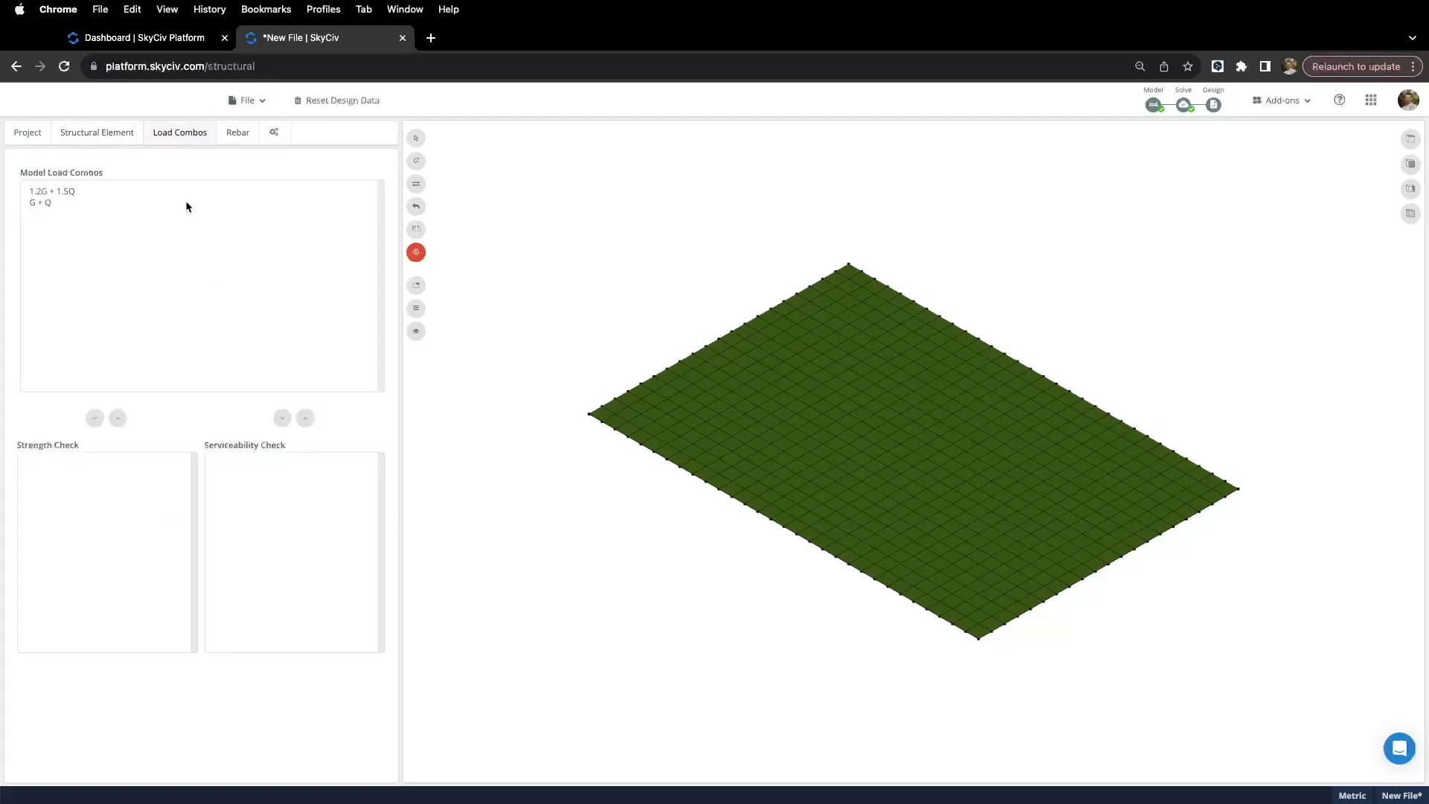
click(75, 192)
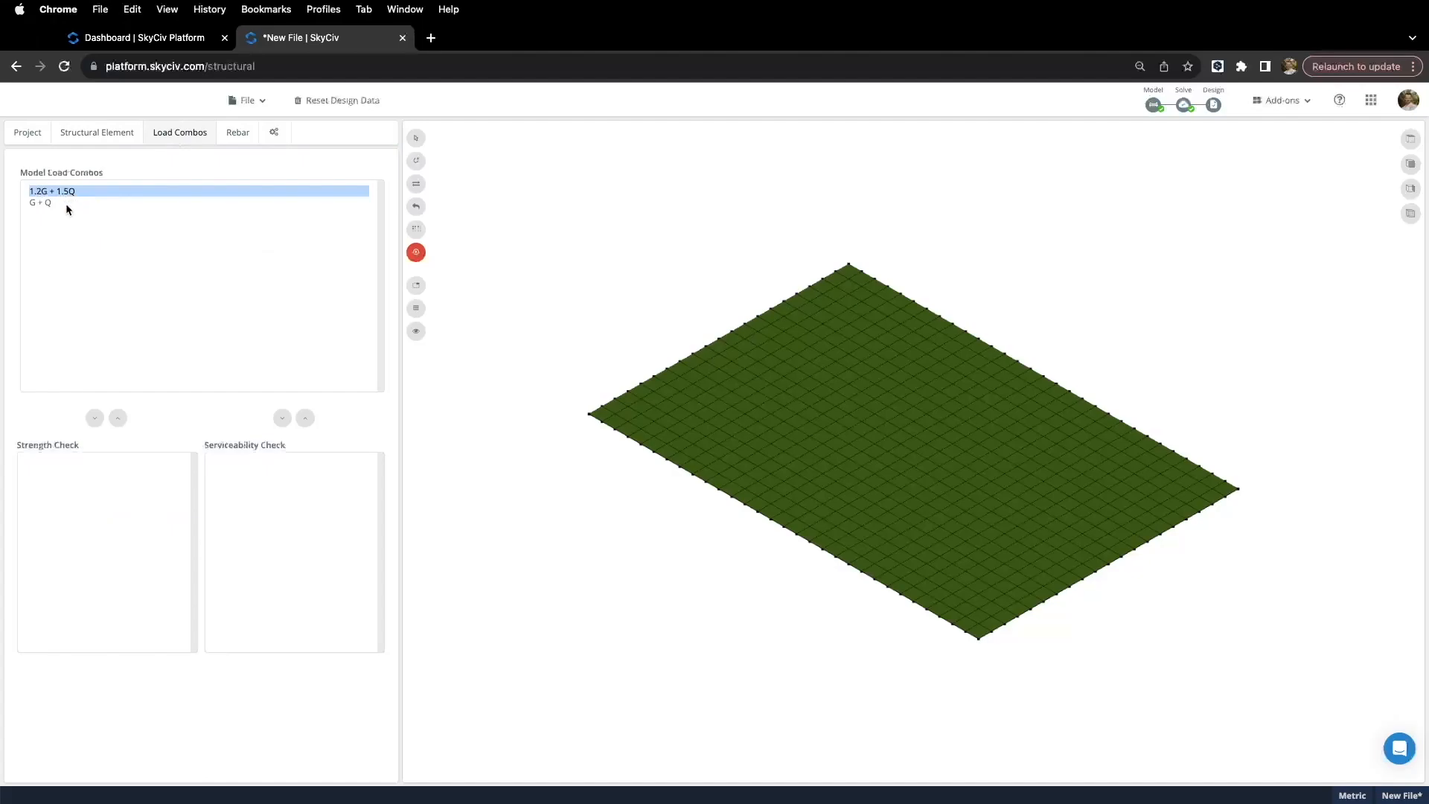
click(95, 417)
click(51, 191)
click(282, 418)
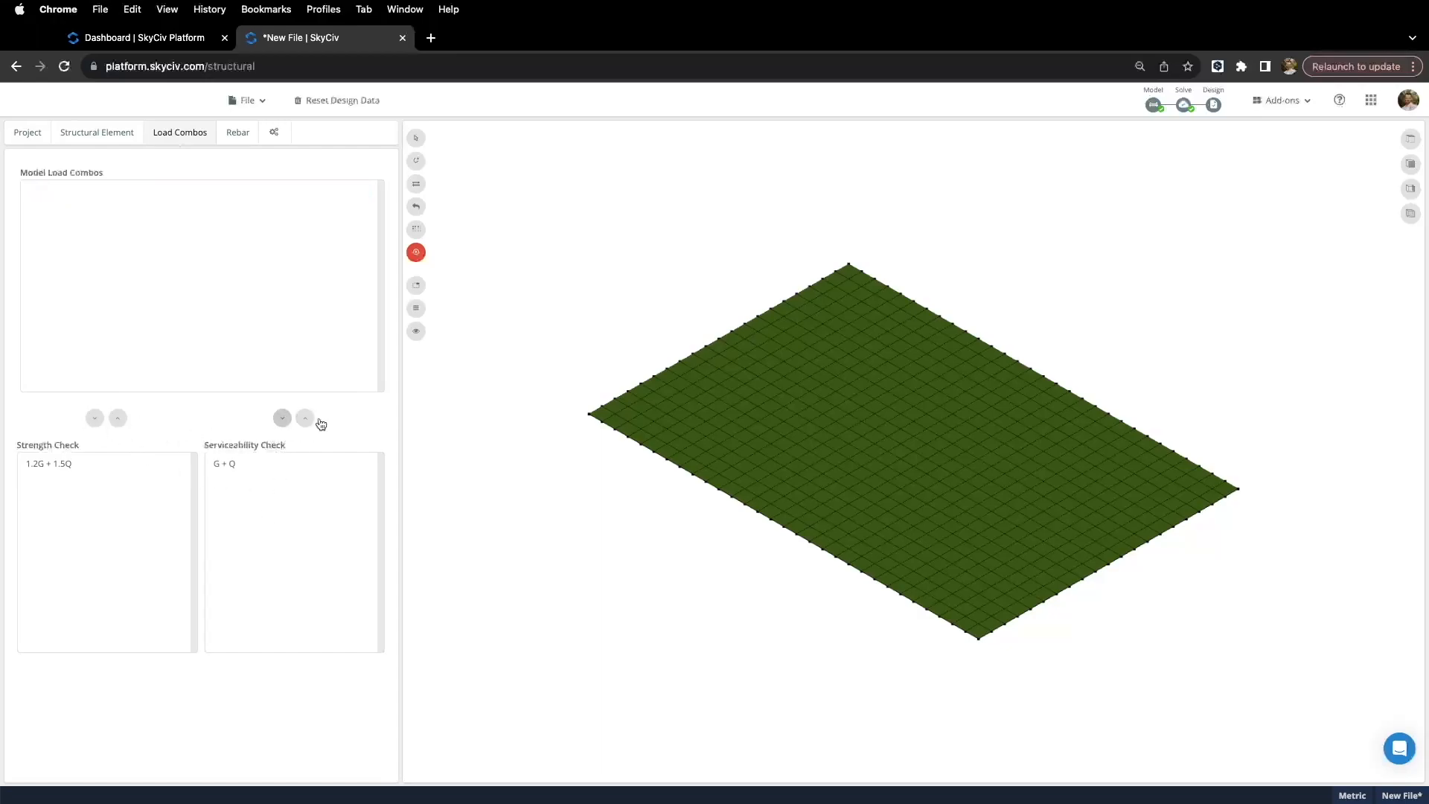
click(236, 133)
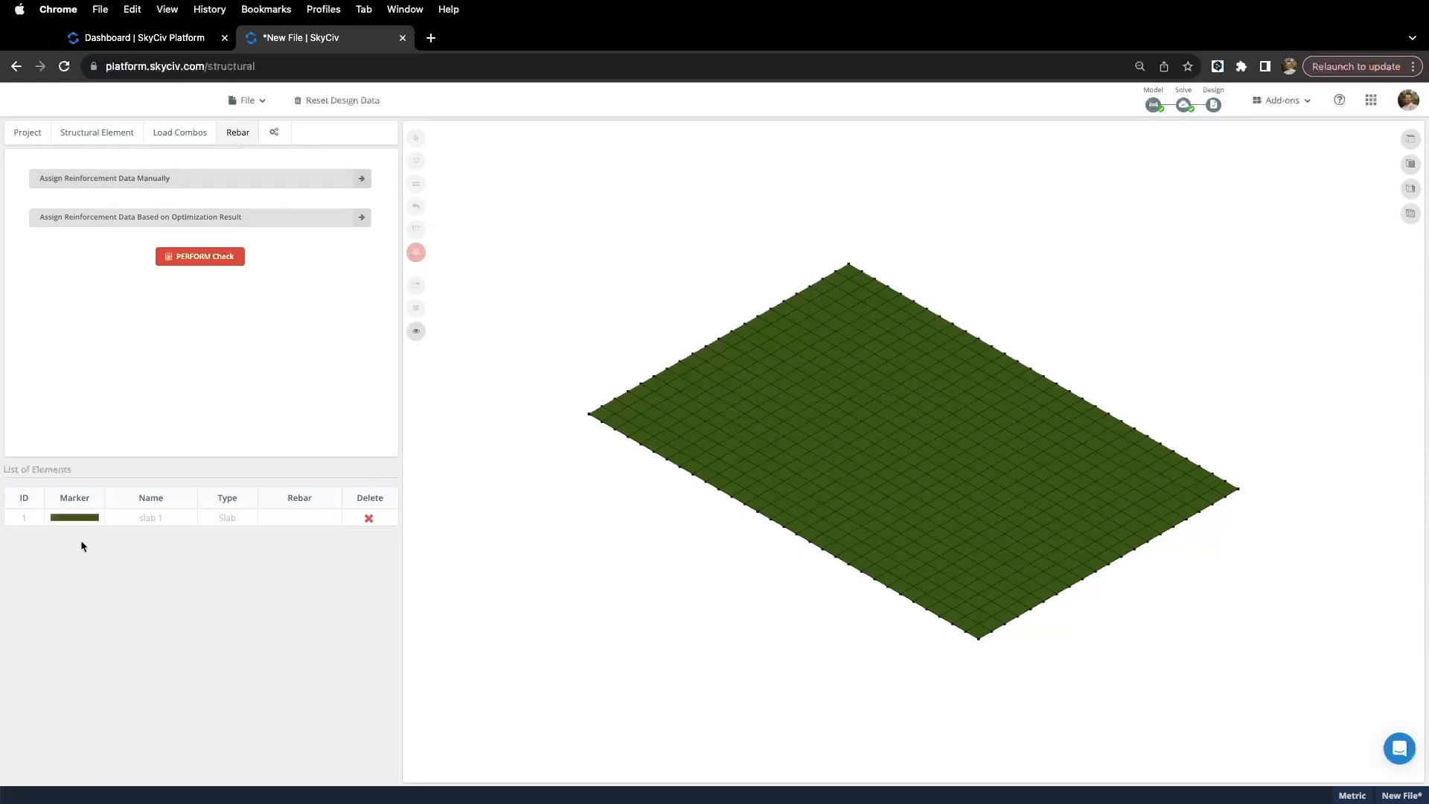
Step: Manually add N12 bars at 200 mm as top rebar in Dir.1 and Dir.2 across all slab elements
click(128, 519)
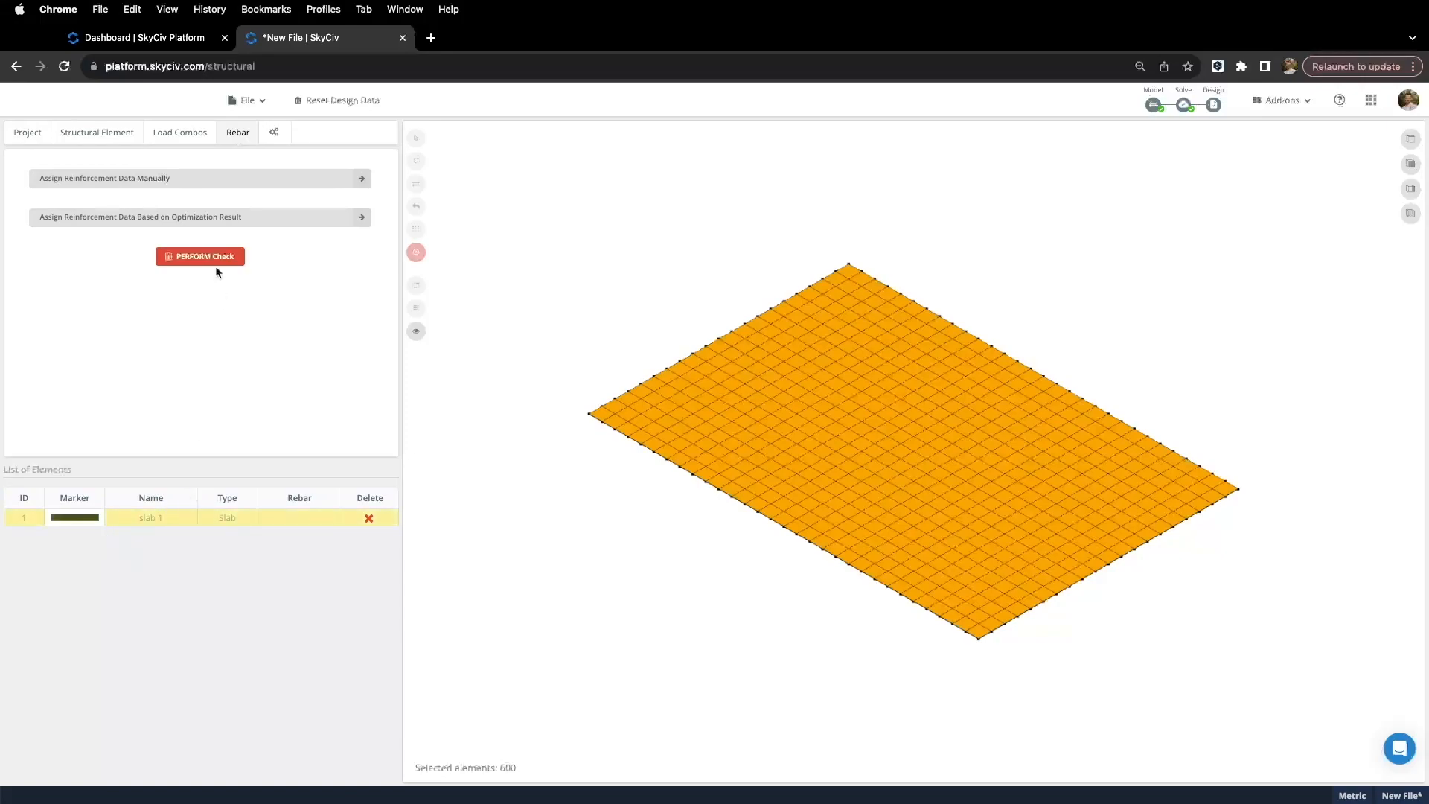
click(175, 183)
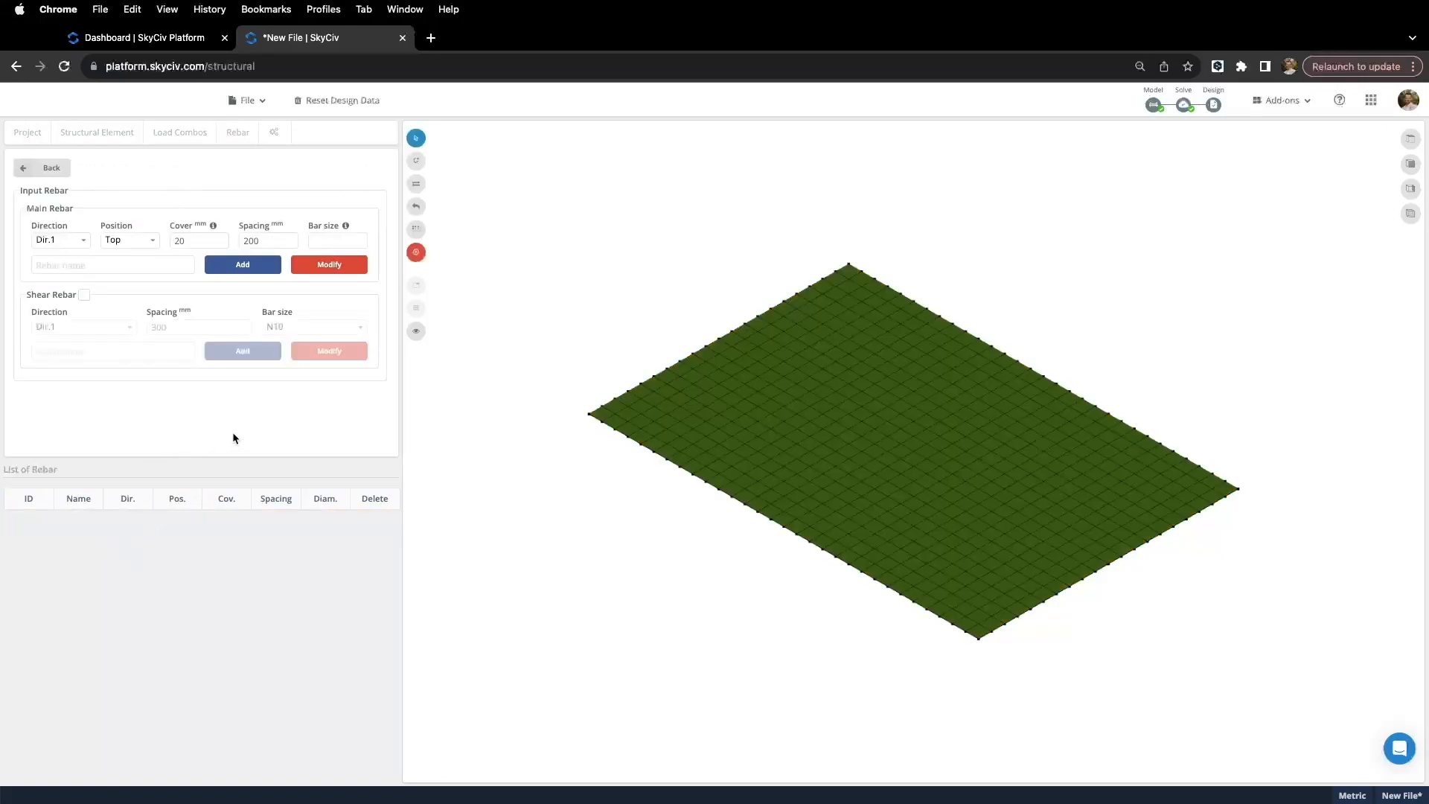
drag(477, 412, 525, 443)
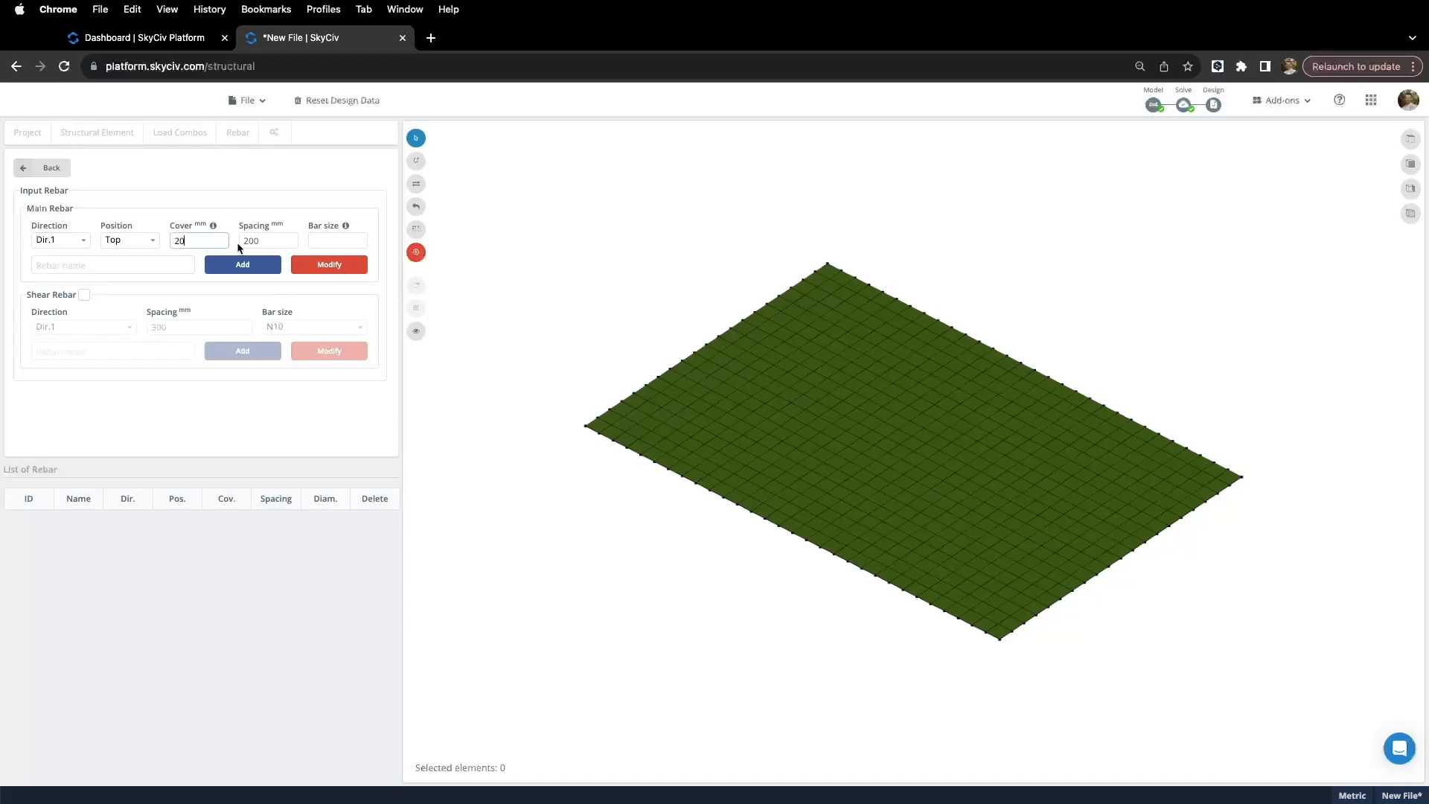
click(261, 241)
click(352, 242)
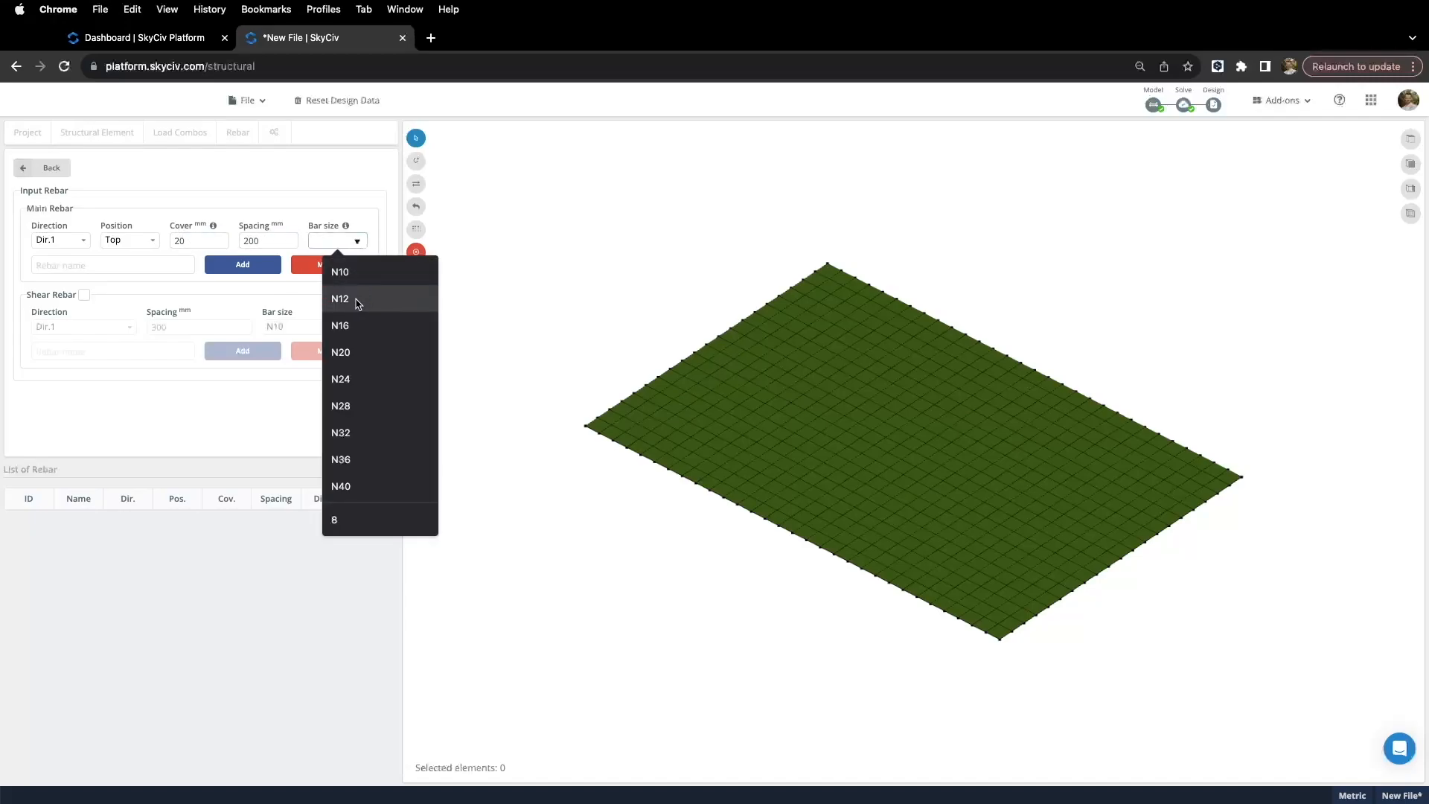
click(358, 301)
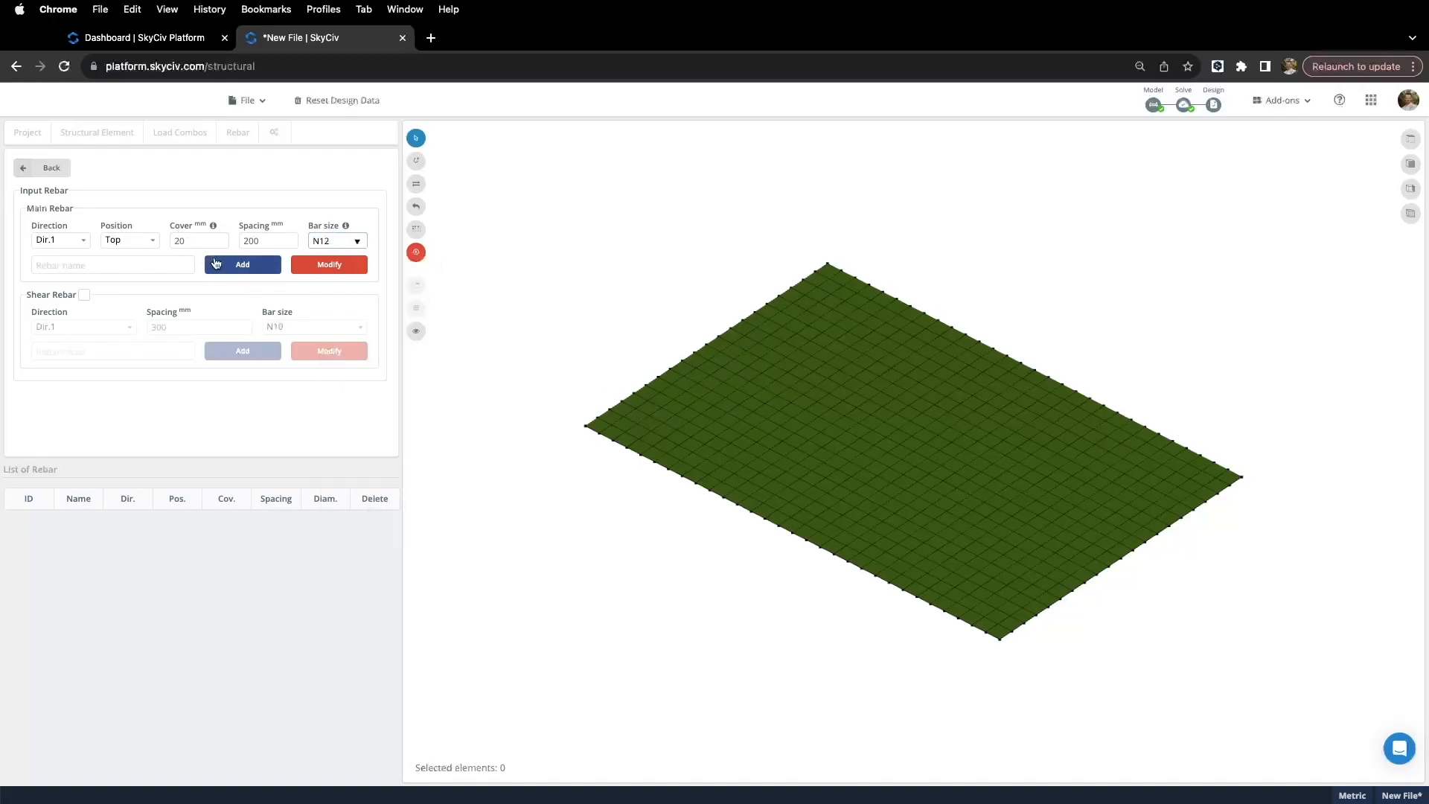
drag(511, 190, 1328, 716)
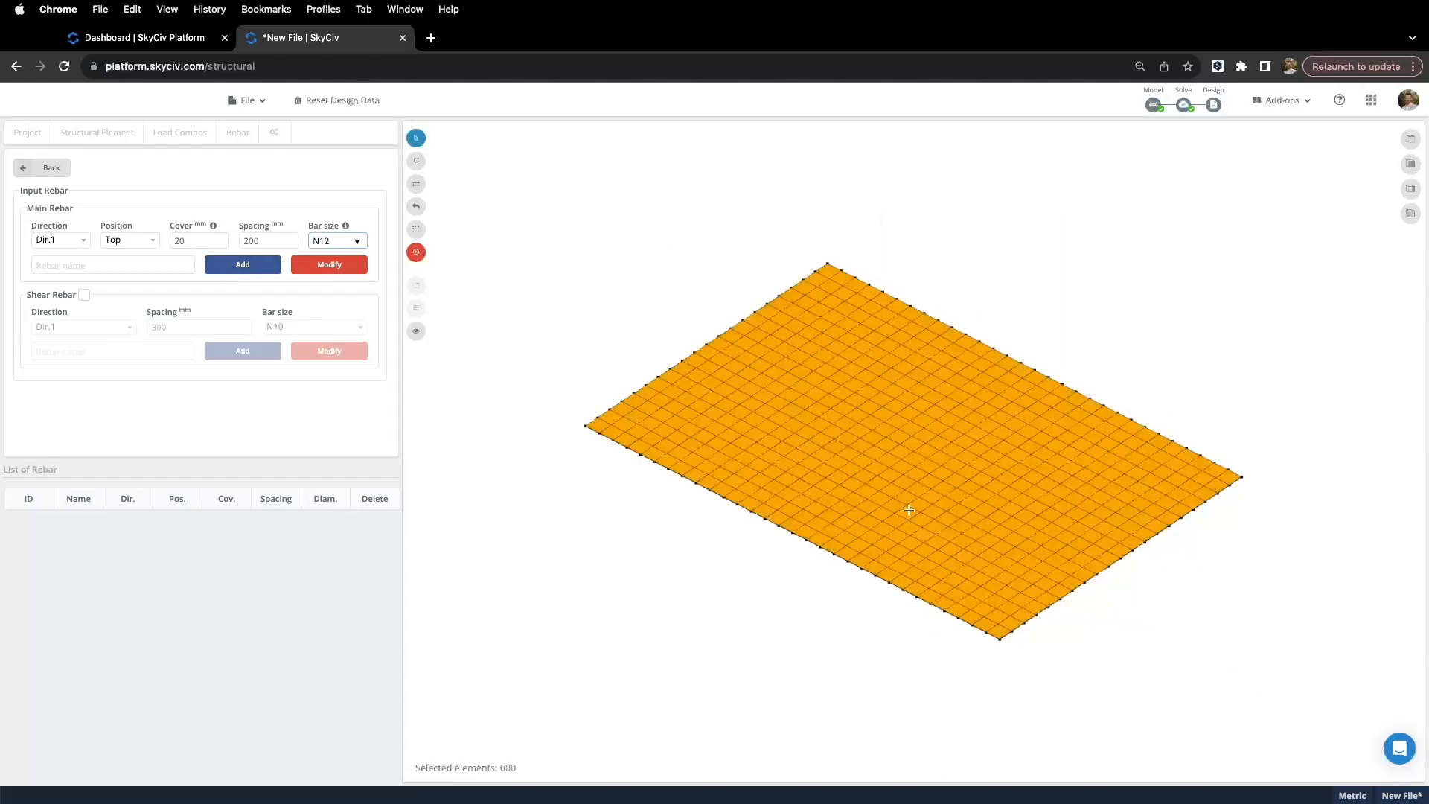
click(244, 265)
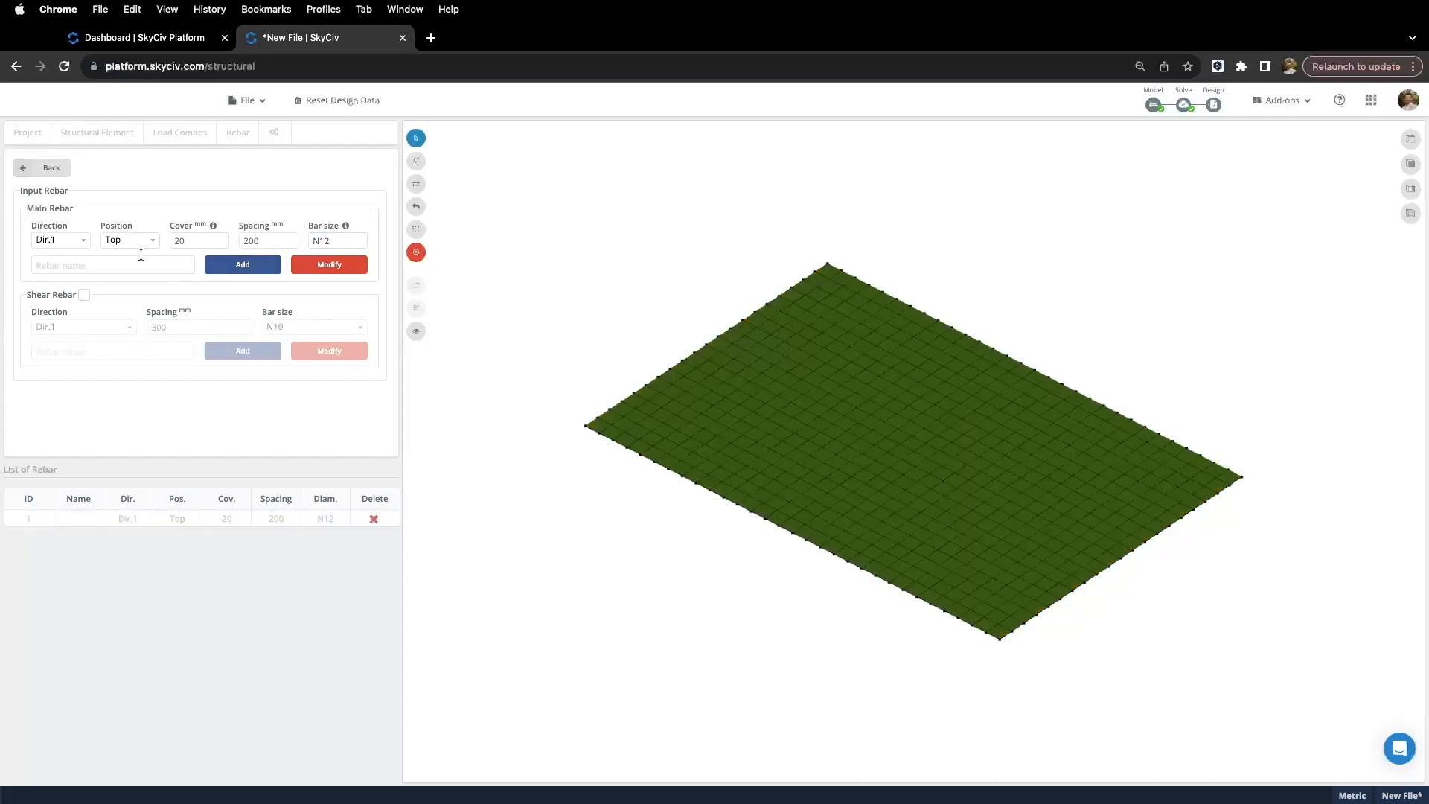
drag(514, 184, 1317, 677)
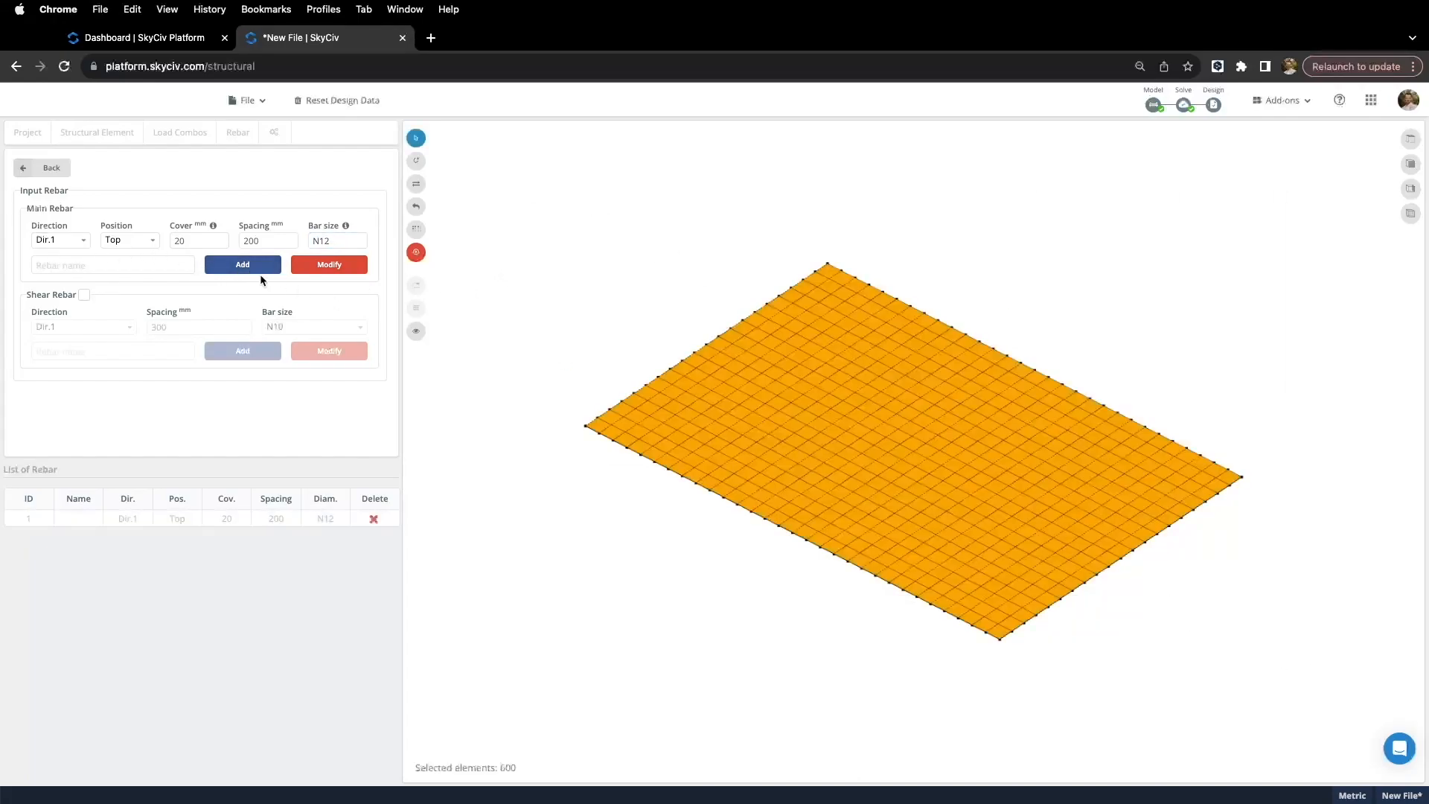
click(82, 240)
click(66, 273)
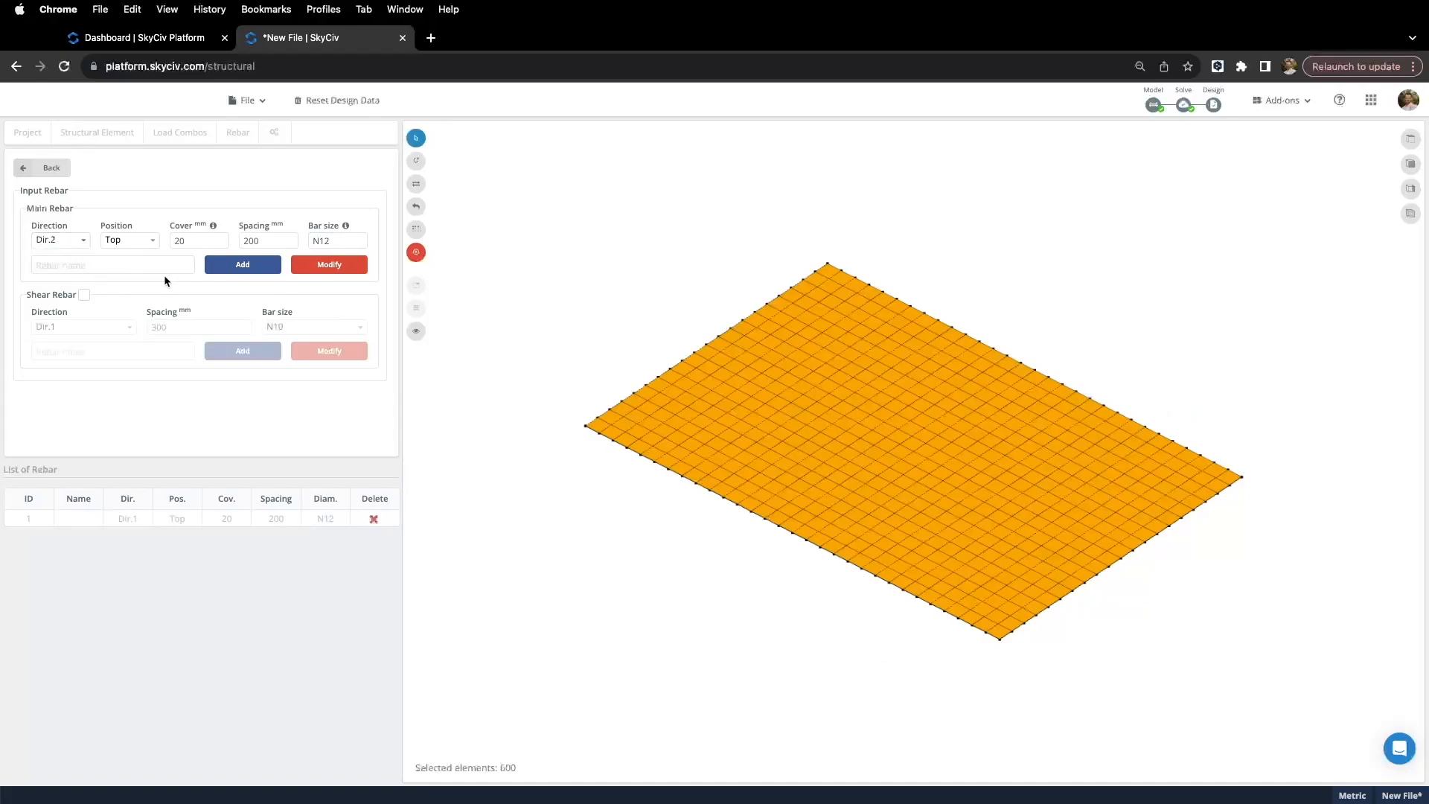
click(243, 265)
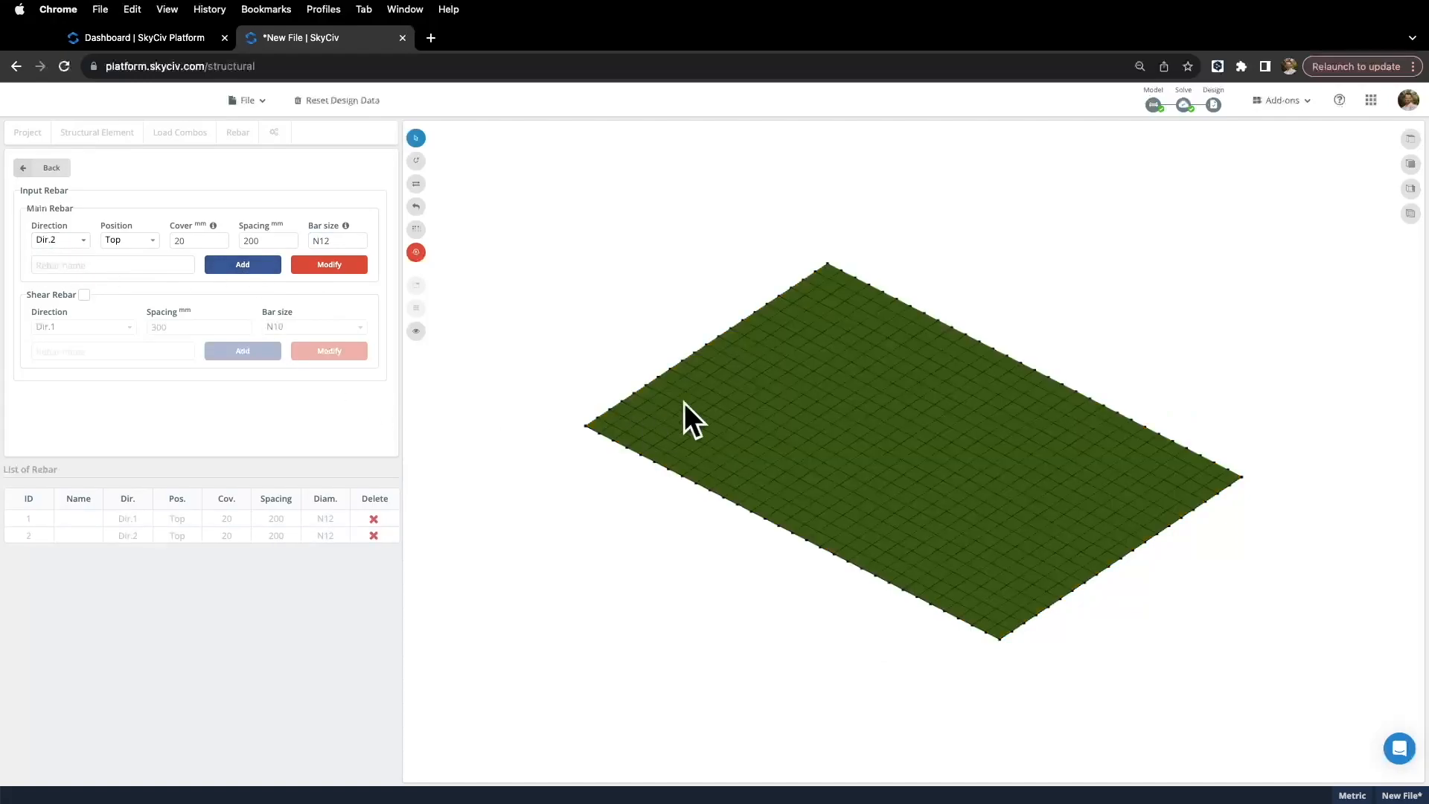
Step: Add bottom N12 rebar at 200 mm in Dir.1 and Dir.2 across all 600 elements
click(119, 242)
click(123, 273)
click(69, 243)
click(61, 258)
drag(510, 189, 1354, 696)
click(246, 266)
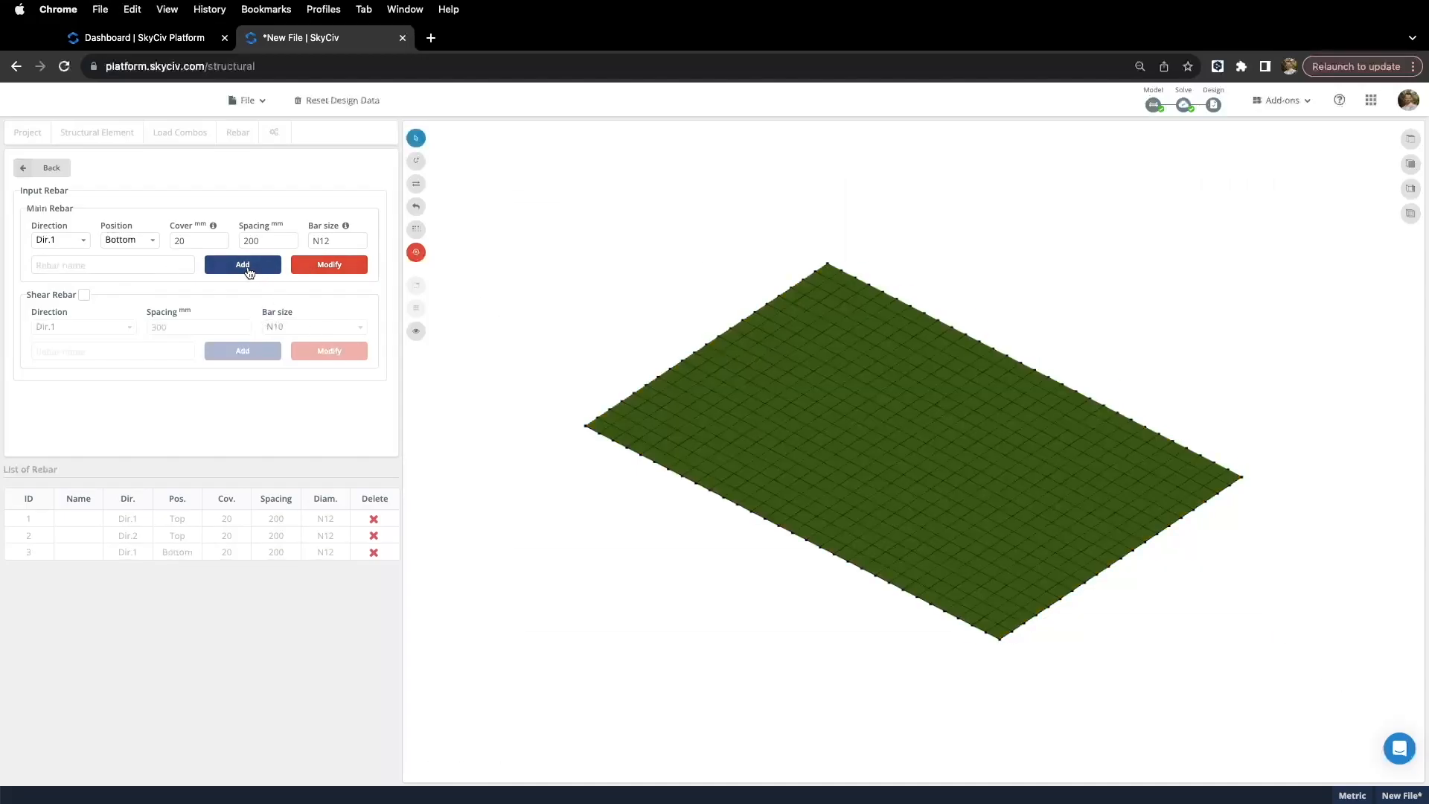
click(68, 239)
click(64, 274)
drag(478, 237, 1308, 696)
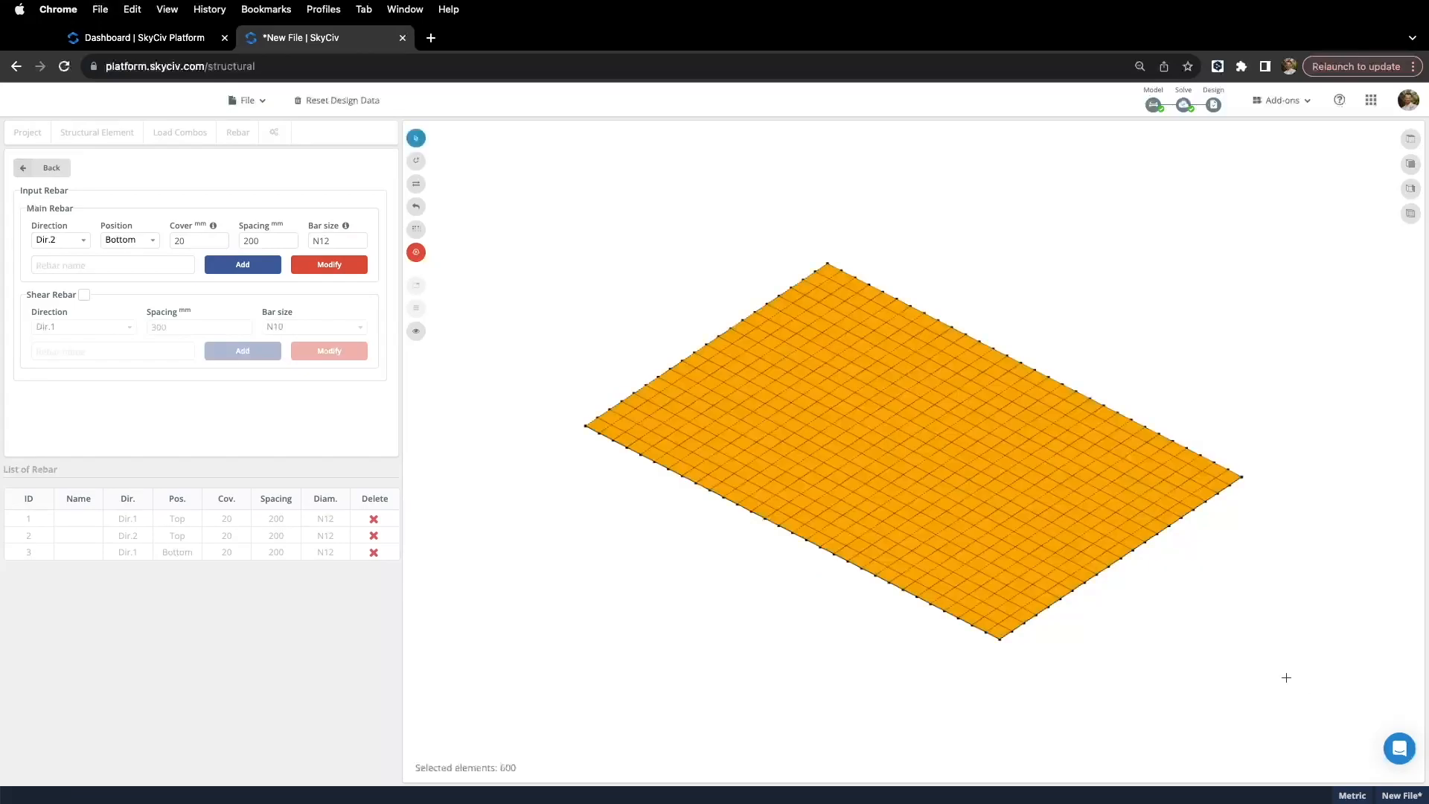
click(251, 269)
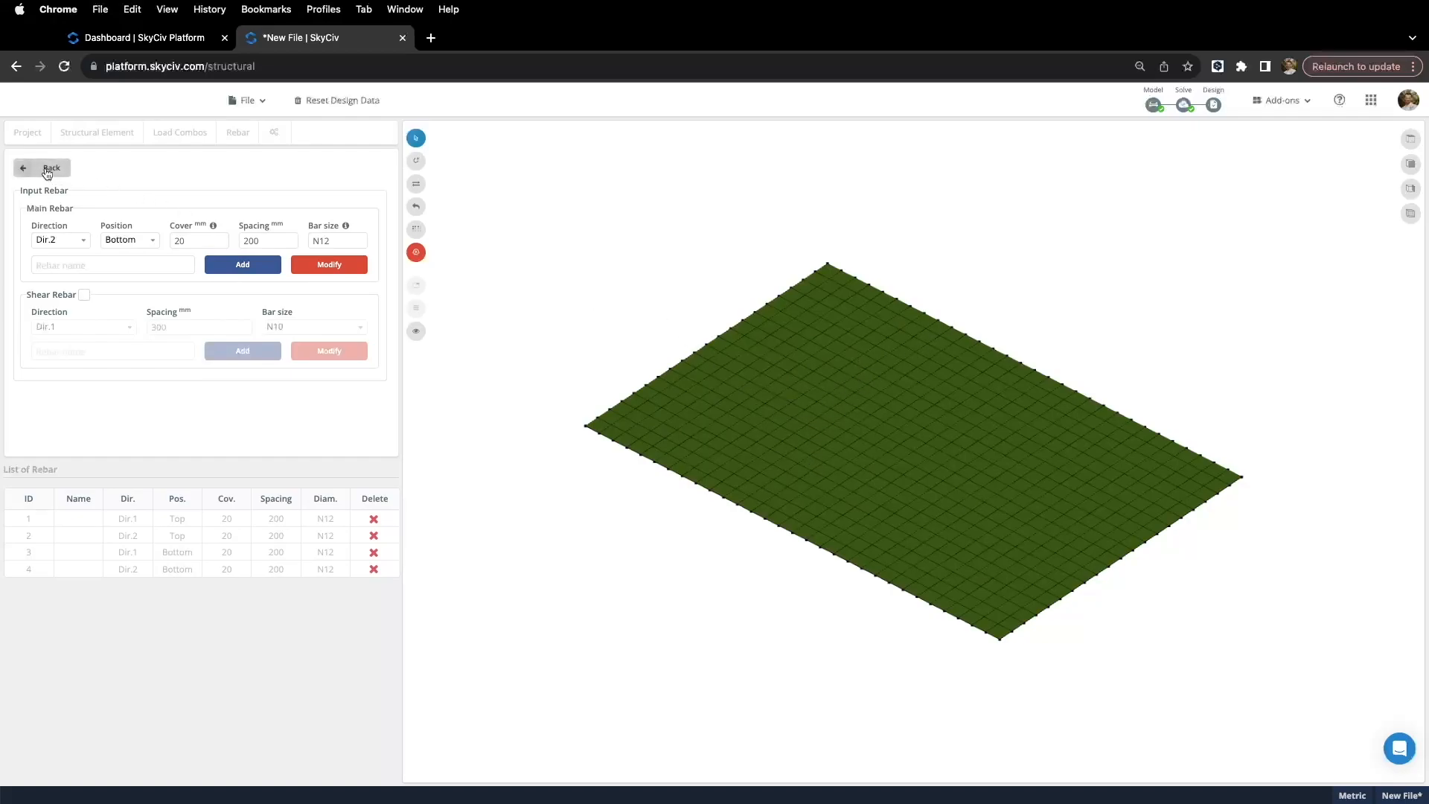
Step: Review the shear reinforcement direction and bar size options, then return to the slab element list
click(84, 294)
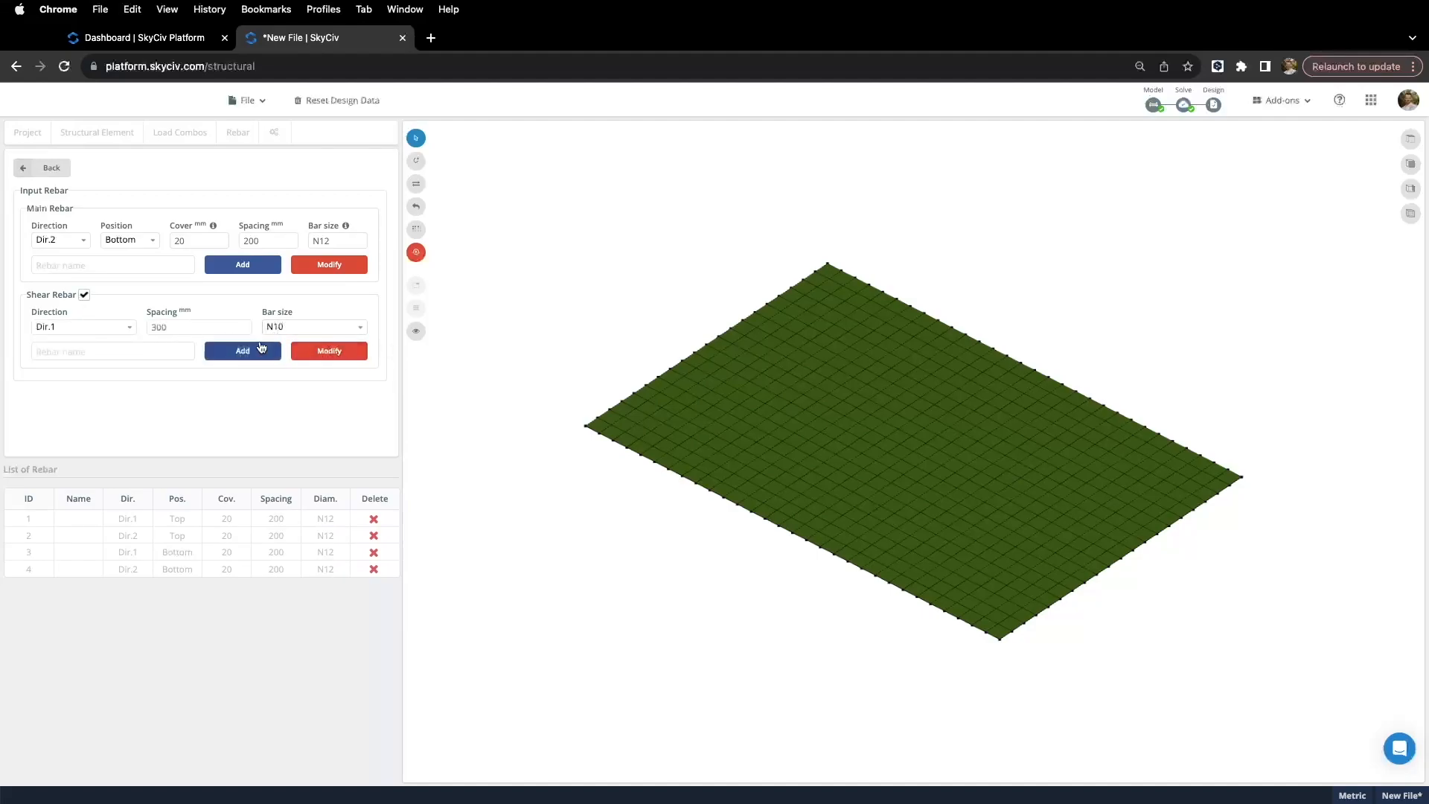
click(128, 330)
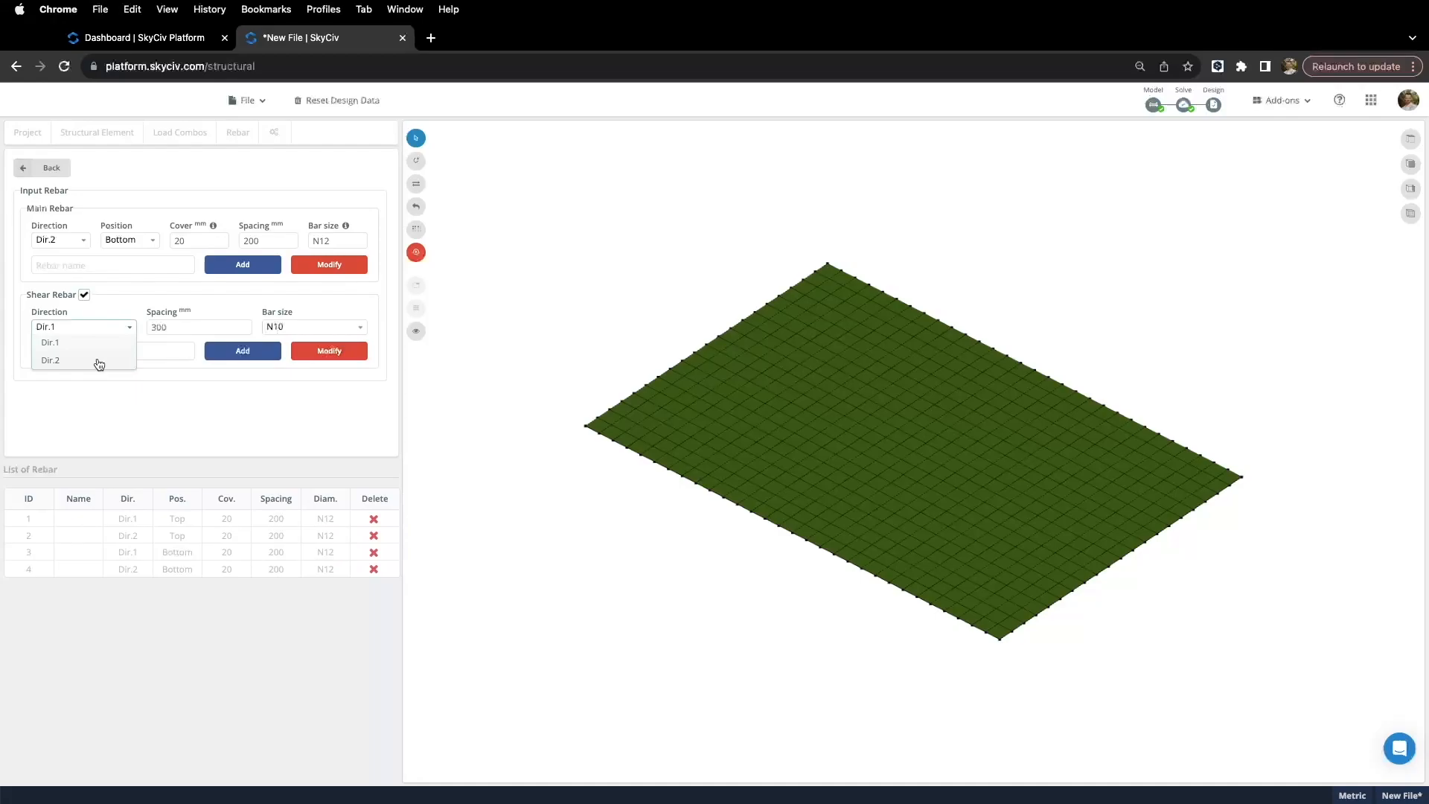
click(107, 329)
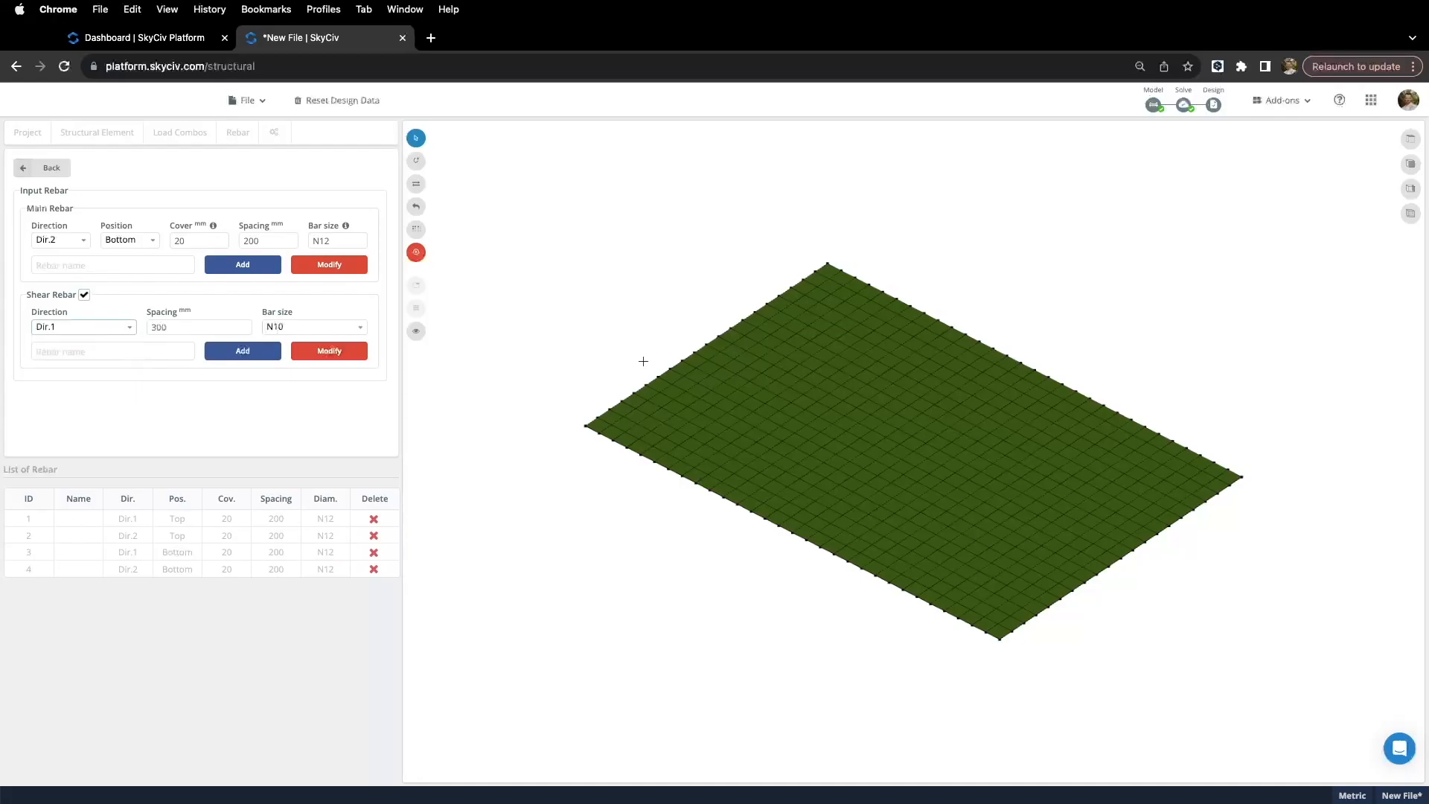
drag(588, 258, 584, 271)
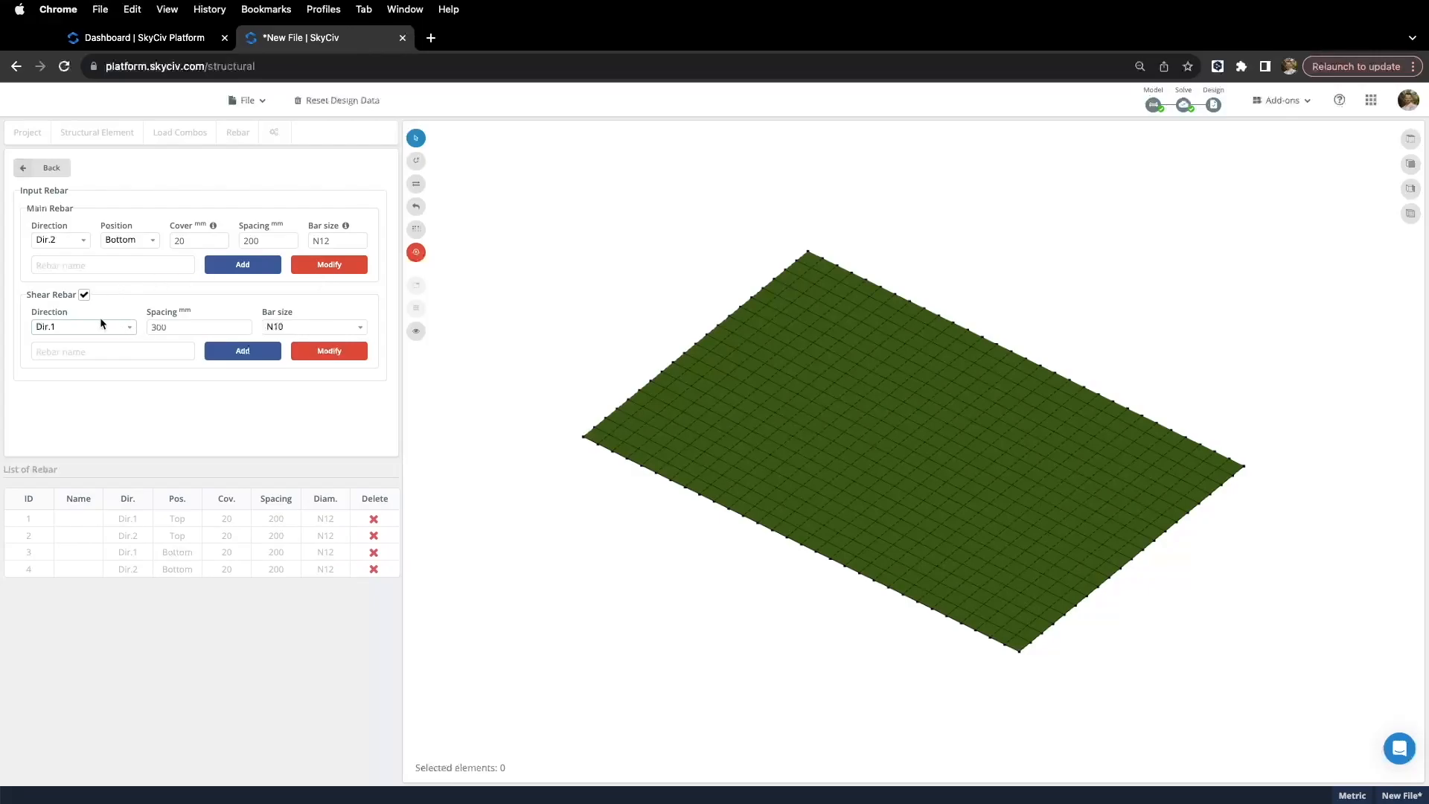
drag(542, 199, 1288, 712)
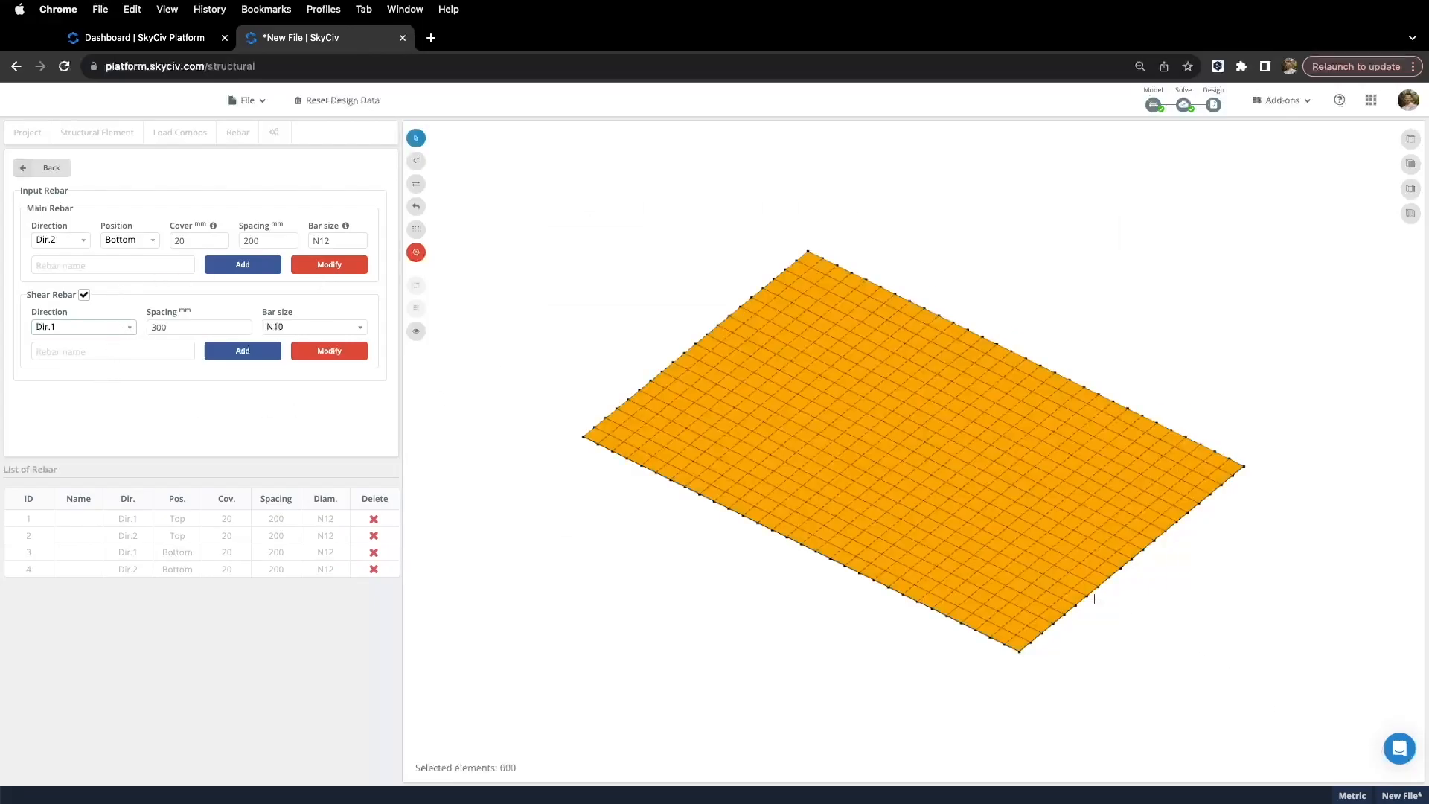
click(316, 327)
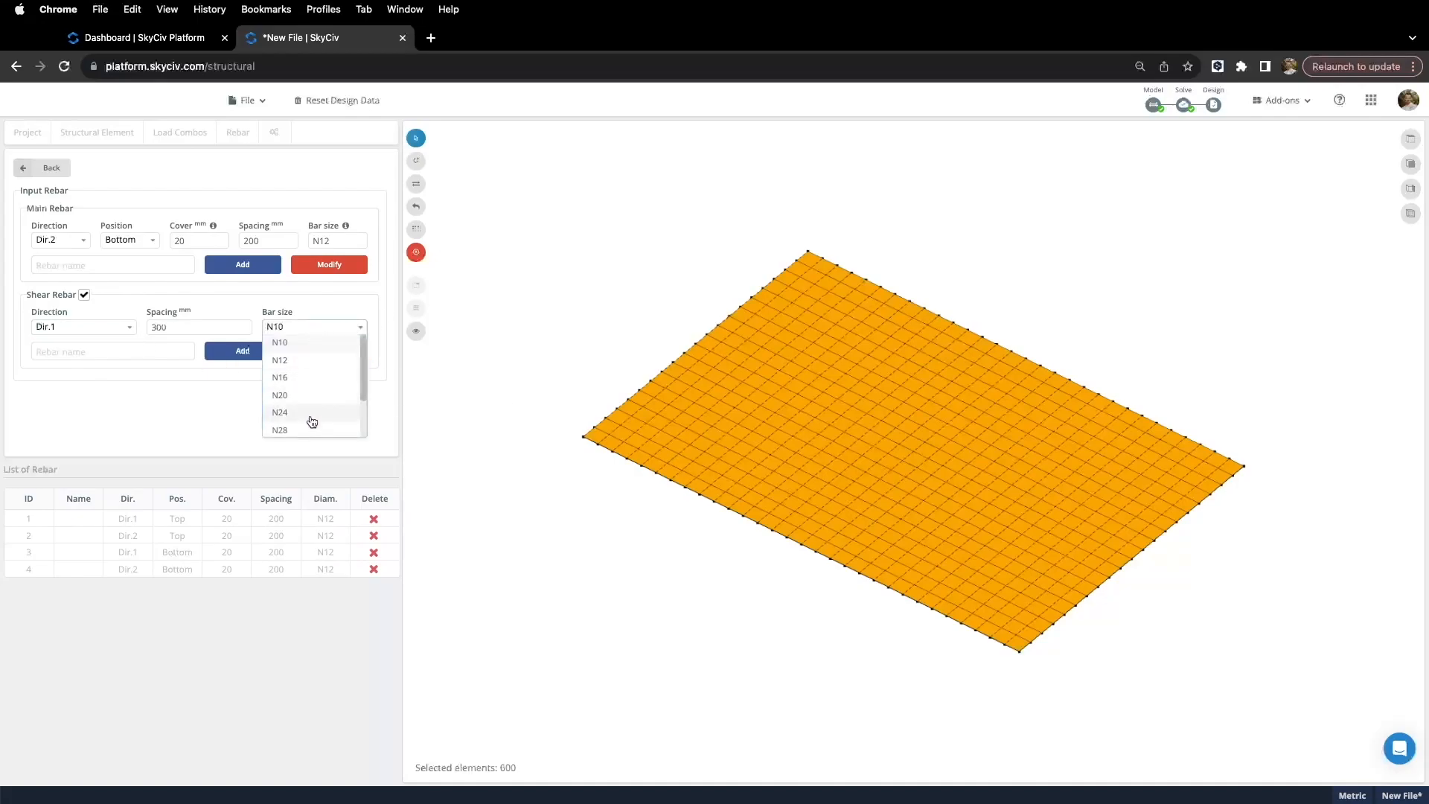
click(175, 387)
click(46, 168)
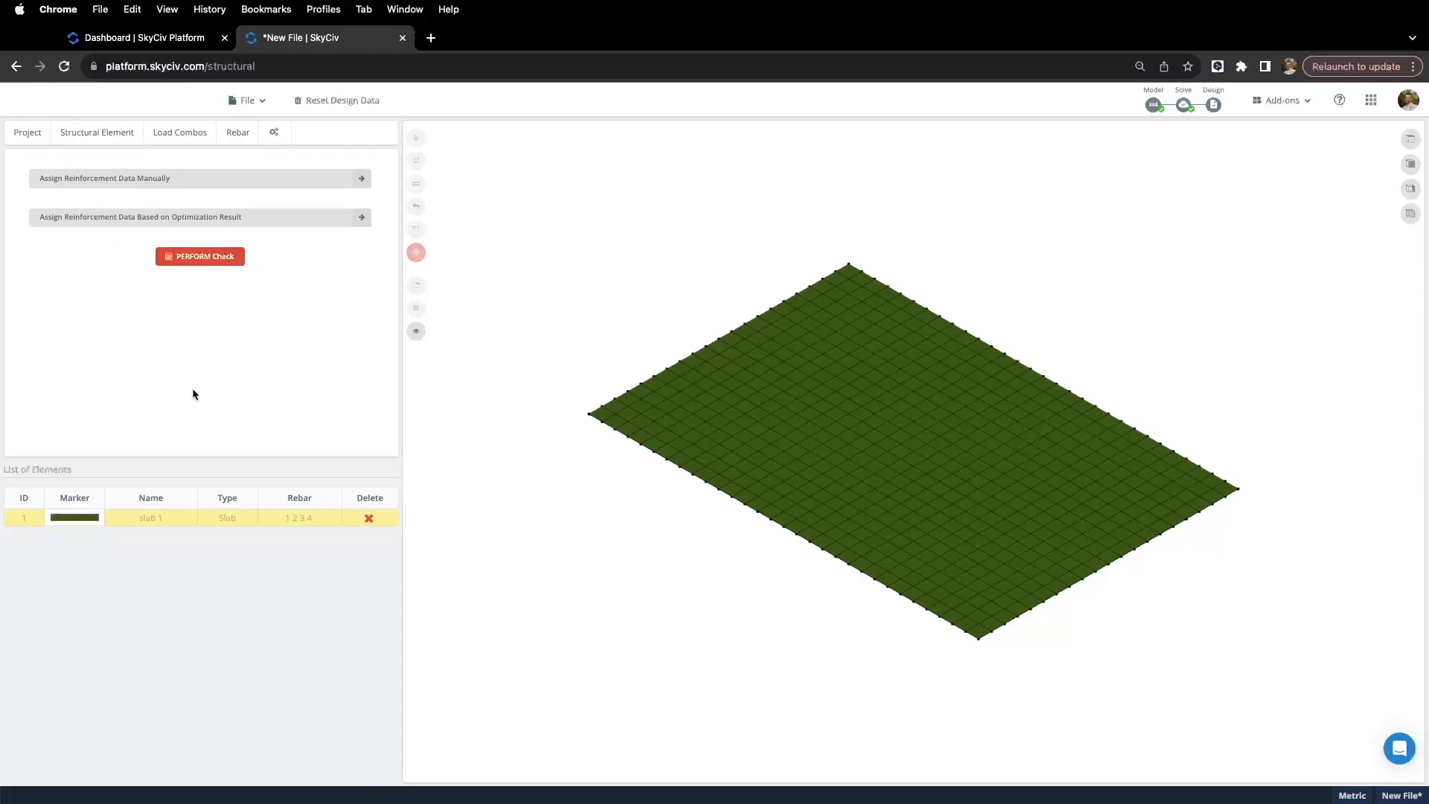
Step: Run the slab reinforcement check and compare Dir1/Dir2 top and bottom moment capacity ratios
click(198, 258)
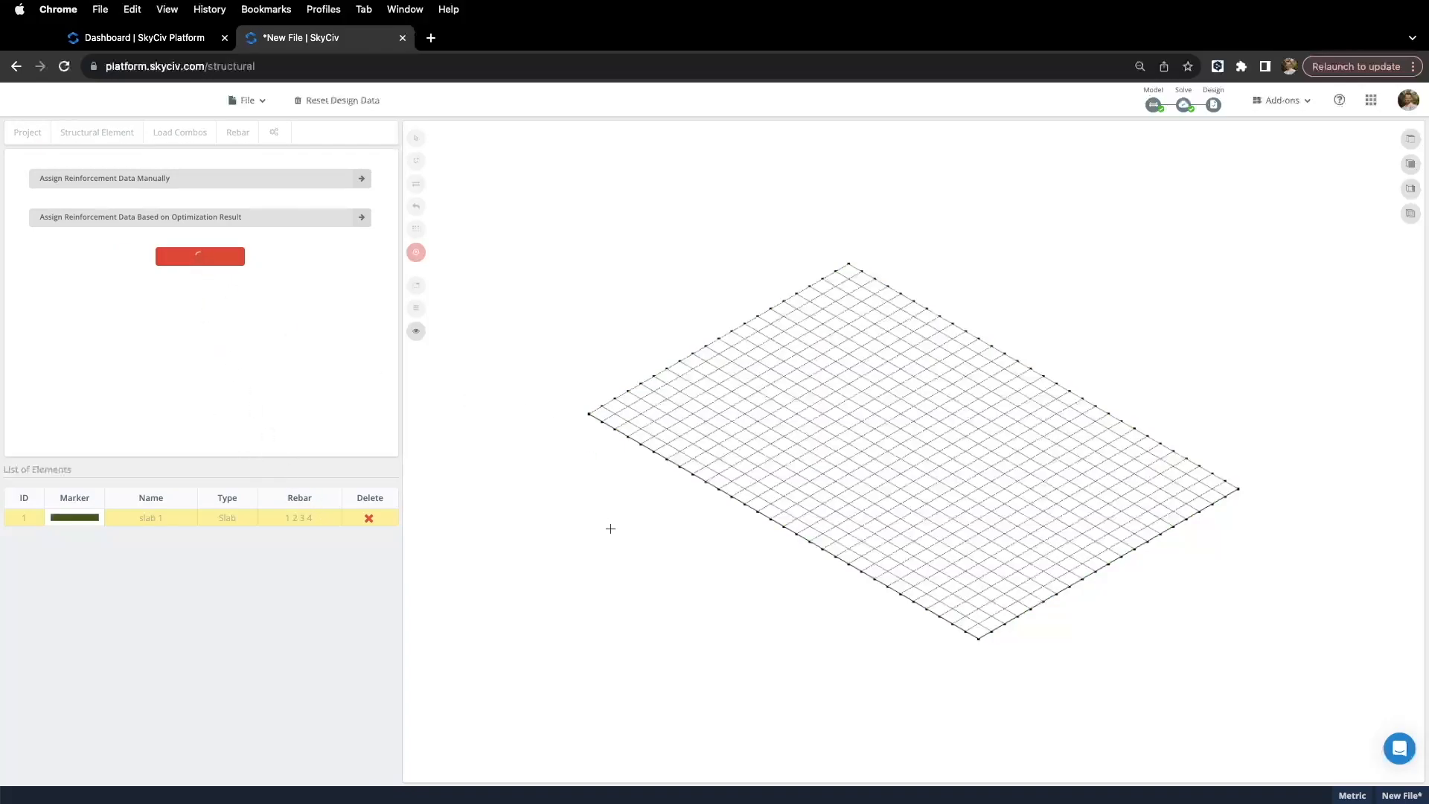
drag(607, 525, 661, 530)
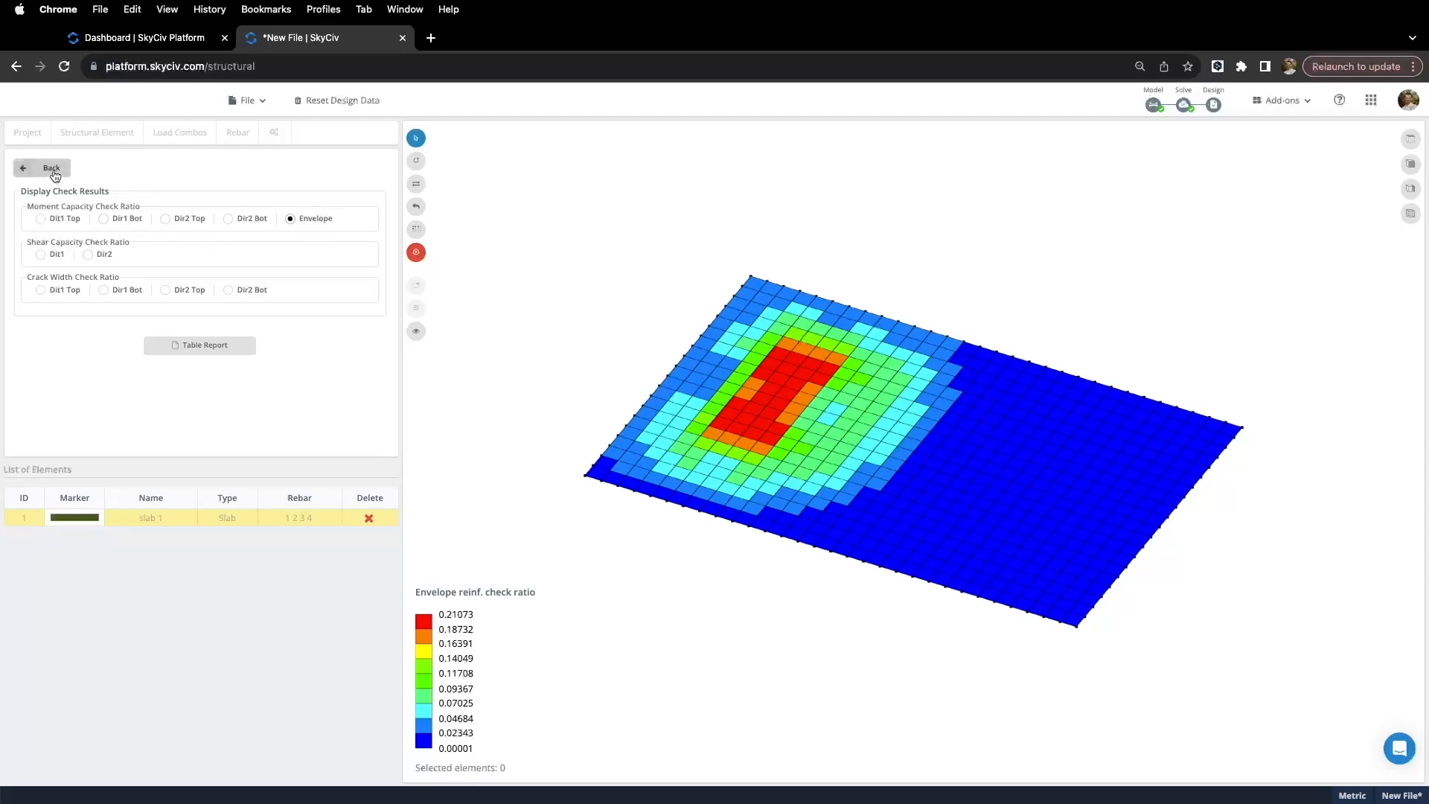
click(166, 218)
click(40, 218)
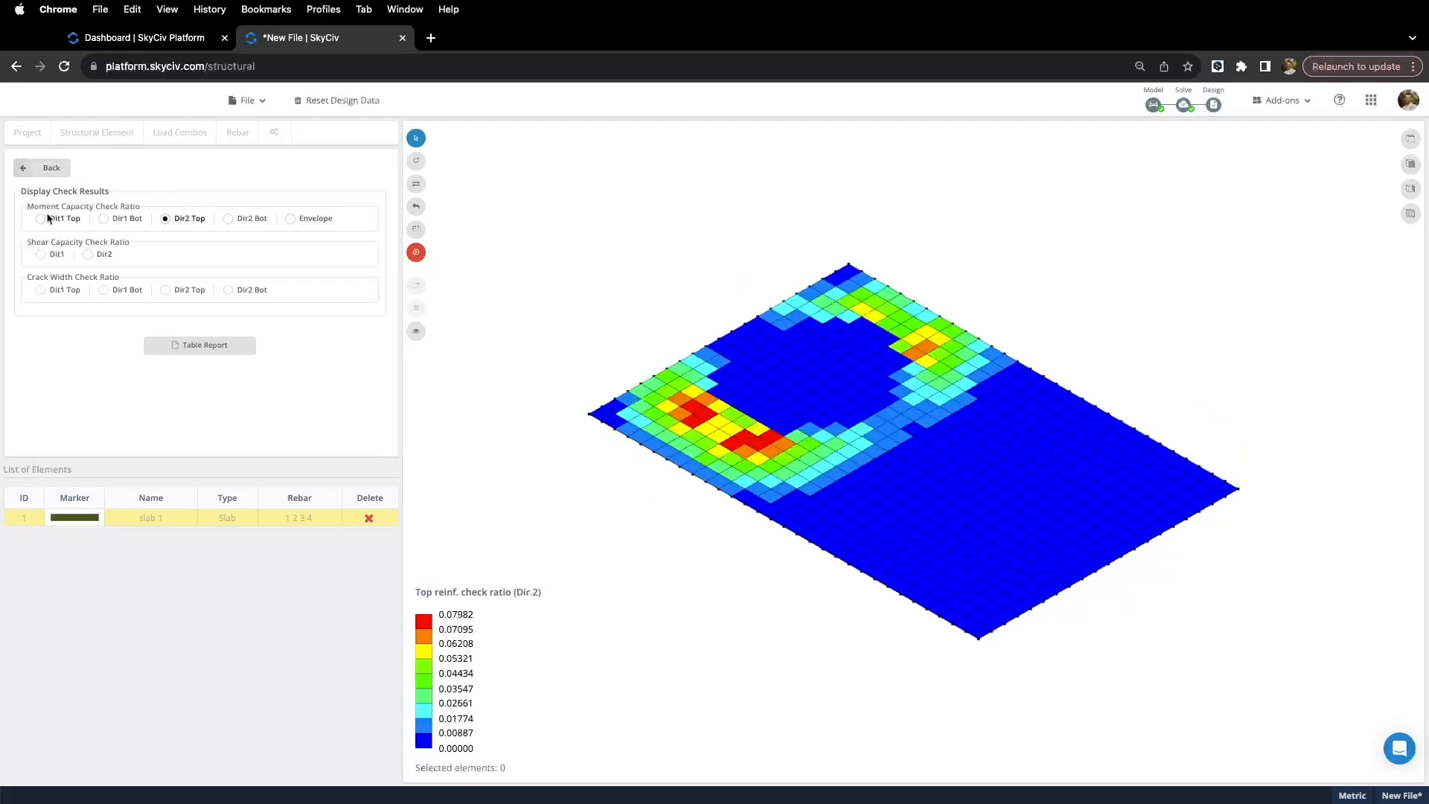
click(110, 220)
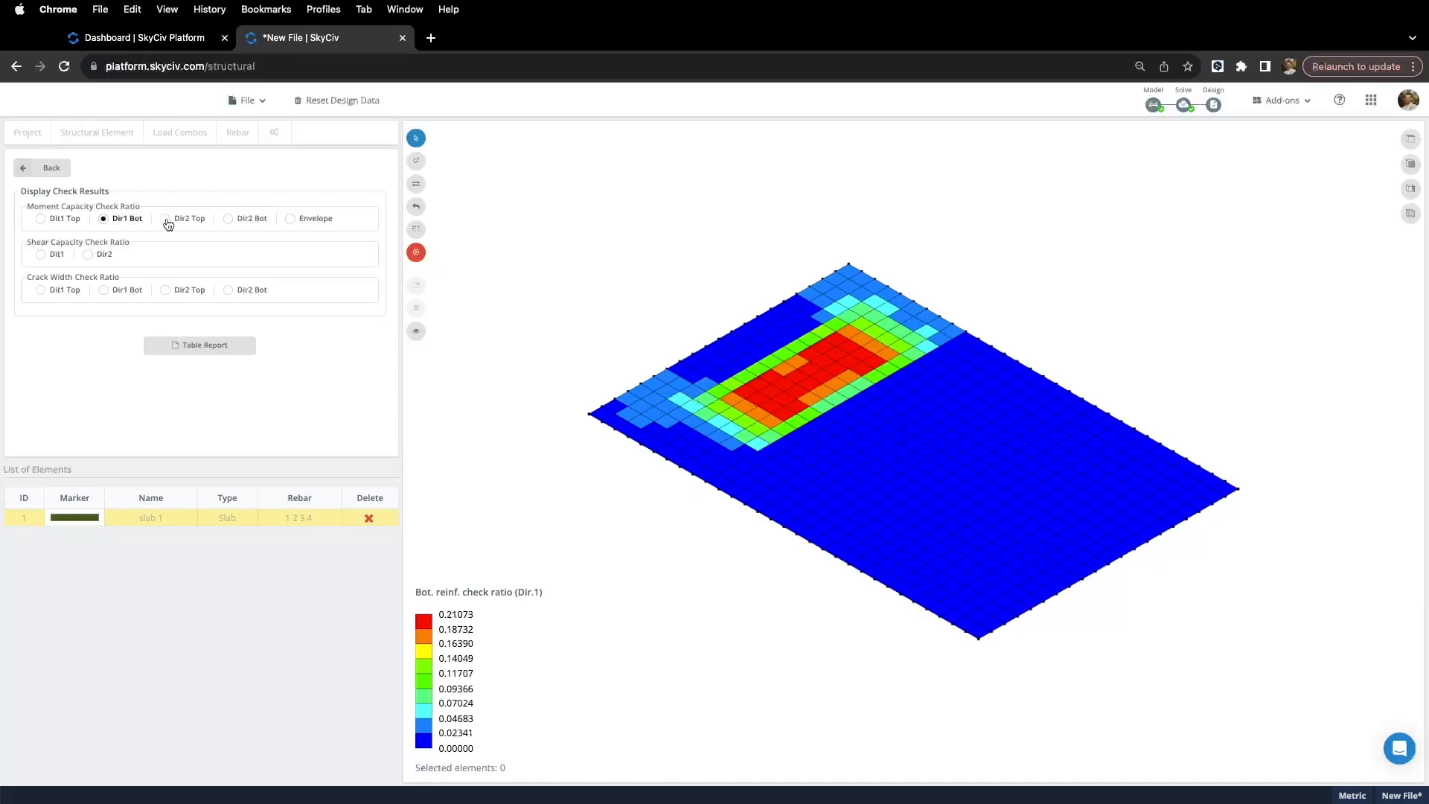
click(41, 220)
right_drag(535, 394, 730, 418)
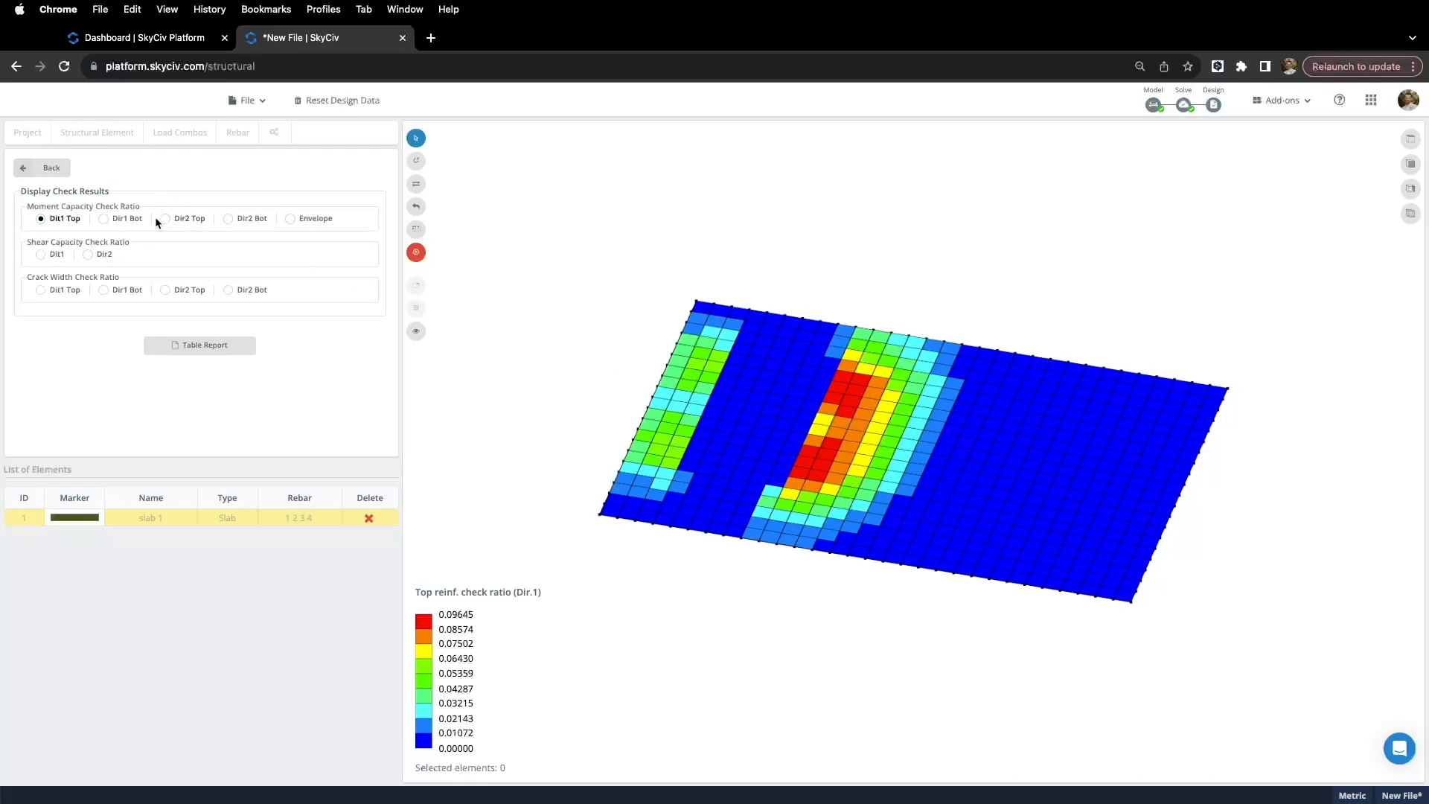
click(110, 218)
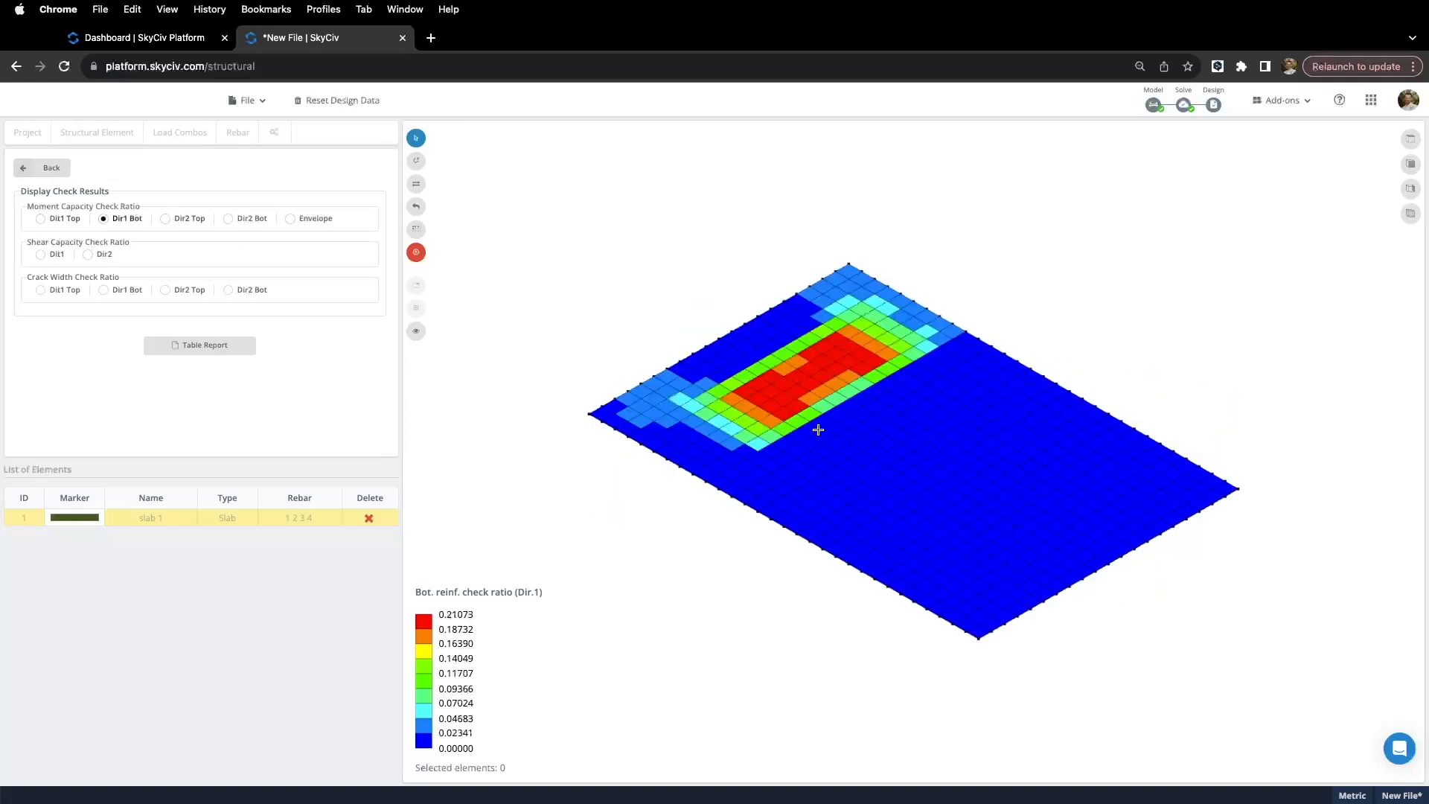
drag(742, 370, 617, 521)
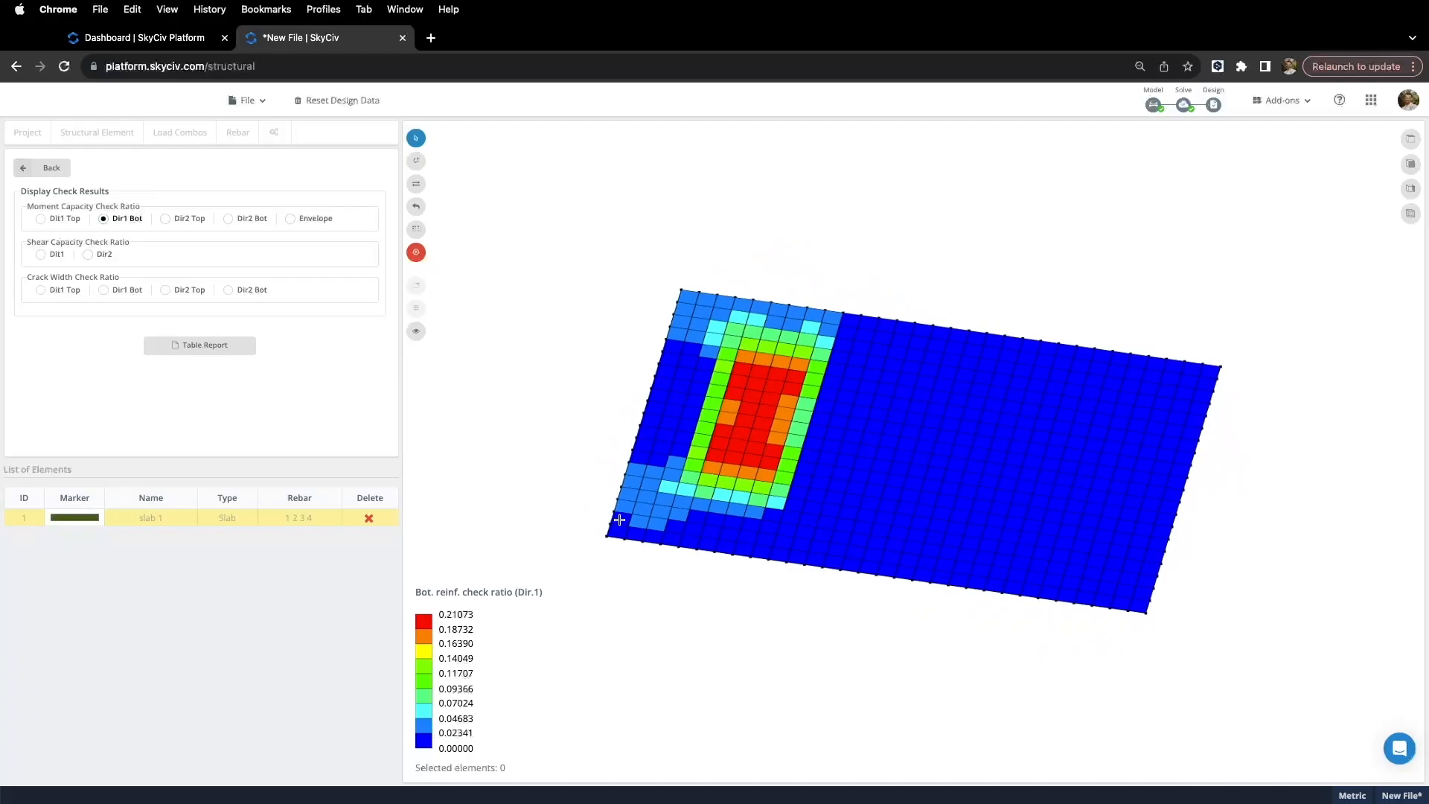
Step: Show shear ratios in Dir1 and Dir2, then crack width Dir1 Top, Dir1 Bot and Dir2 Top
click(42, 254)
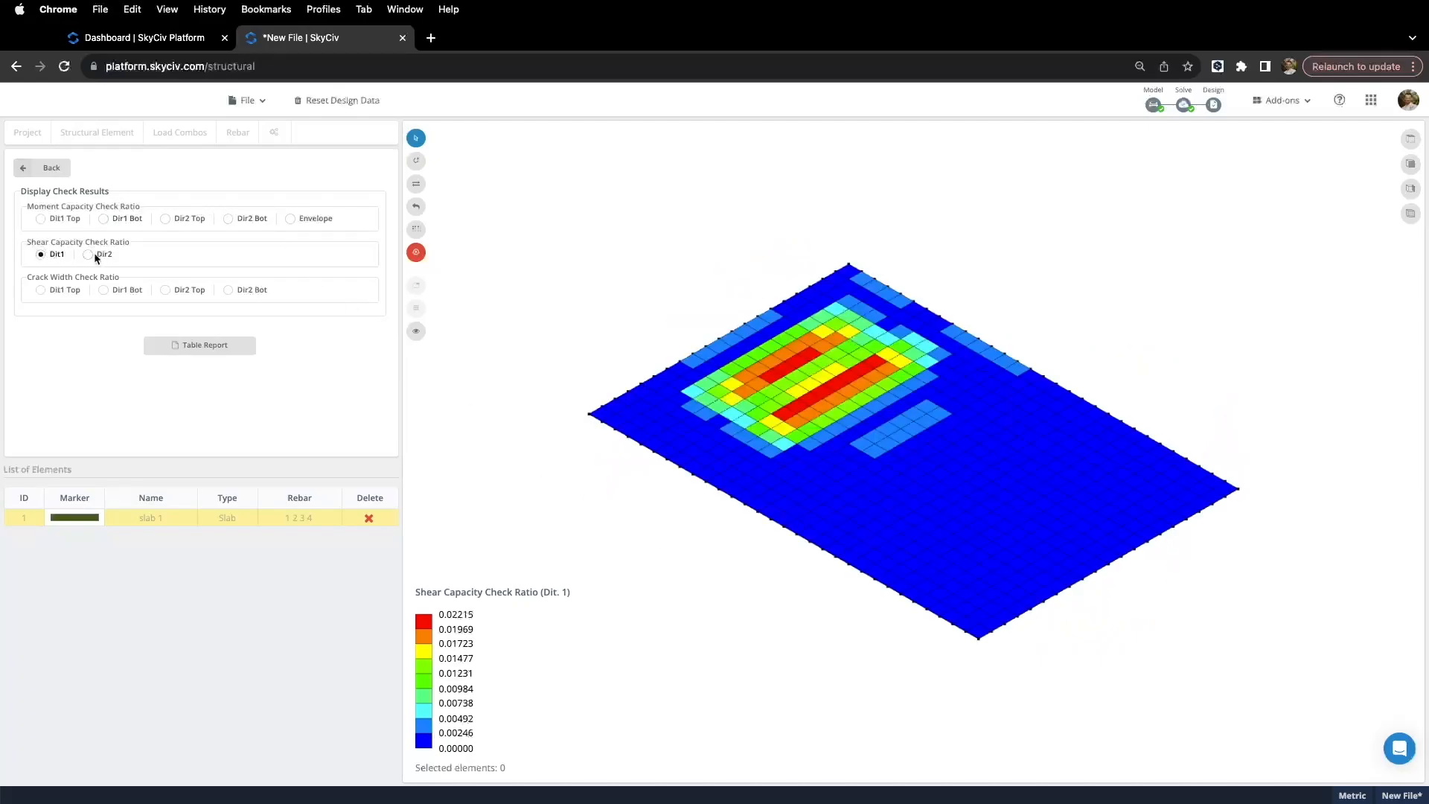
click(88, 256)
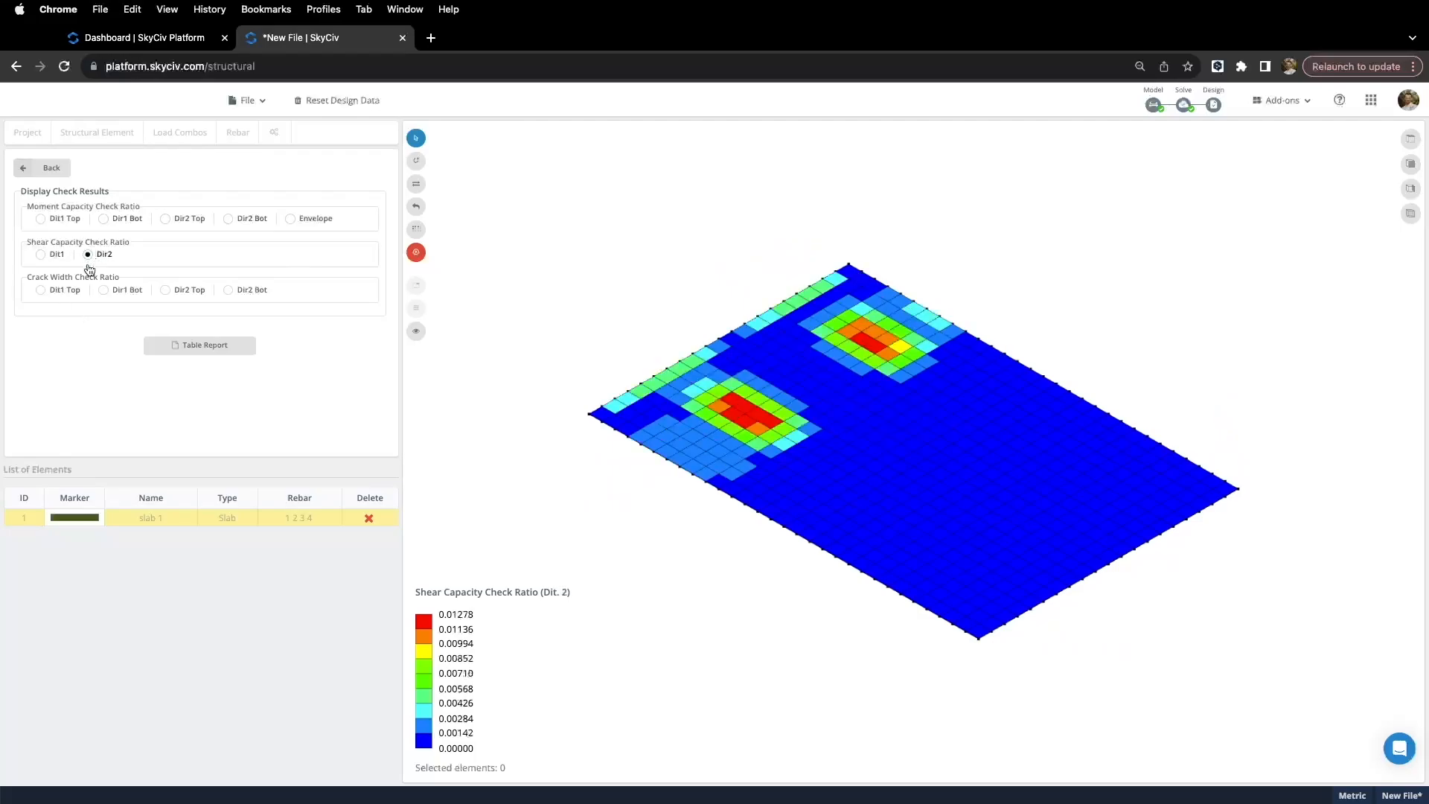
click(45, 292)
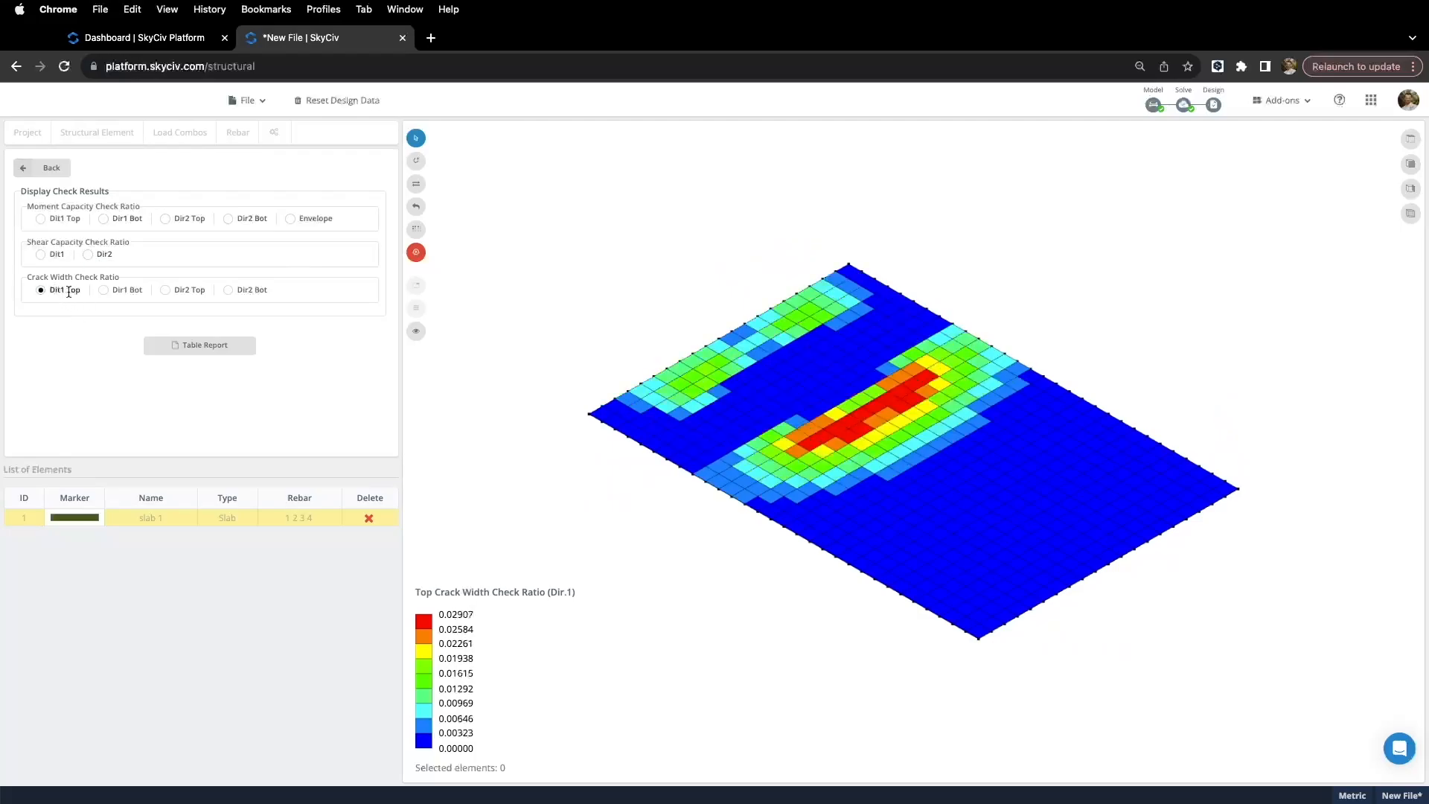
click(105, 293)
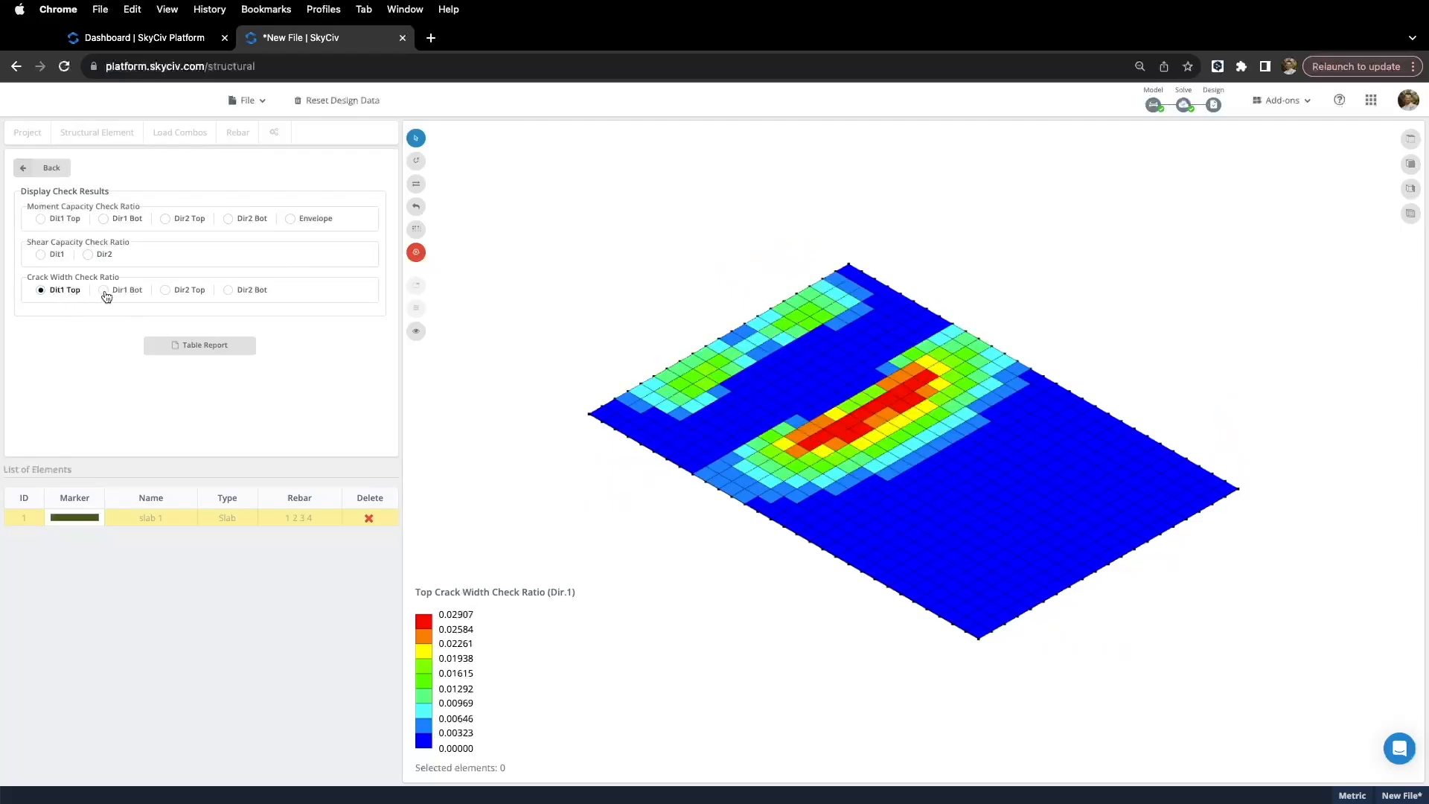
click(170, 291)
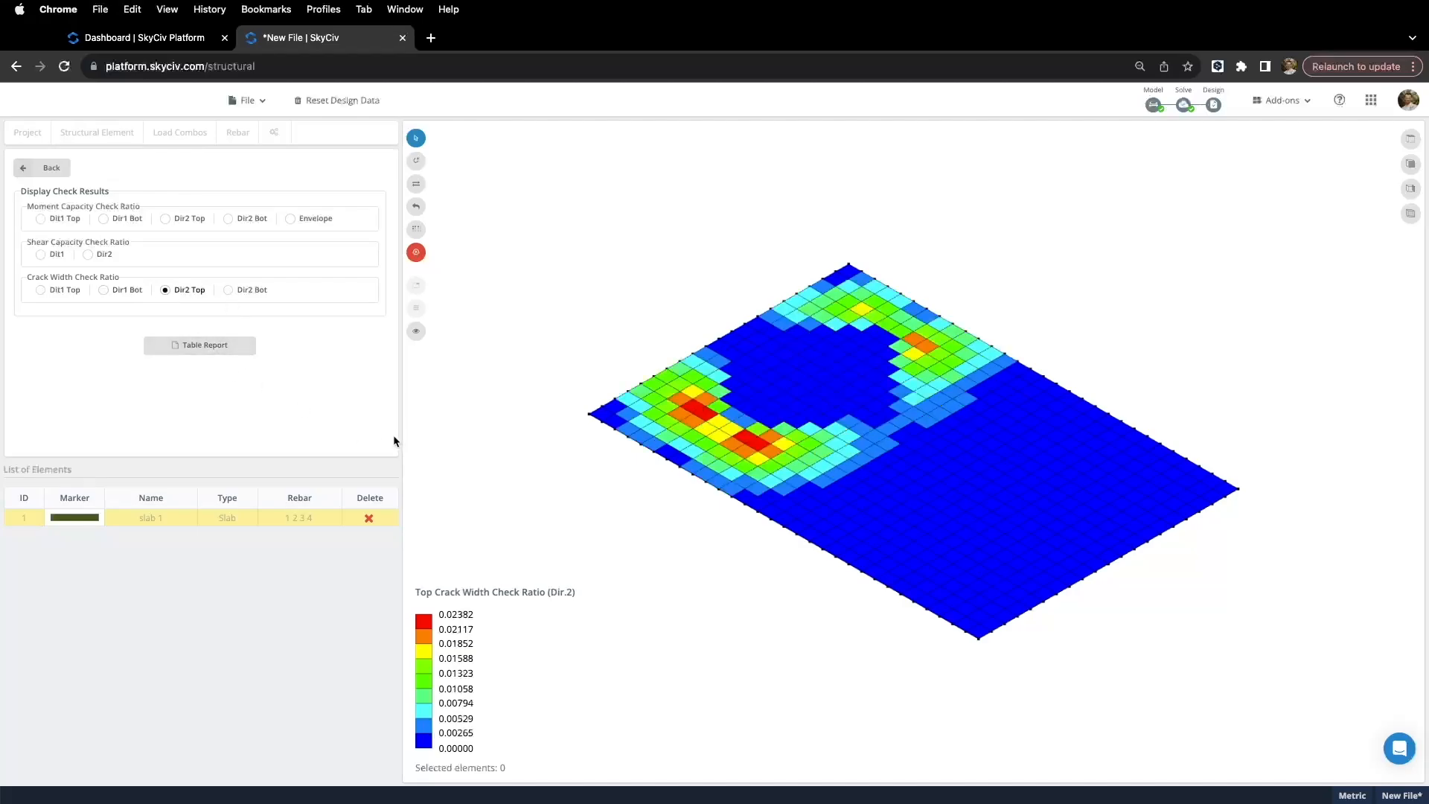
right_drag(534, 368, 592, 392)
drag(531, 164, 1332, 690)
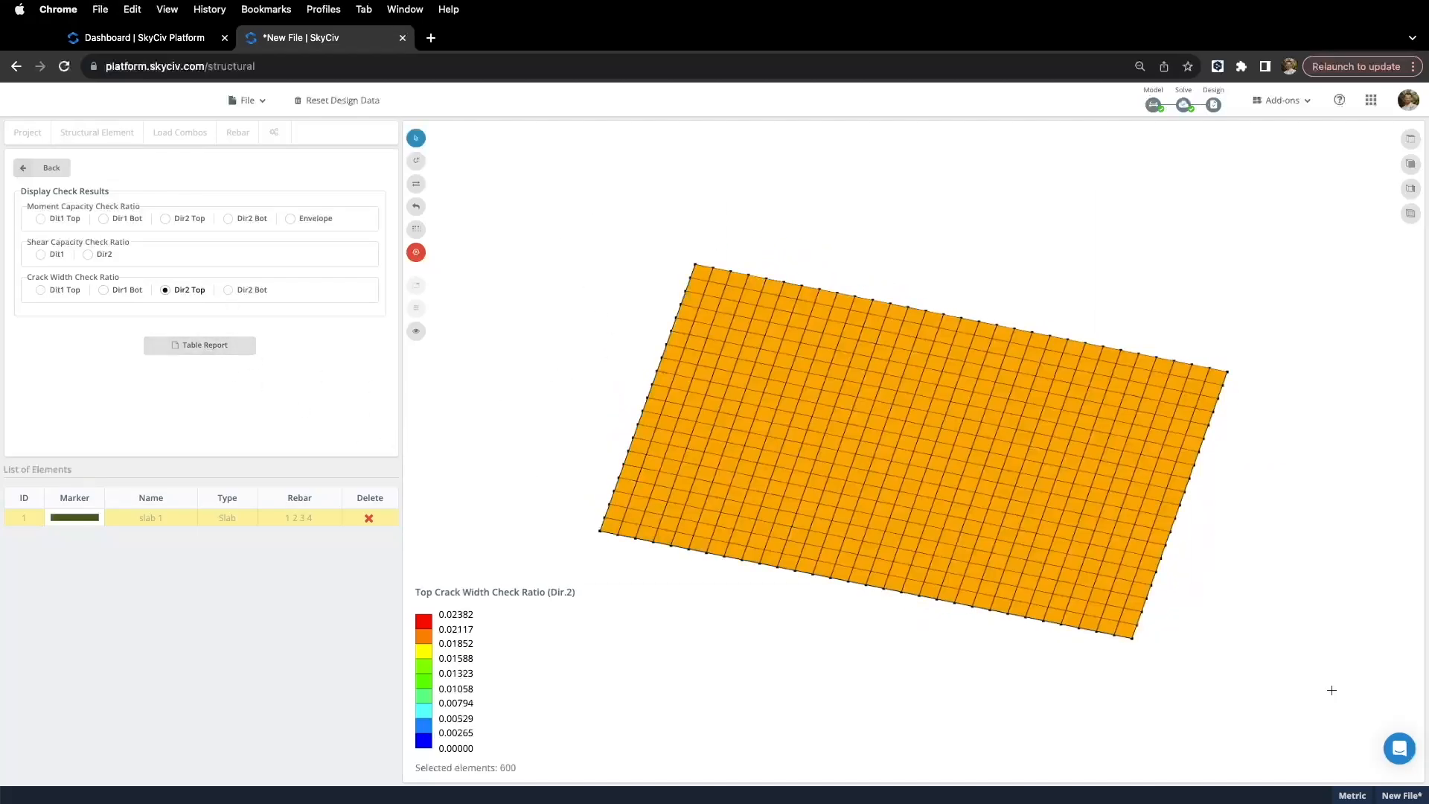
click(215, 348)
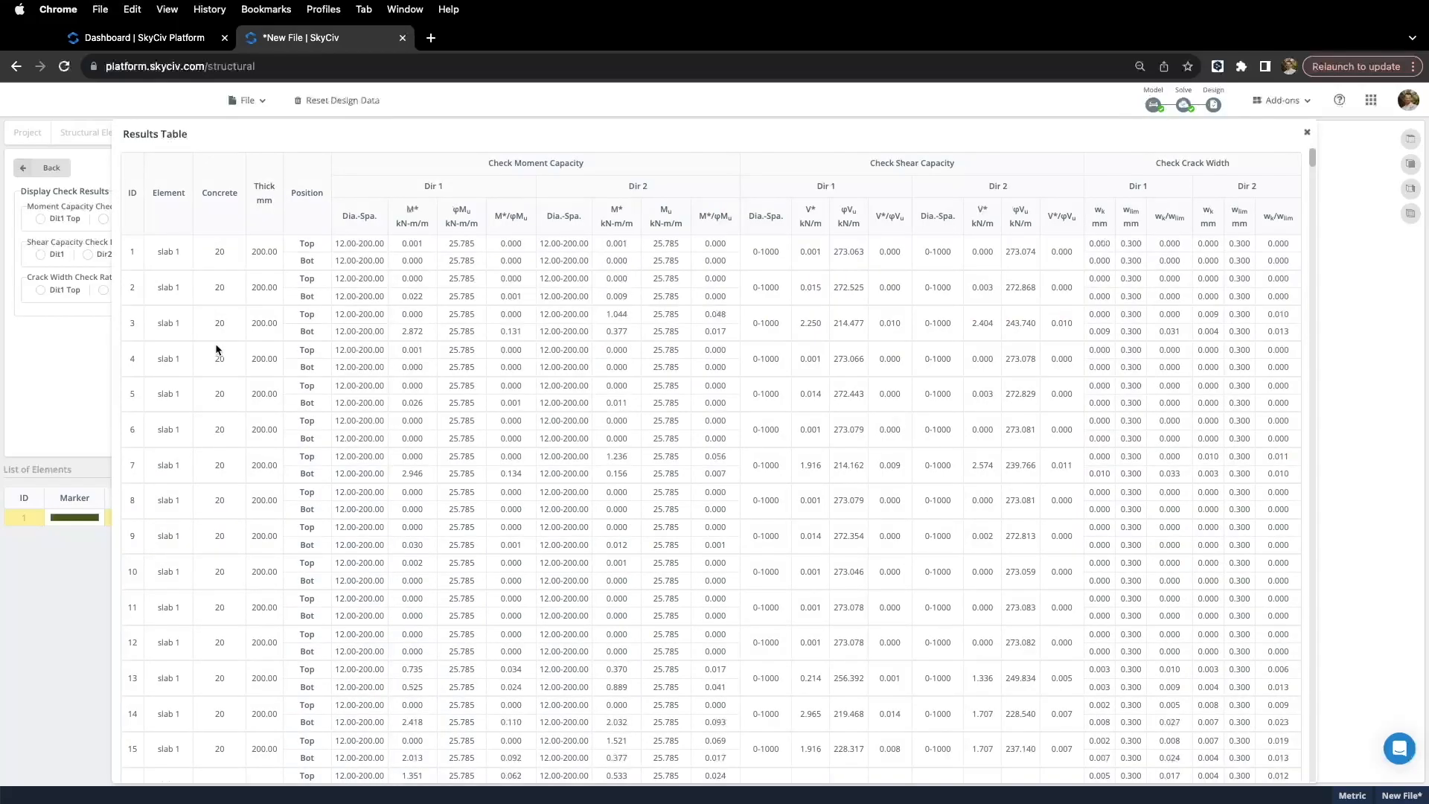
scroll(577, 309, down, 1)
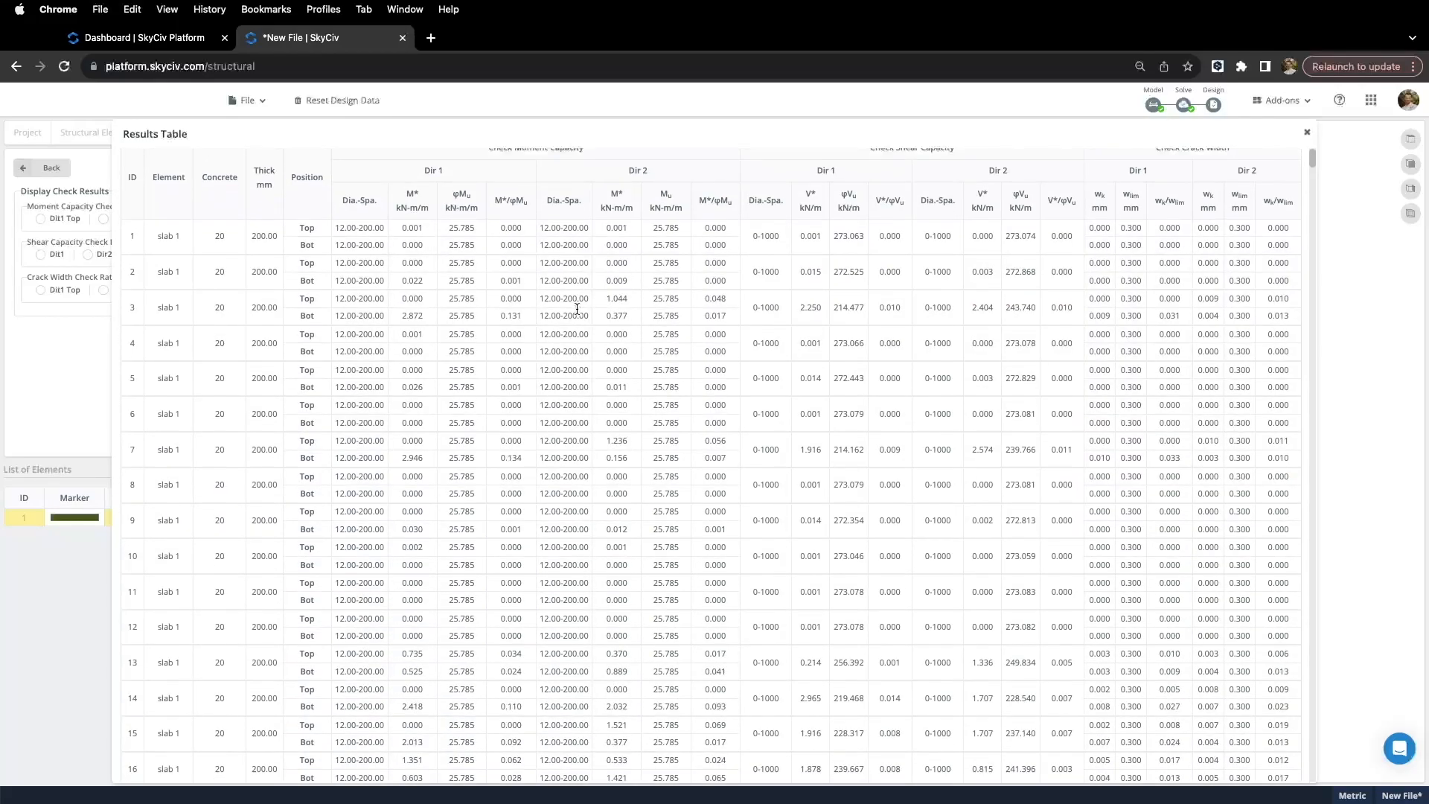
scroll(615, 321, up, 1)
scroll(436, 311, down, 7)
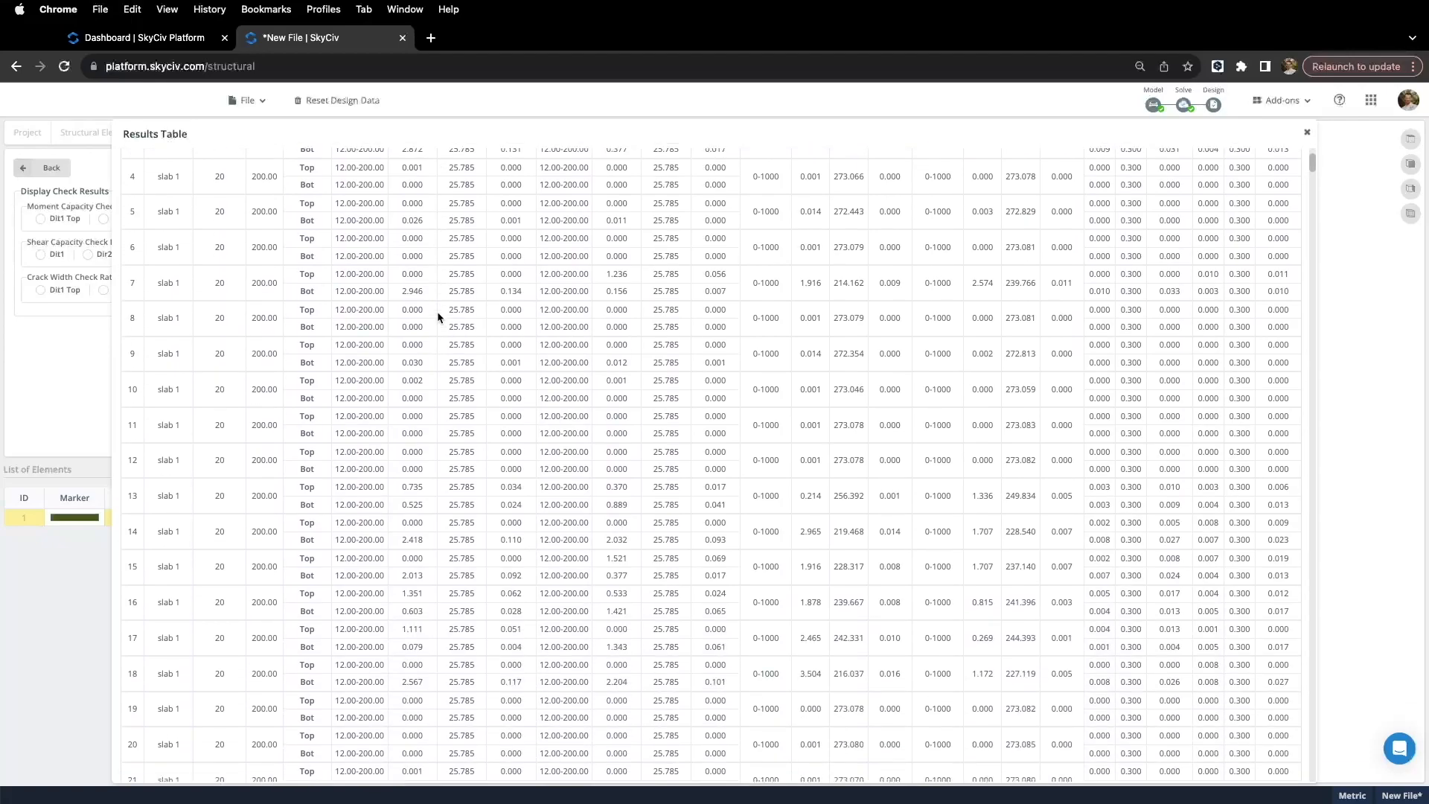
scroll(451, 347, up, 7)
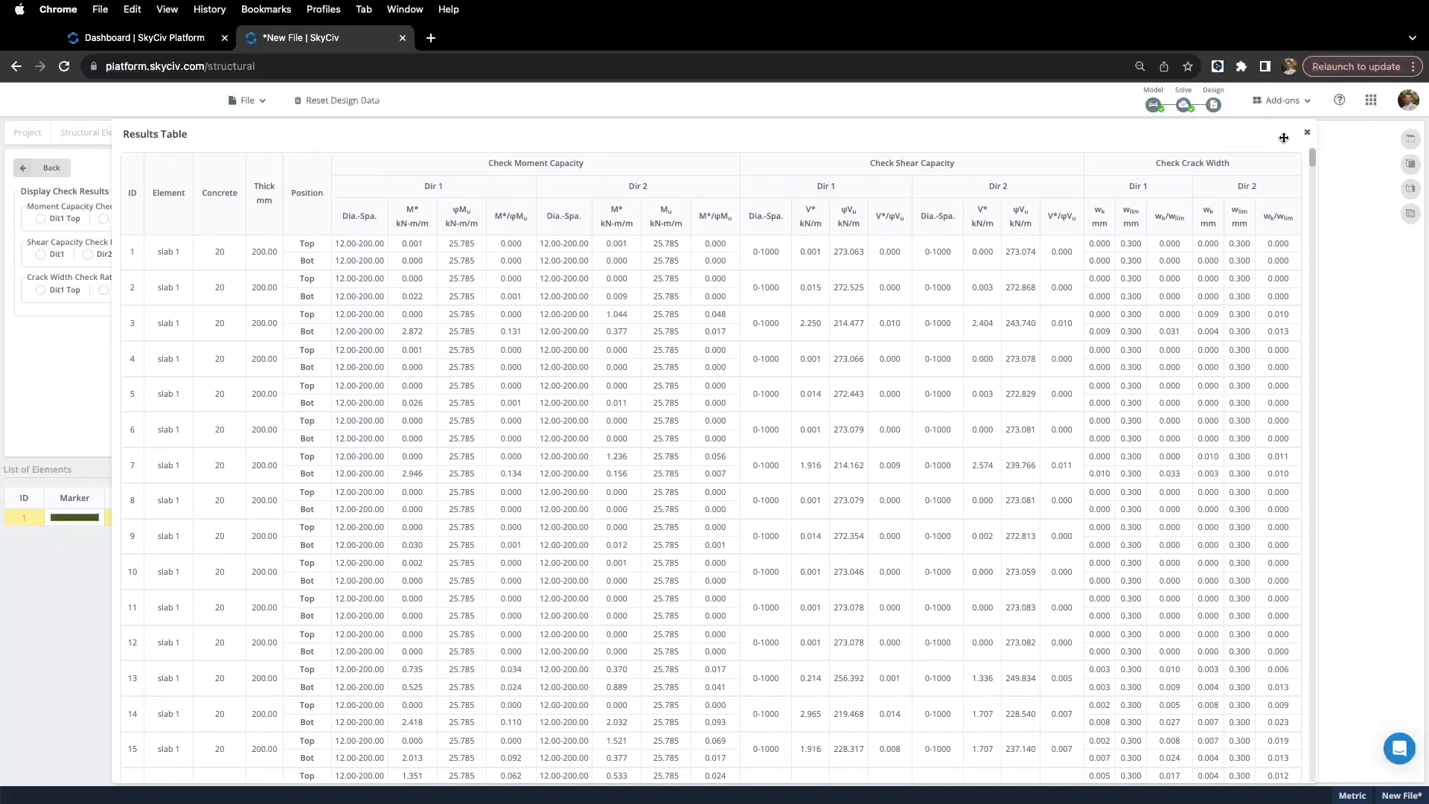
click(1307, 132)
Step: Delete all four manual rebar layouts assigned to slab 1
click(49, 169)
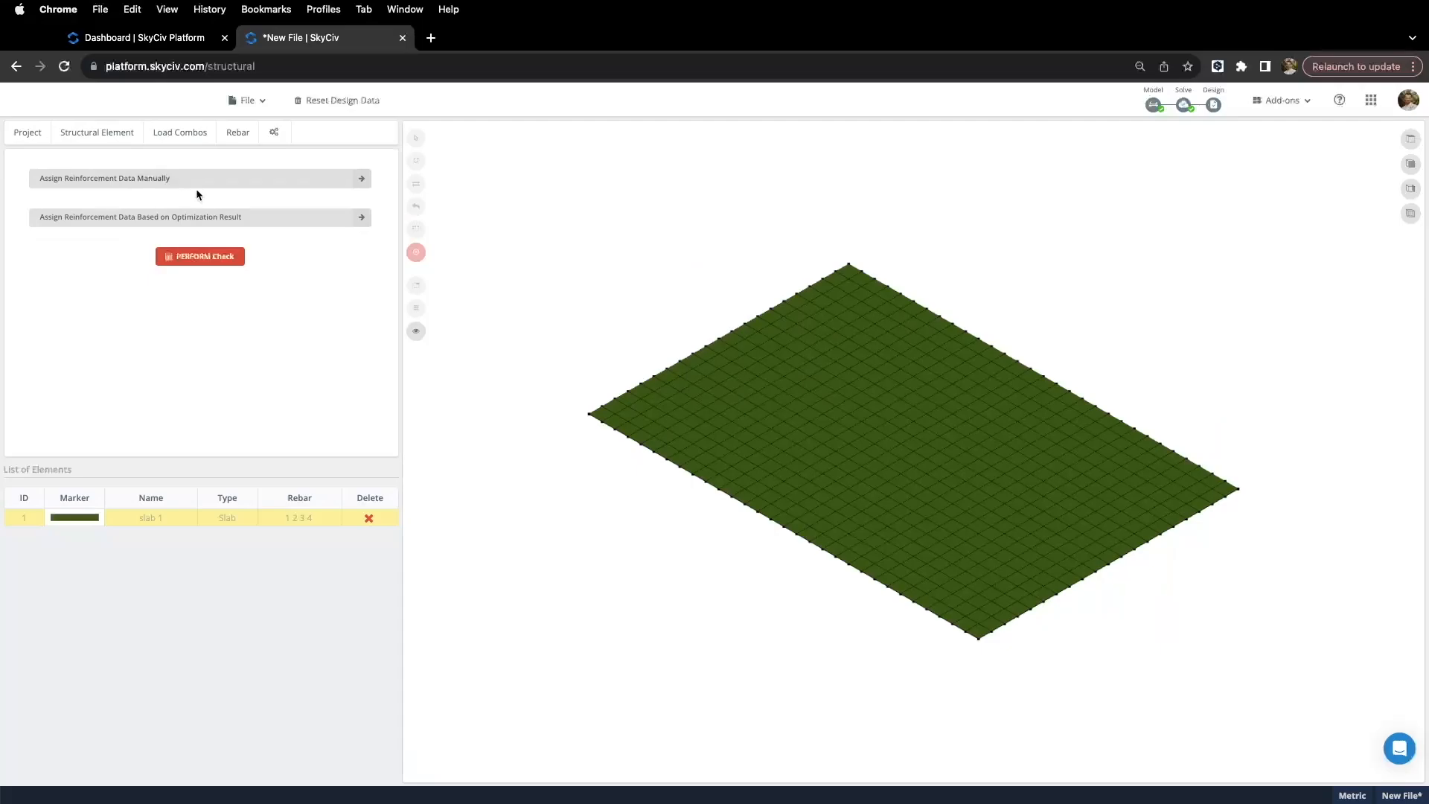
click(259, 183)
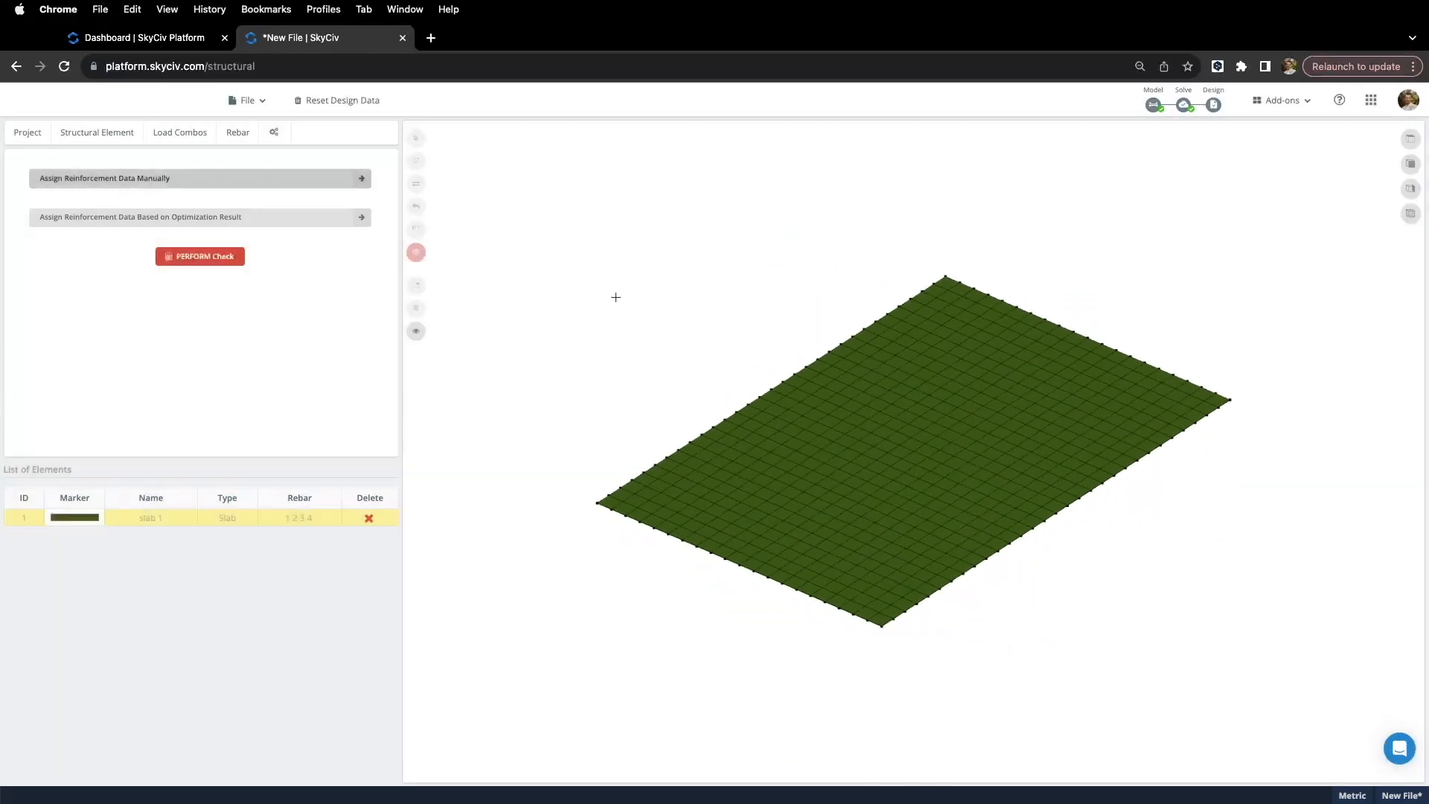
drag(616, 296, 544, 341)
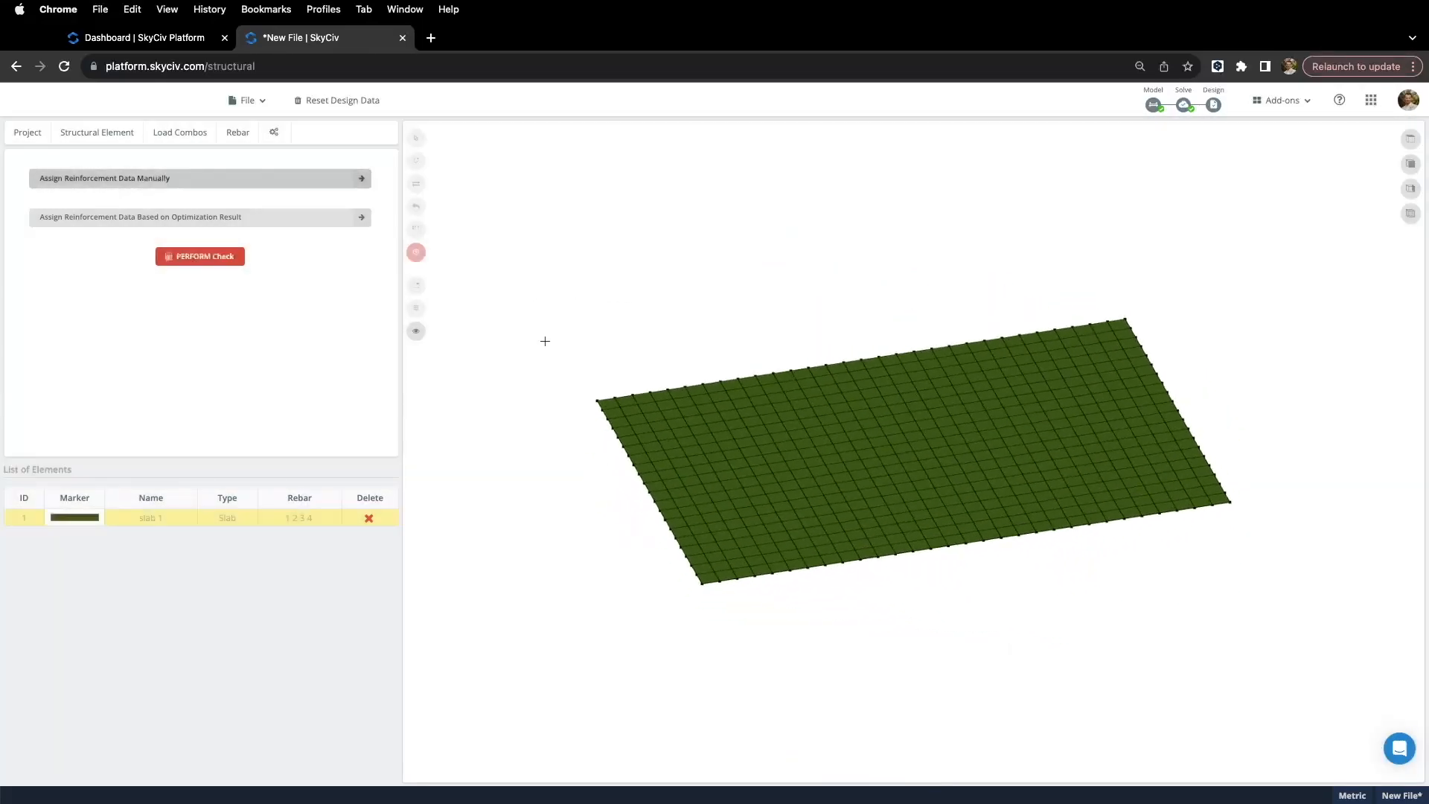
click(24, 518)
click(176, 180)
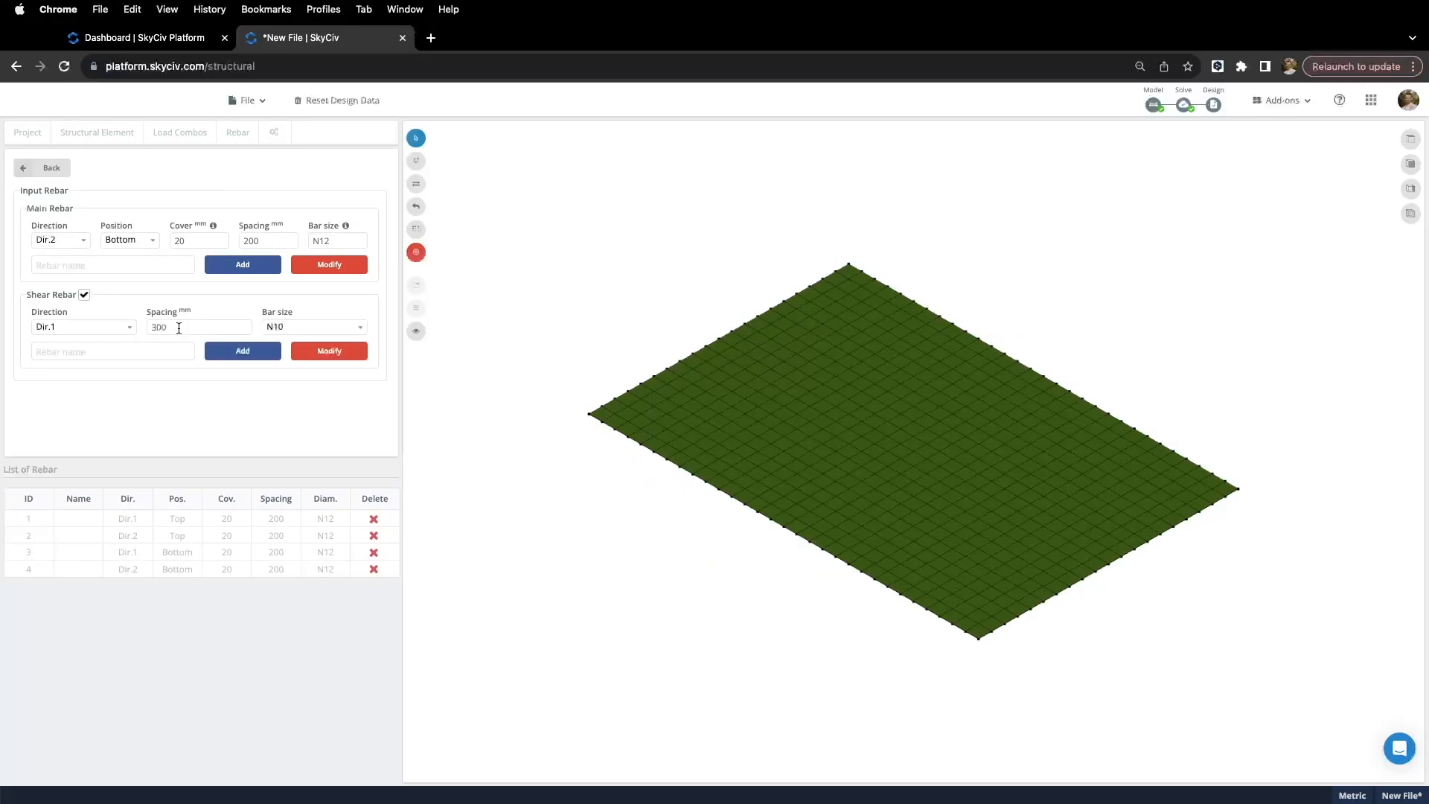
click(374, 519)
click(374, 518)
click(374, 518)
click(374, 519)
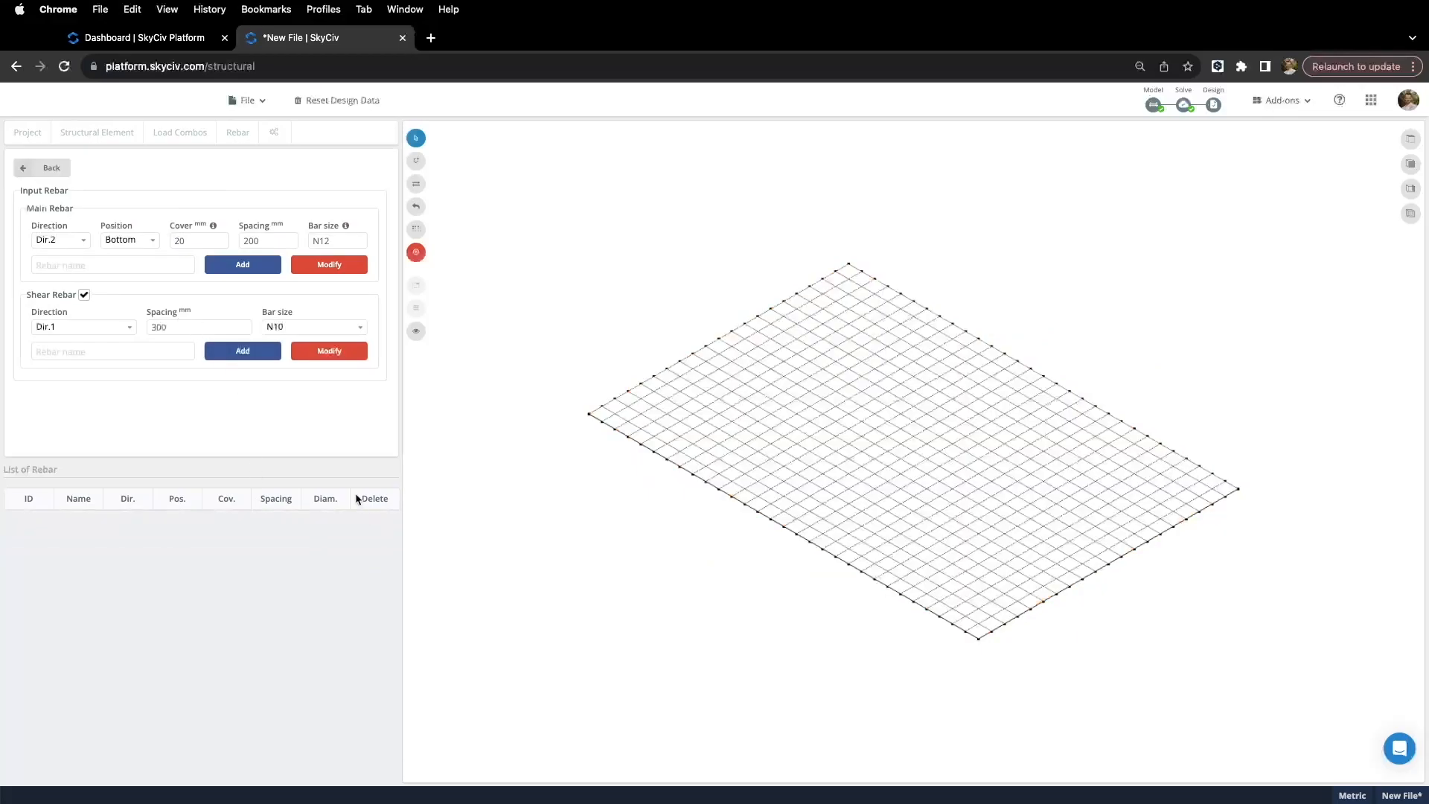
Step: Start assigning rebar to slab 1 from optimization results
click(37, 170)
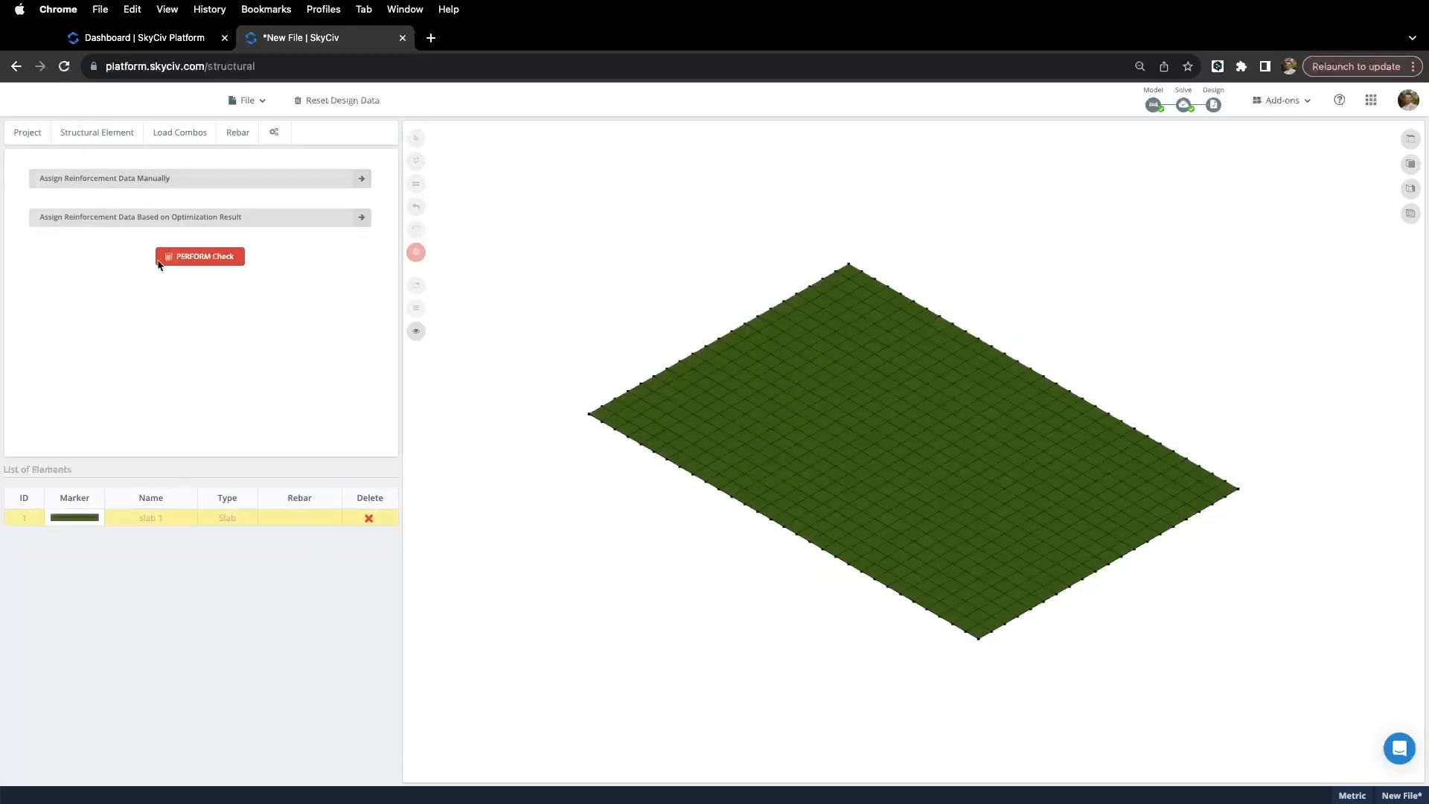
click(281, 223)
click(935, 500)
click(120, 519)
Step: Plot slab 1's required rebar area for Dir 1 Bot, Dir 2 Bot, Dir 2 Top, then Dir 1 Top
click(298, 220)
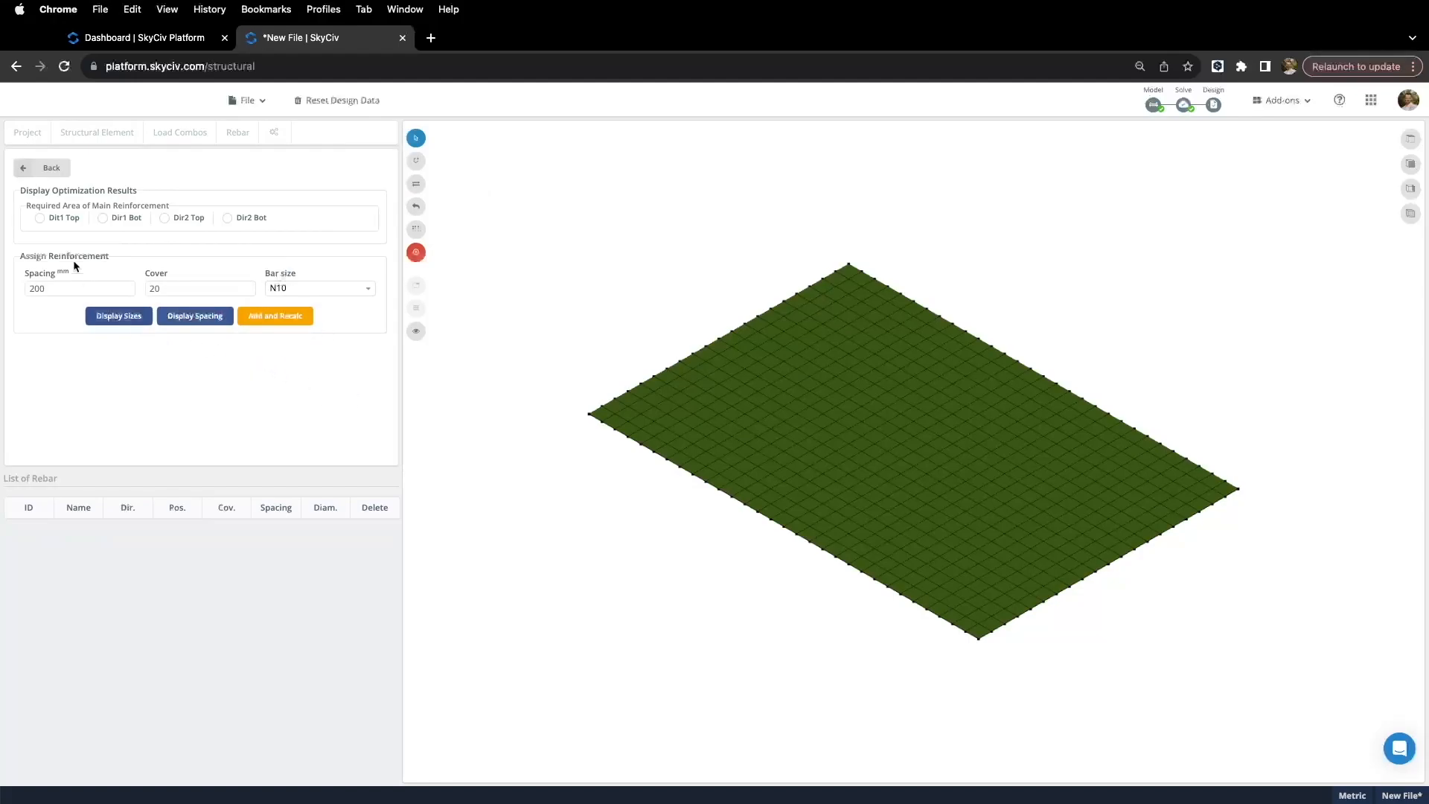
drag(548, 373, 446, 332)
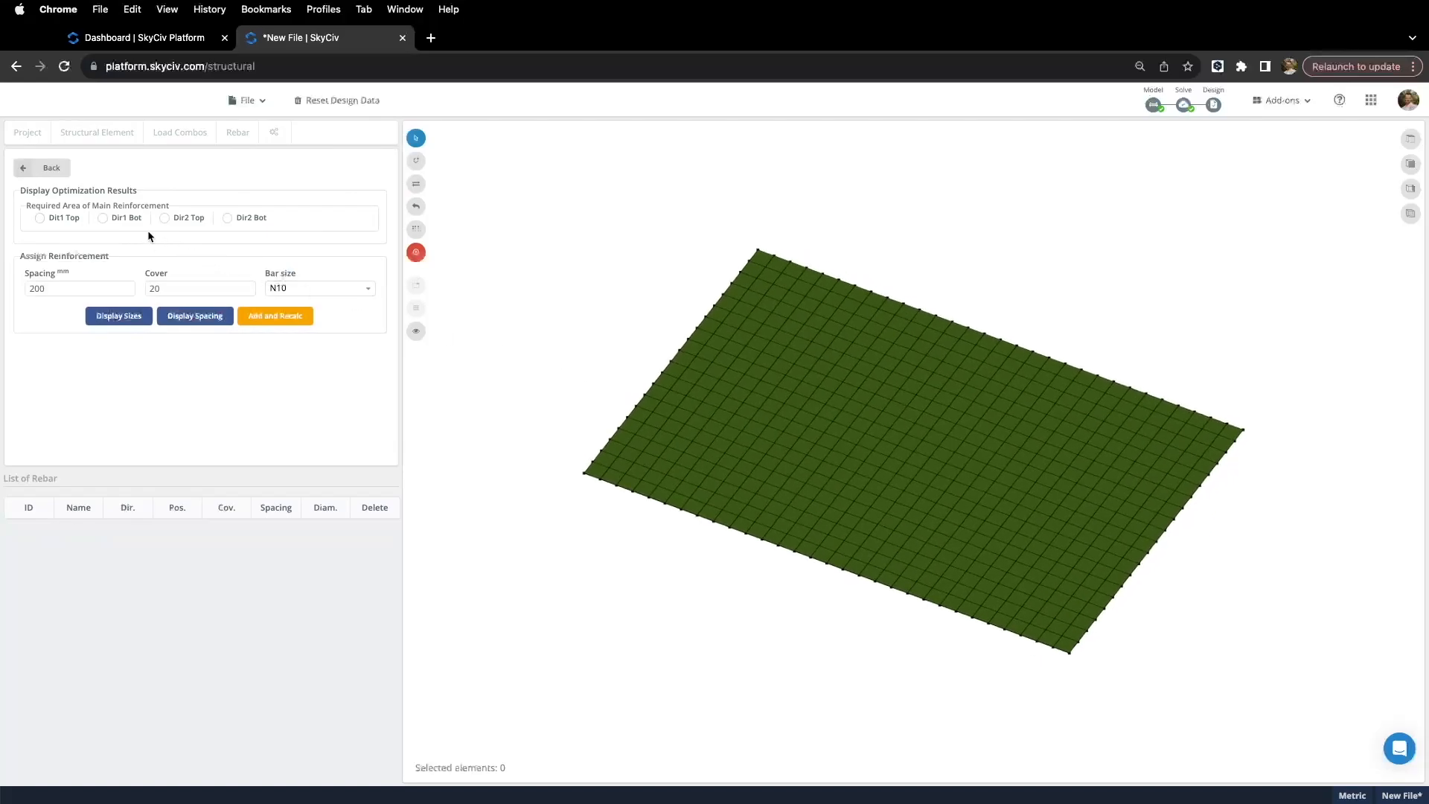
click(103, 218)
drag(478, 319, 543, 349)
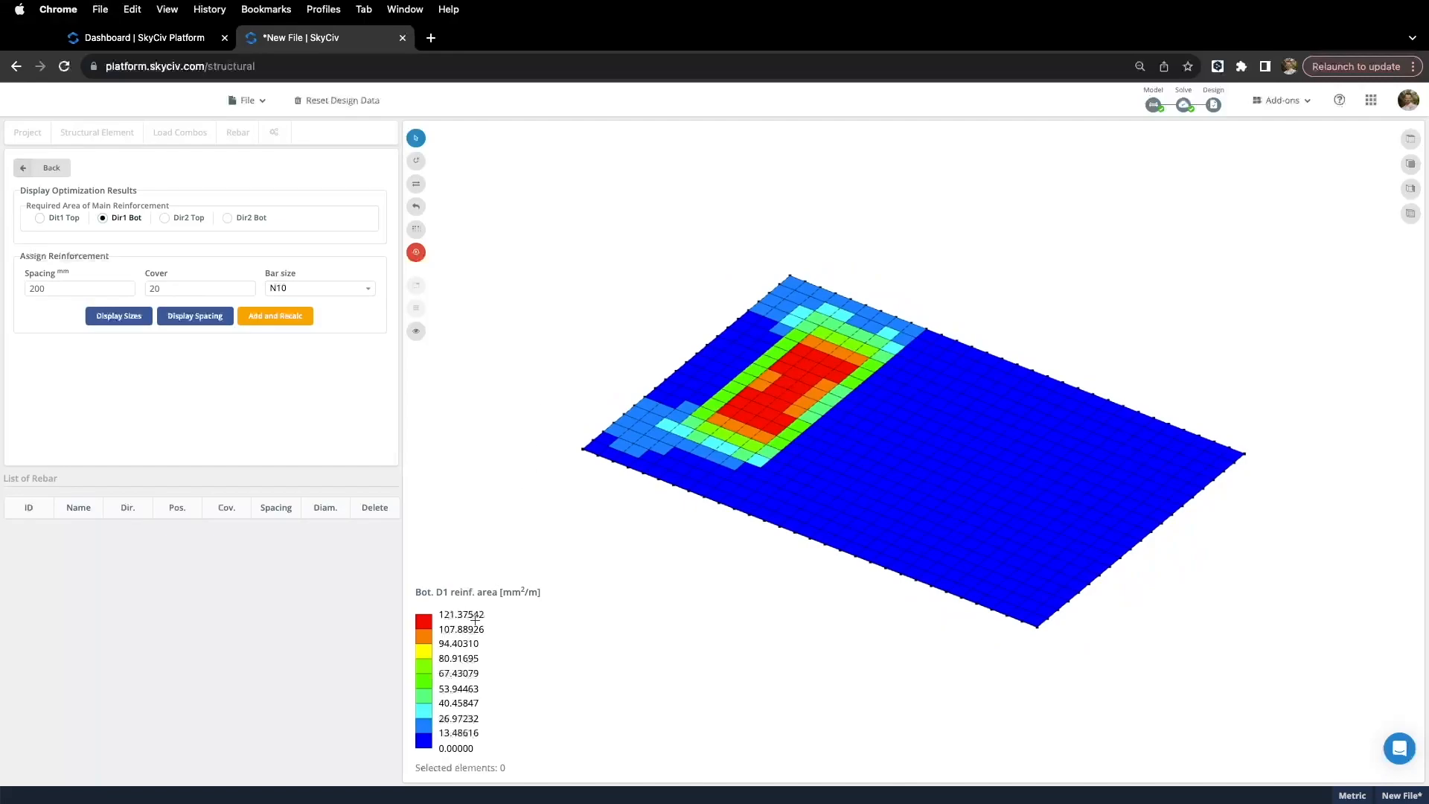
double_click(513, 621)
click(227, 218)
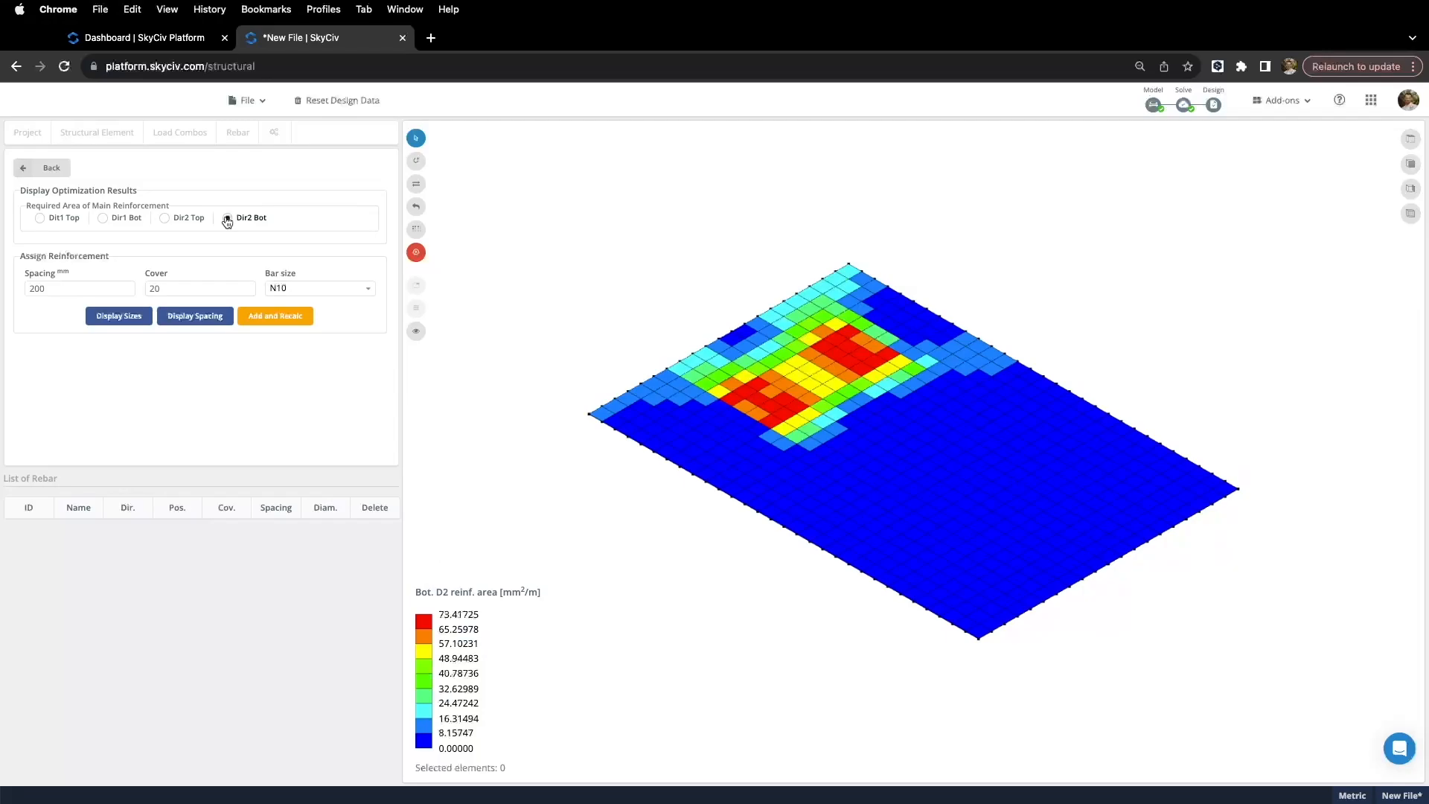
click(162, 221)
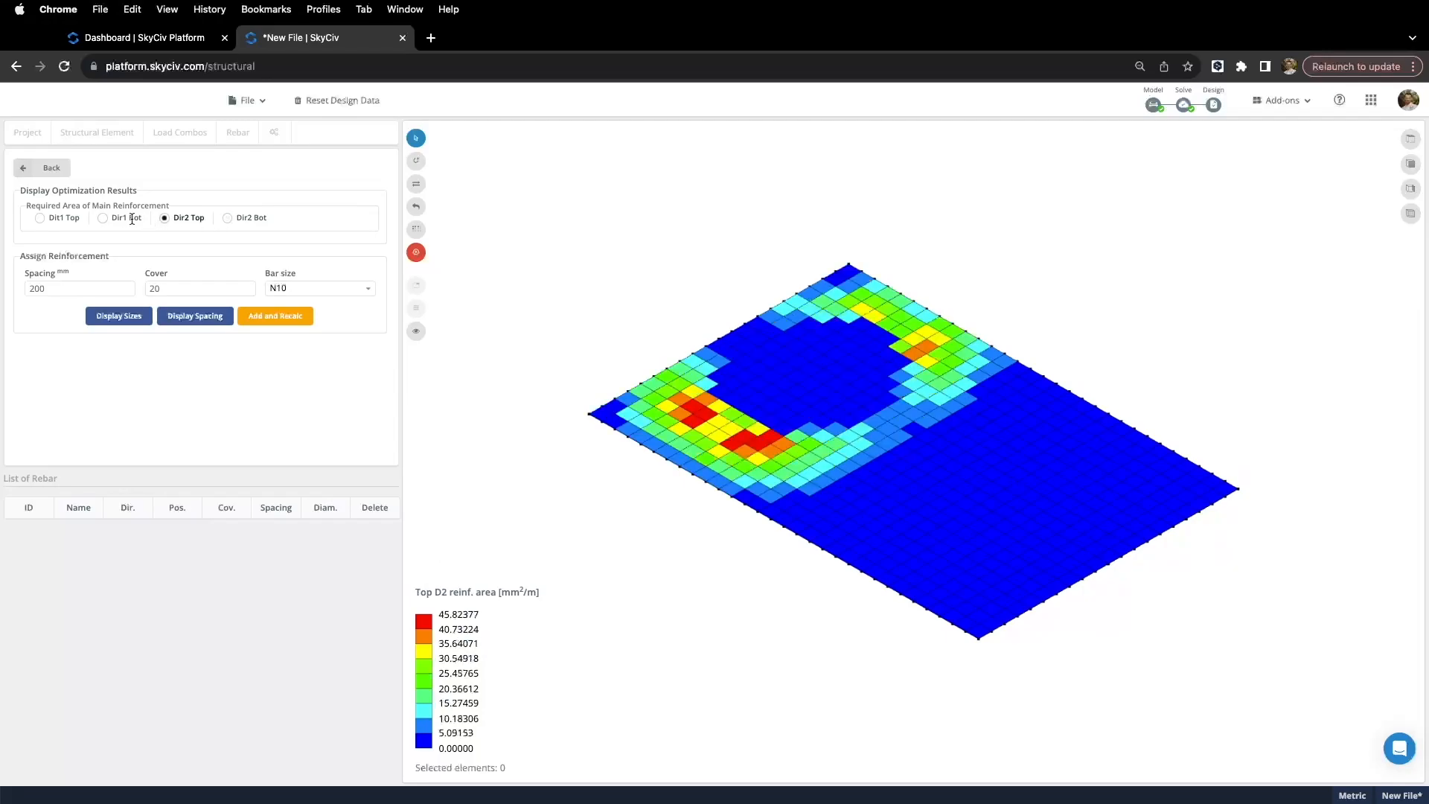
click(41, 220)
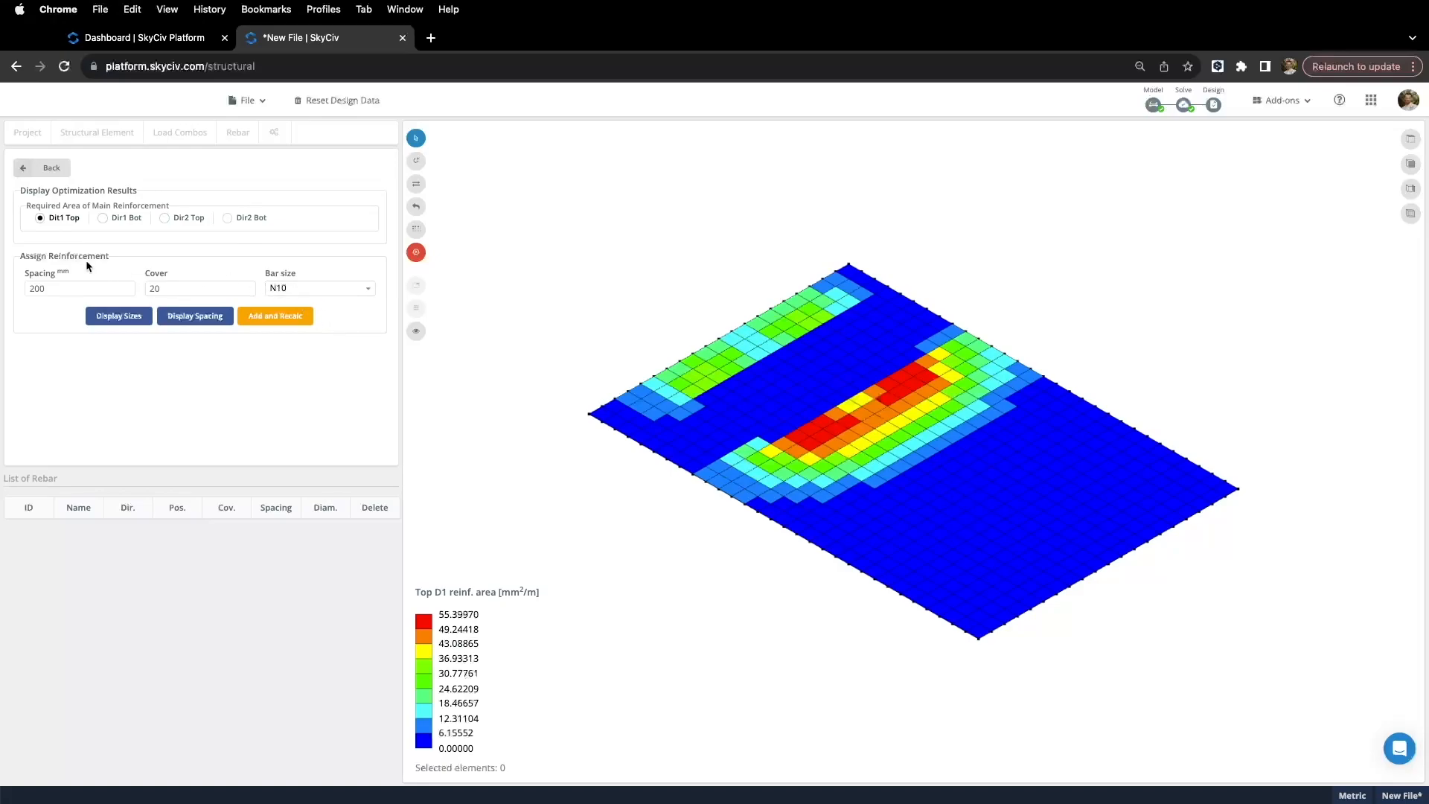
Step: Box-select the high-demand red strip of slab elements from a near top view
click(302, 288)
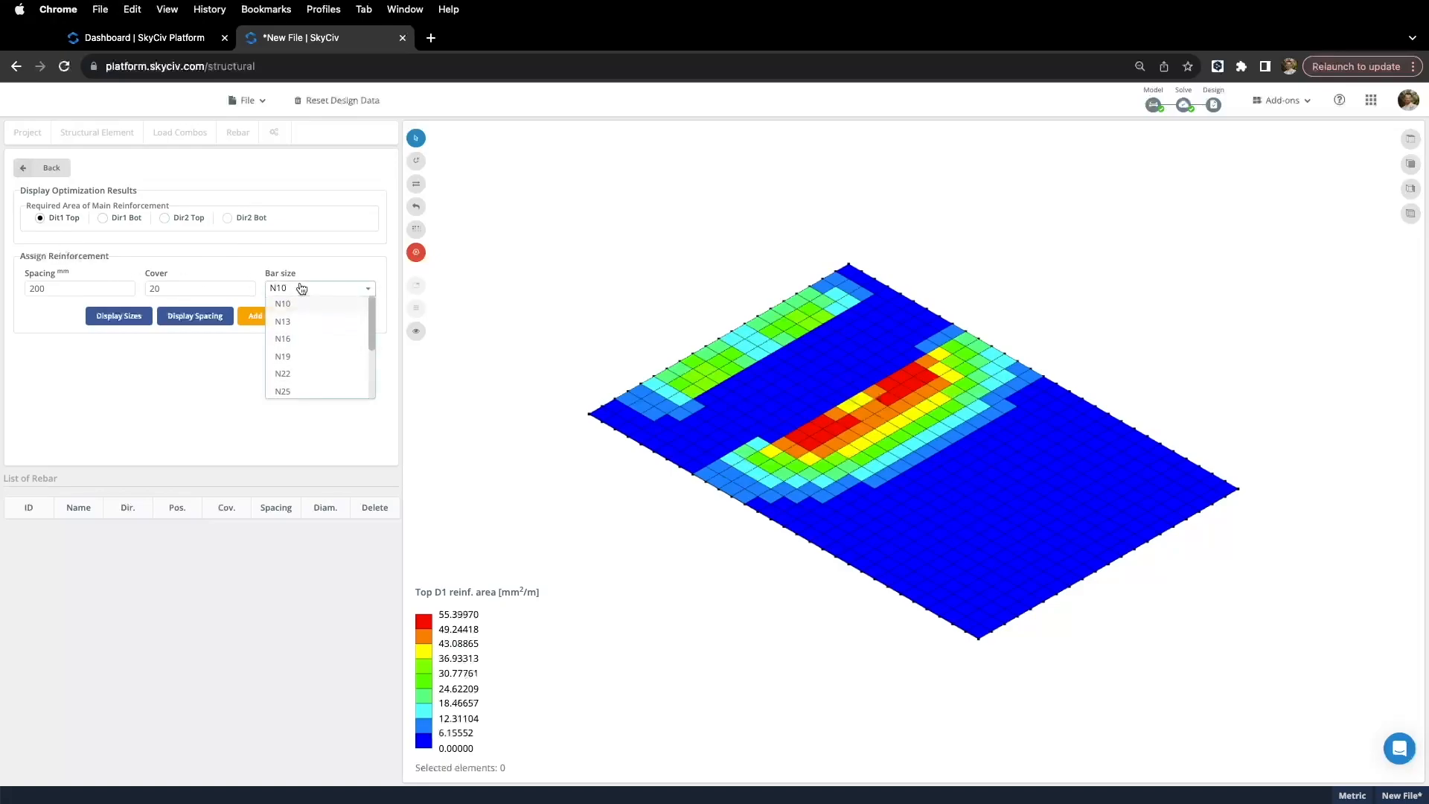
click(301, 289)
click(55, 288)
click(184, 285)
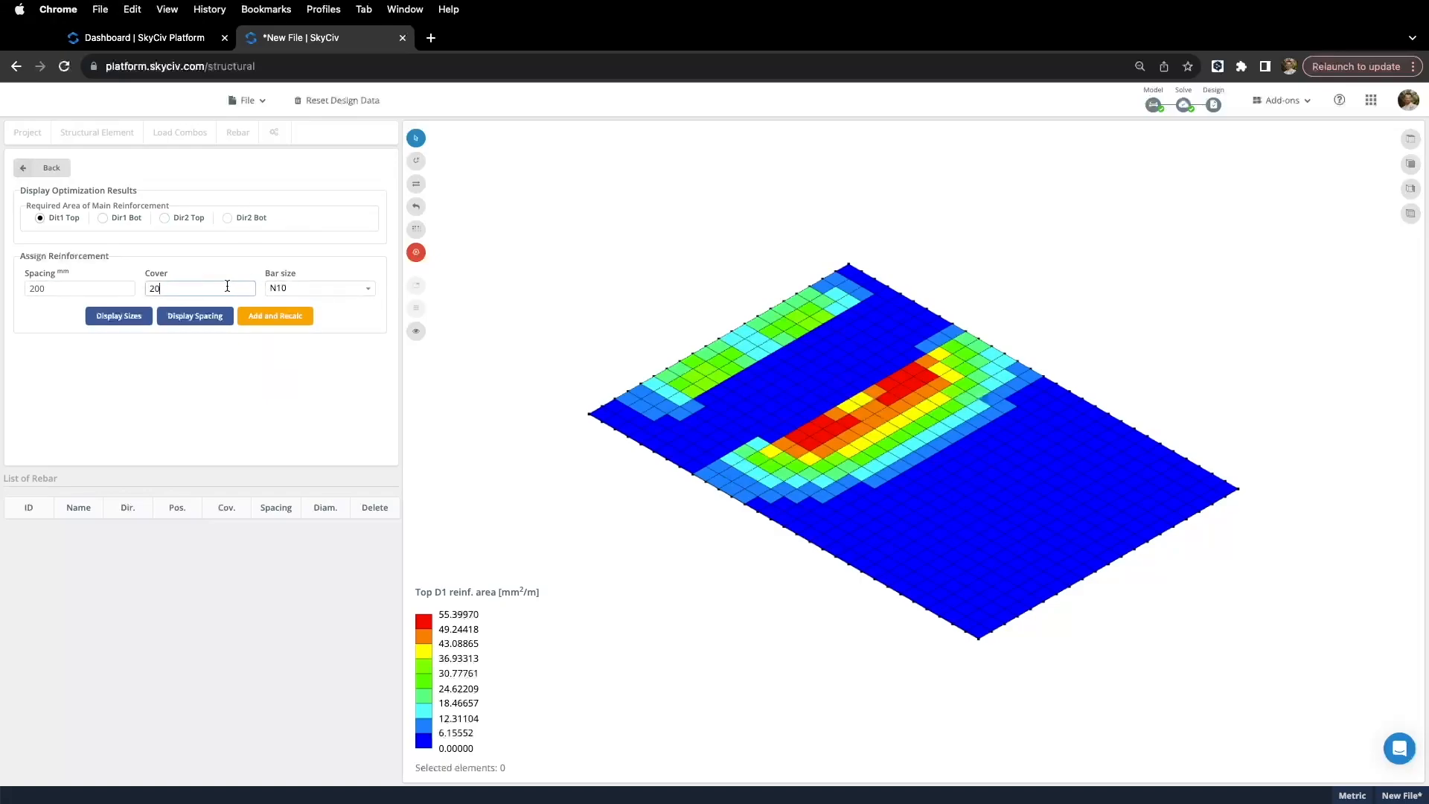
click(300, 290)
click(299, 291)
middle_drag(690, 551, 785, 560)
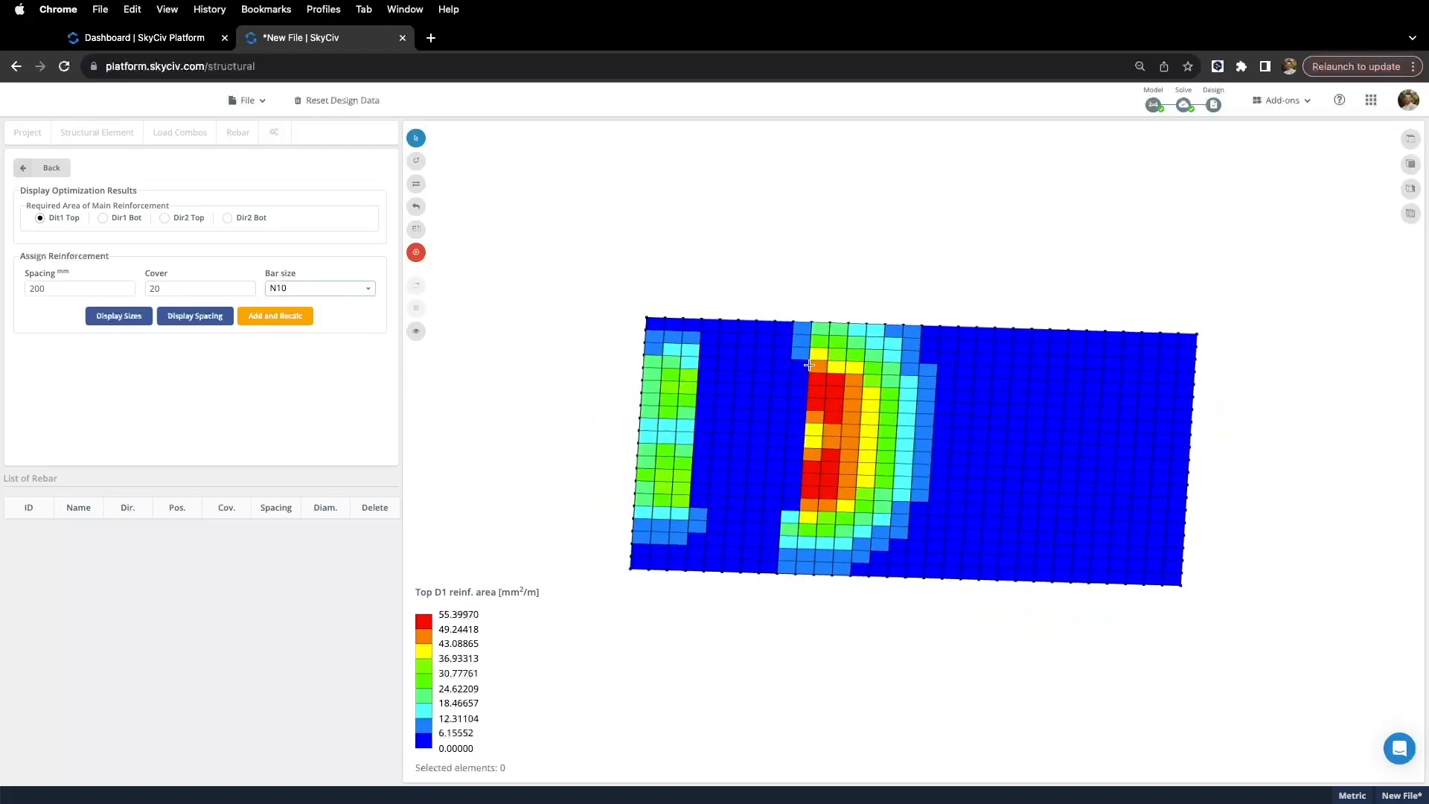
drag(786, 290, 860, 593)
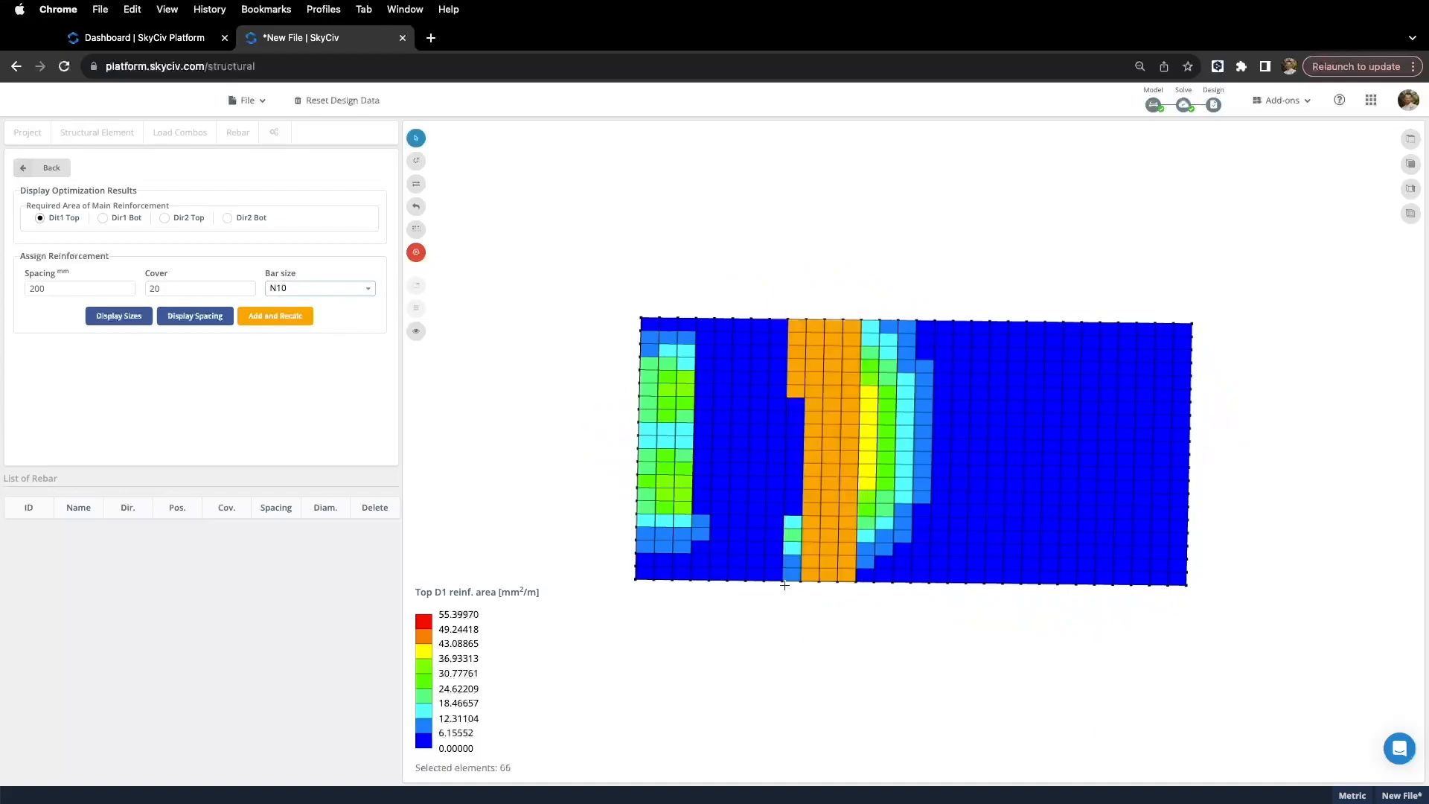
Step: Add N13 top Dir 1 bars at 200 mm spacing and recalculate the required area
click(296, 293)
click(286, 326)
click(82, 288)
click(289, 292)
click(174, 290)
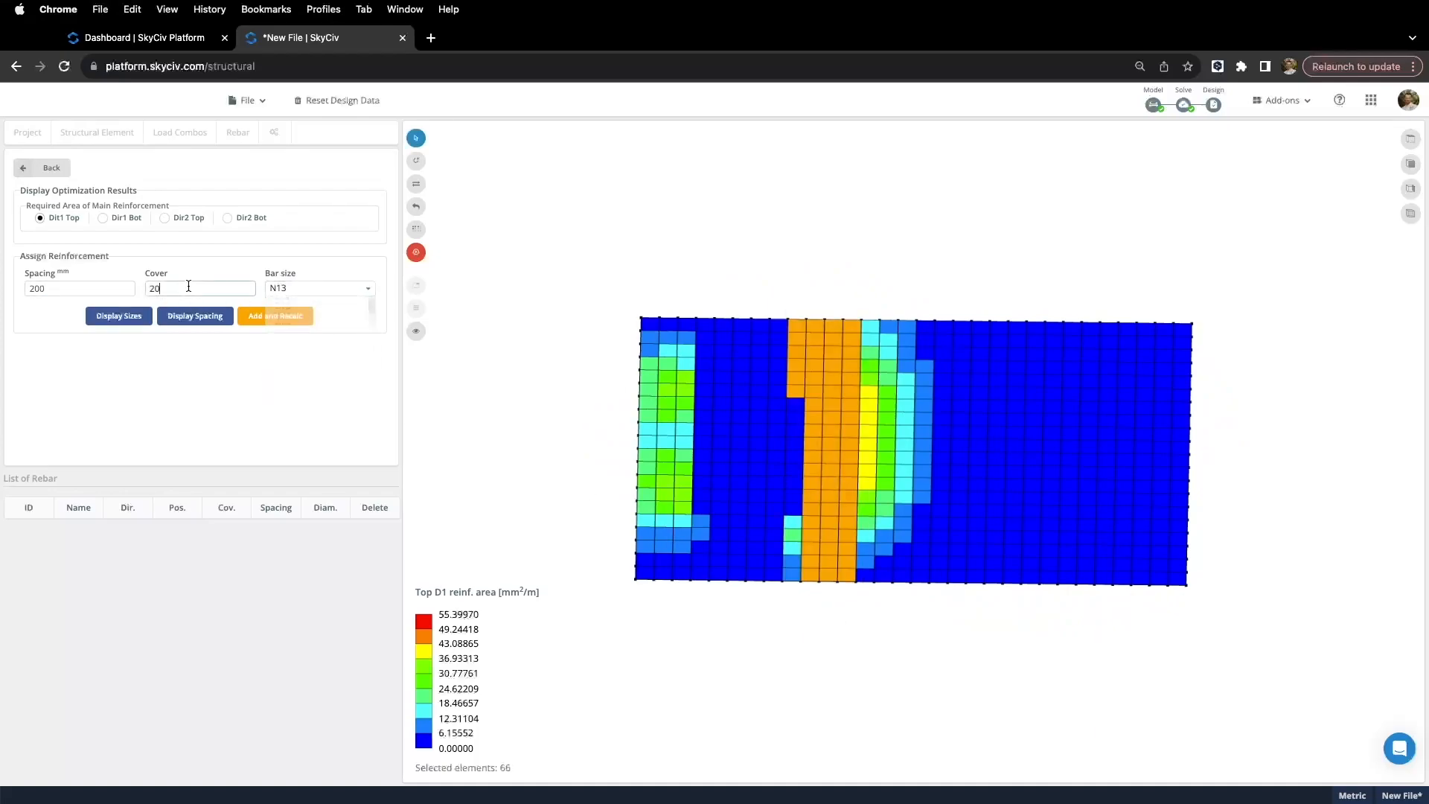
click(269, 319)
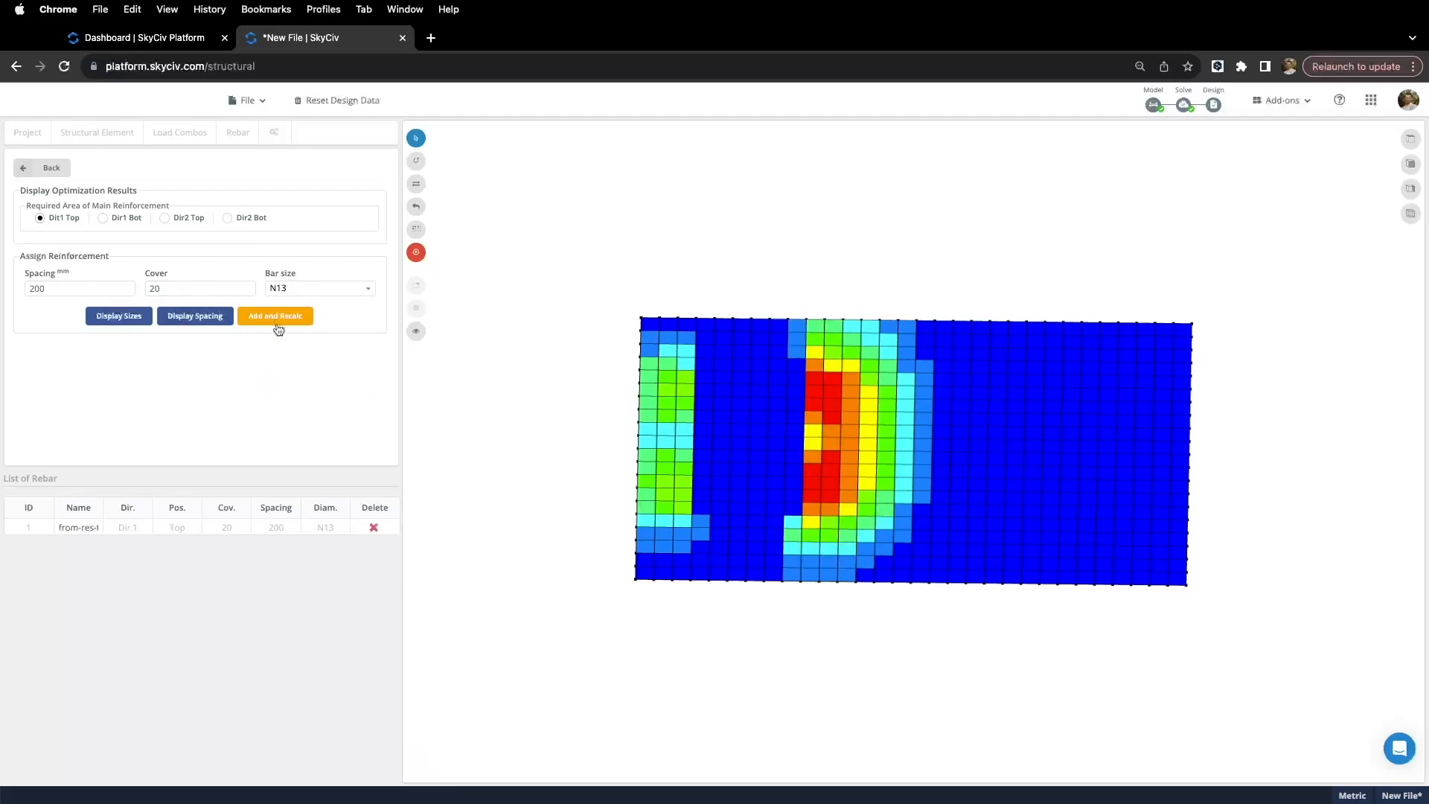
Step: Review the recalculated contour in a straight top view, then return to the assignment options
middle_drag(430, 453, 551, 477)
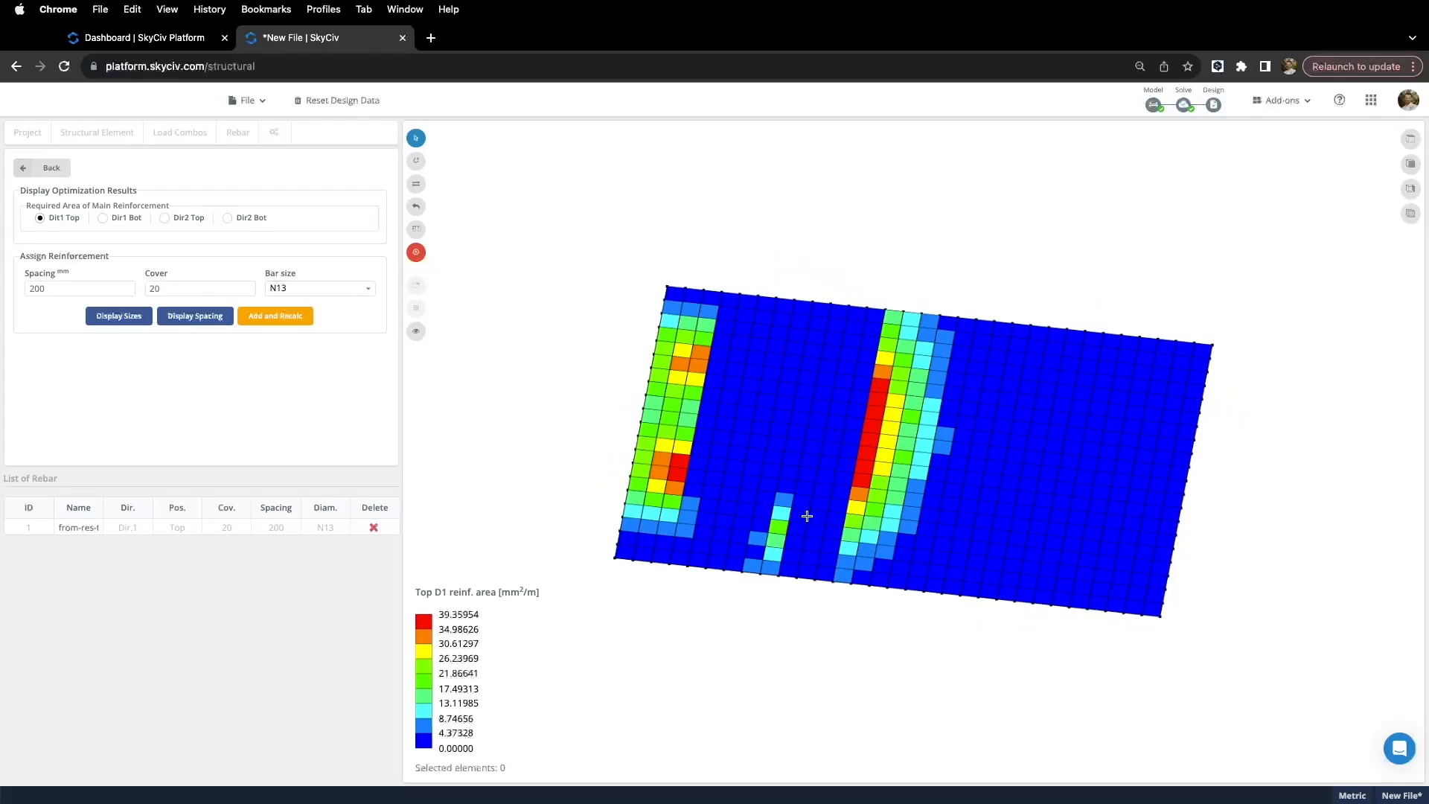
click(793, 611)
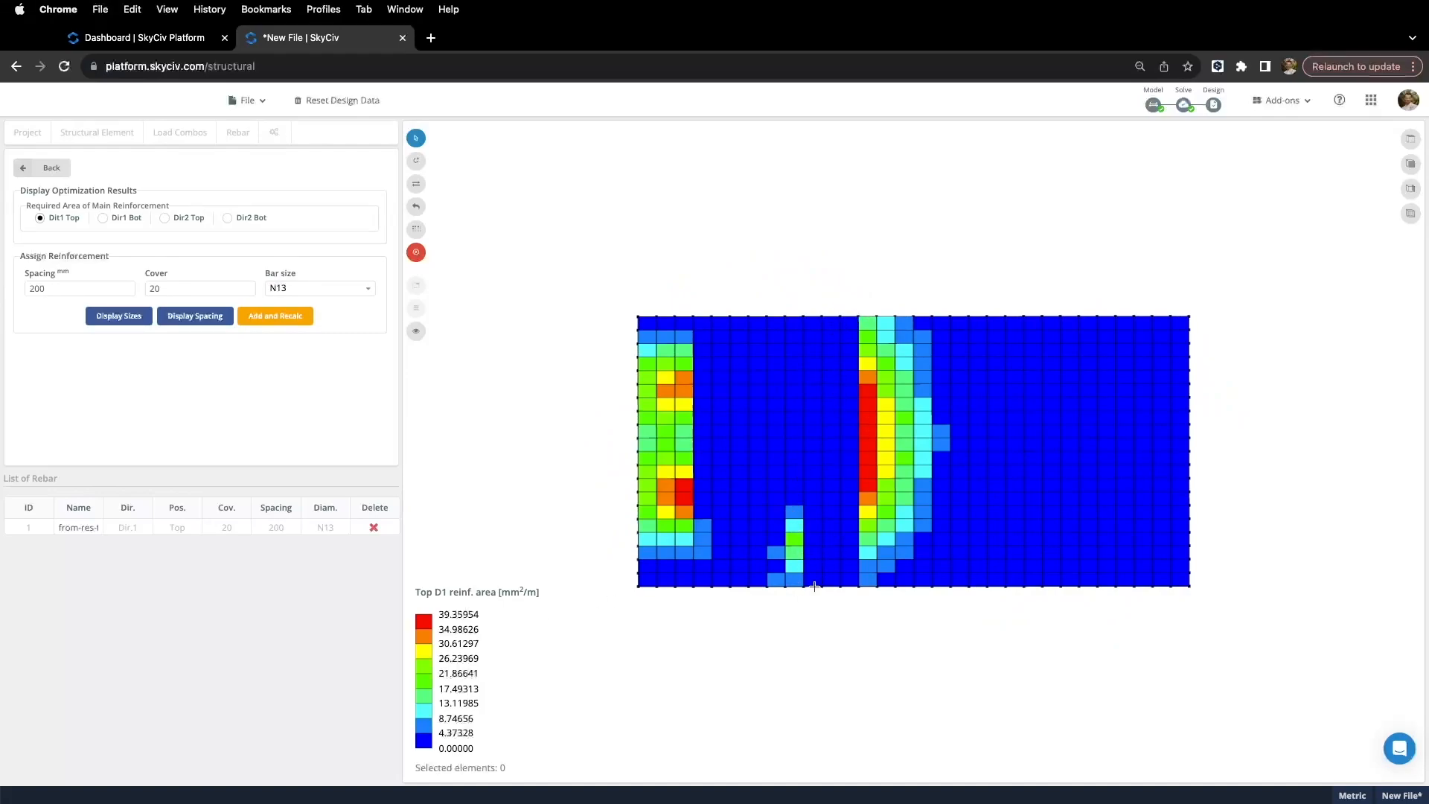
click(46, 167)
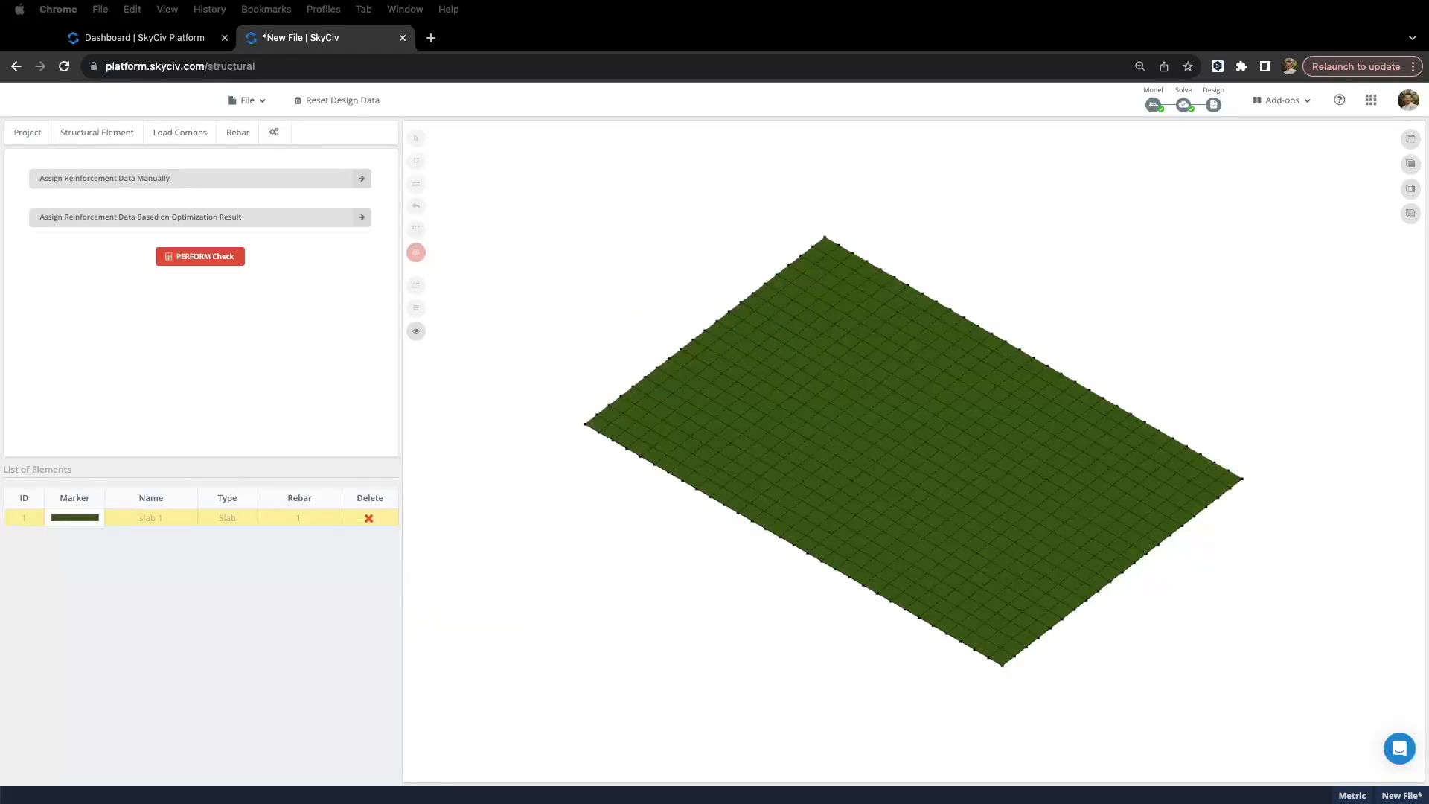